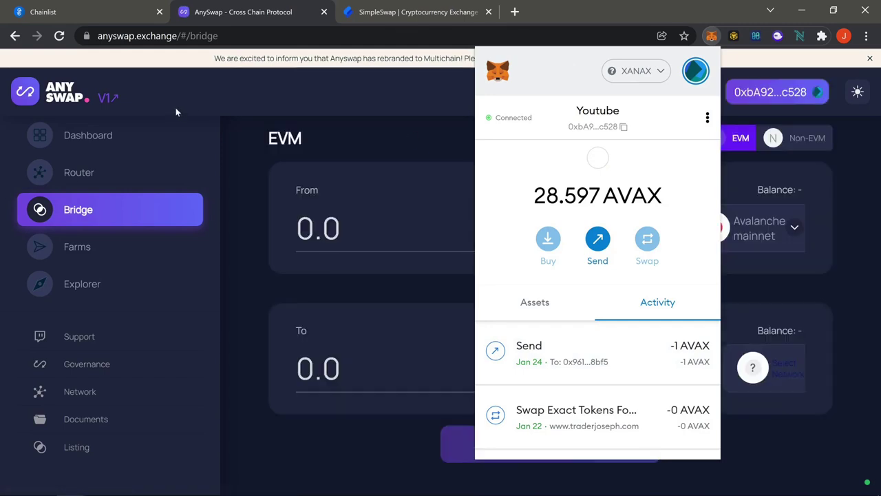
- Close the MetaMask wallet and load the Trader Joe trade page at traderjoseph.com in a new browser tab
{"action": "left_click", "coordinate": [348, 109]}
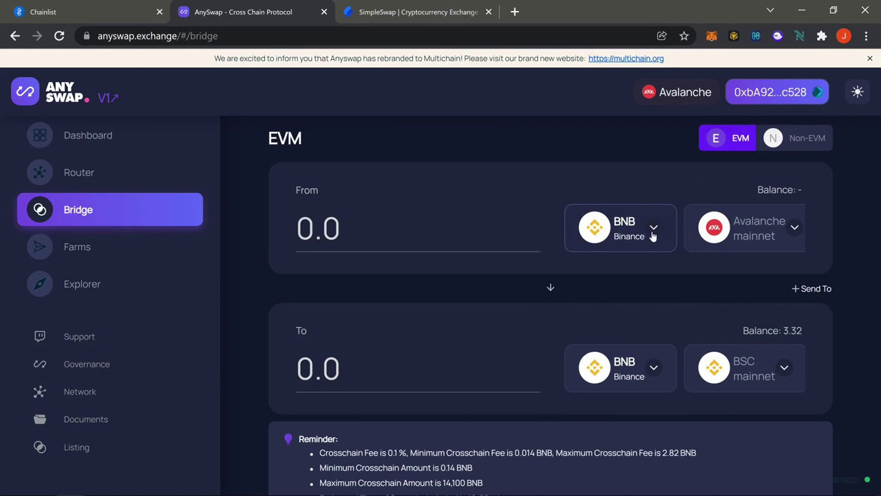
{"action": "left_click", "coordinate": [515, 11]}
{"action": "left_click", "coordinate": [105, 36]}
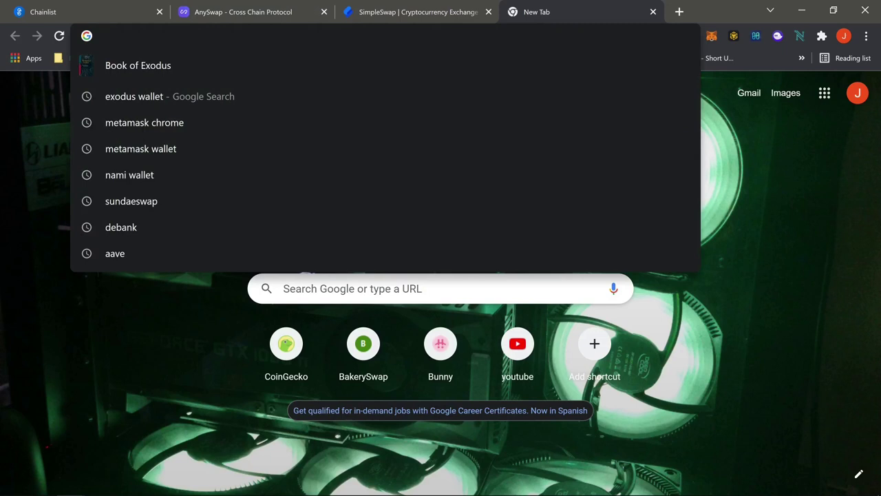
{"action": "type", "text": "trader"}
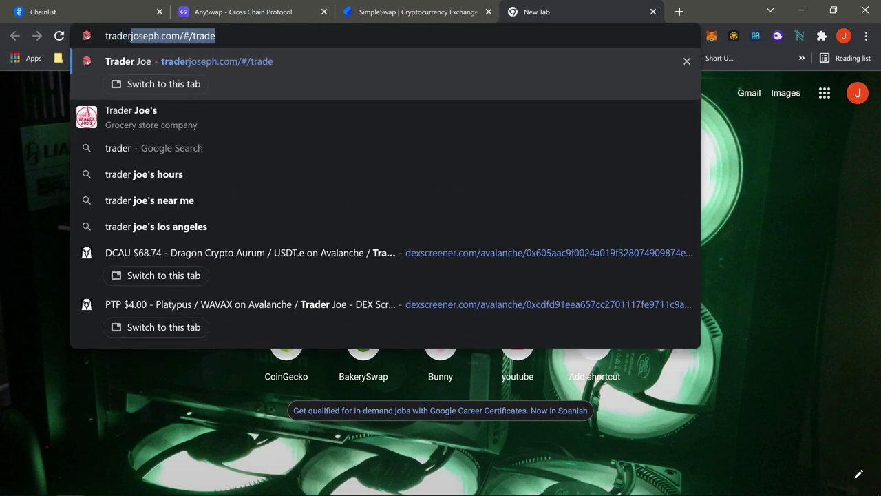
{"action": "key", "text": "Return"}
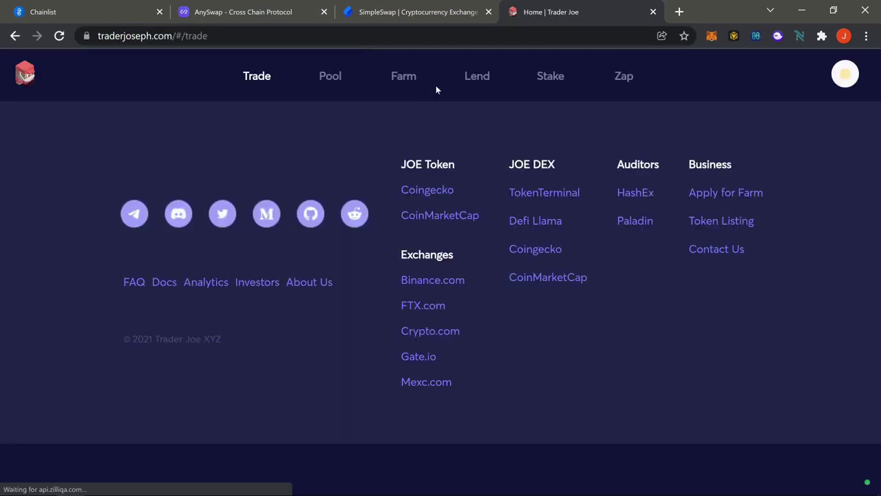
- Choose BNB as the token to receive in the Trader Joe swap from AVAX
{"action": "left_click", "coordinate": [728, 361]}
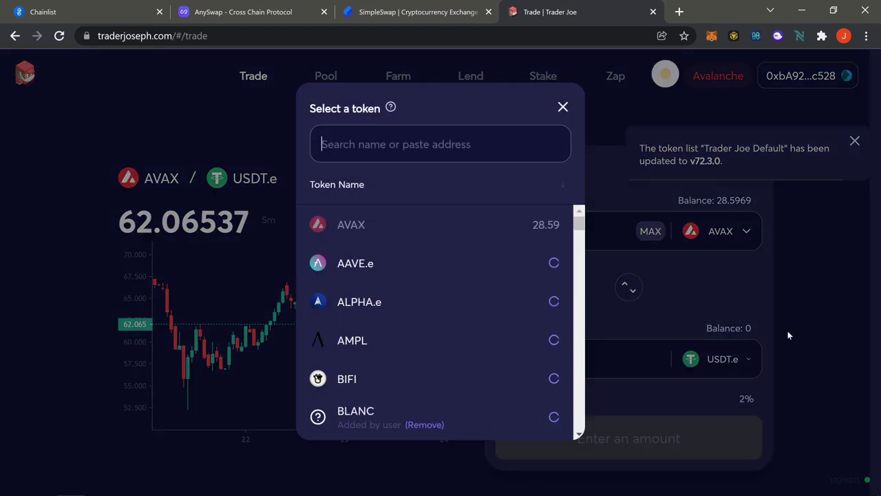
{"action": "scroll", "coordinate": [403, 324], "scroll_direction": "down", "scroll_amount": 2}
{"action": "scroll", "coordinate": [392, 352], "scroll_direction": "down", "scroll_amount": 3}
{"action": "scroll", "coordinate": [392, 347], "scroll_direction": "up", "scroll_amount": 3}
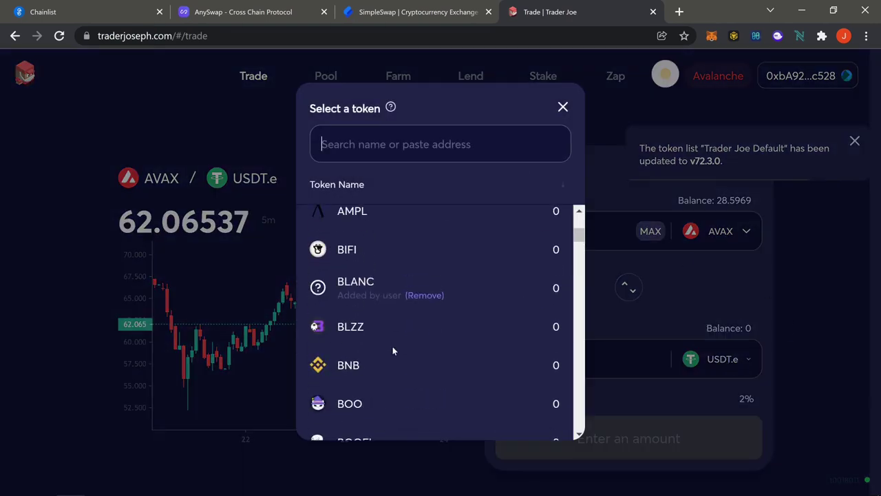
{"action": "left_click", "coordinate": [390, 366]}
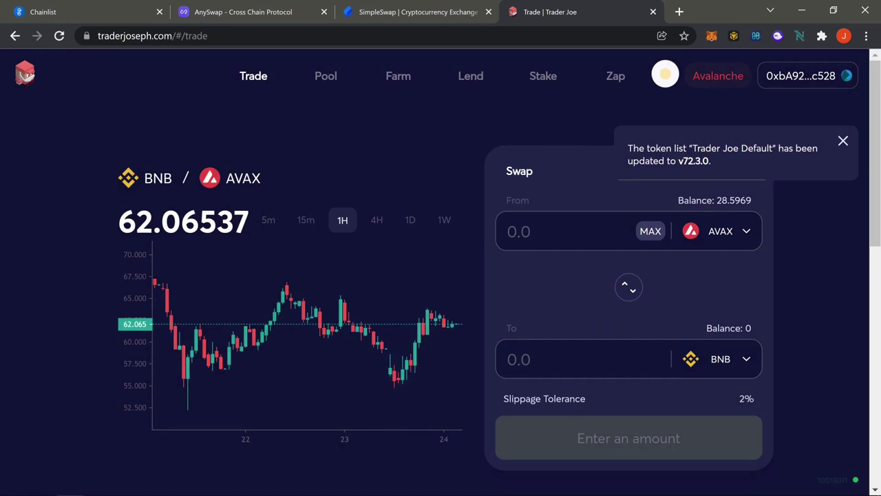
- Set the amount to swap to 1 AVAX and review the swap's price and fee details
{"action": "type", "text": "1"}
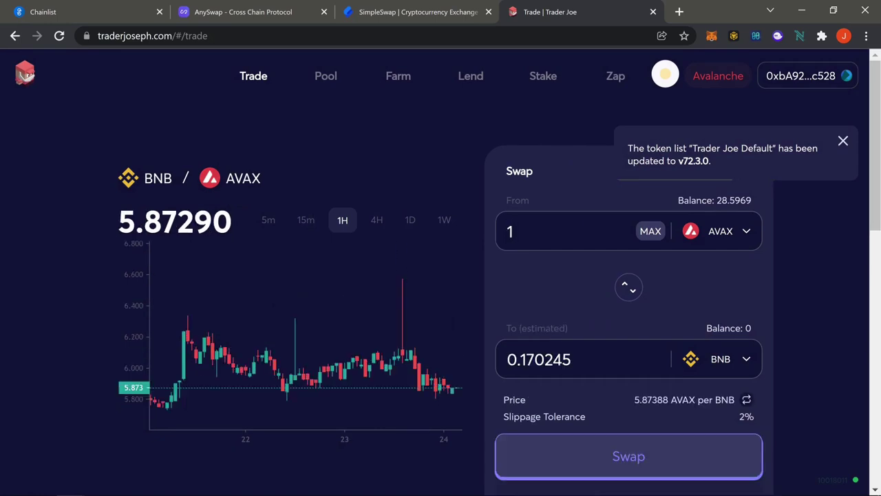
{"action": "scroll", "coordinate": [826, 276], "scroll_direction": "down", "scroll_amount": 1}
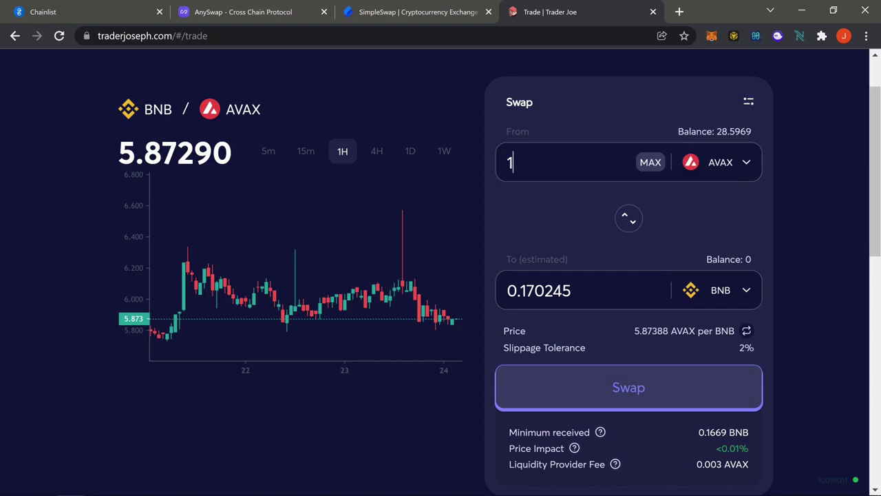
{"action": "scroll", "coordinate": [751, 408], "scroll_direction": "up", "scroll_amount": 1}
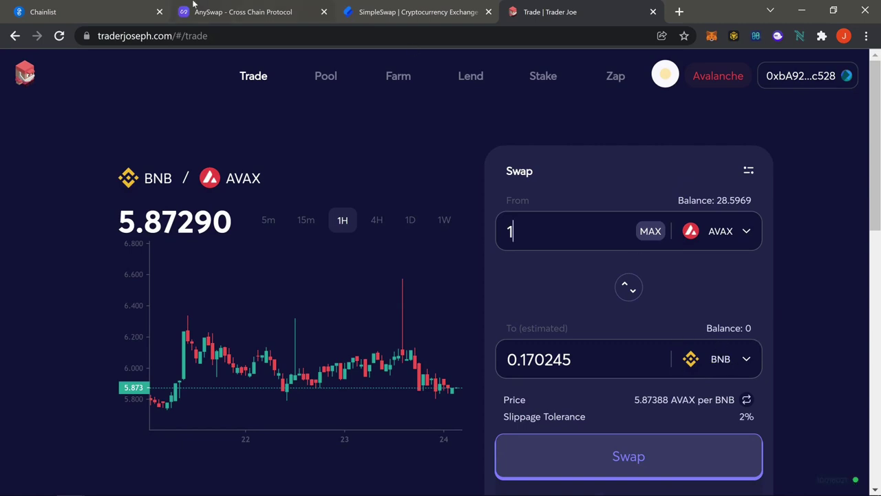
- Return to the AnySwap bridge and select BSC mainnet as the destination network for BNB
{"action": "left_click", "coordinate": [255, 13]}
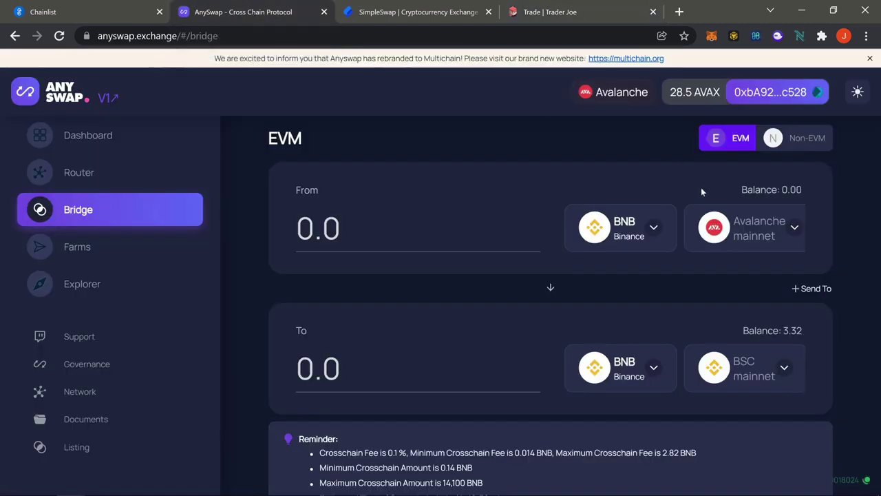
{"action": "left_click", "coordinate": [766, 367]}
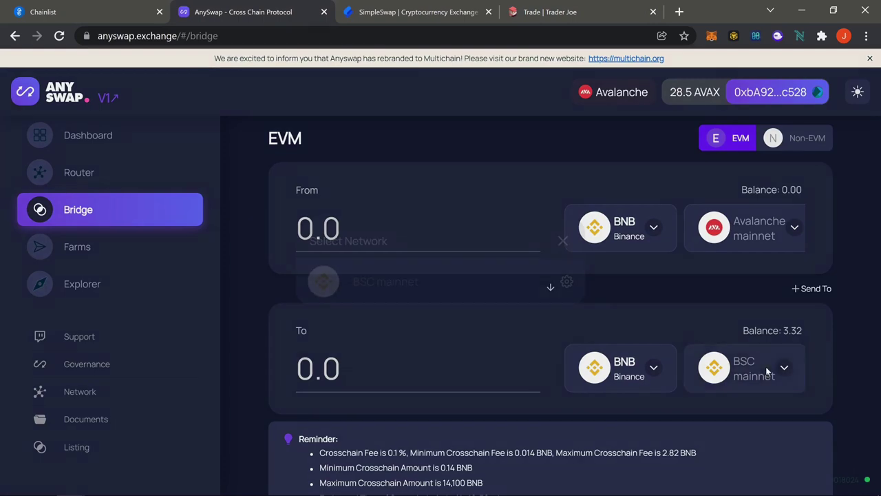
{"action": "left_click", "coordinate": [425, 283]}
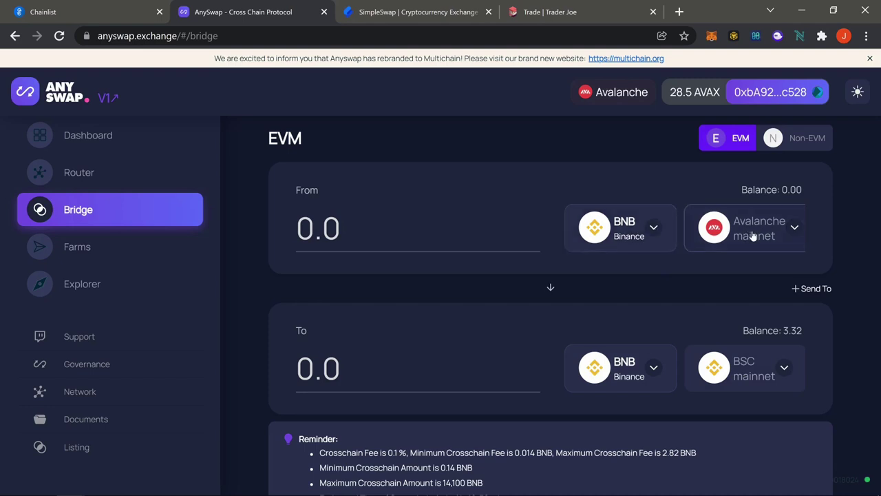
- Check the connected account in the MetaMask wallet from the AnySwap bridge page and close the wallet
{"action": "left_click", "coordinate": [317, 228]}
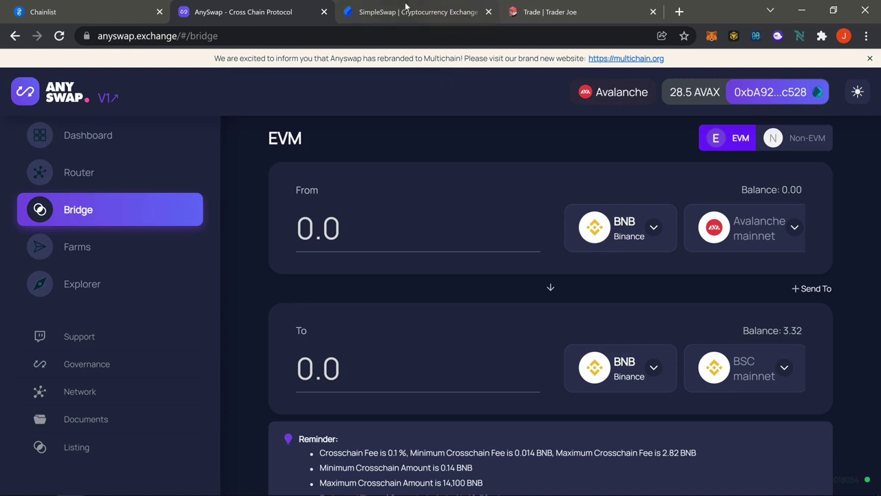
{"action": "left_click", "coordinate": [713, 37]}
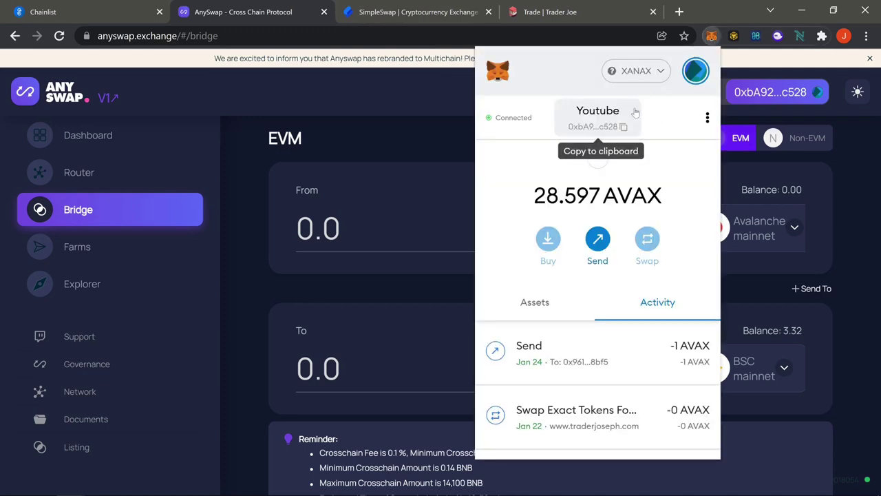
{"action": "left_click", "coordinate": [391, 133]}
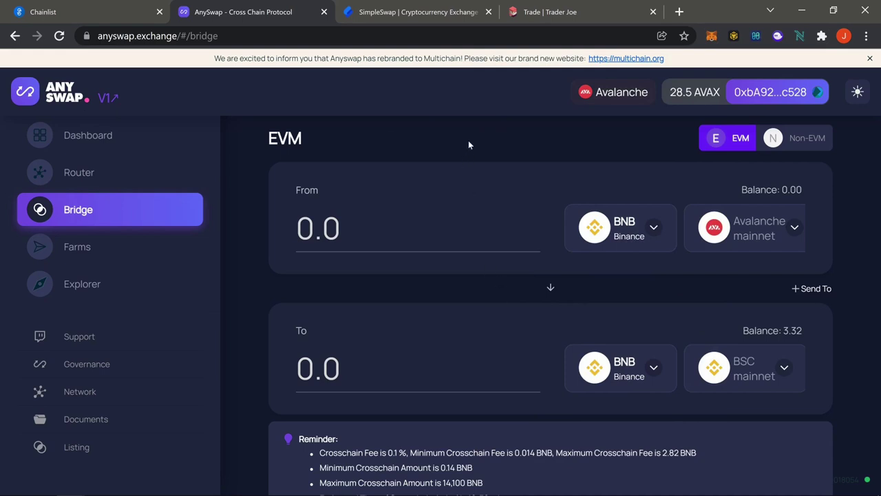
- Load the Elk Finance swap page at app.elk.finance in a new browser tab
{"action": "left_click", "coordinate": [680, 11]}
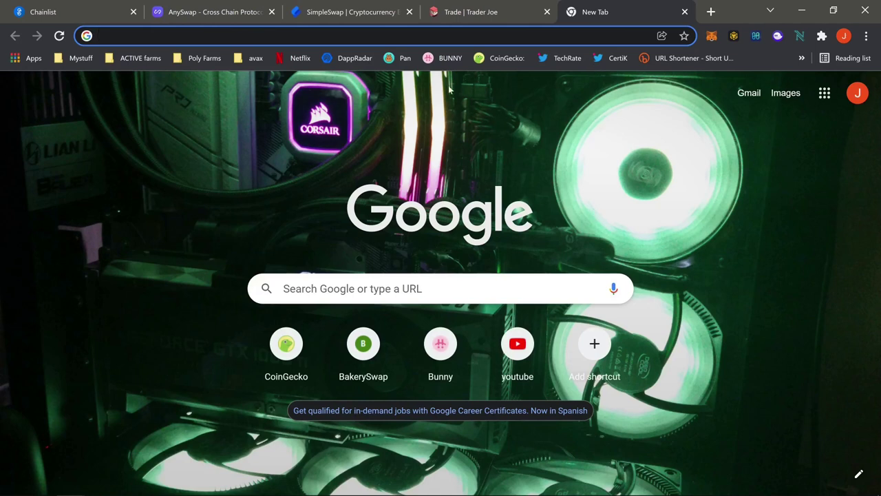
{"action": "key", "text": "Down"}
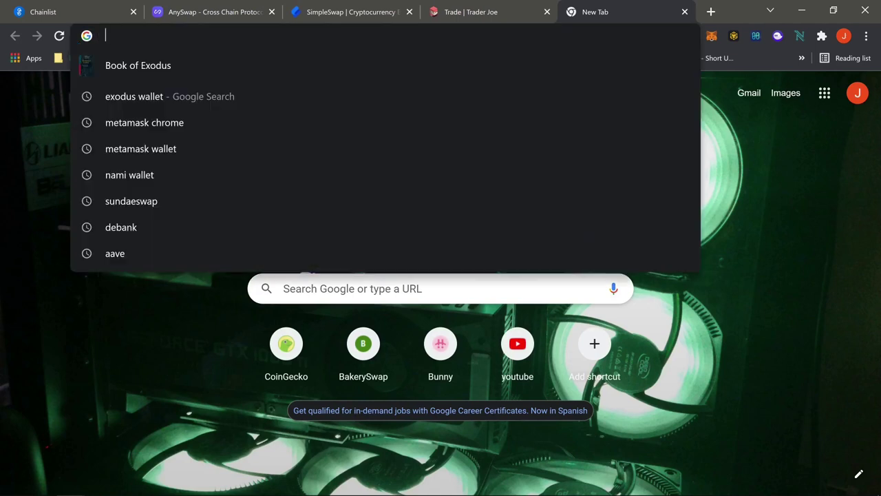
{"action": "type", "text": "elk"}
{"action": "left_click", "coordinate": [138, 269]}
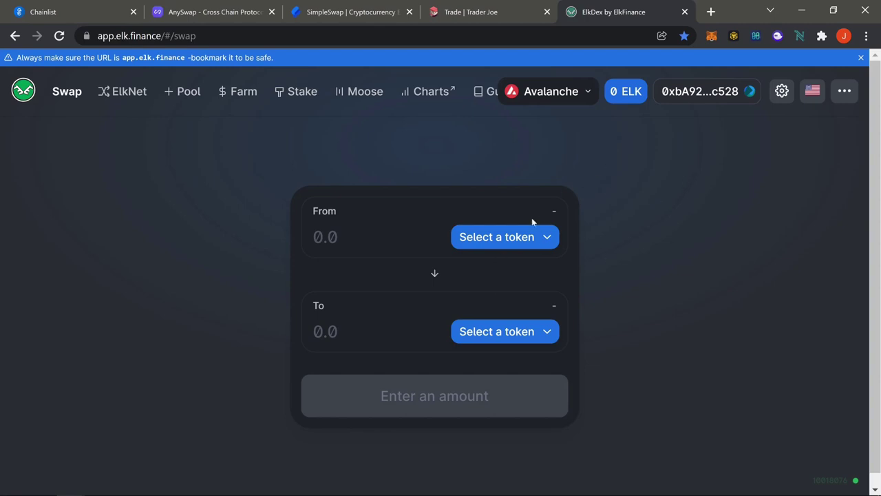
- Set up the Elk Finance swap with AVAX as the source token and ELK as the token to receive
{"action": "left_click", "coordinate": [525, 238]}
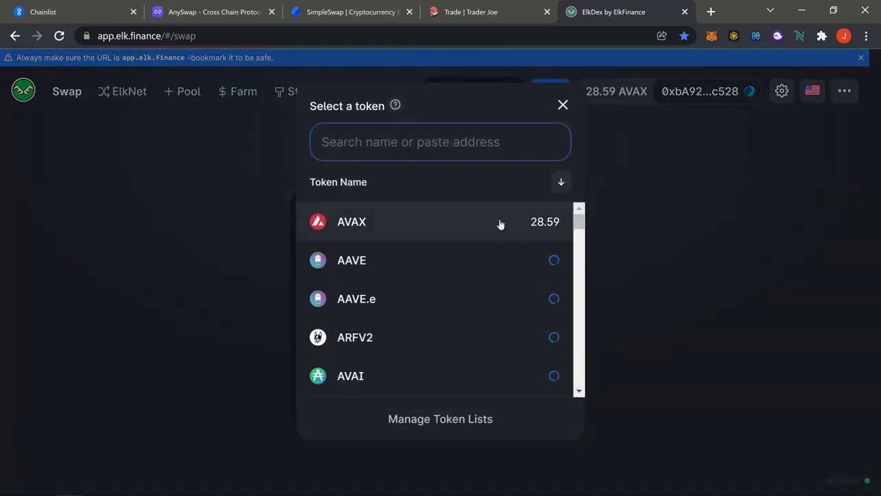
{"action": "left_click", "coordinate": [478, 224]}
{"action": "left_click", "coordinate": [525, 331]}
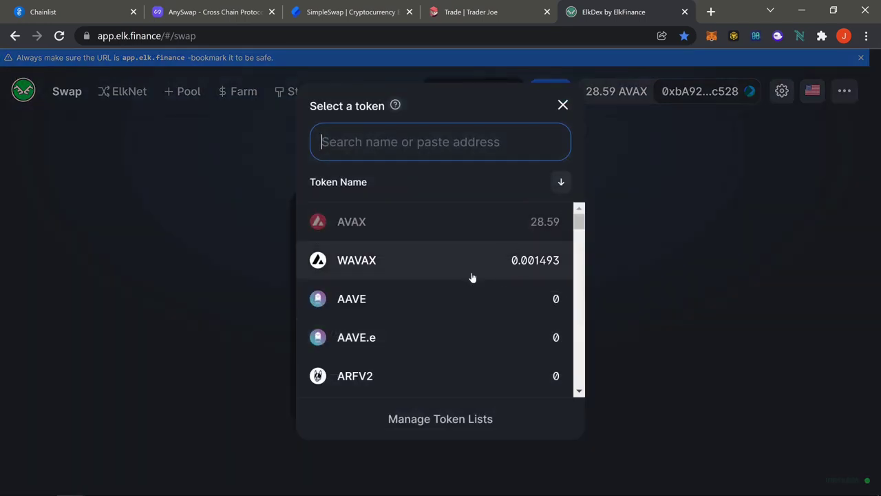
{"action": "scroll", "coordinate": [480, 264], "scroll_direction": "down", "scroll_amount": 2}
{"action": "scroll", "coordinate": [506, 295], "scroll_direction": "down", "scroll_amount": 4}
{"action": "scroll", "coordinate": [503, 295], "scroll_direction": "up", "scroll_amount": 4}
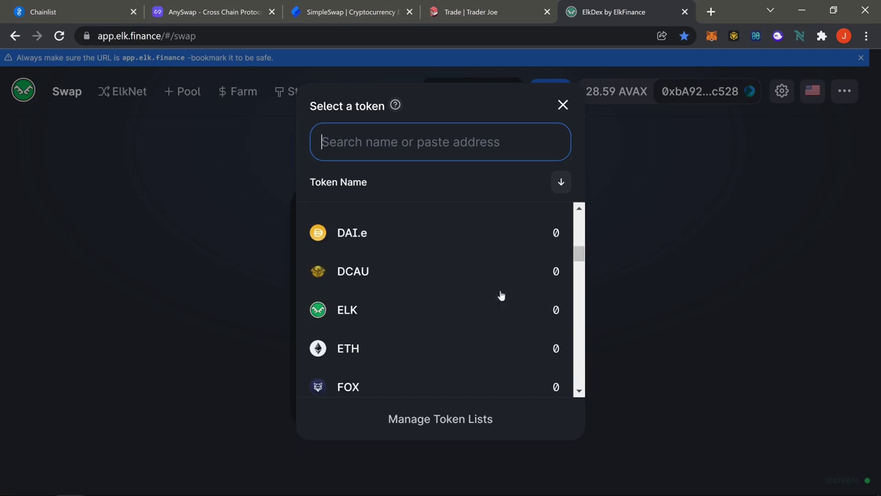
{"action": "scroll", "coordinate": [414, 328], "scroll_direction": "down", "scroll_amount": 2}
{"action": "scroll", "coordinate": [372, 331], "scroll_direction": "down", "scroll_amount": 3}
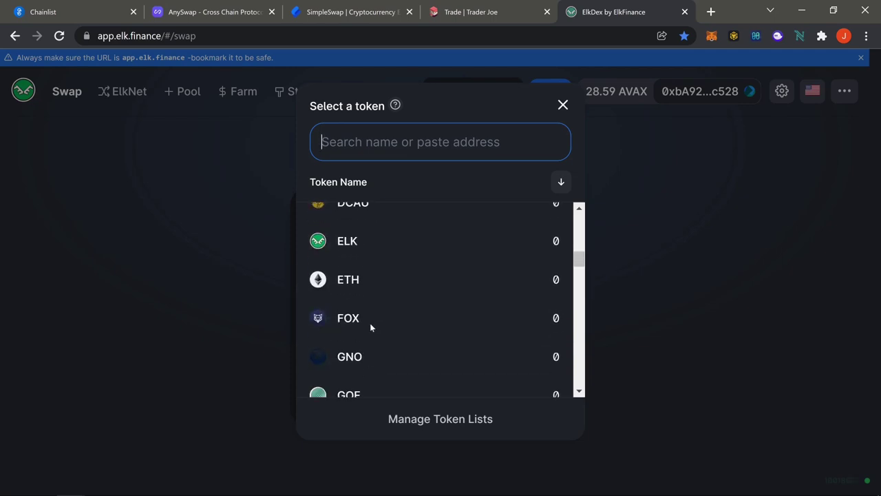
{"action": "left_click", "coordinate": [368, 252]}
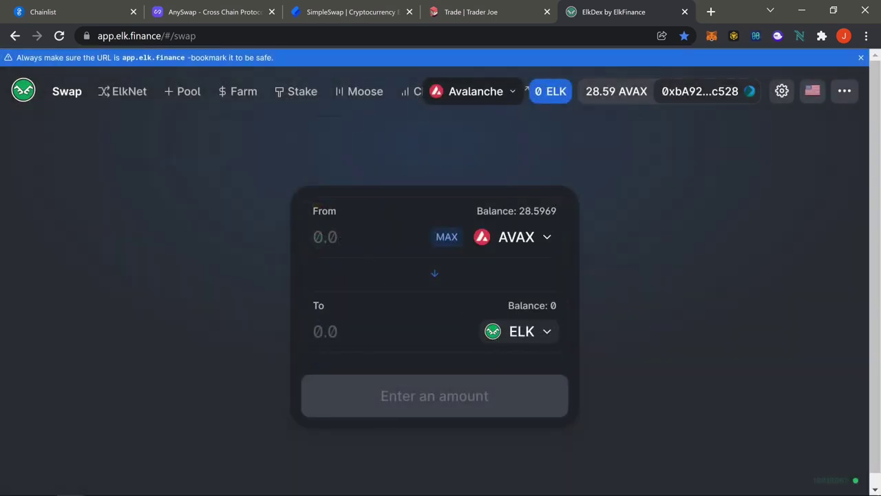
{"action": "left_click", "coordinate": [375, 332]}
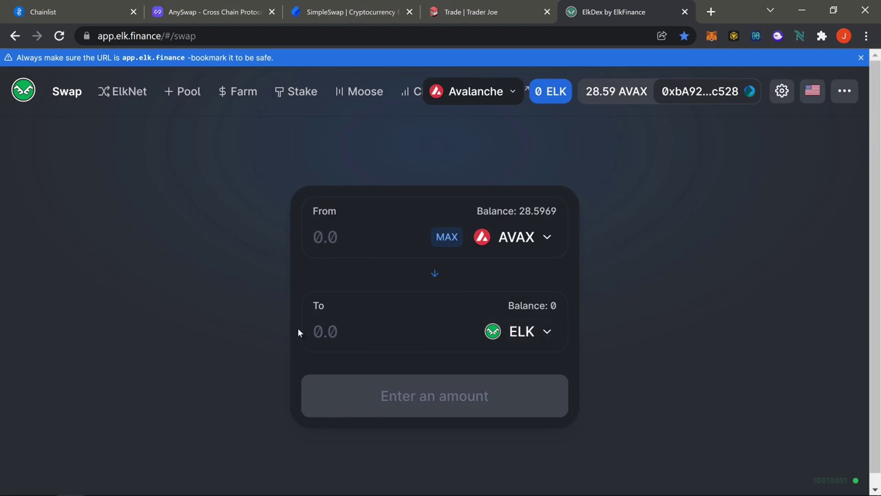
- Open the ElkNet cross-chain transfer page and examine its available target chains and current transfer limitations
{"action": "left_click", "coordinate": [130, 93]}
{"action": "scroll", "coordinate": [205, 269], "scroll_direction": "down", "scroll_amount": 3}
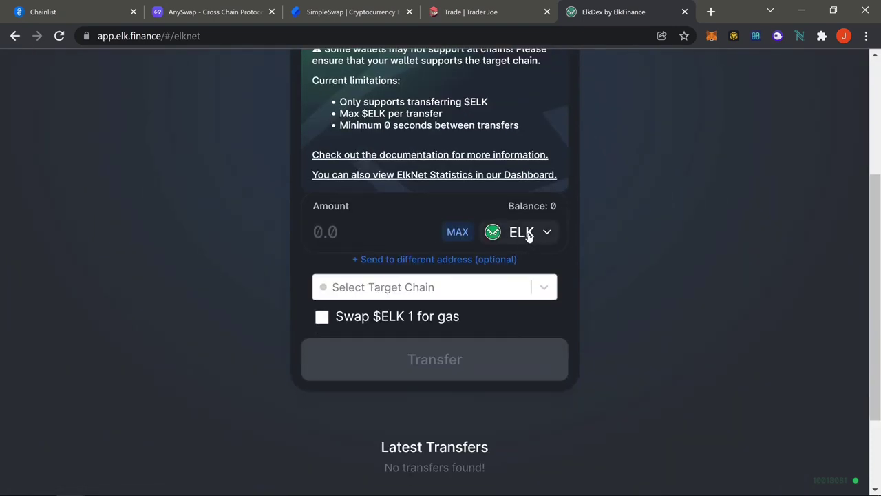
{"action": "left_click", "coordinate": [423, 291]}
{"action": "scroll", "coordinate": [387, 311], "scroll_direction": "down", "scroll_amount": 3}
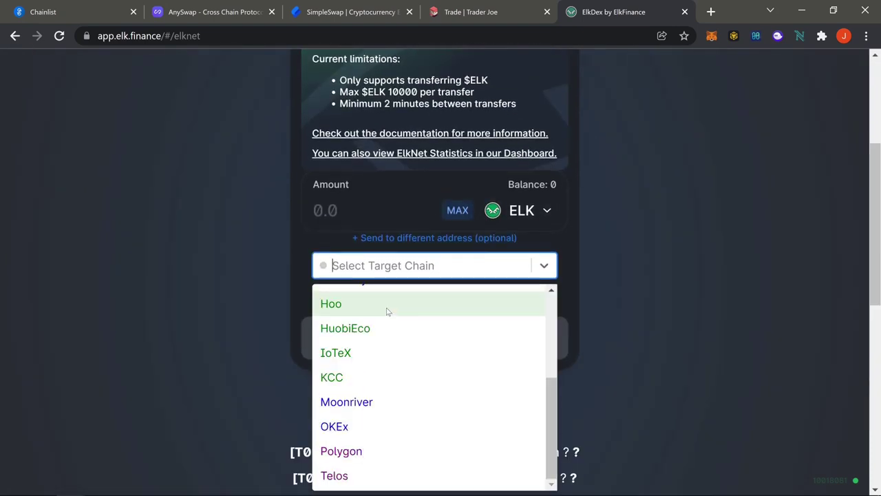
{"action": "scroll", "coordinate": [415, 457], "scroll_direction": "up", "scroll_amount": 3}
{"action": "scroll", "coordinate": [423, 450], "scroll_direction": "down", "scroll_amount": 3}
{"action": "scroll", "coordinate": [425, 447], "scroll_direction": "up", "scroll_amount": 3}
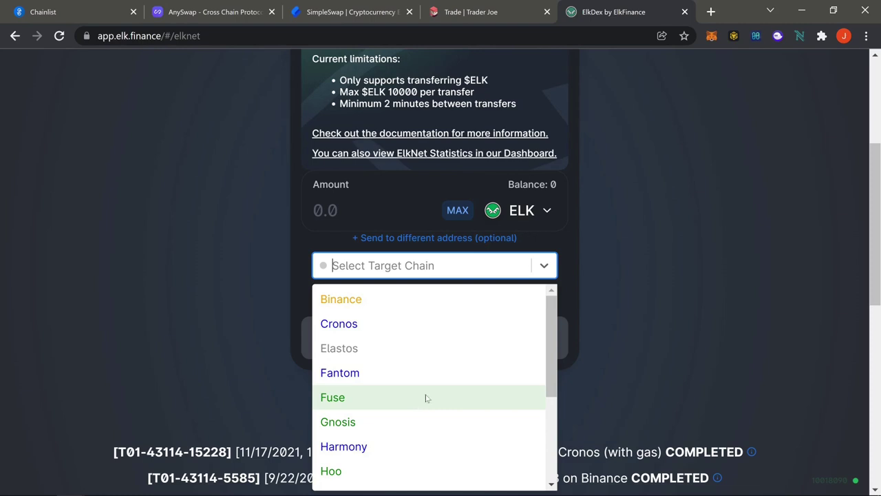
{"action": "left_click", "coordinate": [328, 230]}
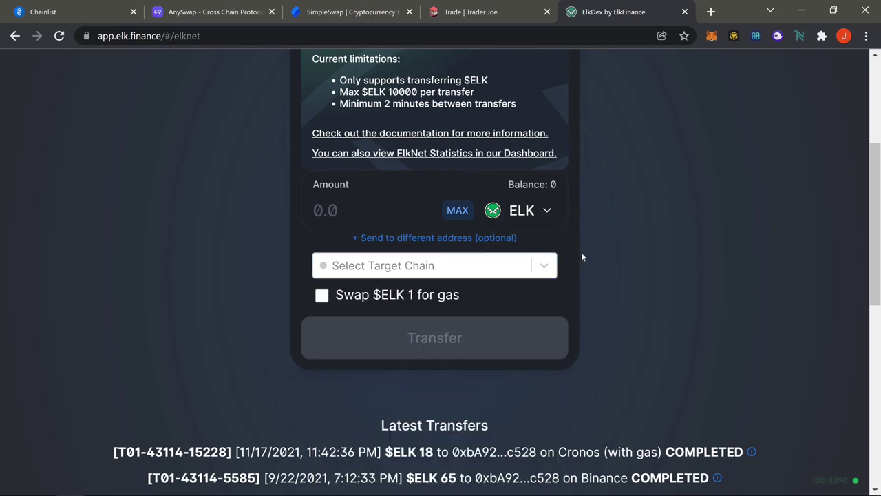
{"action": "scroll", "coordinate": [583, 254], "scroll_direction": "up", "scroll_amount": 1}
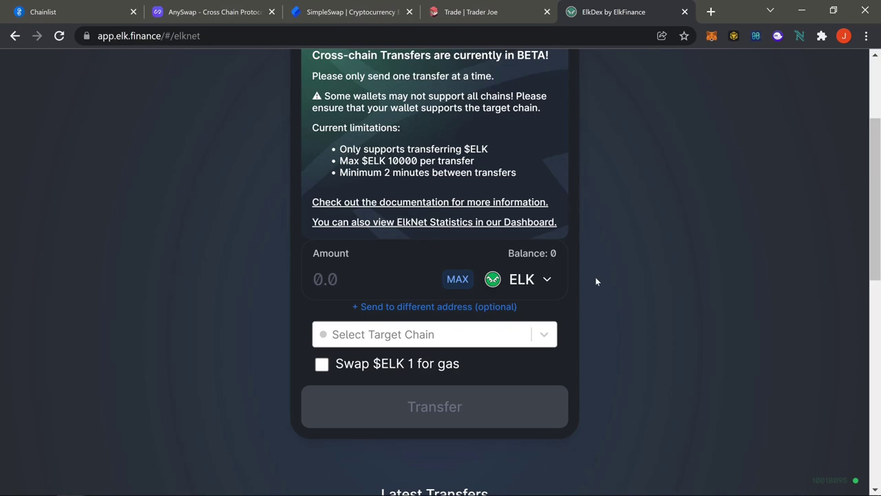
{"action": "scroll", "coordinate": [596, 277], "scroll_direction": "up", "scroll_amount": 1}
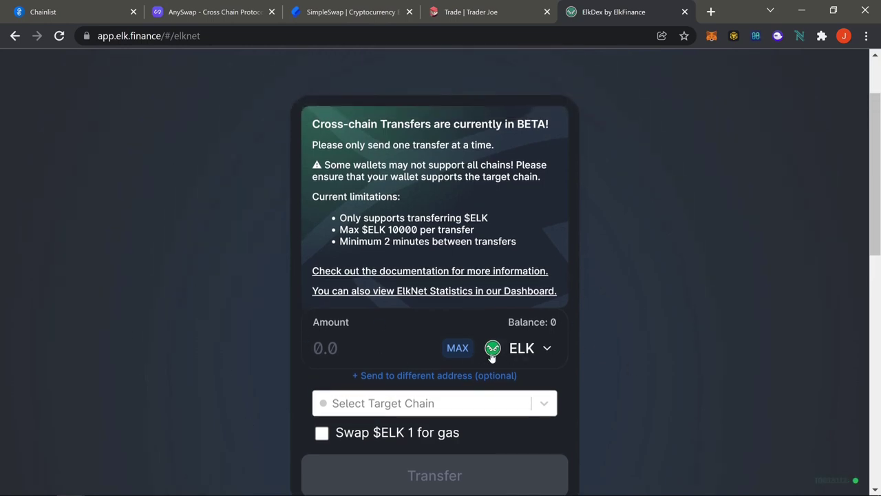
- Revisit the pending SimpleSwap exchange and check the MetaMask wallet from the AnySwap bridge page
{"action": "left_click", "coordinate": [365, 13]}
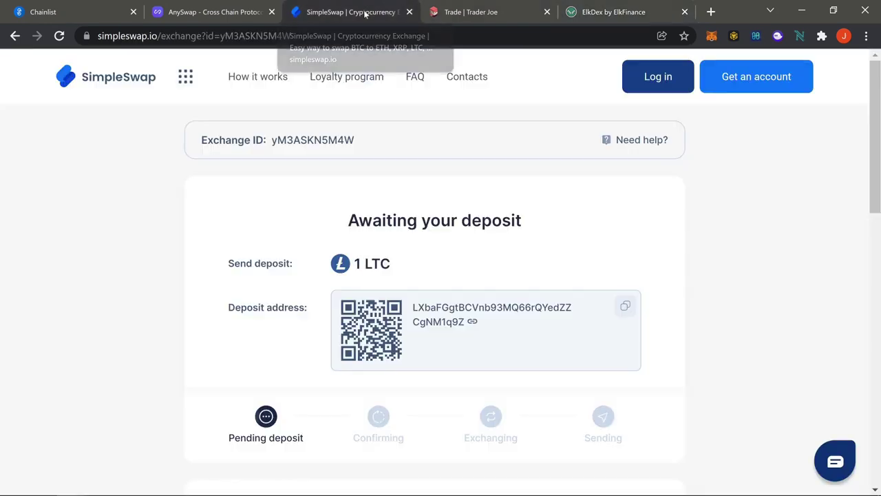
{"action": "left_click", "coordinate": [211, 12]}
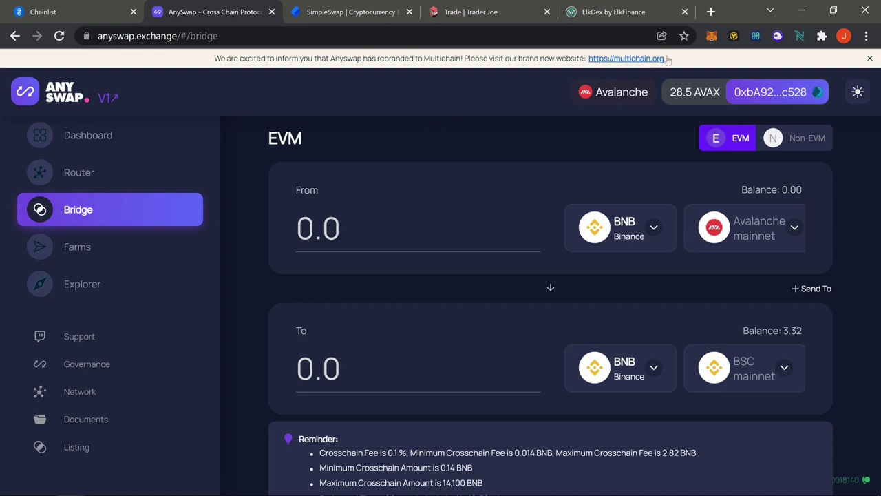
{"action": "left_click", "coordinate": [712, 36]}
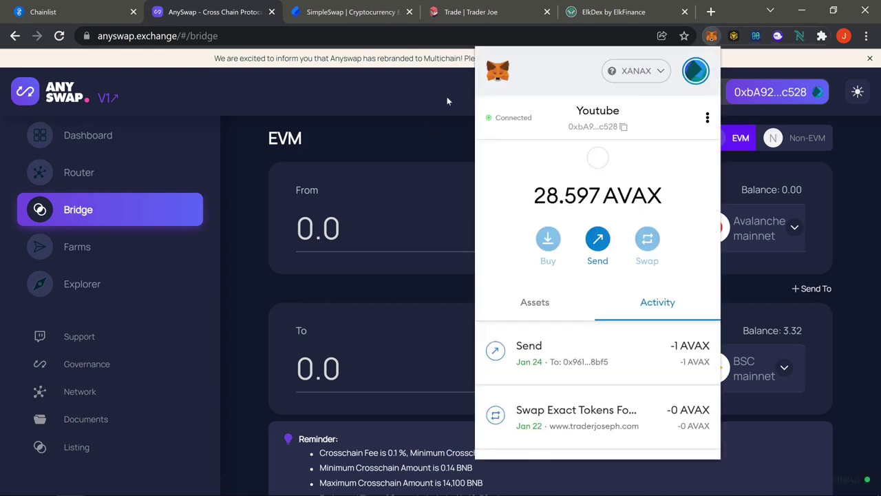
{"action": "left_click", "coordinate": [436, 140]}
{"action": "left_click", "coordinate": [385, 12]}
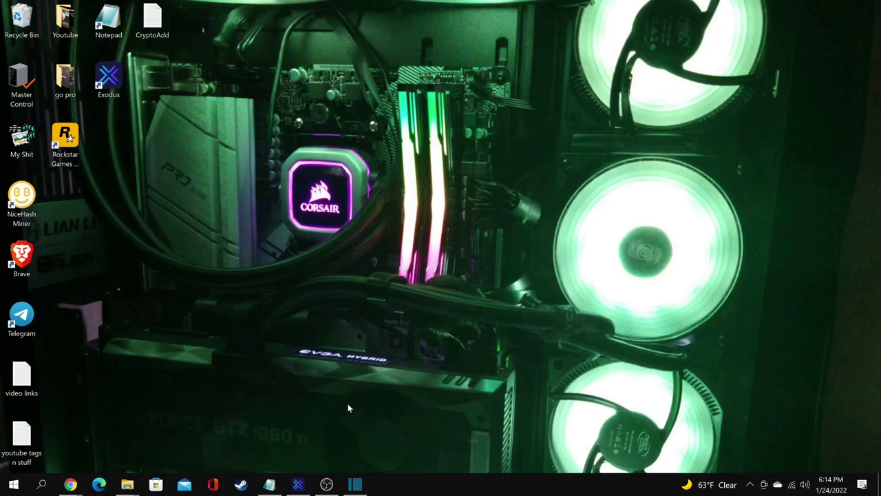
- Check the Litecoin wallet in Exodus and return to the SimpleSwap exchange and AnySwap bridge pages in Chrome
{"action": "left_click", "coordinate": [298, 484]}
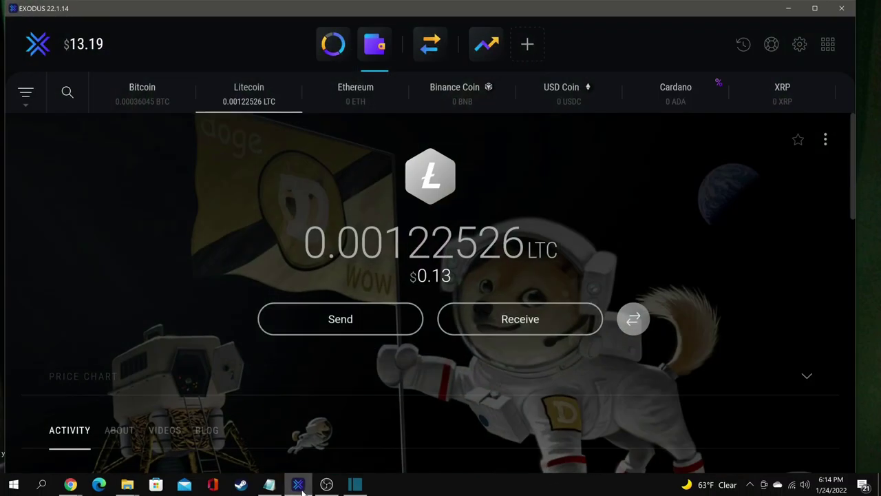
{"action": "left_click", "coordinate": [789, 9]}
{"action": "mouse_move", "coordinate": [71, 485]}
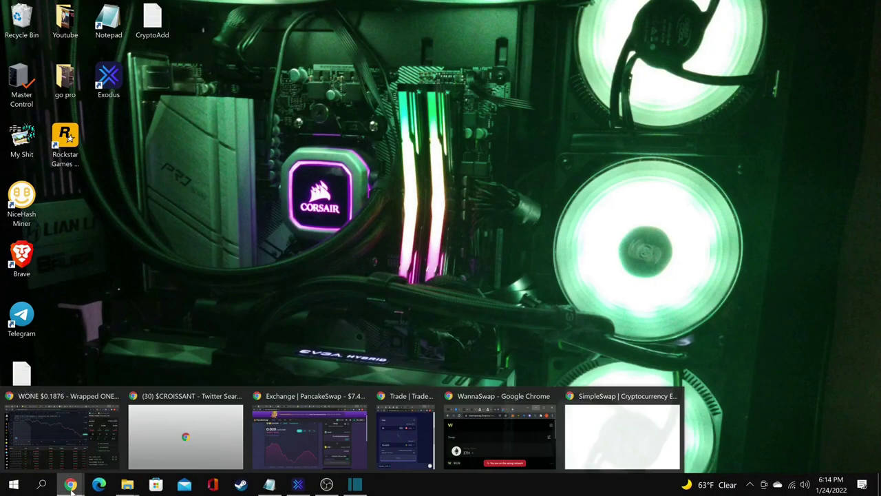
{"action": "left_click", "coordinate": [607, 451]}
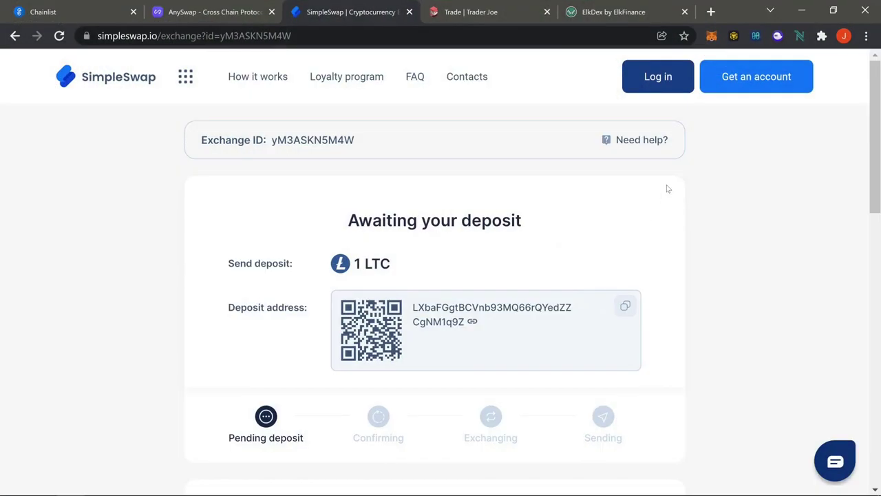
{"action": "left_click", "coordinate": [244, 12]}
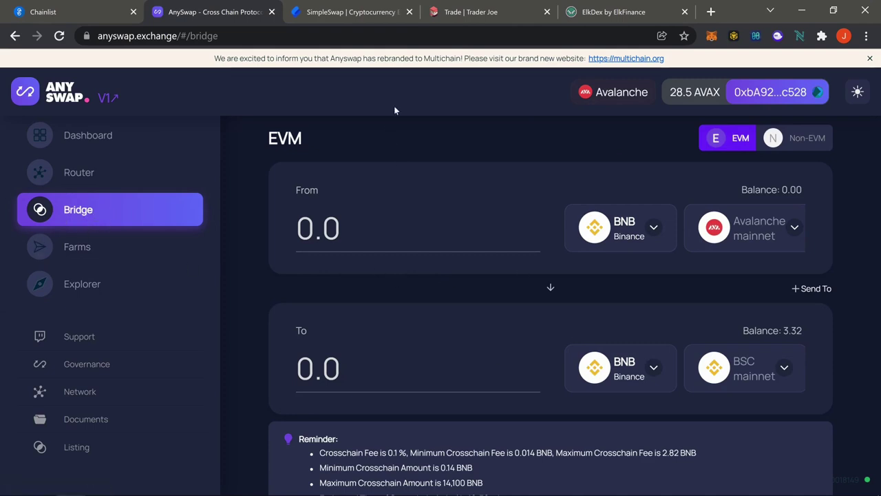
- Load the EVODeFi bridge page for USDC in a new browser tab
{"action": "left_click", "coordinate": [712, 12]}
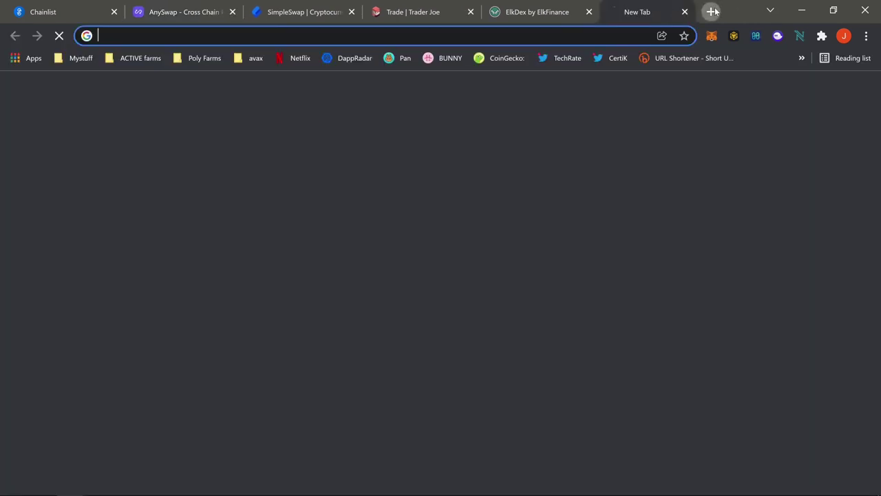
{"action": "left_click", "coordinate": [527, 36]}
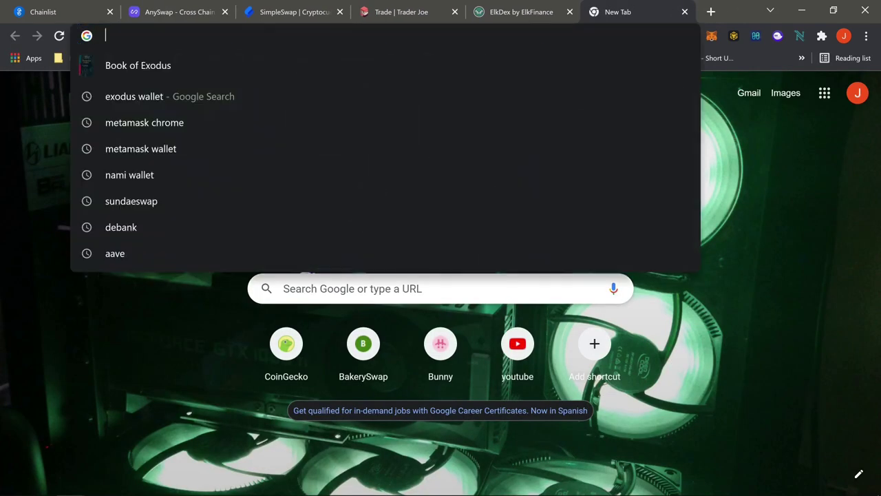
{"action": "type", "text": "evod"}
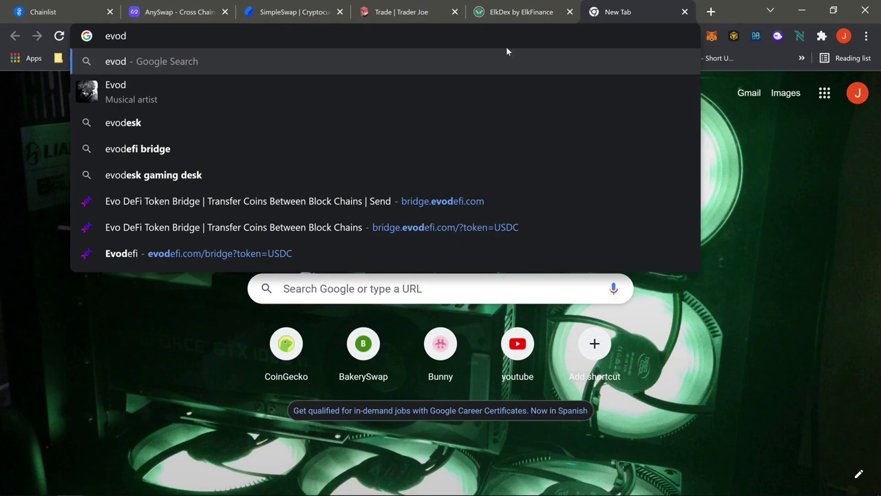
{"action": "left_click", "coordinate": [190, 253]}
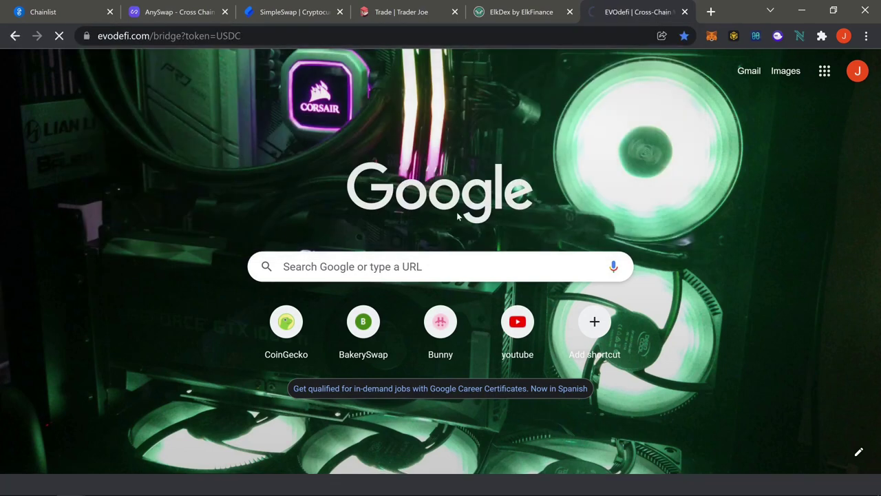
- Set the EVODeFi bridge's source network to Avalanche and its target network to BSC
{"action": "scroll", "coordinate": [647, 240], "scroll_direction": "down", "scroll_amount": 1}
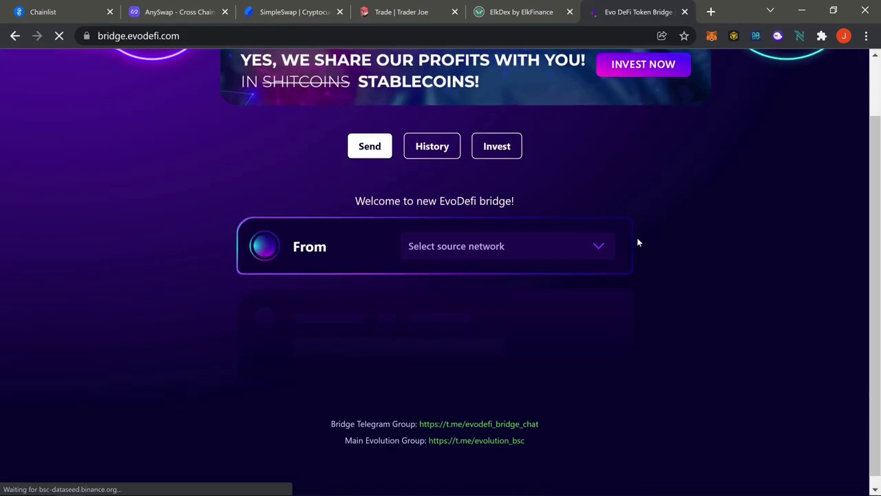
{"action": "left_click", "coordinate": [549, 247]}
{"action": "scroll", "coordinate": [466, 331], "scroll_direction": "down", "scroll_amount": 1}
{"action": "scroll", "coordinate": [466, 338], "scroll_direction": "down", "scroll_amount": 1}
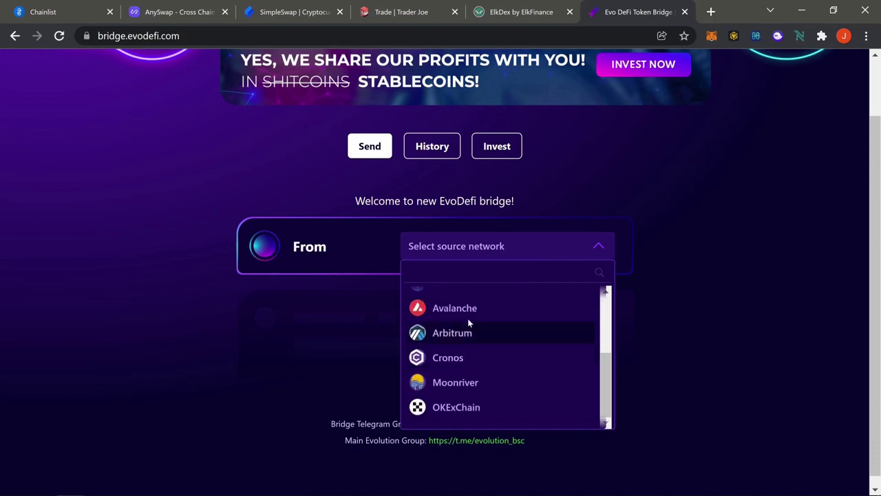
{"action": "left_click", "coordinate": [468, 312]}
{"action": "left_click", "coordinate": [481, 321]}
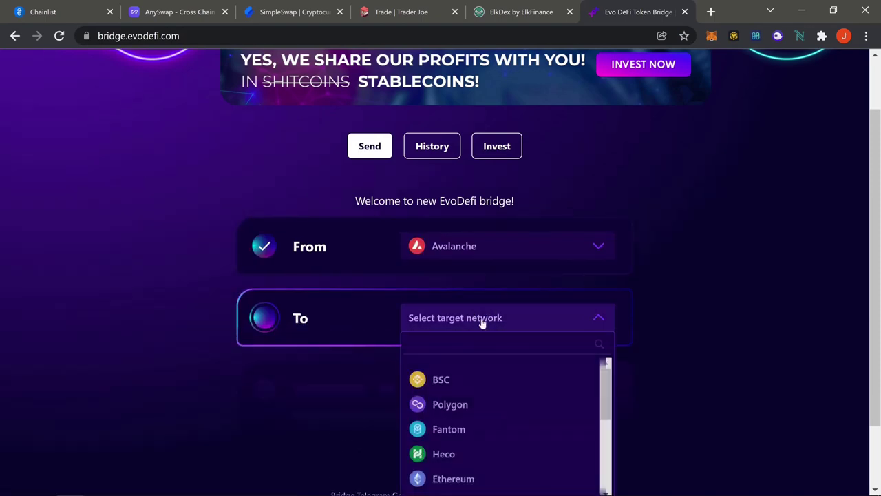
{"action": "left_click", "coordinate": [444, 384]}
- Choose USDC.e as the token for the Avalanche to BSC transfer
{"action": "scroll", "coordinate": [625, 277], "scroll_direction": "down", "scroll_amount": 2}
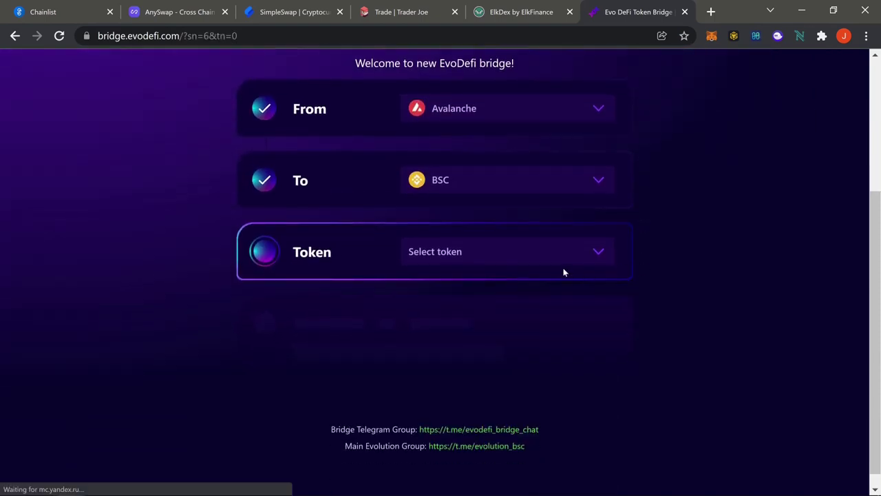
{"action": "left_click", "coordinate": [524, 254]}
{"action": "left_click", "coordinate": [505, 255]}
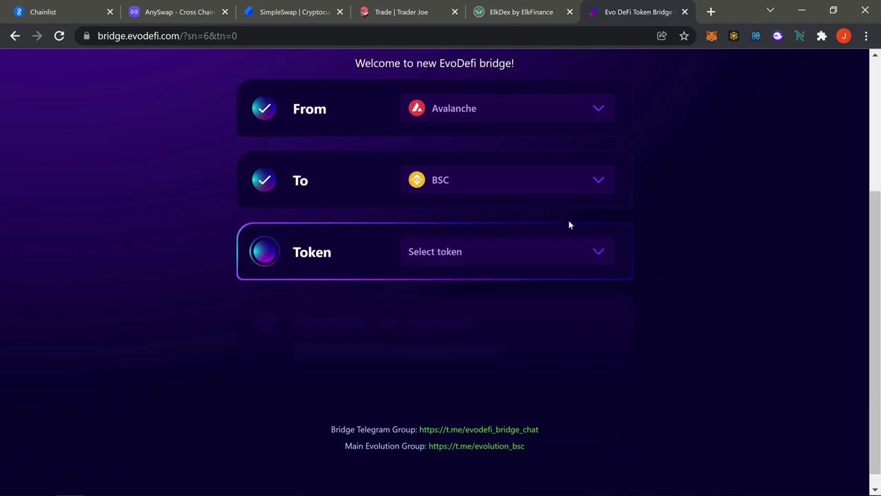
{"action": "left_click", "coordinate": [498, 257]}
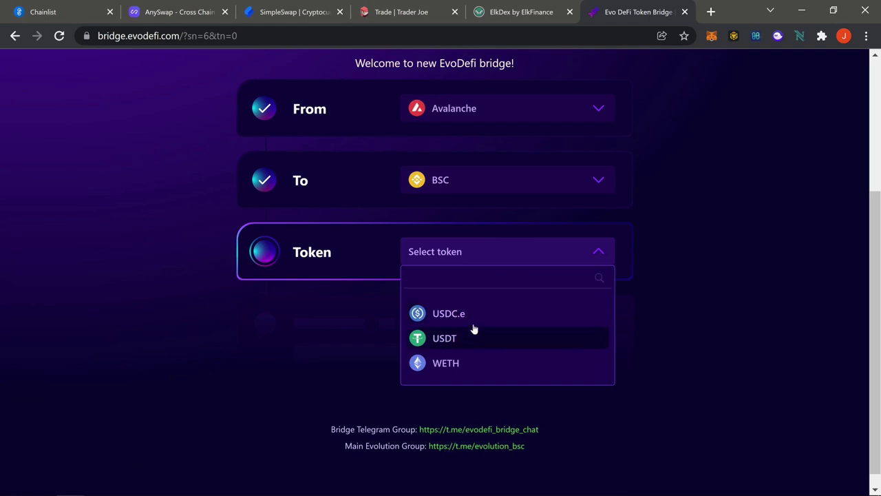
{"action": "left_click", "coordinate": [462, 317]}
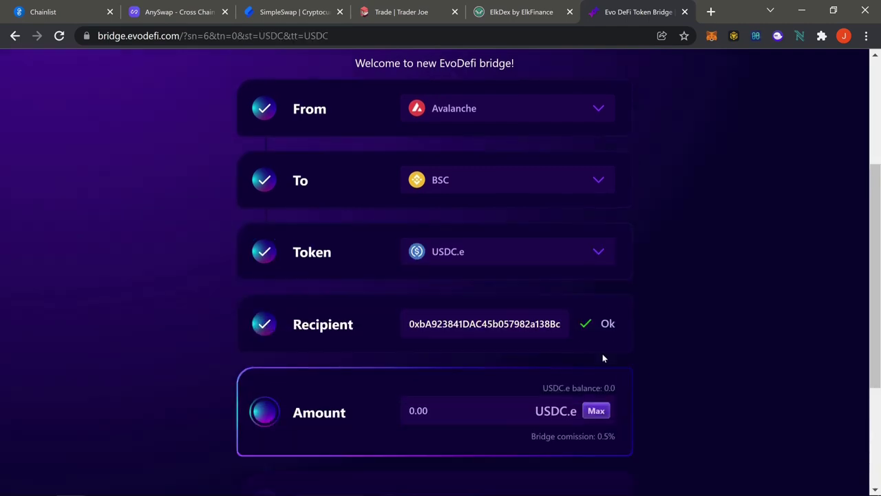
- Review the EVODeFi transfer form from source network to amount and look through the networks available in MetaMask
{"action": "scroll", "coordinate": [650, 306], "scroll_direction": "up", "scroll_amount": 3}
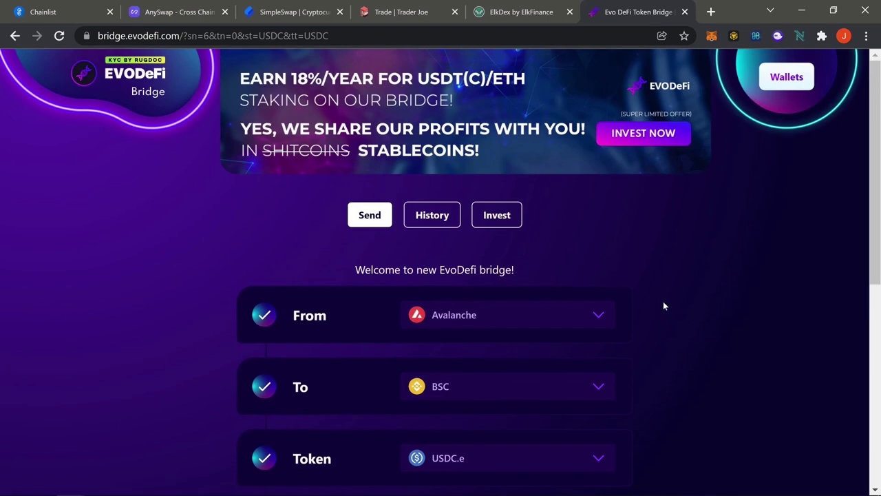
{"action": "scroll", "coordinate": [665, 306], "scroll_direction": "down", "scroll_amount": 5}
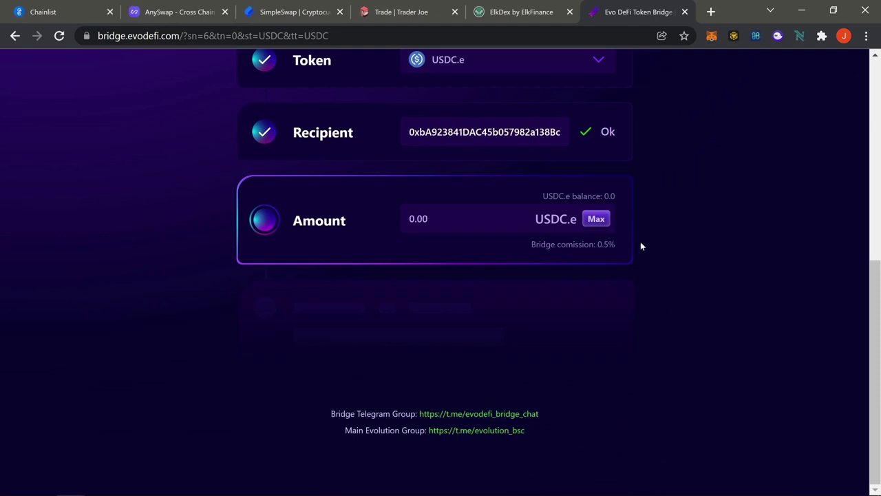
{"action": "scroll", "coordinate": [647, 239], "scroll_direction": "up", "scroll_amount": 5}
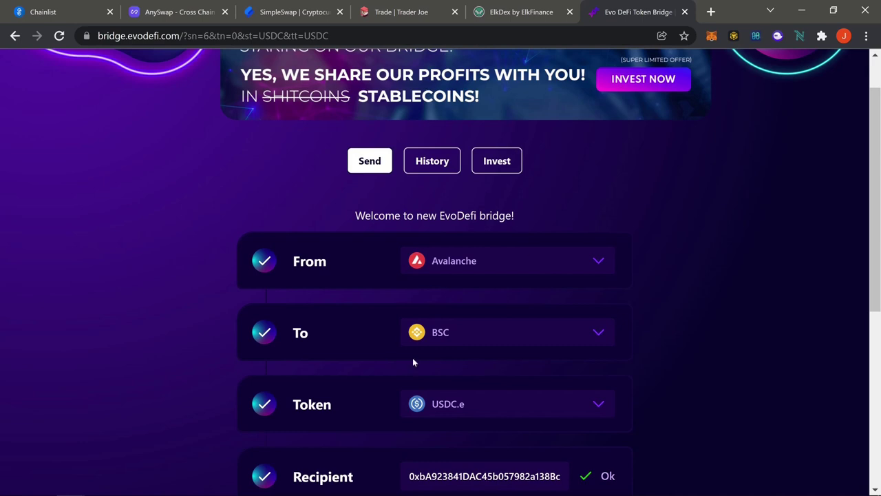
{"action": "scroll", "coordinate": [629, 280], "scroll_direction": "down", "scroll_amount": 1}
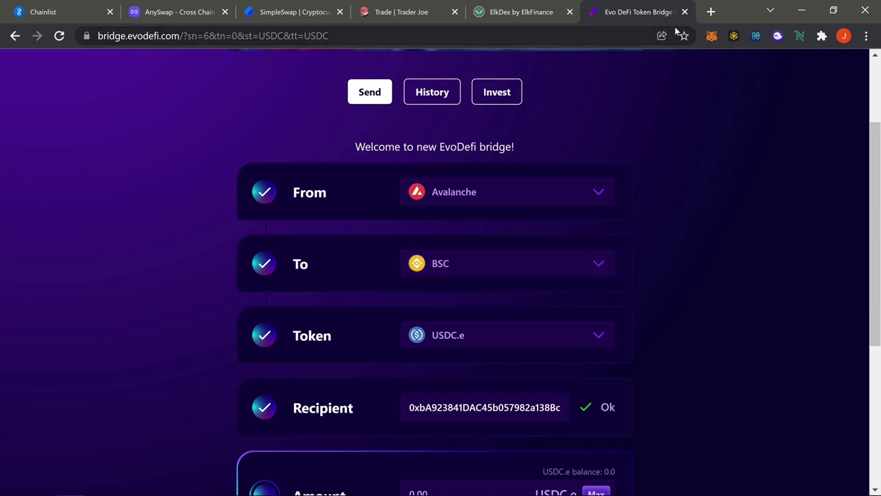
{"action": "key", "text": "alt+shift+m"}
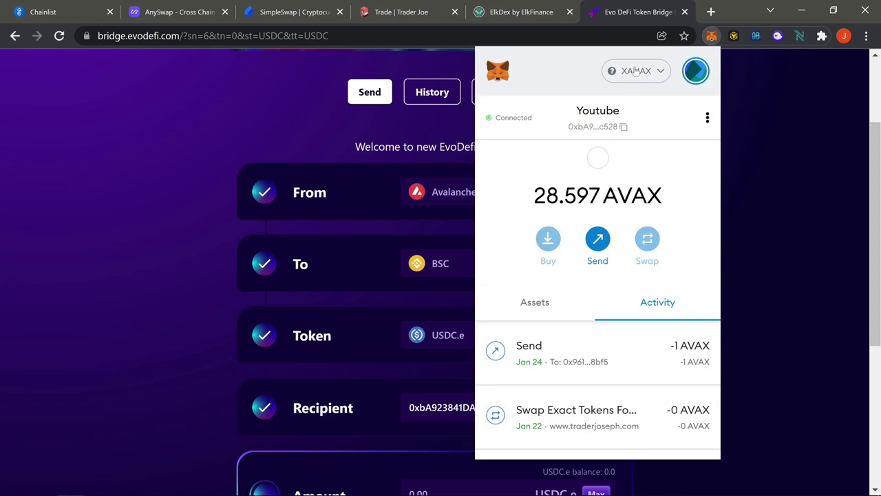
{"action": "left_click", "coordinate": [635, 71]}
{"action": "scroll", "coordinate": [605, 317], "scroll_direction": "down", "scroll_amount": 3}
{"action": "mouse_move", "coordinate": [616, 220]}
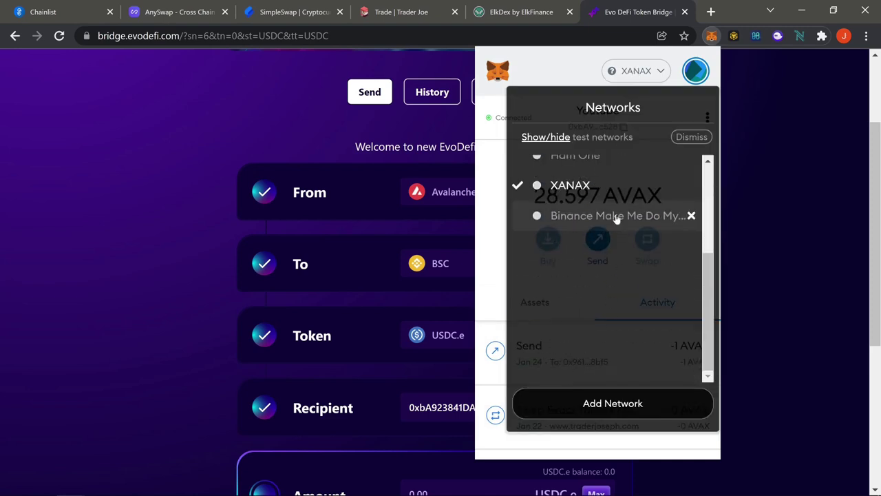
{"action": "left_click", "coordinate": [289, 108]}
{"action": "scroll", "coordinate": [359, 370], "scroll_direction": "up", "scroll_amount": 2}
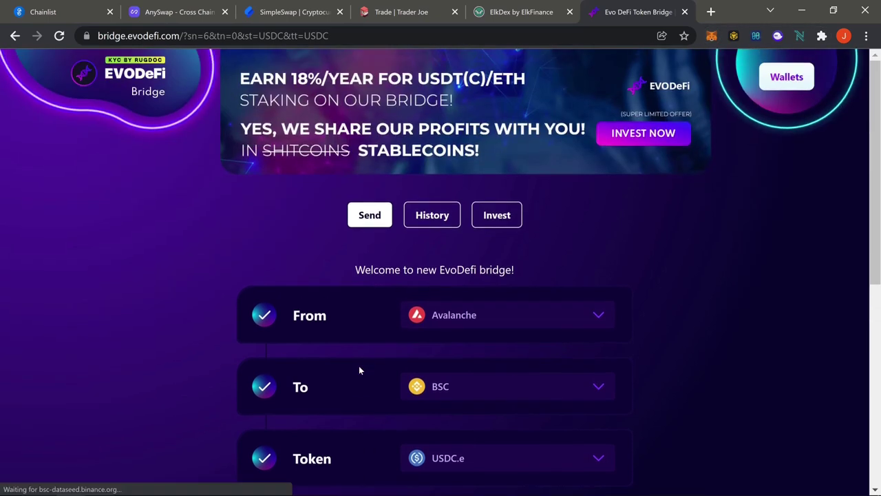
- Revisit the SimpleSwap exchange and AnySwap bridge pages and re-examine the recipient and amount fields on the EVODeFi bridge
{"action": "left_click", "coordinate": [289, 12]}
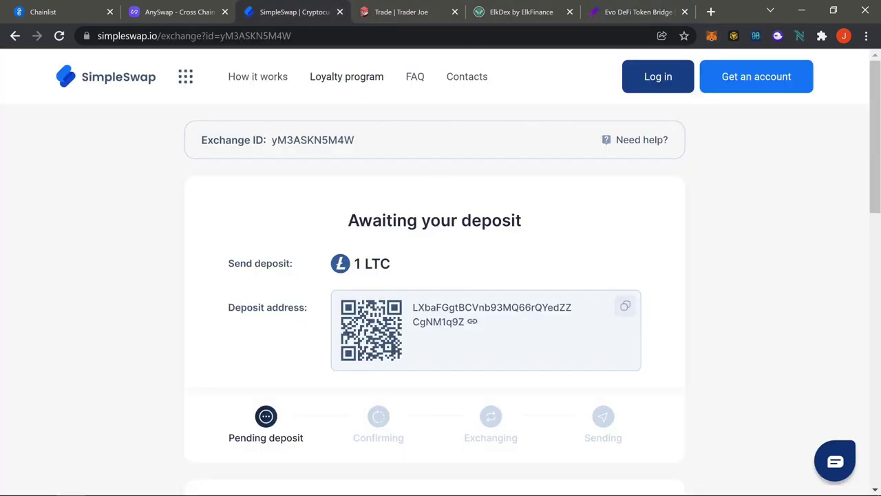
{"action": "left_click", "coordinate": [178, 13]}
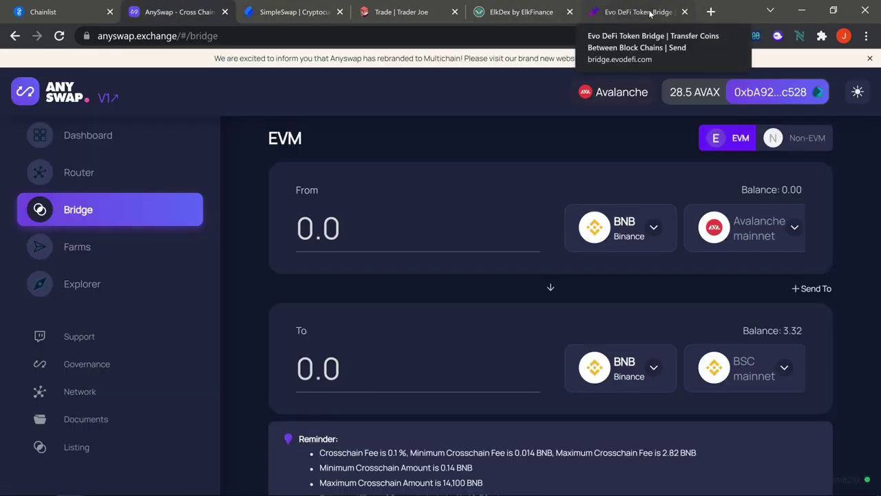
{"action": "left_click", "coordinate": [649, 14]}
{"action": "scroll", "coordinate": [657, 289], "scroll_direction": "down", "scroll_amount": 2}
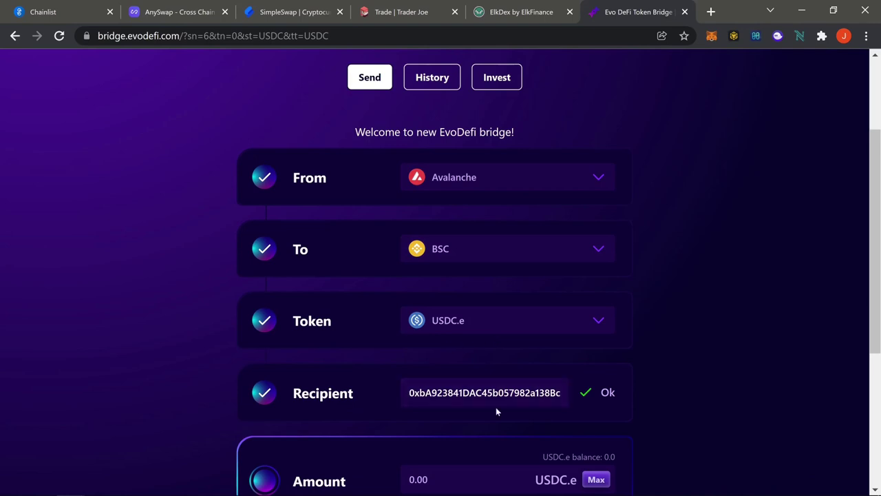
{"action": "scroll", "coordinate": [678, 325], "scroll_direction": "down", "scroll_amount": 2}
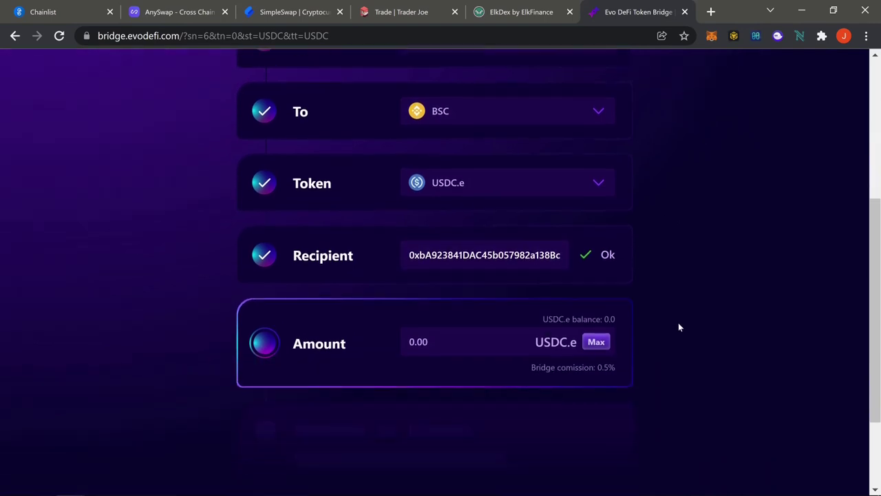
{"action": "scroll", "coordinate": [678, 327], "scroll_direction": "up", "scroll_amount": 4}
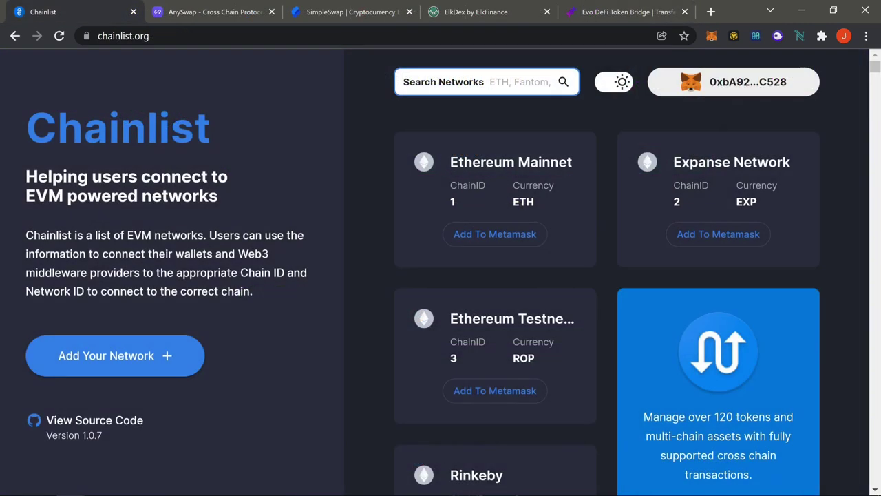
- Examine the MetaMask wallet and its list of networks from the Chainlist page
{"action": "left_click", "coordinate": [609, 134]}
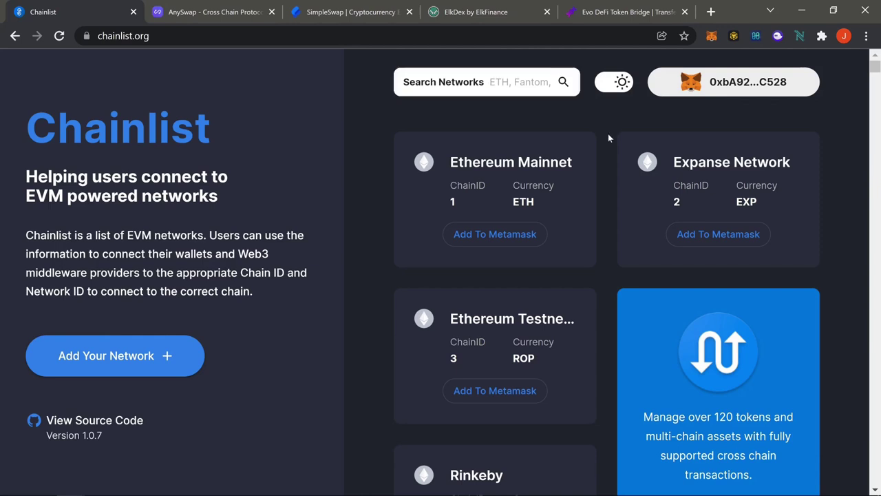
{"action": "left_click", "coordinate": [712, 37]}
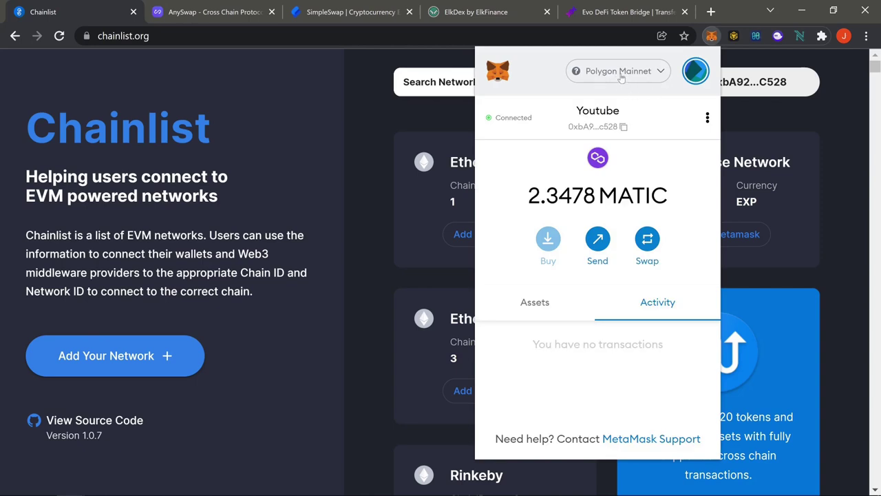
{"action": "left_click", "coordinate": [621, 72]}
{"action": "scroll", "coordinate": [640, 262], "scroll_direction": "down", "scroll_amount": 3}
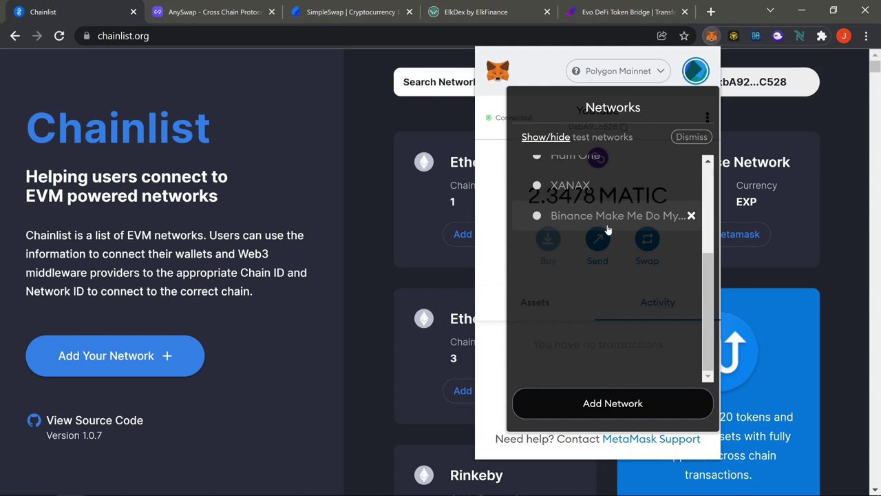
{"action": "left_click", "coordinate": [365, 214]}
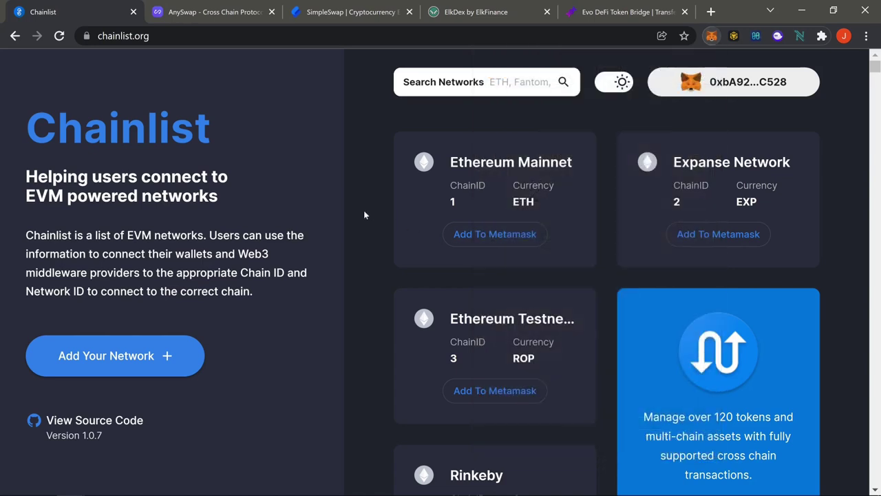
- Search Chainlist for "poly", request adding Polygon Mainnet to MetaMask, and check the wallet's selected network
{"action": "left_click", "coordinate": [413, 84]}
{"action": "type", "text": "poly"}
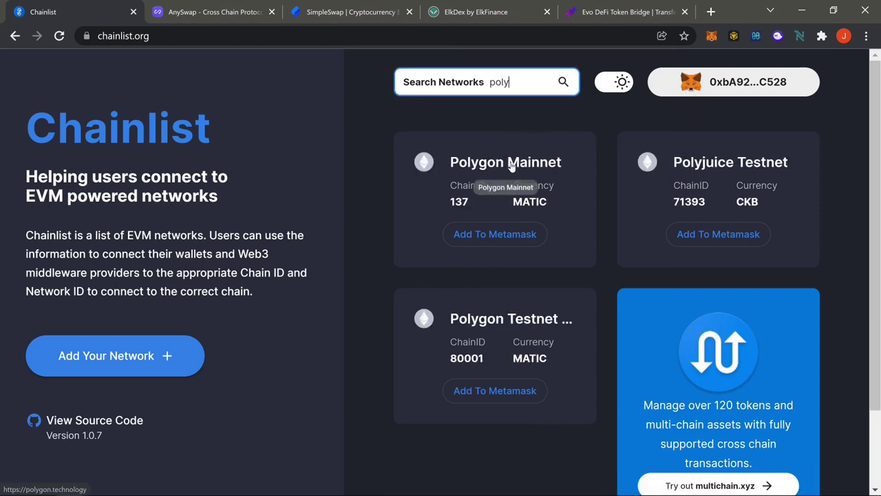
{"action": "left_click", "coordinate": [506, 233]}
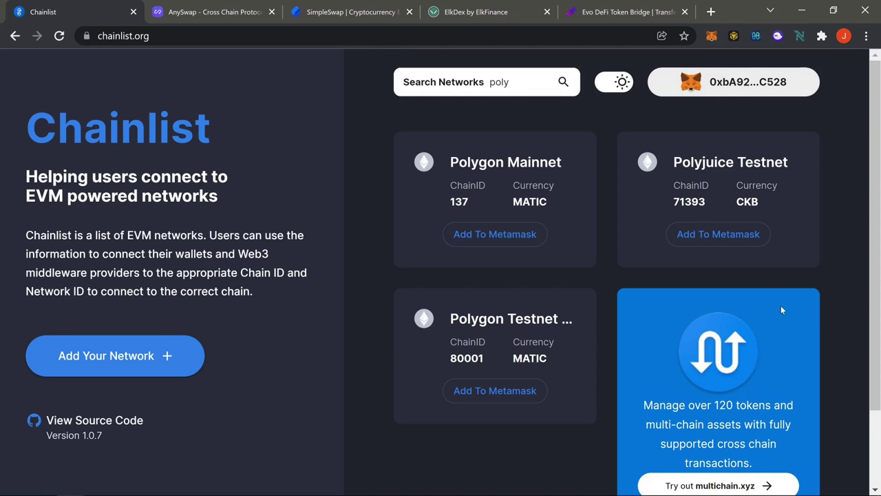
{"action": "left_click", "coordinate": [712, 37]}
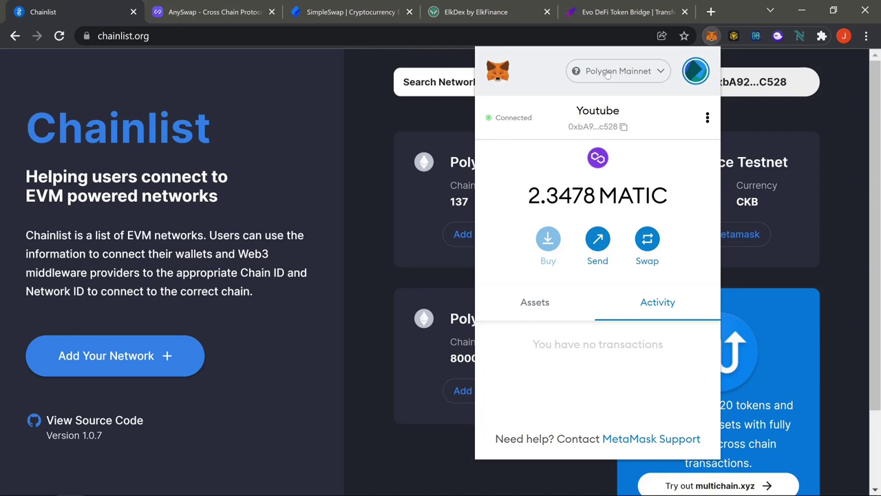
{"action": "left_click", "coordinate": [369, 113]}
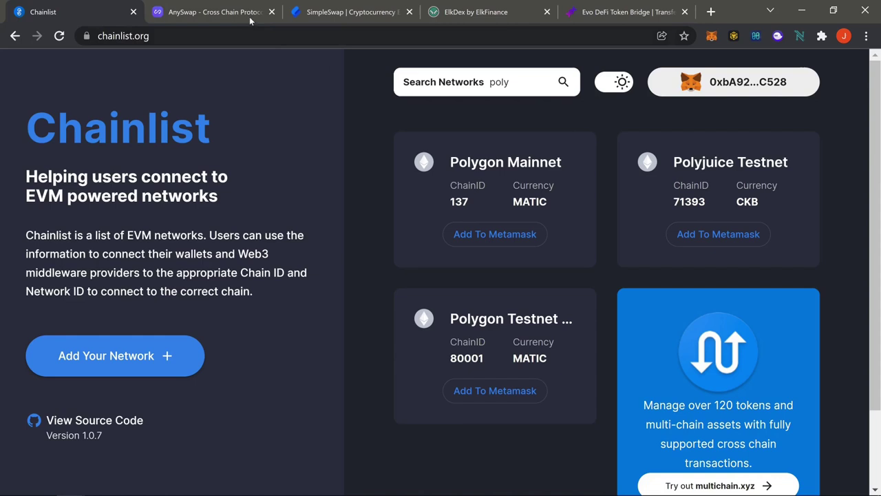
- Open the Swap page on Elk Finance and check the connected wallet's network and balance in MetaMask
{"action": "left_click", "coordinate": [494, 8]}
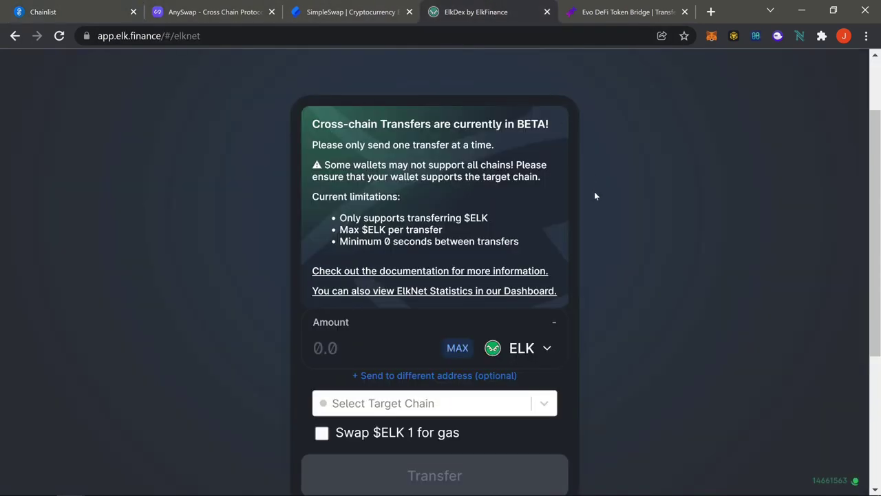
{"action": "left_click", "coordinate": [67, 92]}
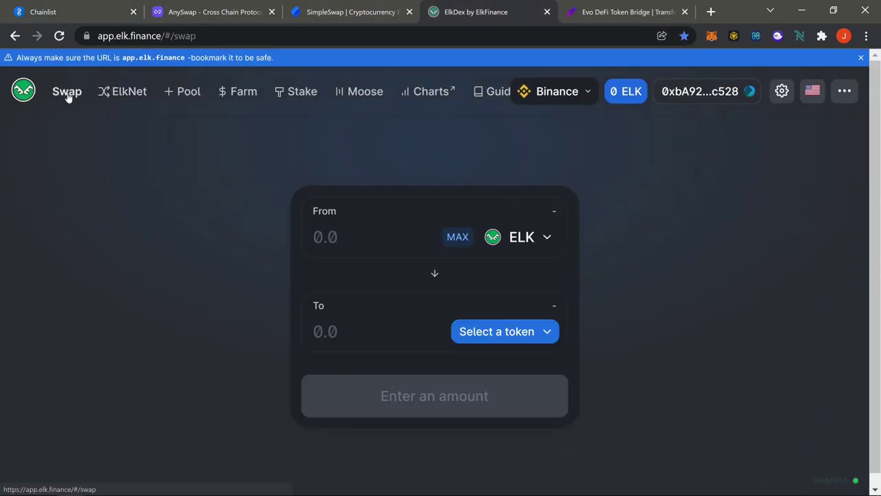
{"action": "left_click", "coordinate": [711, 35]}
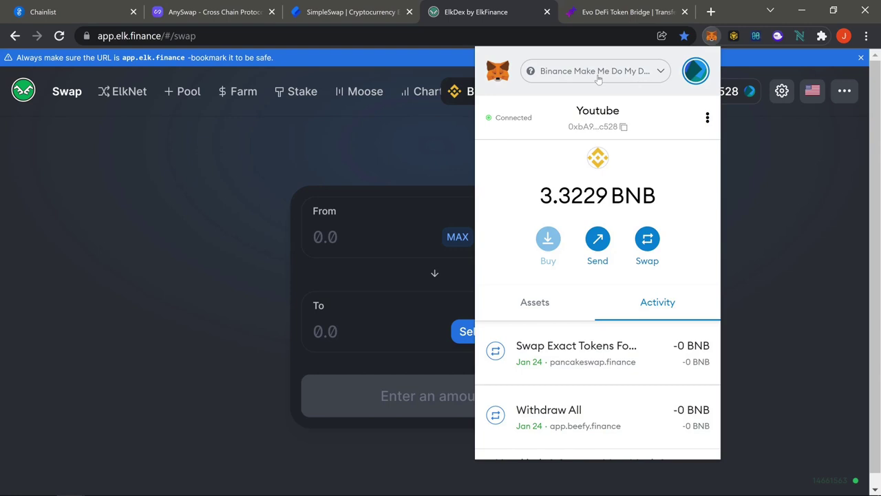
{"action": "left_click", "coordinate": [430, 161]}
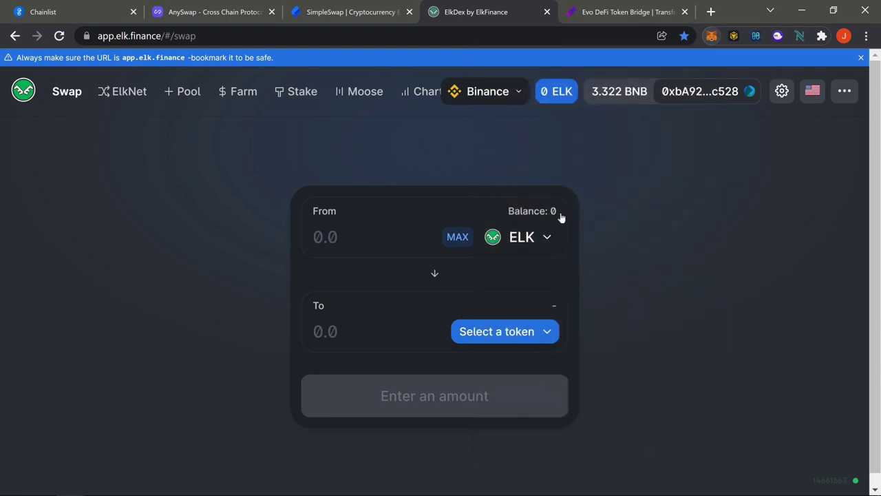
- Reverse the swap direction so ELK is received, choose BNB as the source token, and set the amount to .2
{"action": "left_click", "coordinate": [436, 276]}
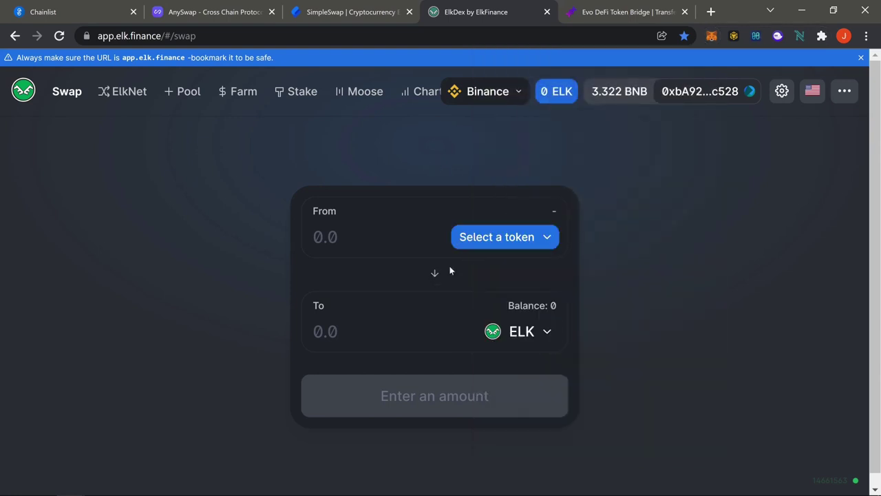
{"action": "left_click", "coordinate": [526, 238]}
{"action": "left_click", "coordinate": [510, 227]}
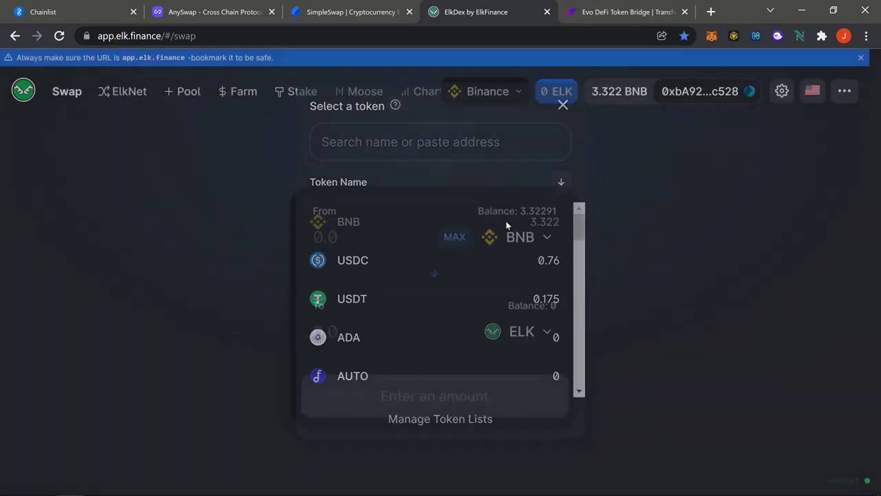
{"action": "left_click", "coordinate": [344, 236]}
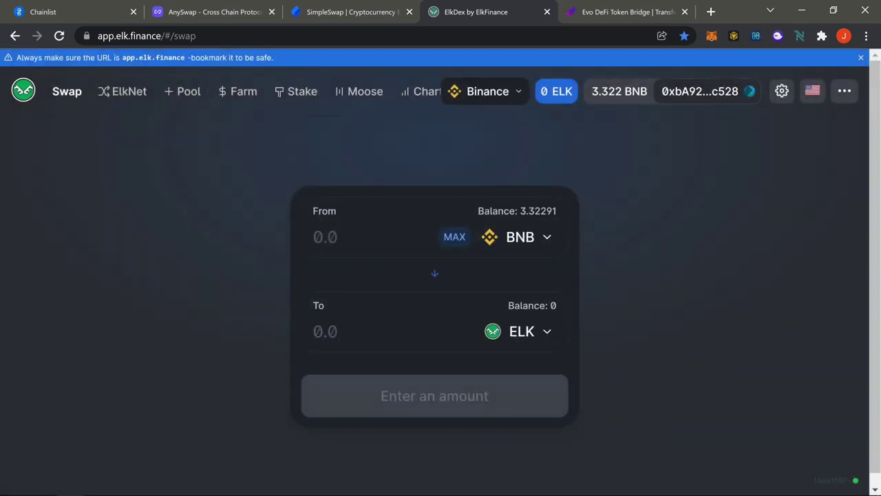
{"action": "type", "text": ".2"}
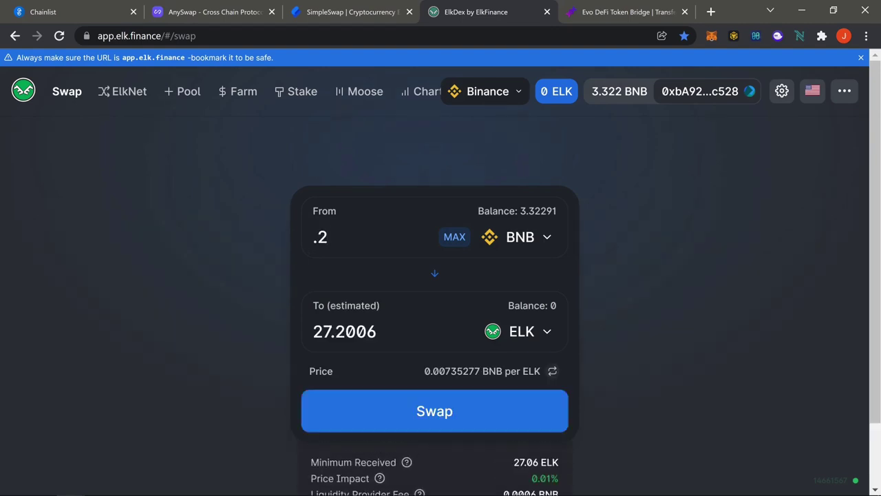
- Submit the swap of 0.2 BNB for ELK, confirm the transaction in MetaMask, and dismiss the submission notice
{"action": "scroll", "coordinate": [549, 267], "scroll_direction": "down", "scroll_amount": 2}
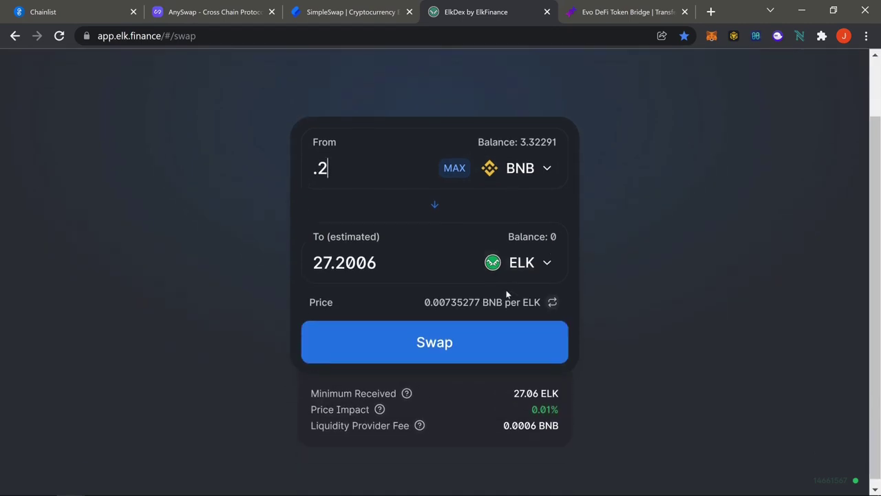
{"action": "left_click", "coordinate": [456, 339]}
{"action": "left_click", "coordinate": [460, 382]}
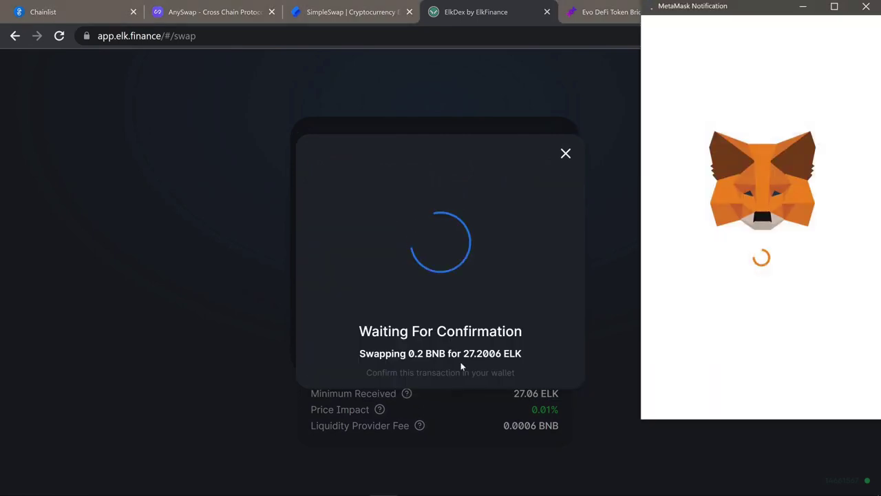
{"action": "scroll", "coordinate": [757, 275], "scroll_direction": "down", "scroll_amount": 3}
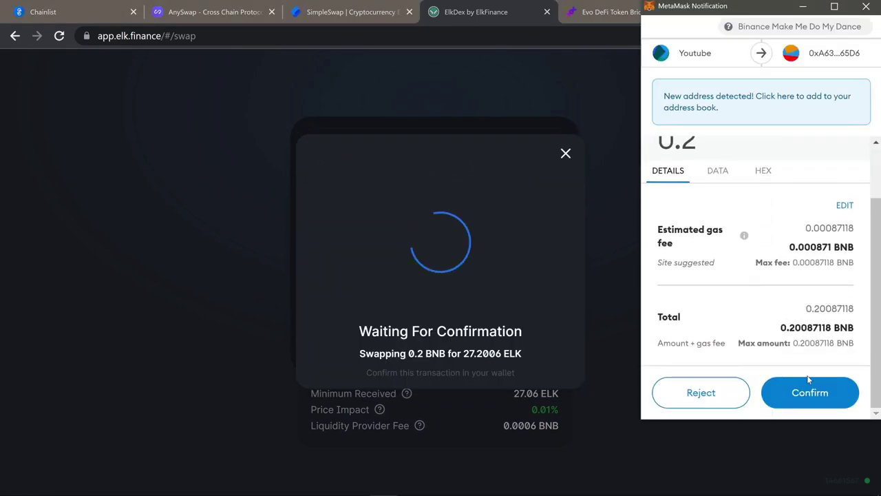
{"action": "left_click", "coordinate": [810, 392]}
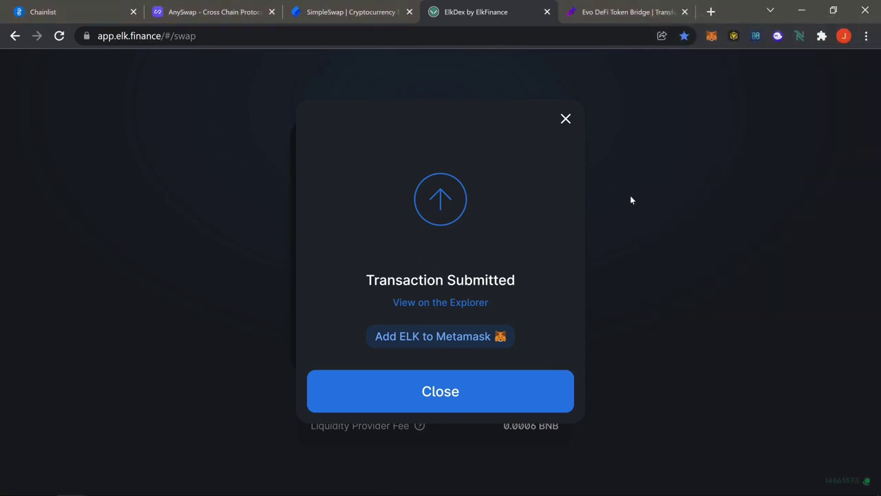
{"action": "left_click", "coordinate": [631, 200]}
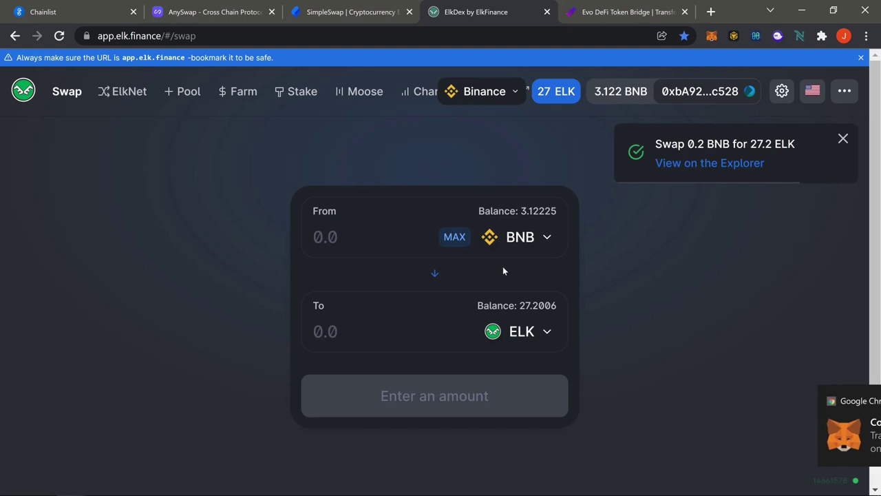
- Open the ElkNet cross-chain transfer page and reload it
{"action": "left_click", "coordinate": [127, 91]}
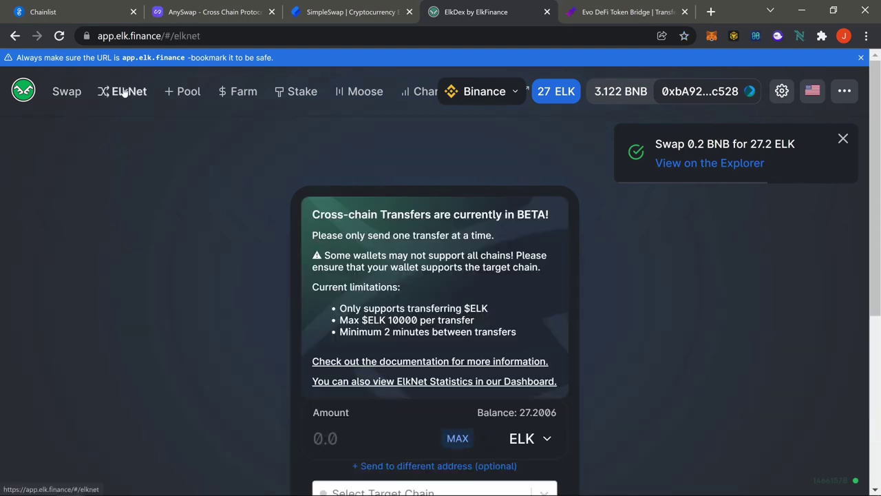
{"action": "scroll", "coordinate": [223, 282], "scroll_direction": "down", "scroll_amount": 1}
{"action": "scroll", "coordinate": [222, 282], "scroll_direction": "down", "scroll_amount": 1}
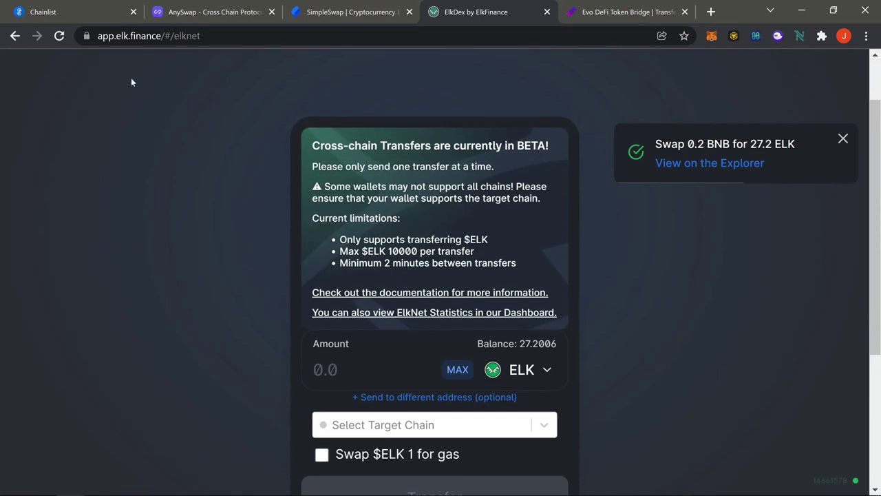
{"action": "left_click", "coordinate": [59, 36]}
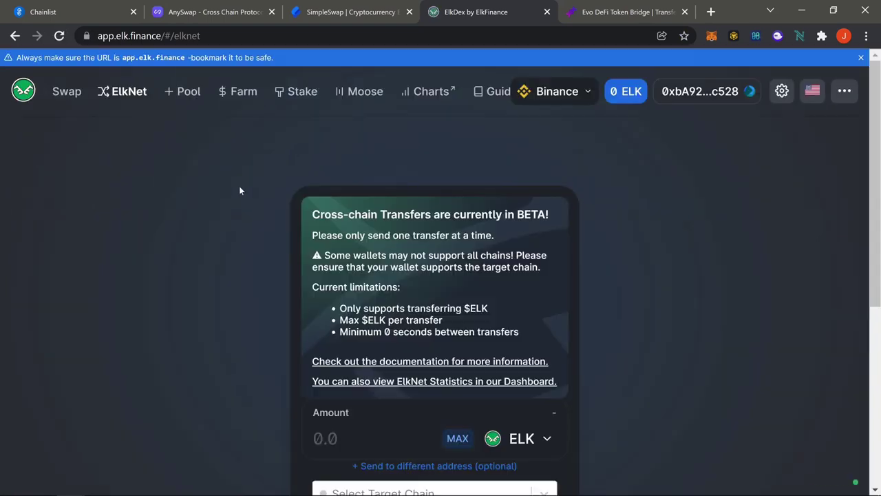
- Choose Polygon as the transfer's target chain and enable swapping 1 ELK for gas
{"action": "scroll", "coordinate": [248, 207], "scroll_direction": "down", "scroll_amount": 3}
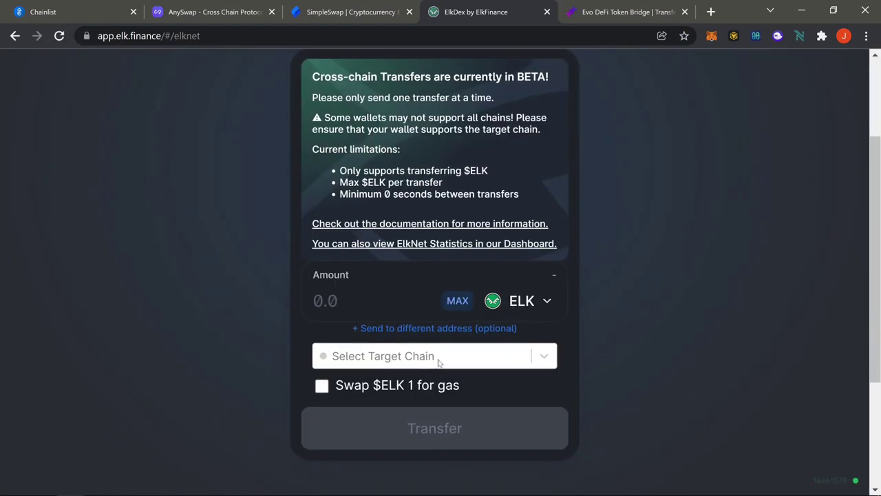
{"action": "left_click", "coordinate": [400, 356]}
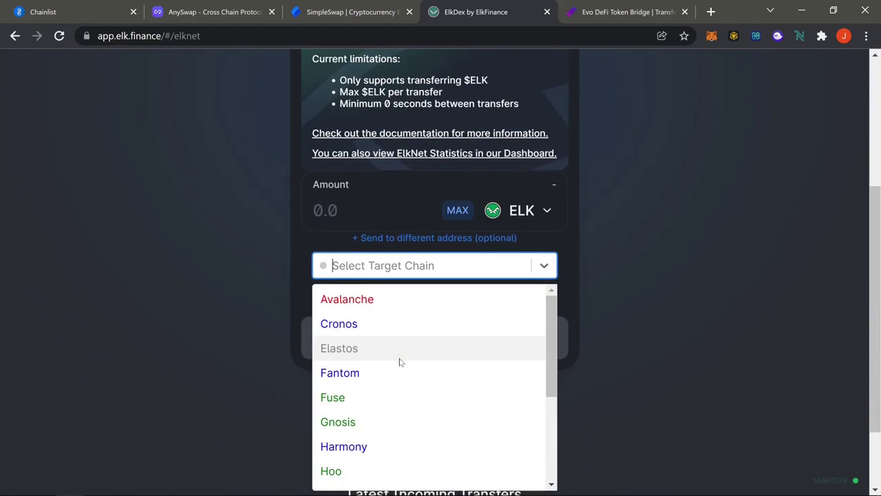
{"action": "scroll", "coordinate": [403, 364], "scroll_direction": "down", "scroll_amount": 3}
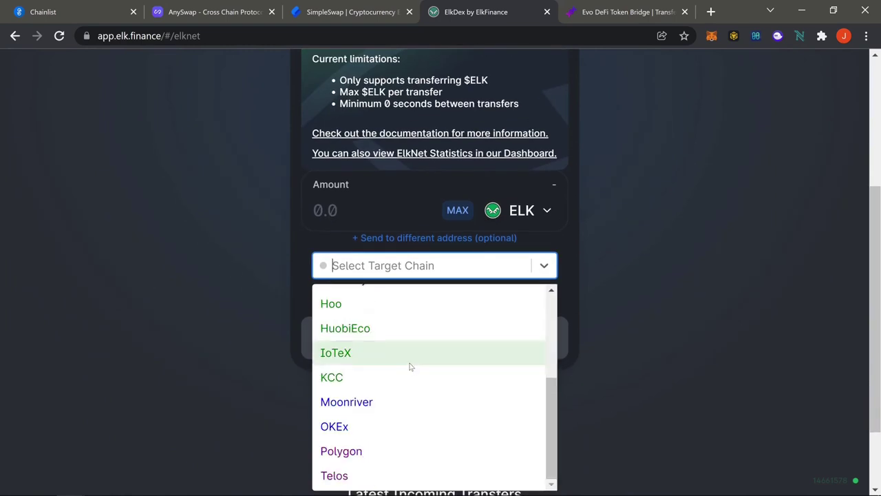
{"action": "left_click", "coordinate": [362, 451]}
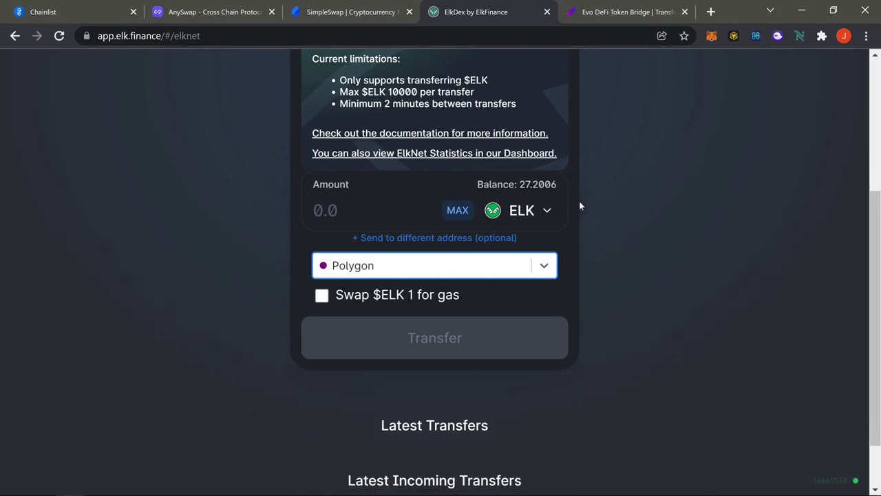
{"action": "scroll", "coordinate": [580, 202], "scroll_direction": "up", "scroll_amount": 1}
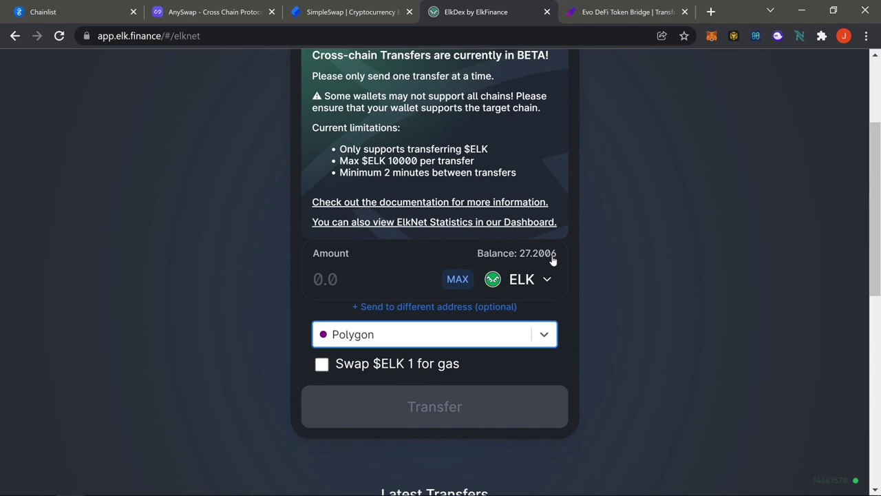
{"action": "left_click", "coordinate": [321, 365]}
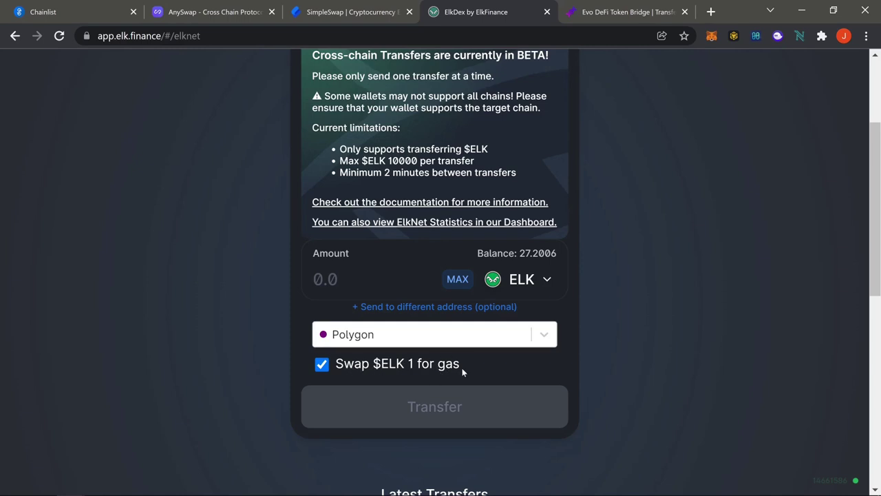
- Review the ElkNet transfer limitations and set the transfer amount to 2 ELK
{"action": "scroll", "coordinate": [587, 293], "scroll_direction": "up", "scroll_amount": 2}
{"action": "scroll", "coordinate": [588, 293], "scroll_direction": "down", "scroll_amount": 1}
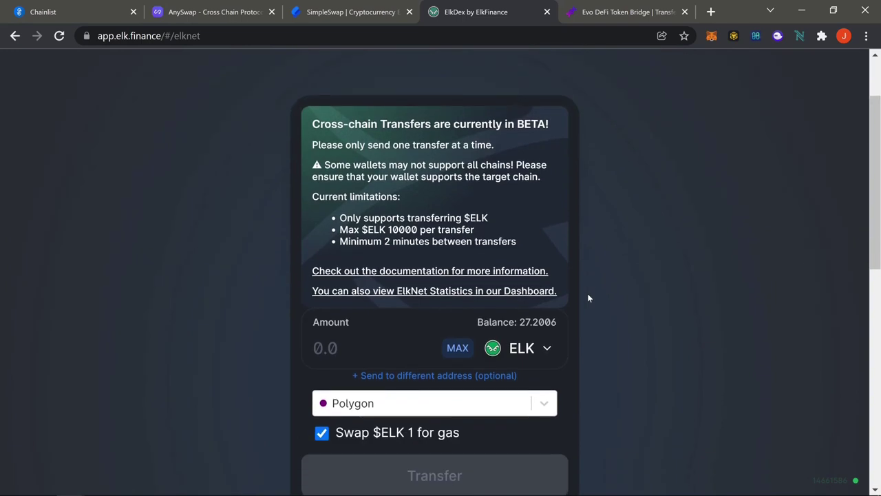
{"action": "scroll", "coordinate": [606, 317], "scroll_direction": "up", "scroll_amount": 1}
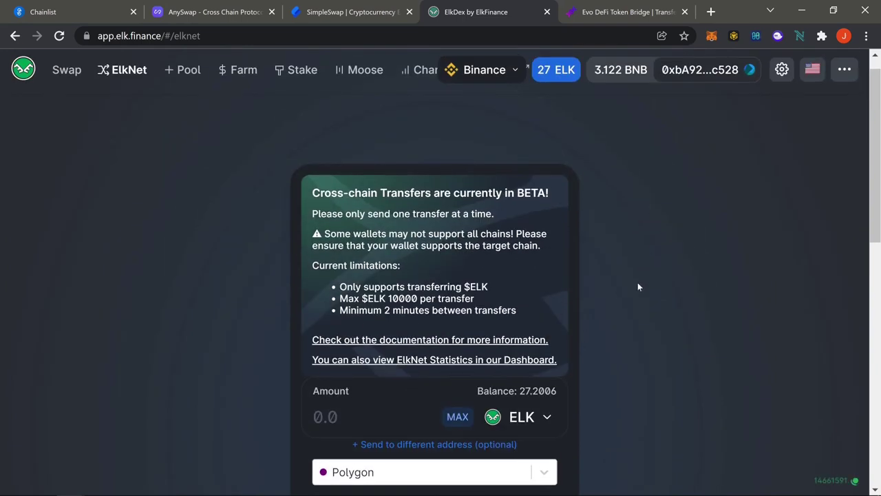
{"action": "scroll", "coordinate": [640, 310], "scroll_direction": "down", "scroll_amount": 1}
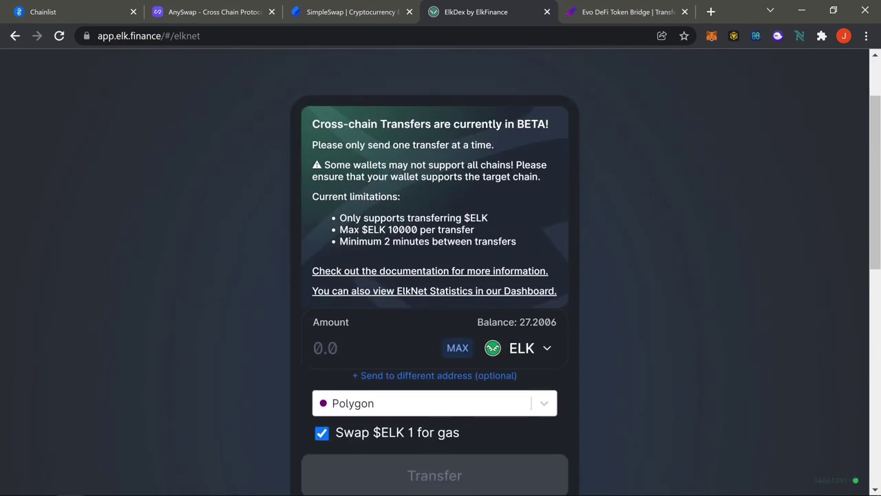
{"action": "left_click", "coordinate": [371, 348]}
{"action": "type", "text": "2"}
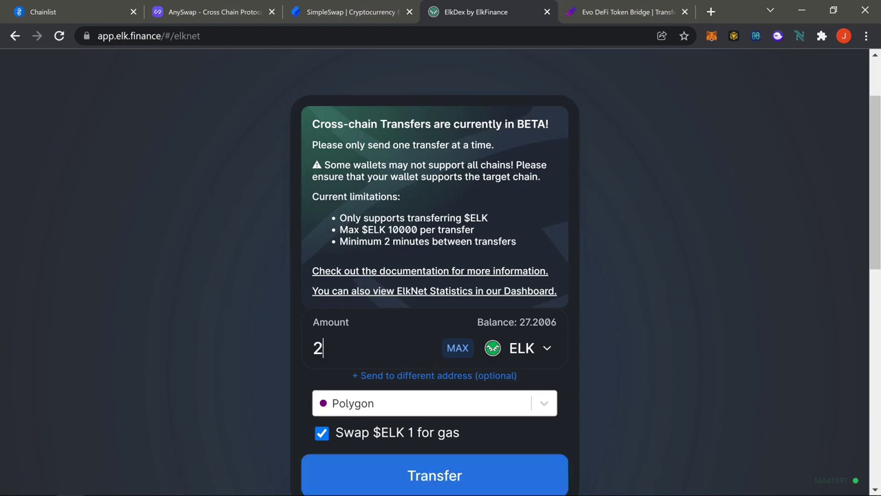
{"action": "scroll", "coordinate": [452, 337], "scroll_direction": "down", "scroll_amount": 2}
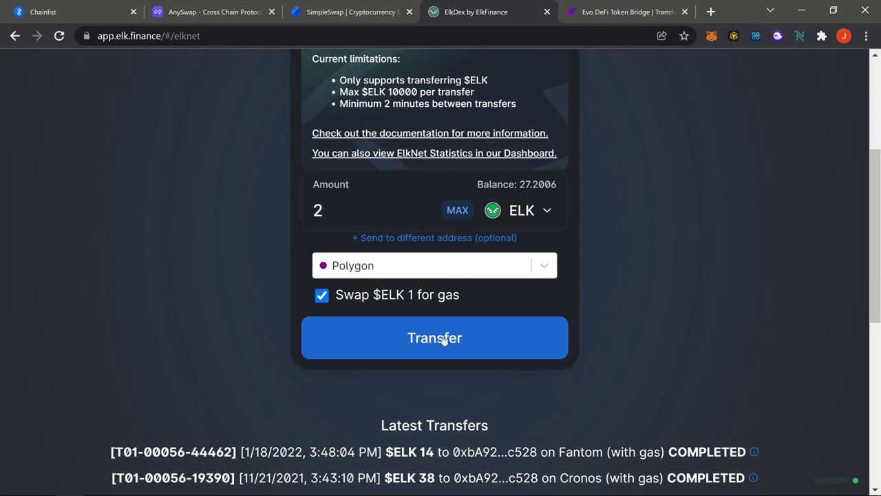
- Revisit the EVODeFi bridge's source network section and return to the ElkNet transfer form
{"action": "left_click", "coordinate": [632, 12]}
{"action": "scroll", "coordinate": [626, 261], "scroll_direction": "down", "scroll_amount": 2}
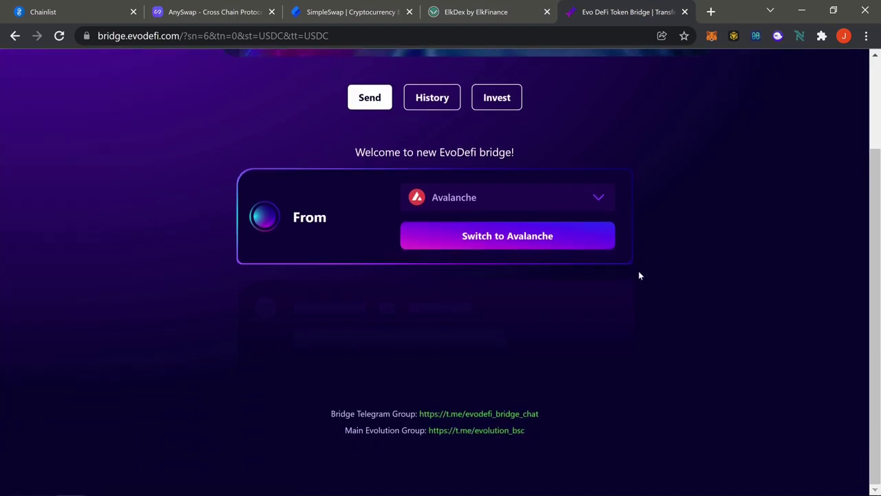
{"action": "scroll", "coordinate": [639, 276], "scroll_direction": "up", "scroll_amount": 2}
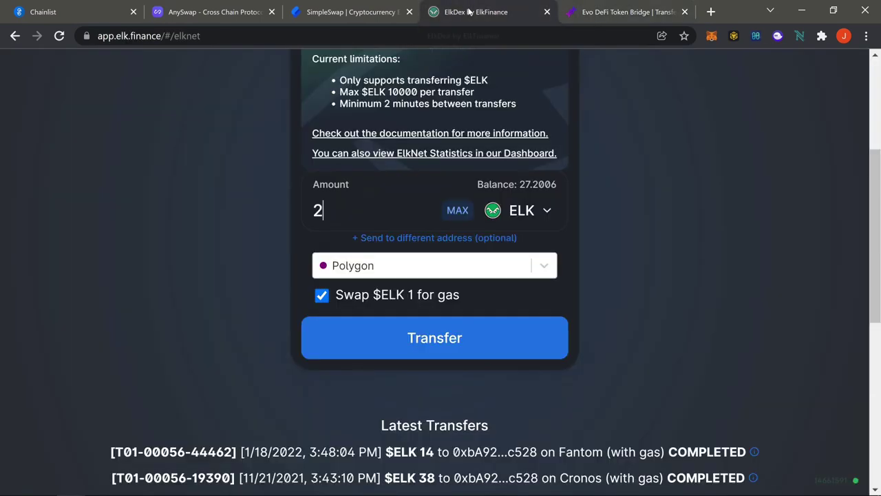
{"action": "left_click", "coordinate": [470, 11]}
{"action": "scroll", "coordinate": [632, 236], "scroll_direction": "up", "scroll_amount": 1}
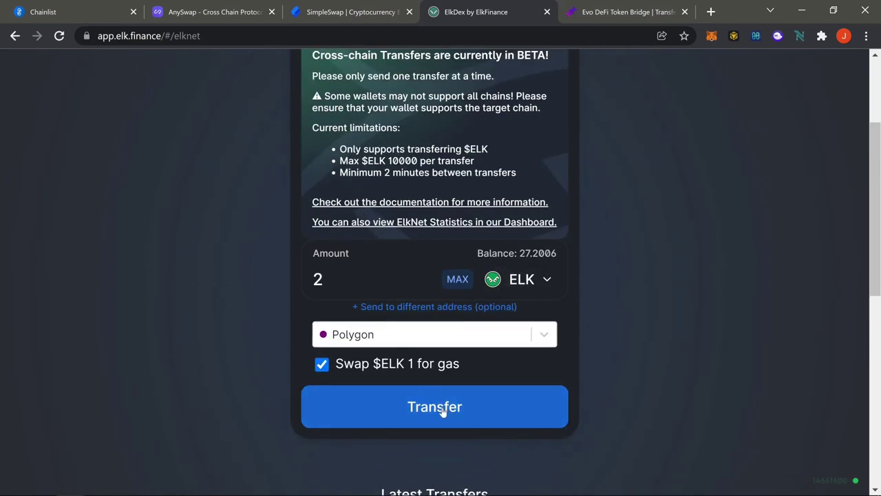
- Review the latest outgoing and incoming ElkNet transfers below the transfer form
{"action": "scroll", "coordinate": [442, 410], "scroll_direction": "down", "scroll_amount": 4}
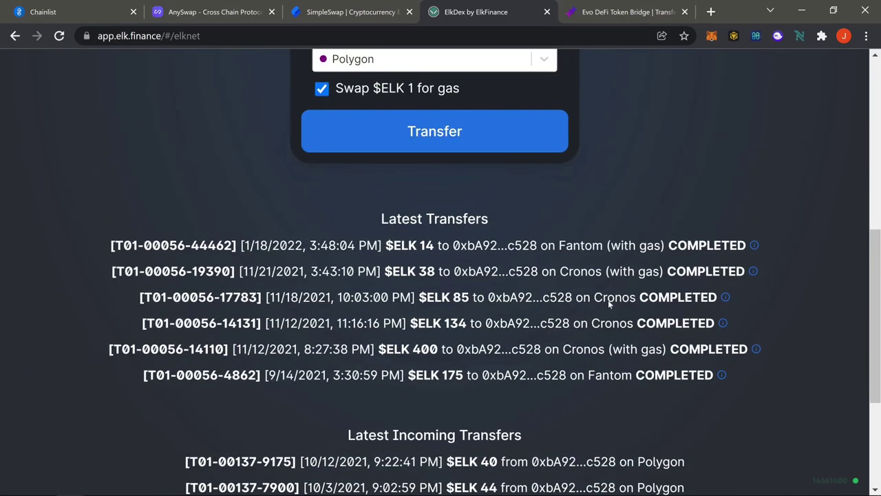
{"action": "scroll", "coordinate": [608, 299], "scroll_direction": "down", "scroll_amount": 3}
{"action": "scroll", "coordinate": [564, 450], "scroll_direction": "up", "scroll_amount": 9}
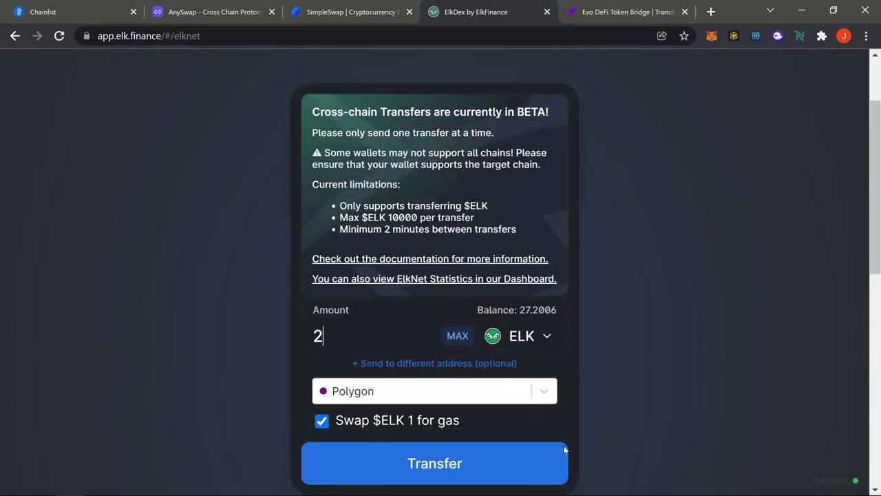
{"action": "scroll", "coordinate": [619, 310], "scroll_direction": "down", "scroll_amount": 2}
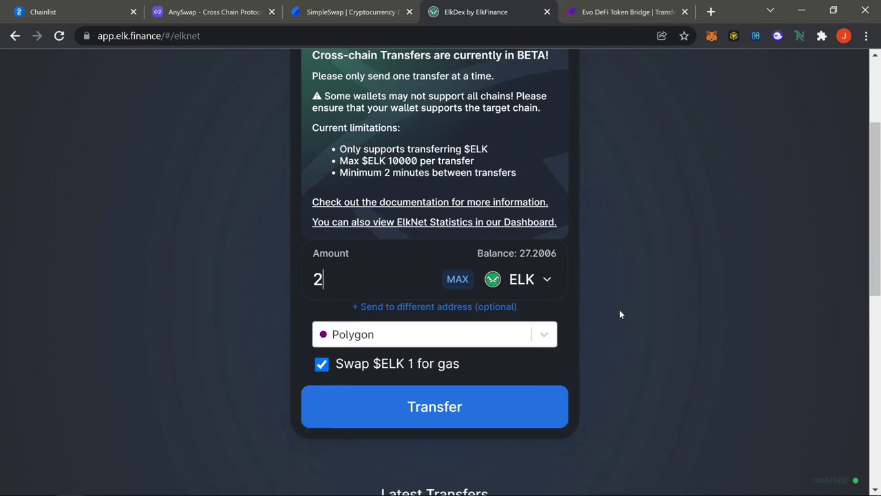
{"action": "scroll", "coordinate": [620, 310], "scroll_direction": "down", "scroll_amount": 4}
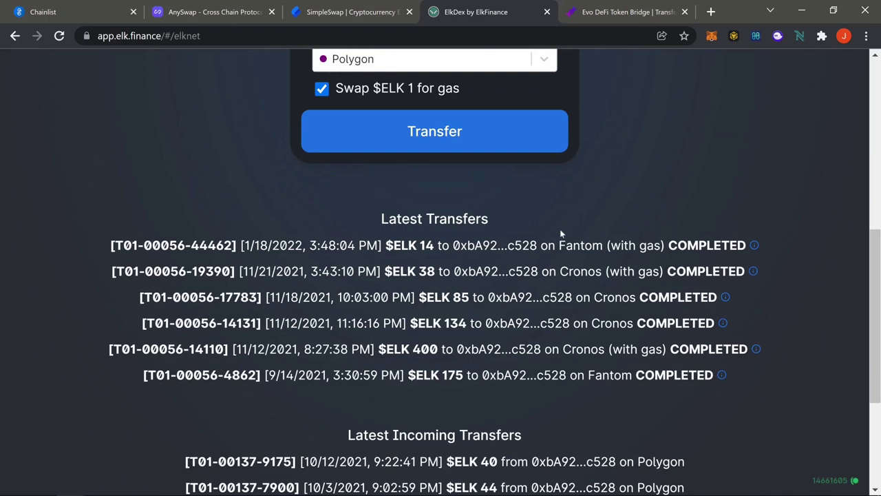
{"action": "scroll", "coordinate": [544, 369], "scroll_direction": "up", "scroll_amount": 5}
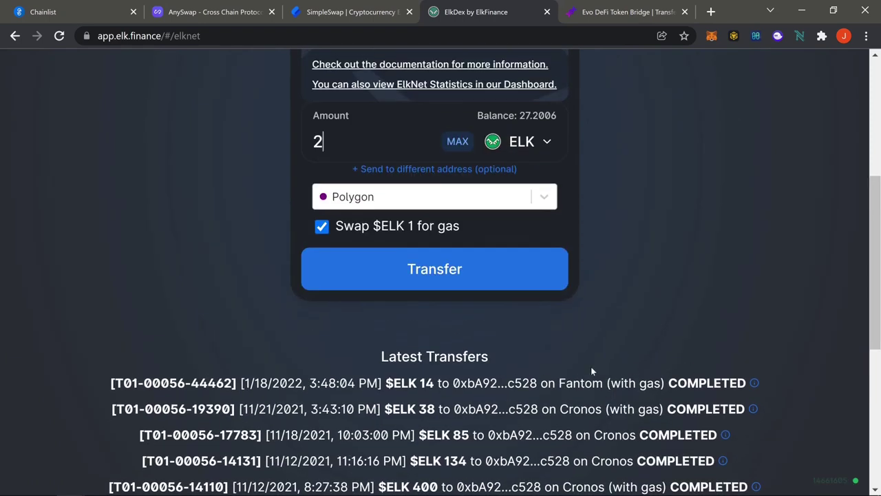
- Switch the MetaMask wallet to Polygon Mainnet and view its assets
{"action": "left_click", "coordinate": [712, 37]}
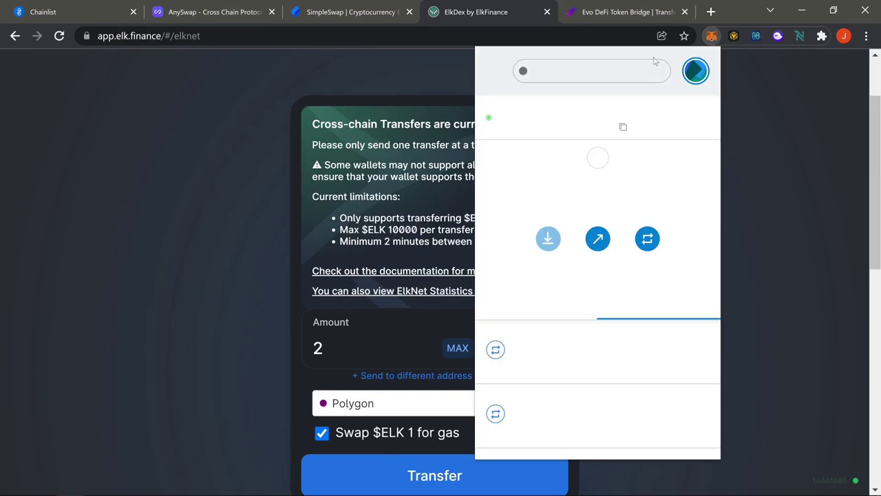
{"action": "left_click", "coordinate": [604, 72]}
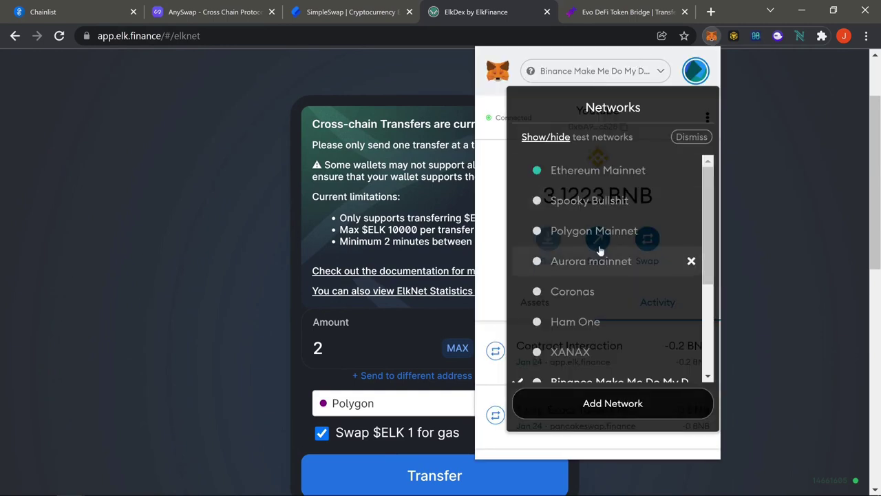
{"action": "left_click", "coordinate": [598, 238]}
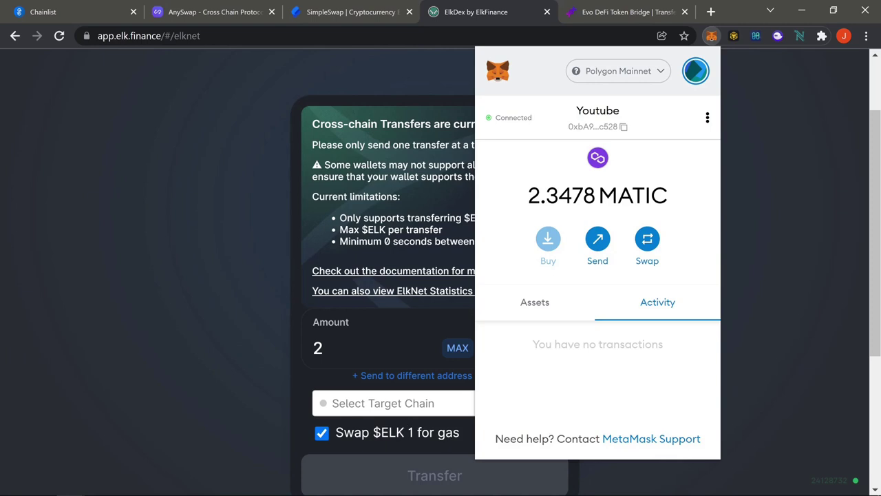
{"action": "left_click", "coordinate": [545, 311]}
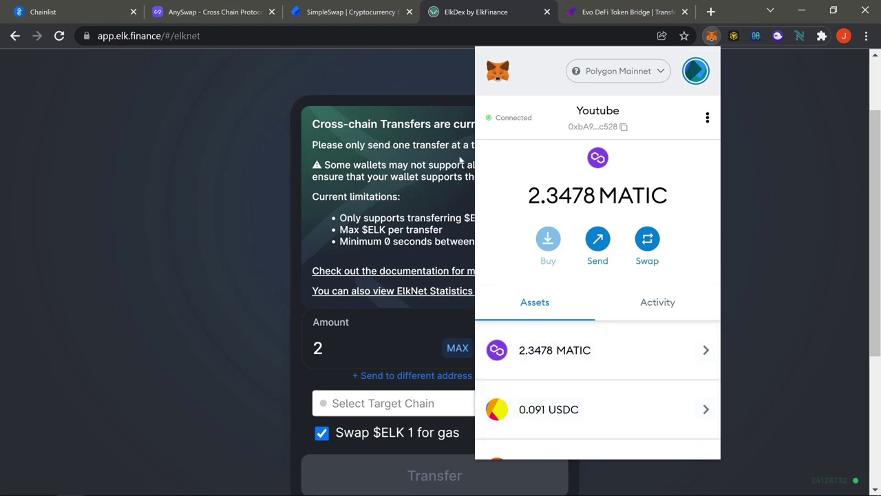
{"action": "left_click", "coordinate": [405, 82]}
- Open Elk Finance's swap form on Polygon and choose MATIC as the token to receive for ELK
{"action": "scroll", "coordinate": [259, 329], "scroll_direction": "up", "scroll_amount": 3}
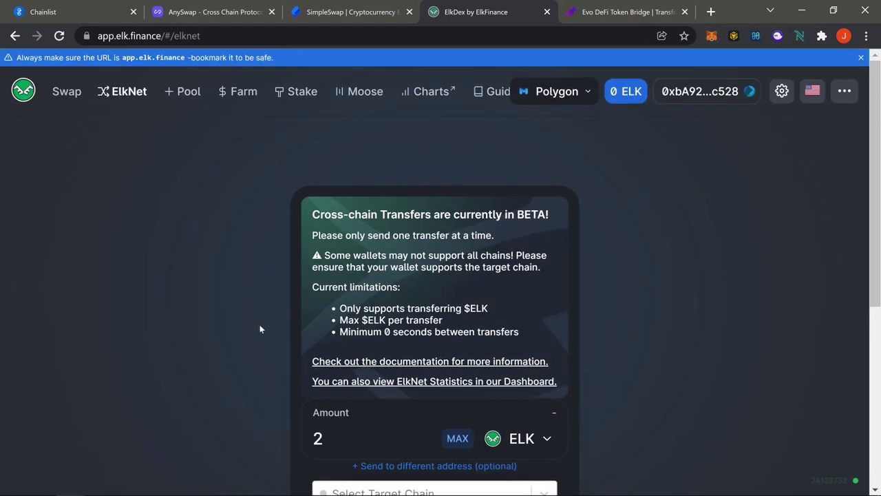
{"action": "left_click", "coordinate": [67, 91]}
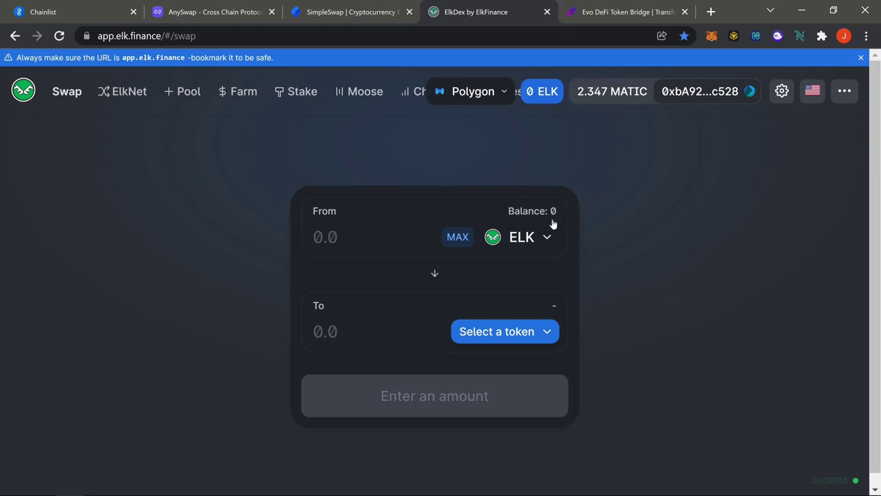
{"action": "left_click", "coordinate": [518, 345]}
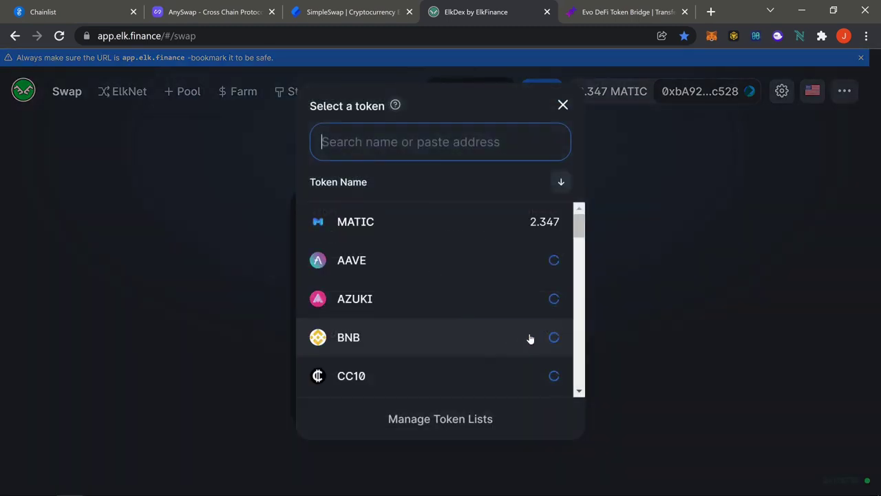
{"action": "left_click", "coordinate": [468, 226]}
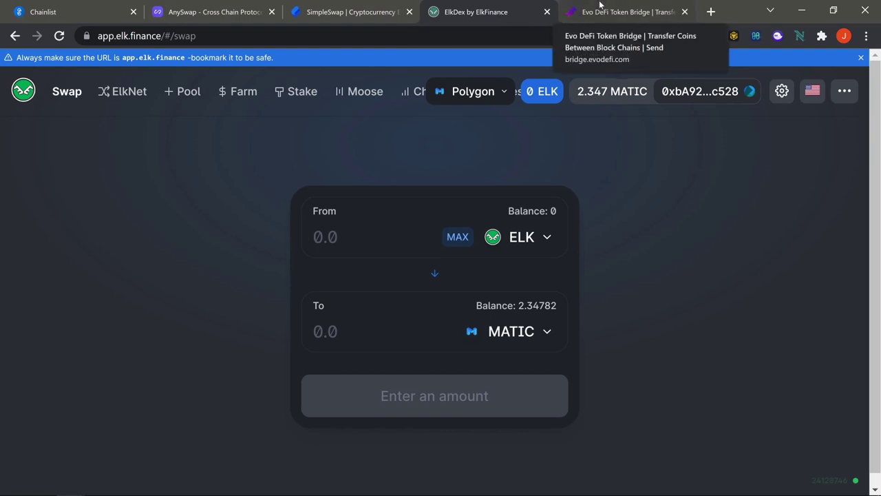
- Go to the EVODeFi bridge and switch the MetaMask wallet to the Binance network
{"action": "left_click", "coordinate": [618, 12]}
{"action": "left_click", "coordinate": [712, 35]}
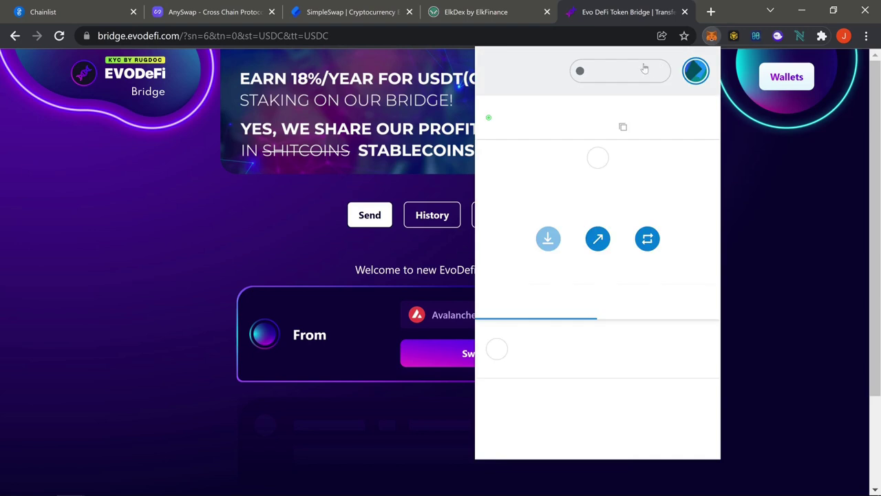
{"action": "left_click", "coordinate": [618, 71]}
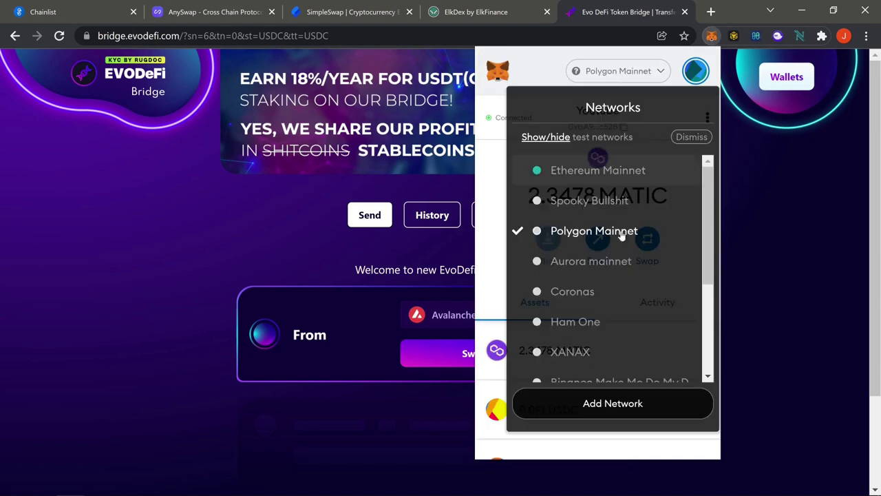
{"action": "scroll", "coordinate": [621, 296], "scroll_direction": "down", "scroll_amount": 3}
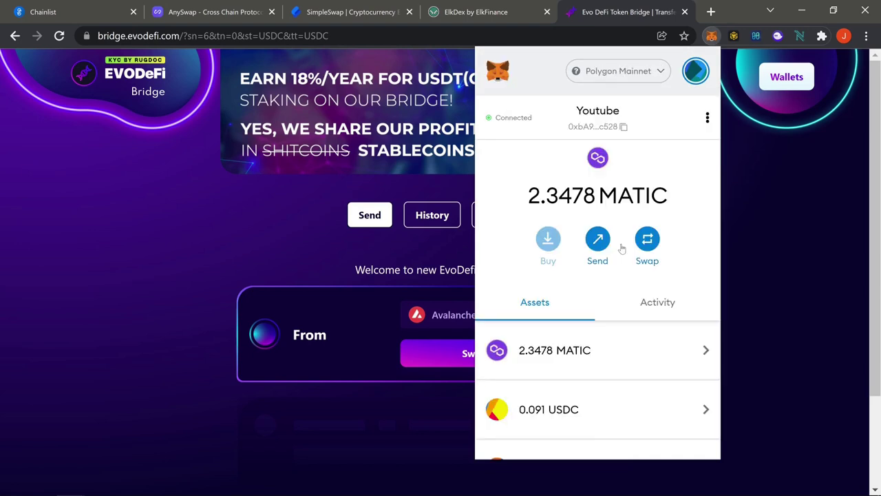
{"action": "left_click", "coordinate": [315, 246]}
- Set the EVODeFi bridge's source network to BSC and its destination network to Polygon
{"action": "left_click", "coordinate": [521, 320]}
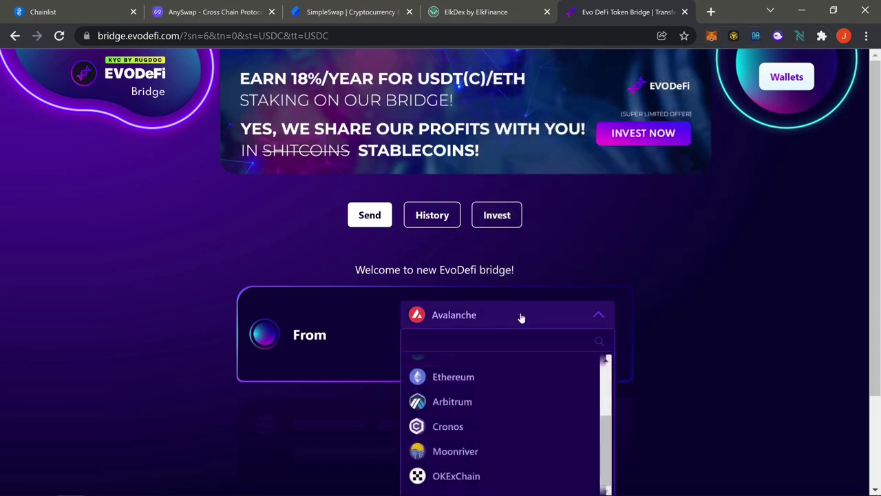
{"action": "scroll", "coordinate": [531, 404], "scroll_direction": "up", "scroll_amount": 3}
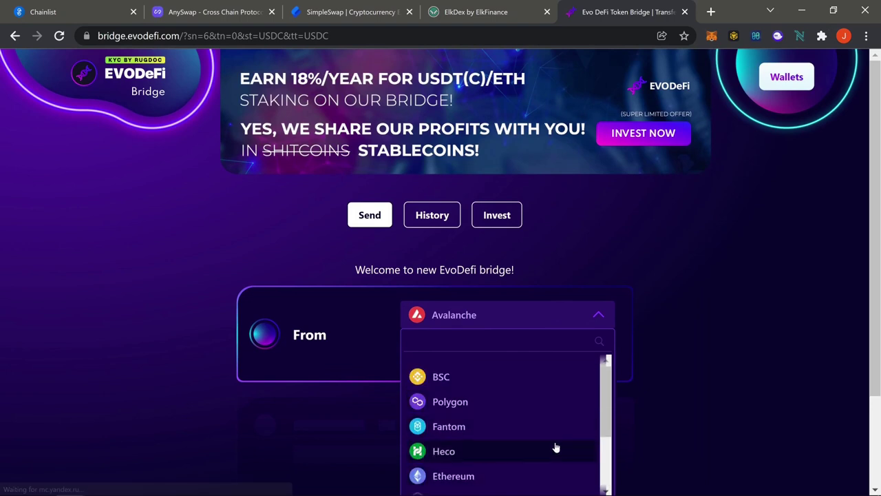
{"action": "left_click", "coordinate": [509, 377]}
{"action": "scroll", "coordinate": [679, 251], "scroll_direction": "down", "scroll_amount": 2}
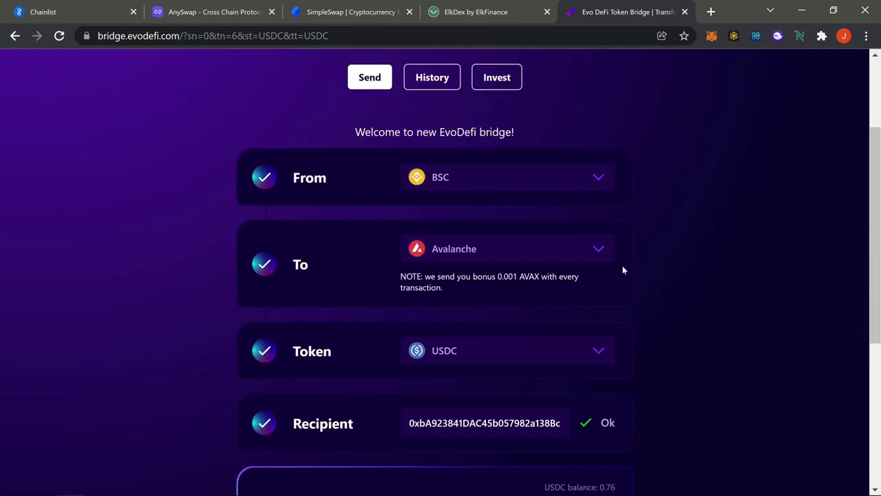
{"action": "left_click", "coordinate": [583, 252]}
{"action": "left_click", "coordinate": [500, 338]}
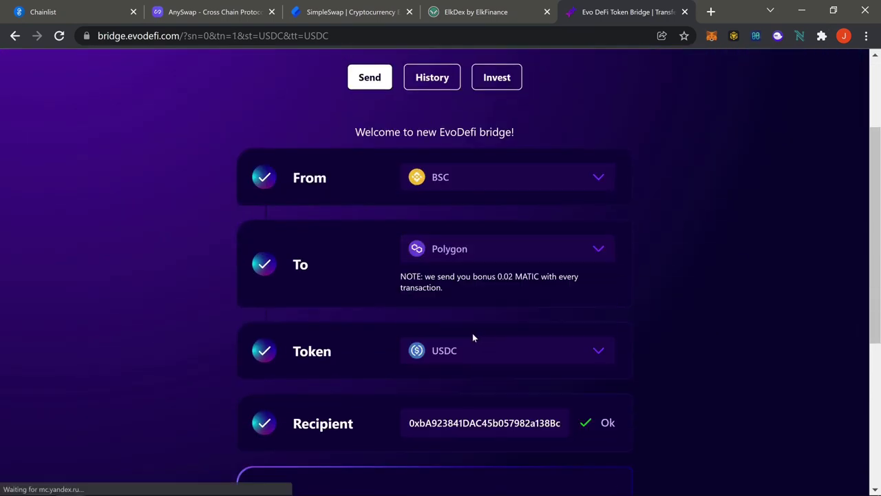
- Review the bridge's token, recipient, amount and bonus details, and briefly revisit the Elk Finance swap form
{"action": "scroll", "coordinate": [661, 255], "scroll_direction": "down", "scroll_amount": 2}
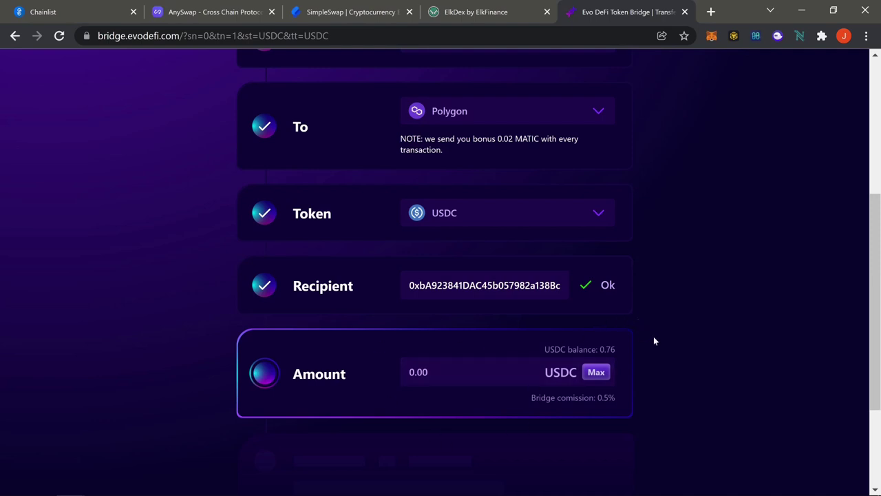
{"action": "scroll", "coordinate": [654, 339], "scroll_direction": "up", "scroll_amount": 4}
{"action": "scroll", "coordinate": [651, 350], "scroll_direction": "down", "scroll_amount": 2}
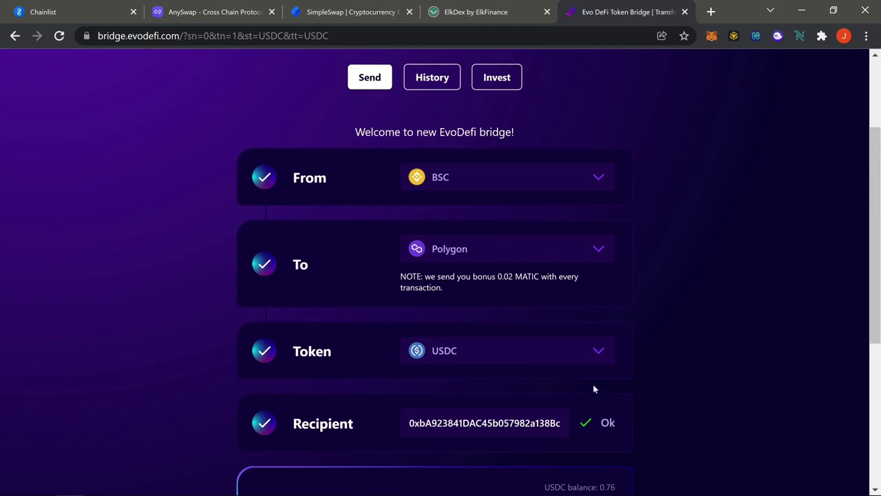
{"action": "scroll", "coordinate": [486, 366], "scroll_direction": "down", "scroll_amount": 1}
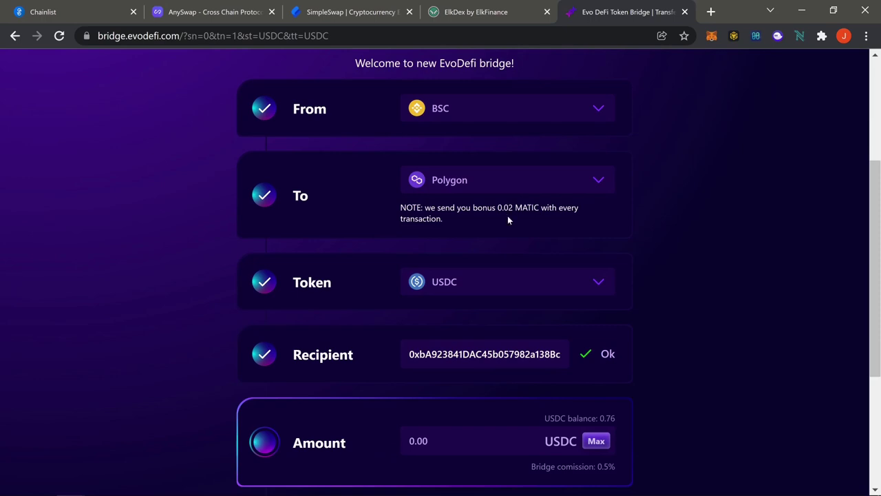
{"action": "left_click", "coordinate": [481, 16]}
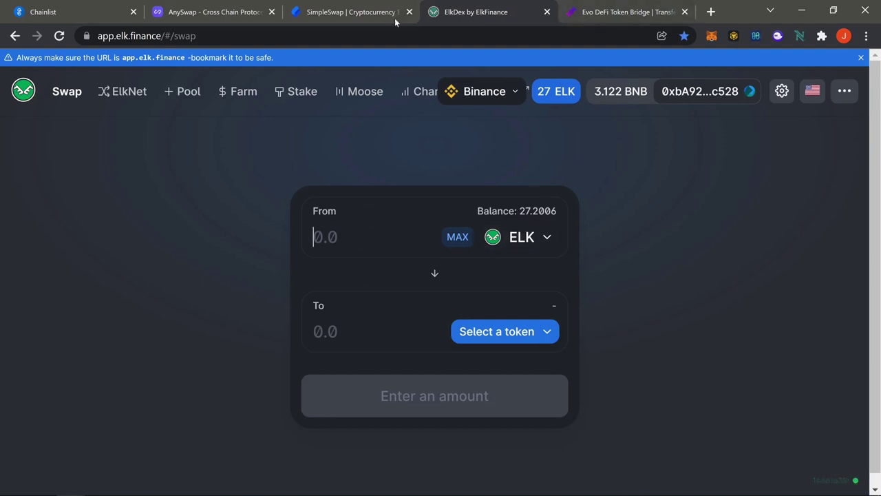
{"action": "left_click", "coordinate": [623, 11]}
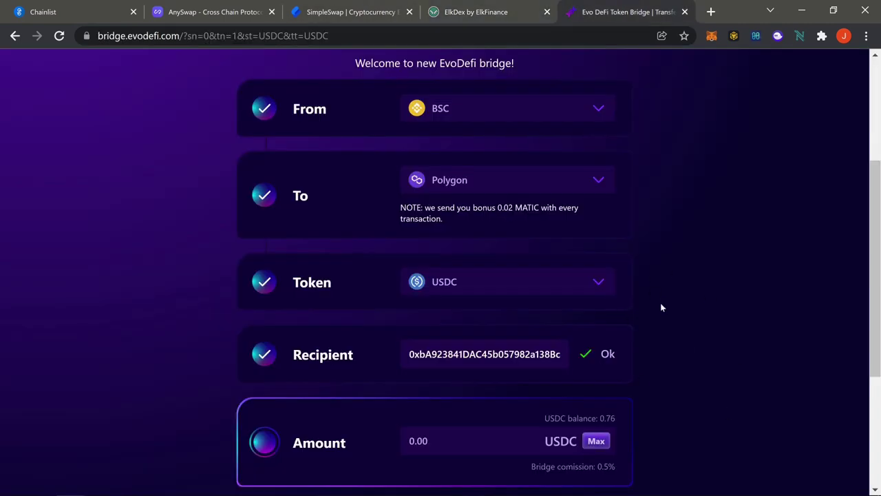
{"action": "scroll", "coordinate": [661, 305], "scroll_direction": "up", "scroll_amount": 3}
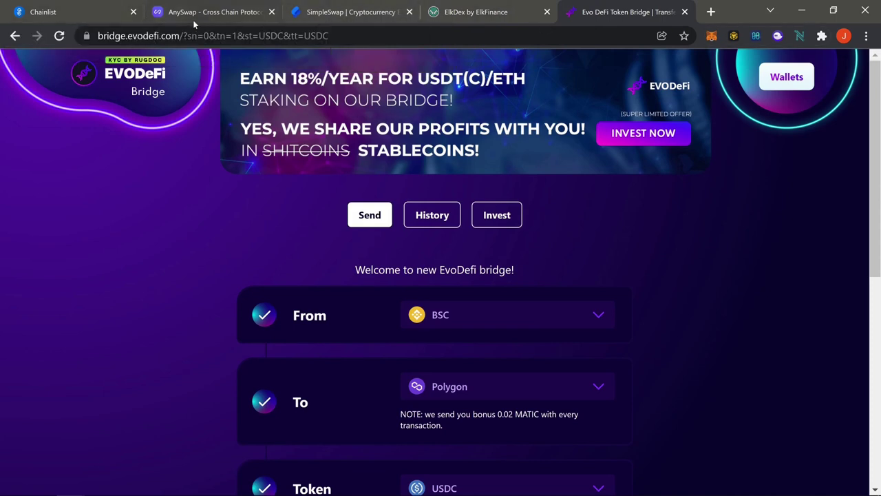
- Revisit Chainlist and look through the networks saved in the MetaMask wallet
{"action": "left_click", "coordinate": [80, 14]}
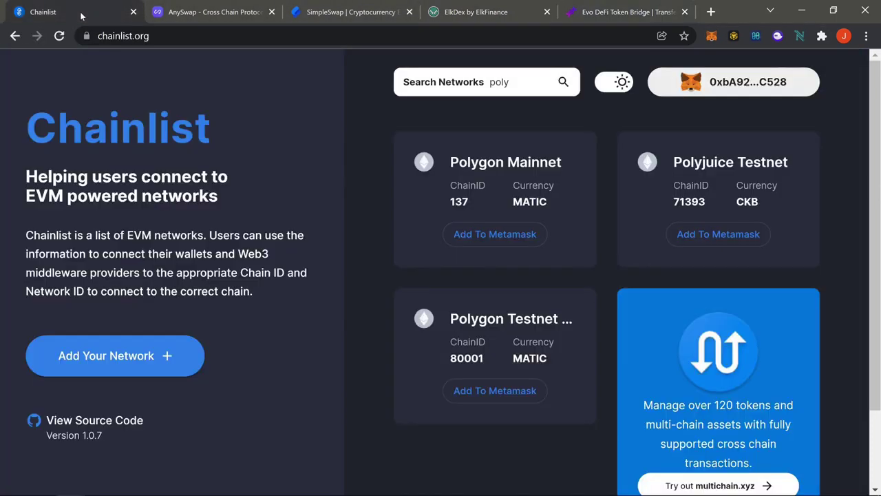
{"action": "left_click", "coordinate": [713, 36]}
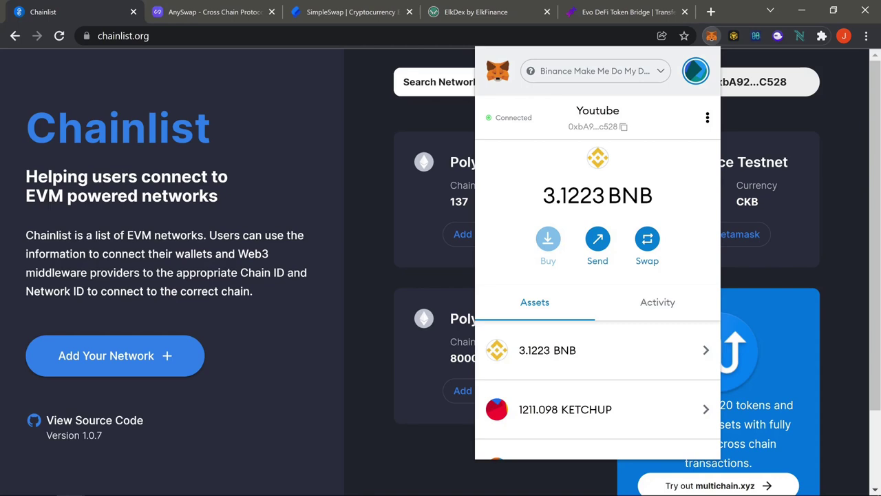
{"action": "left_click", "coordinate": [612, 66]}
{"action": "scroll", "coordinate": [631, 298], "scroll_direction": "down", "scroll_amount": 2}
{"action": "scroll", "coordinate": [631, 298], "scroll_direction": "up", "scroll_amount": 2}
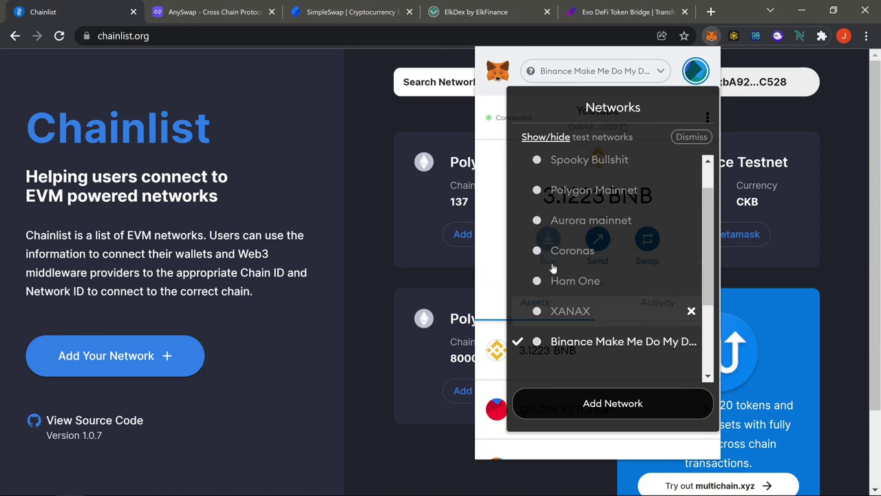
{"action": "left_click", "coordinate": [382, 137]}
- Revisit the Elk Finance swap form, then review the EVODeFi bridge's network, token and amount sections
{"action": "left_click", "coordinate": [454, 12]}
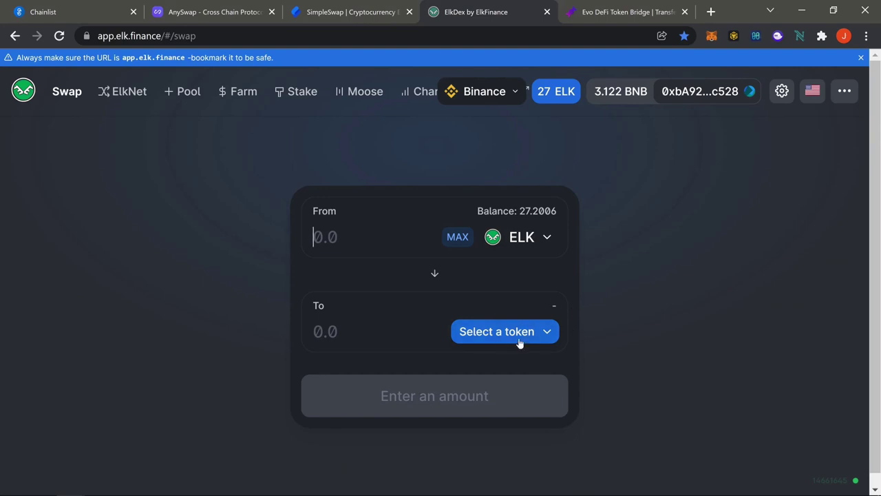
{"action": "left_click", "coordinate": [610, 8]}
{"action": "scroll", "coordinate": [673, 289], "scroll_direction": "down", "scroll_amount": 3}
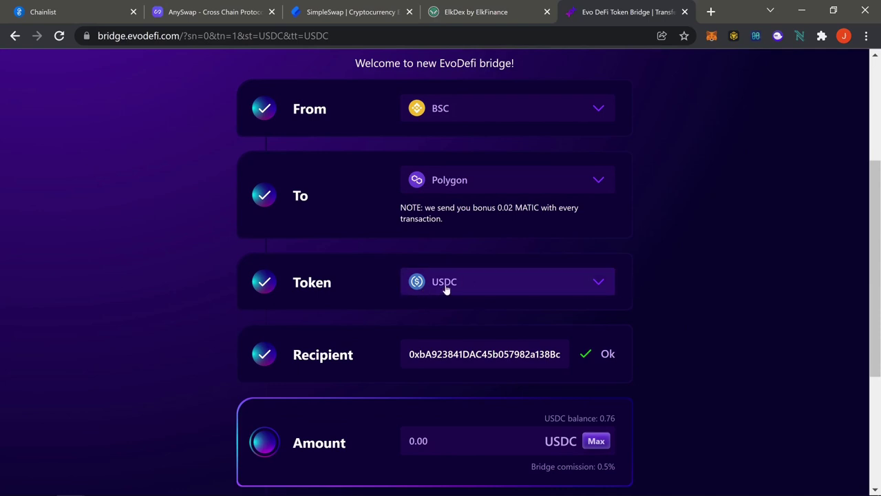
{"action": "scroll", "coordinate": [447, 289], "scroll_direction": "up", "scroll_amount": 1}
{"action": "scroll", "coordinate": [503, 275], "scroll_direction": "down", "scroll_amount": 1}
{"action": "scroll", "coordinate": [502, 275], "scroll_direction": "up", "scroll_amount": 3}
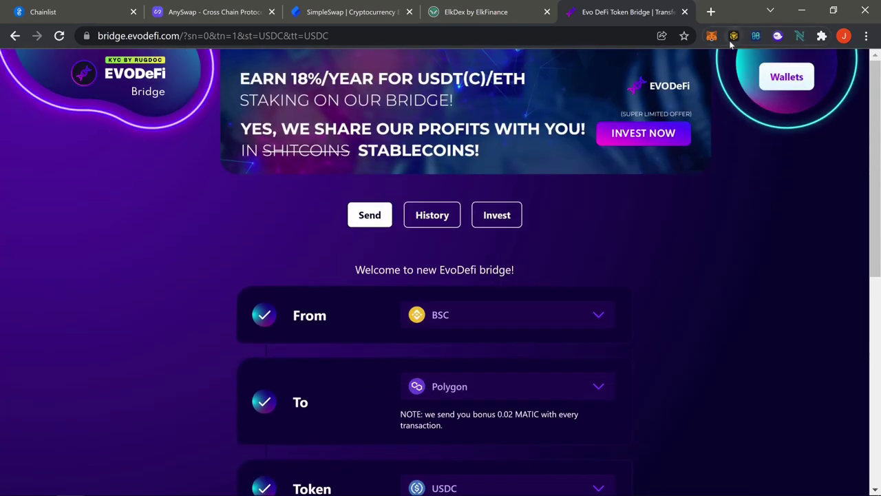
- Open the PancakeSwap exchange in a new browser tab and bring its swap form into view
{"action": "left_click", "coordinate": [710, 11]}
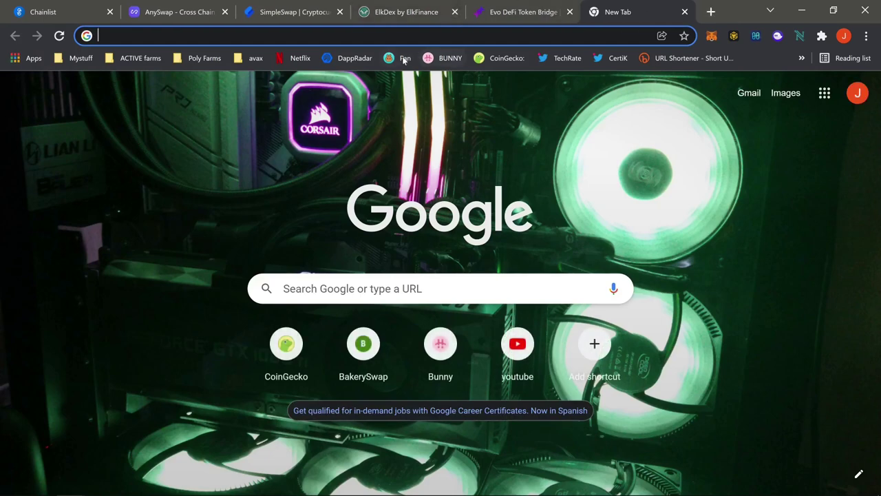
{"action": "left_click", "coordinate": [403, 58]}
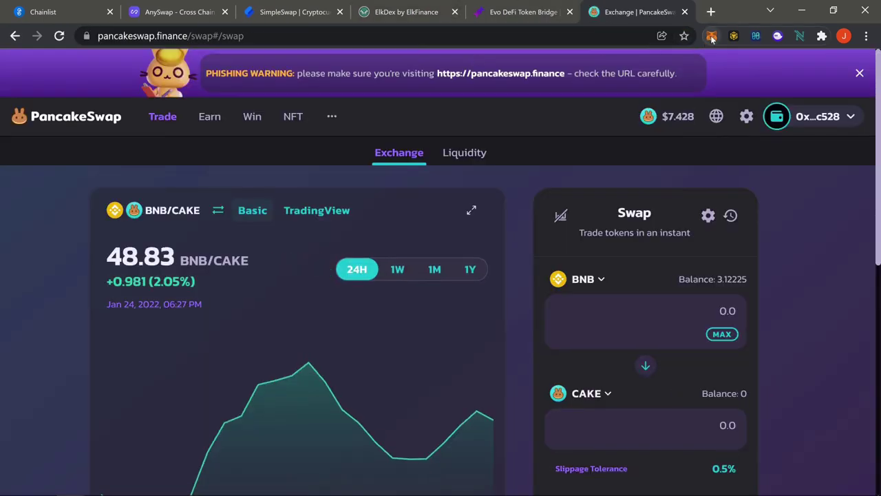
{"action": "scroll", "coordinate": [634, 175], "scroll_direction": "down", "scroll_amount": 1}
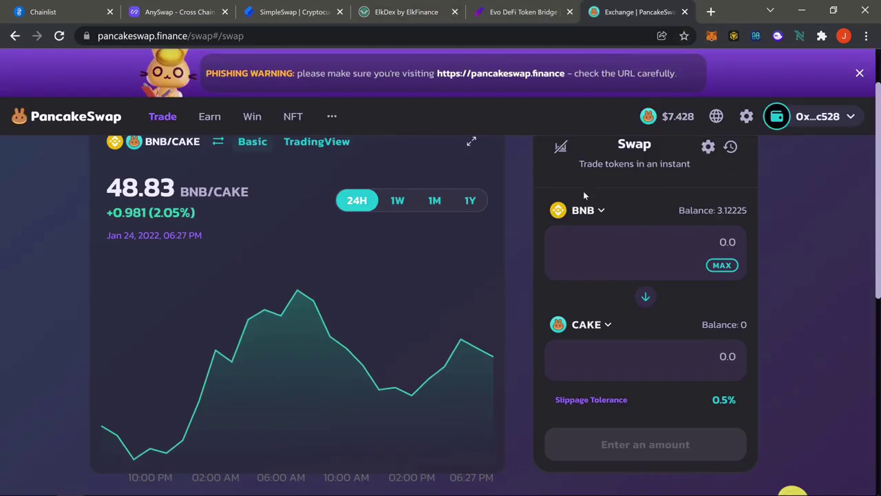
- Import Binance Pegged USD Coin (USDC) as the token to receive and set the amount to swap to 3 BNB
{"action": "left_click", "coordinate": [596, 329]}
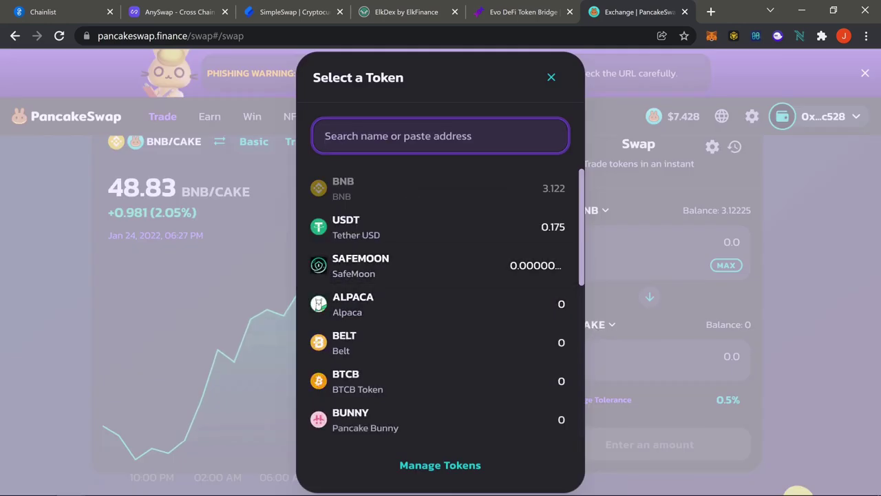
{"action": "type", "text": "usd"}
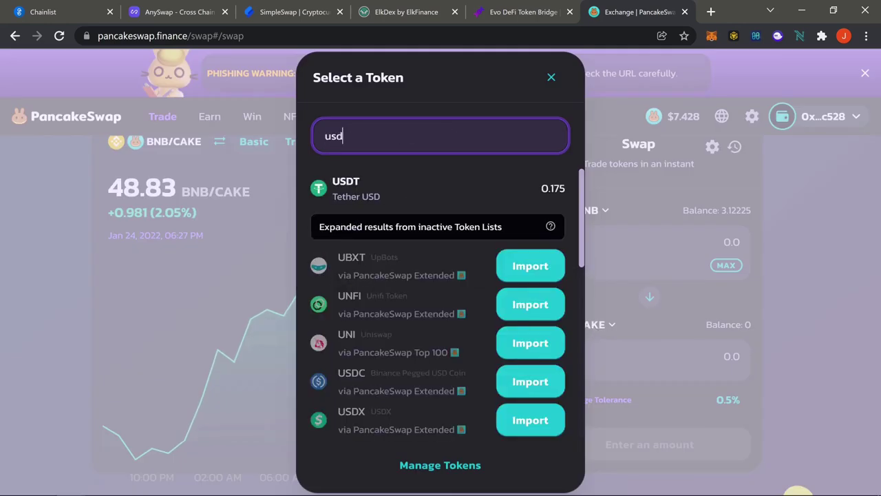
{"action": "left_click", "coordinate": [519, 304]}
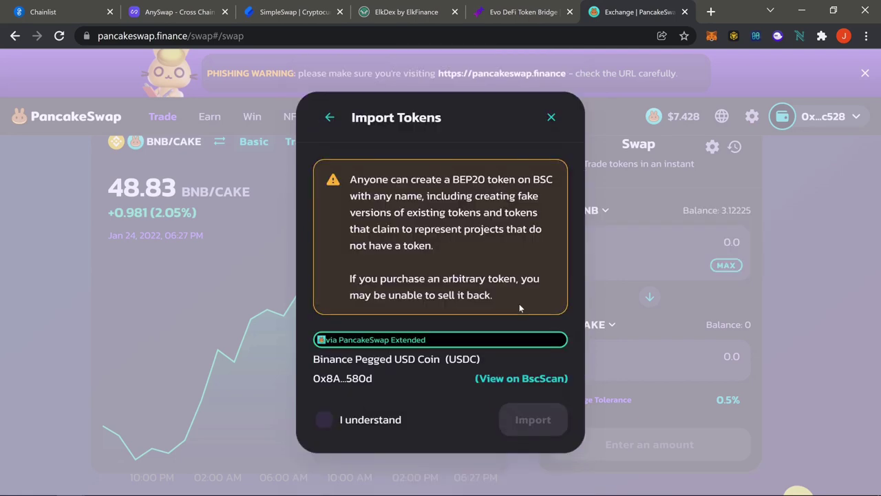
{"action": "left_click", "coordinate": [323, 420]}
{"action": "left_click", "coordinate": [531, 420]}
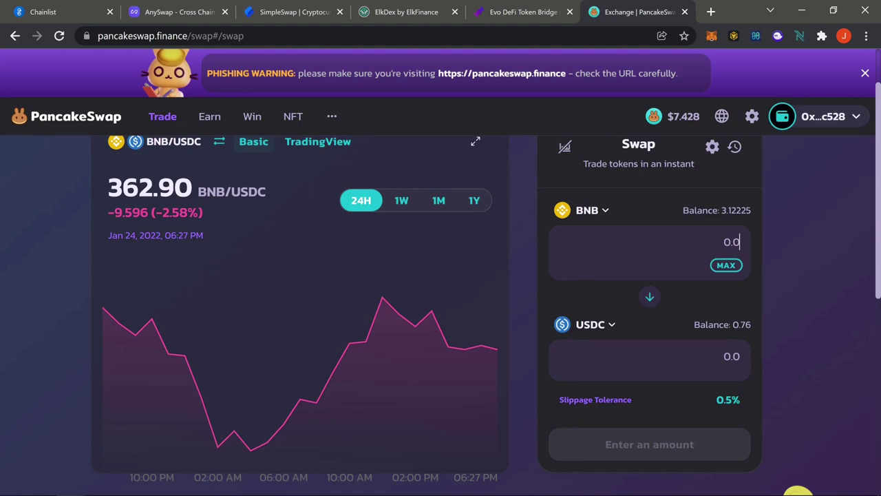
{"action": "type", "text": "3"}
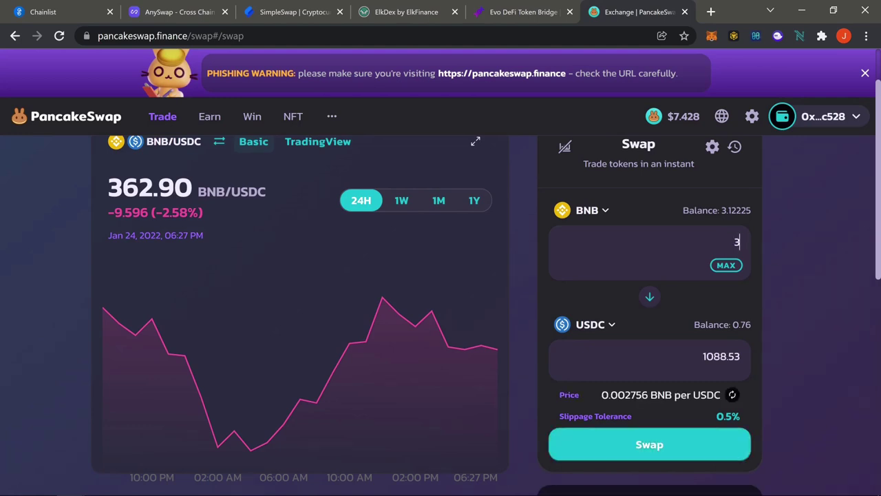
- Return to the EVODeFi bridge and review its network, token, recipient and amount sections
{"action": "left_click", "coordinate": [532, 11]}
{"action": "scroll", "coordinate": [642, 321], "scroll_direction": "down", "scroll_amount": 4}
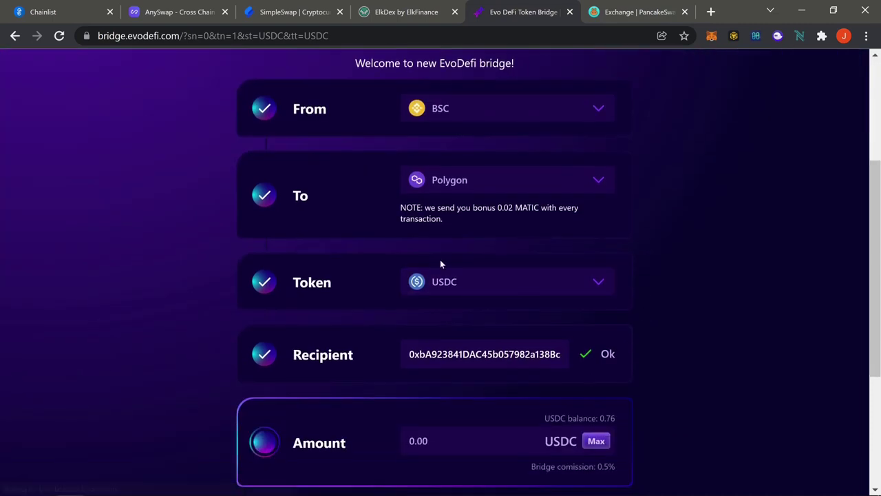
{"action": "scroll", "coordinate": [678, 186], "scroll_direction": "up", "scroll_amount": 3}
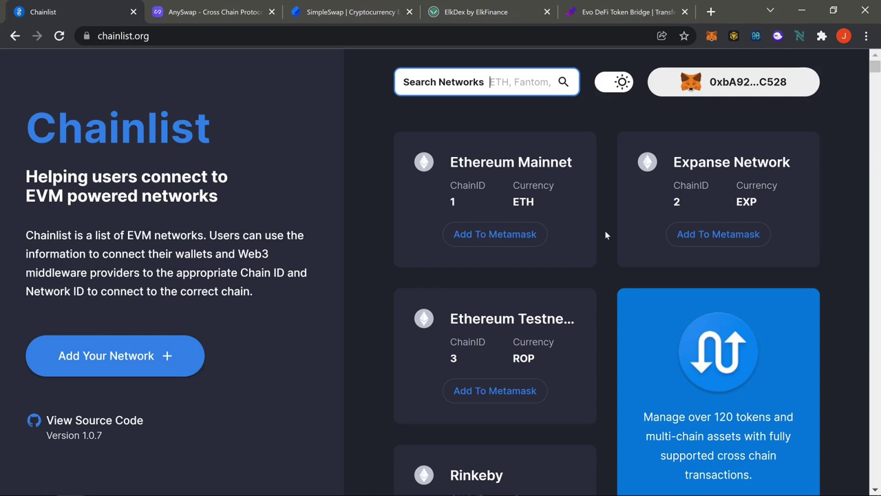
- Check the MetaMask wallet's balance and its network list from the Chainlist page
{"action": "left_click", "coordinate": [712, 35]}
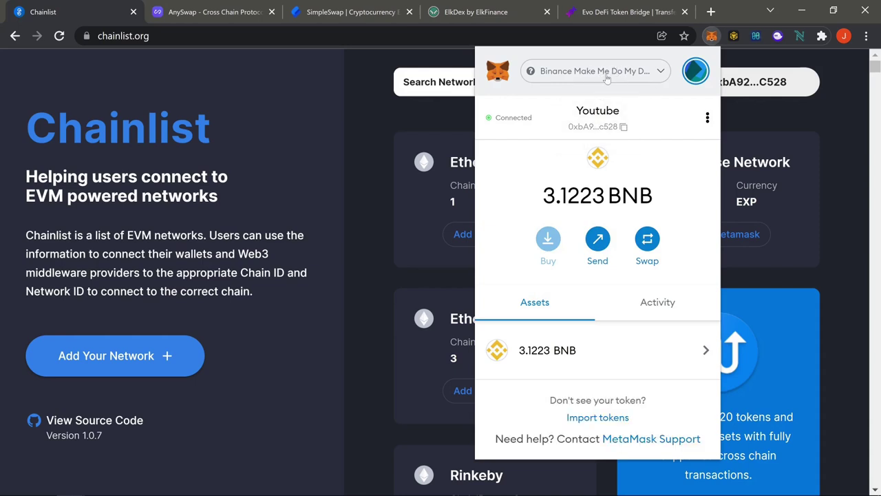
{"action": "left_click", "coordinate": [607, 79]}
{"action": "left_click", "coordinate": [413, 115]}
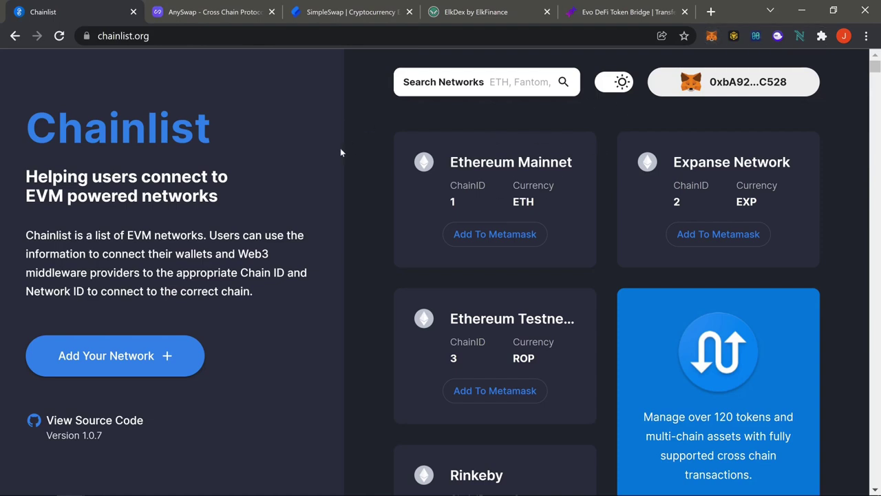
- Start a new exchange from the SimpleSwap home page with BNB BEP-20 as the coin to send
{"action": "left_click", "coordinate": [349, 13]}
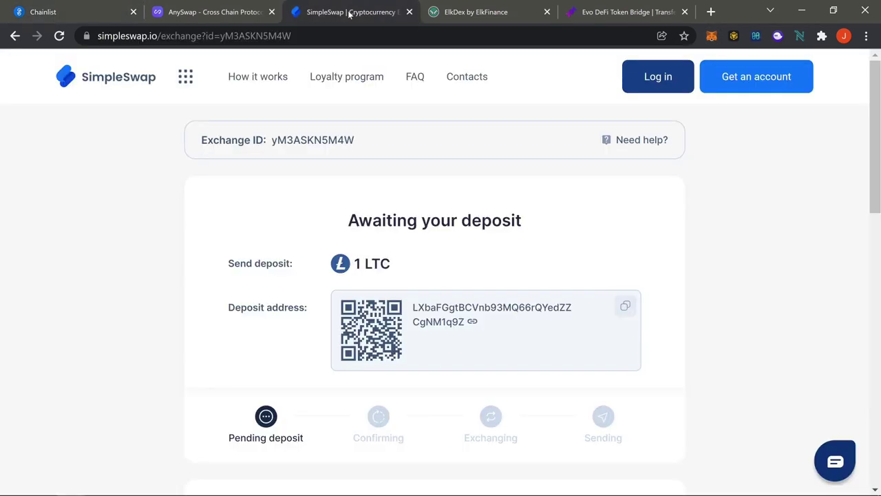
{"action": "left_click", "coordinate": [110, 76]}
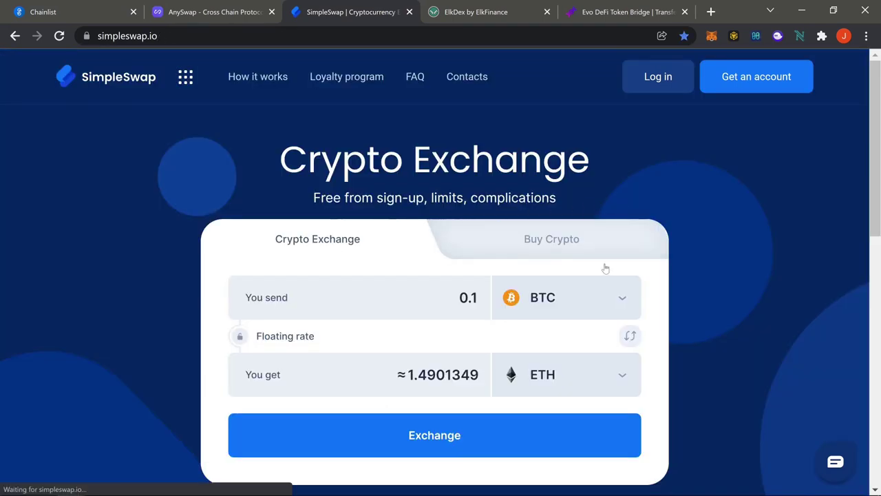
{"action": "left_click", "coordinate": [561, 303]}
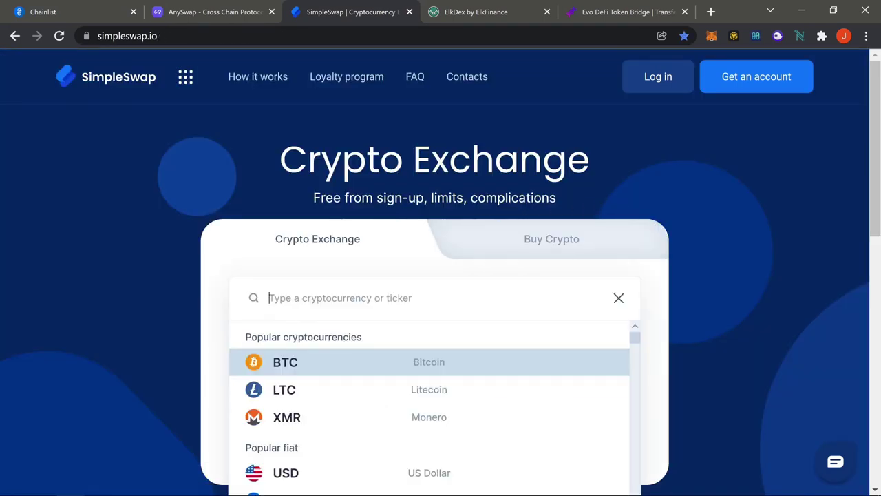
{"action": "type", "text": "bnb"}
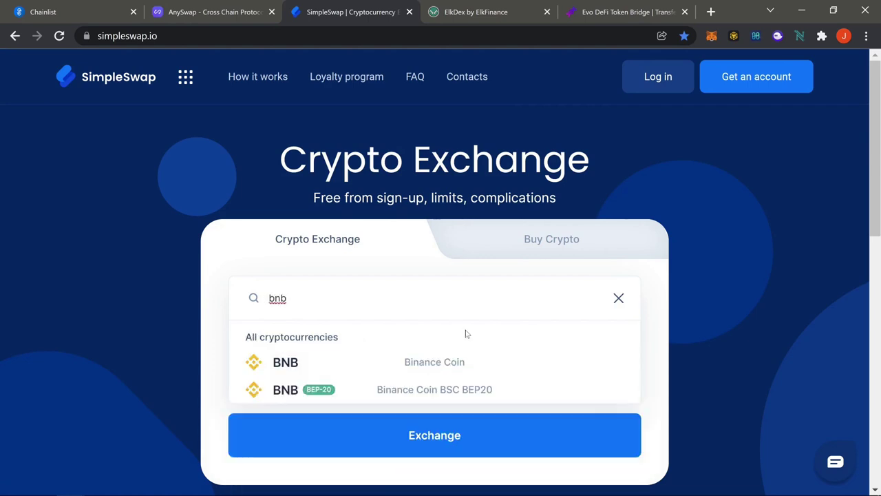
{"action": "left_click", "coordinate": [458, 390]}
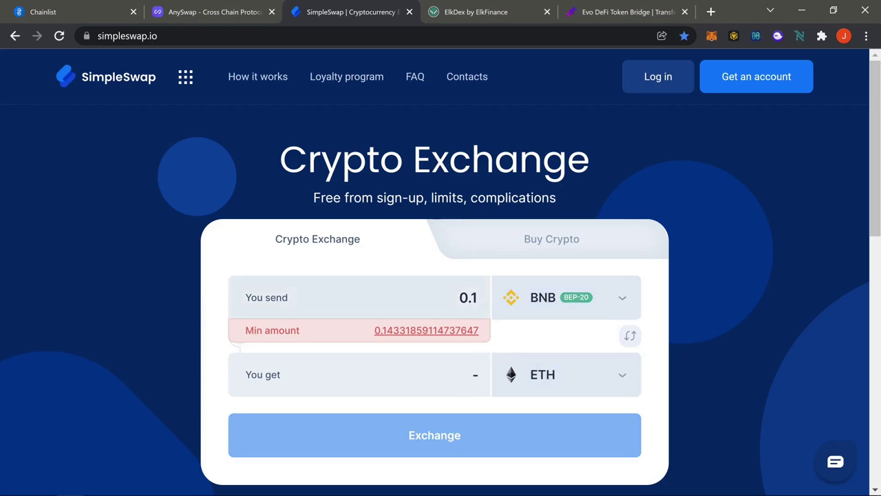
- Set the amount to send to 0.15 BNB and proceed with the exchange to ETH
{"action": "left_click", "coordinate": [477, 298]}
{"action": "type", "text": "4"}
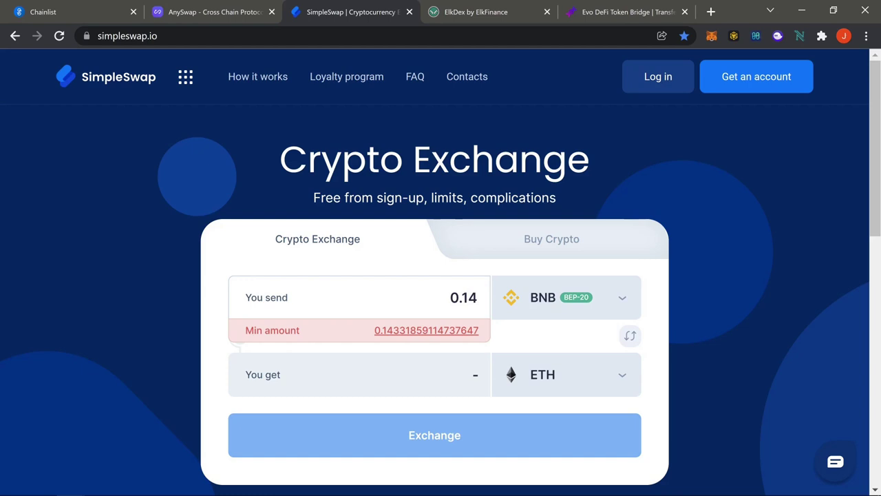
{"action": "key", "text": "BackSpace"}
{"action": "type", "text": "5"}
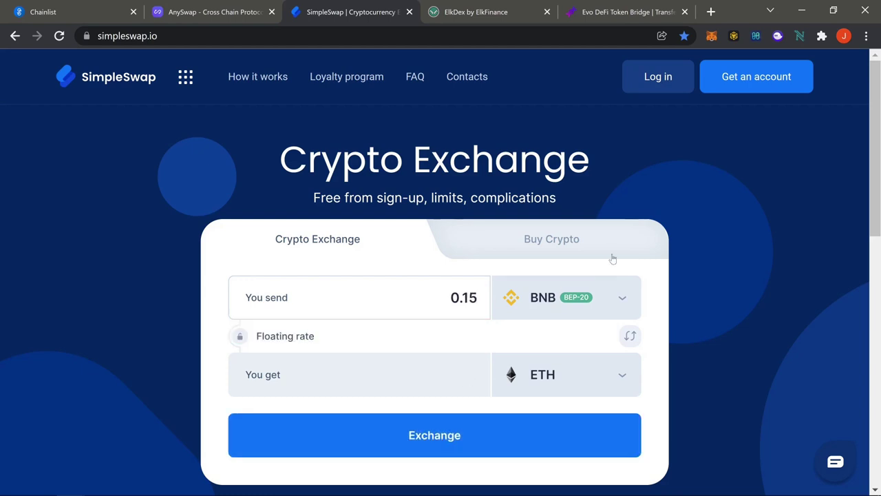
{"action": "scroll", "coordinate": [665, 200], "scroll_direction": "down", "scroll_amount": 1}
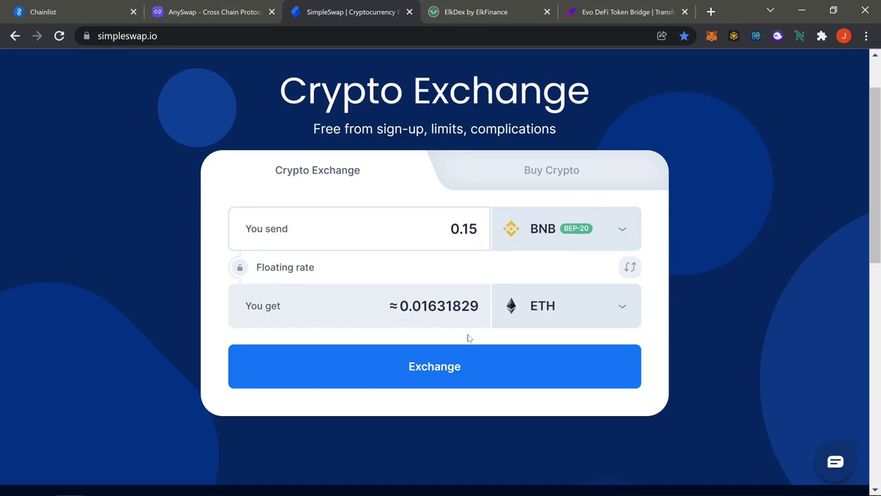
{"action": "left_click", "coordinate": [459, 374]}
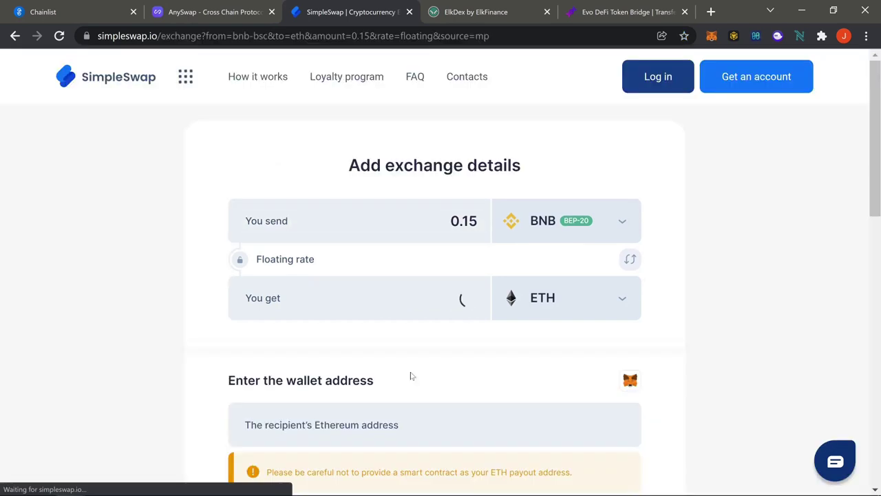
- Switch the MetaMask wallet to Ethereum Mainnet for the ETH payout
{"action": "scroll", "coordinate": [704, 255], "scroll_direction": "down", "scroll_amount": 1}
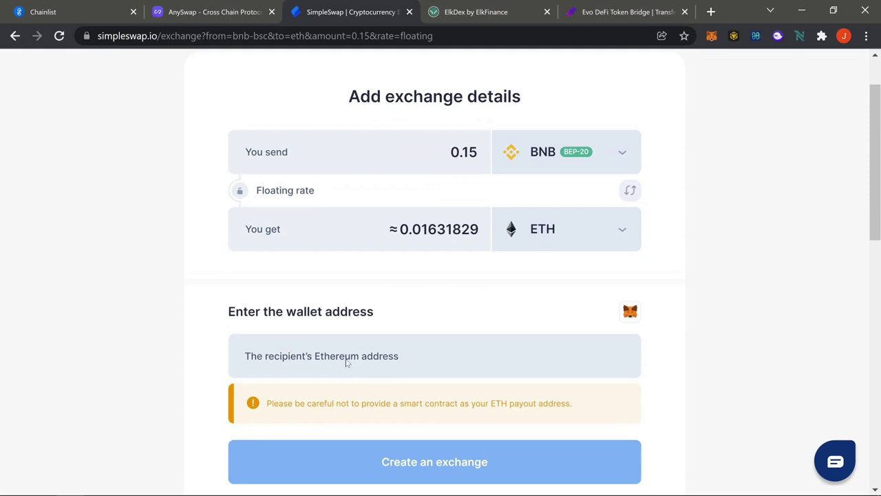
{"action": "left_click", "coordinate": [712, 36]}
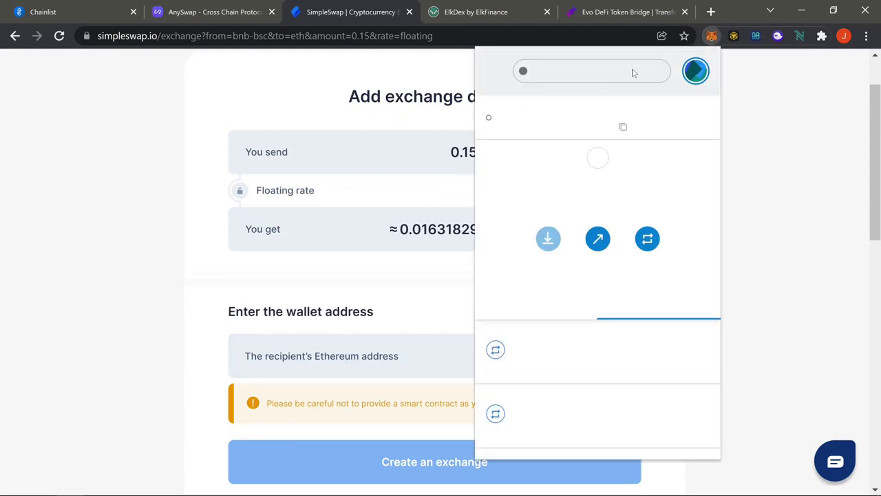
{"action": "left_click", "coordinate": [604, 72]}
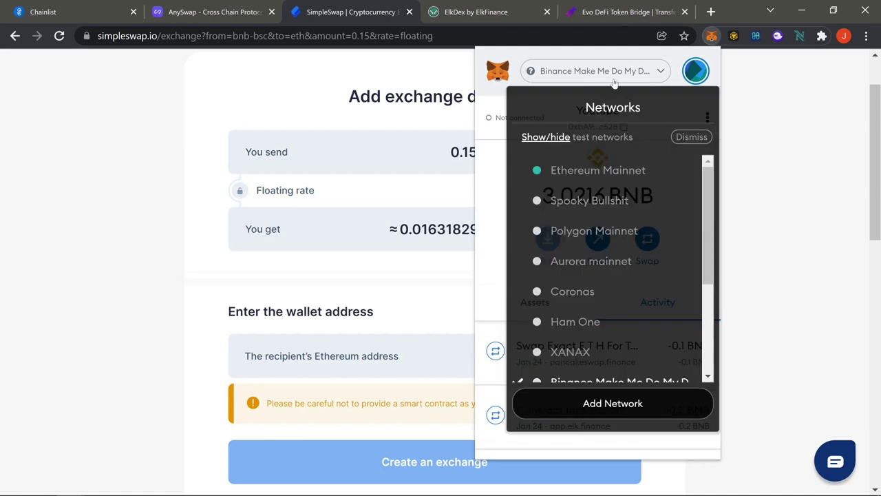
{"action": "left_click", "coordinate": [611, 176]}
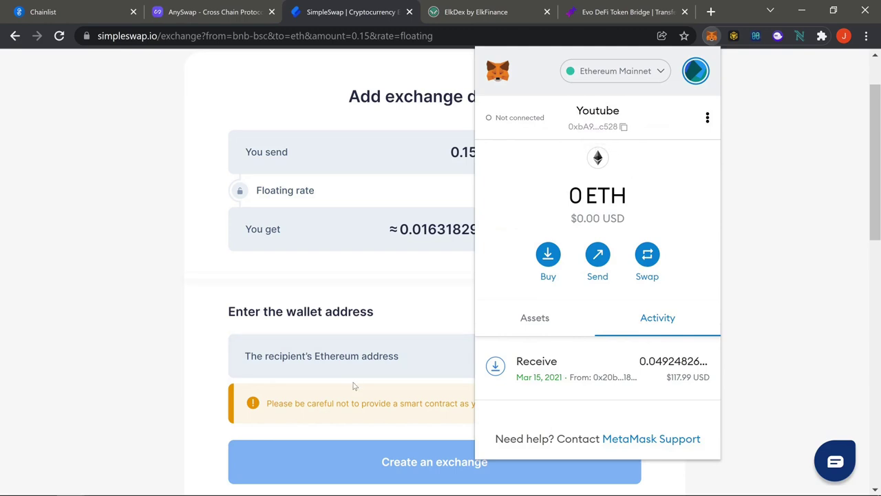
- Paste the wallet address as the recipient's Ethereum address and create the exchange
{"action": "left_click", "coordinate": [326, 375]}
{"action": "right_click", "coordinate": [269, 432]}
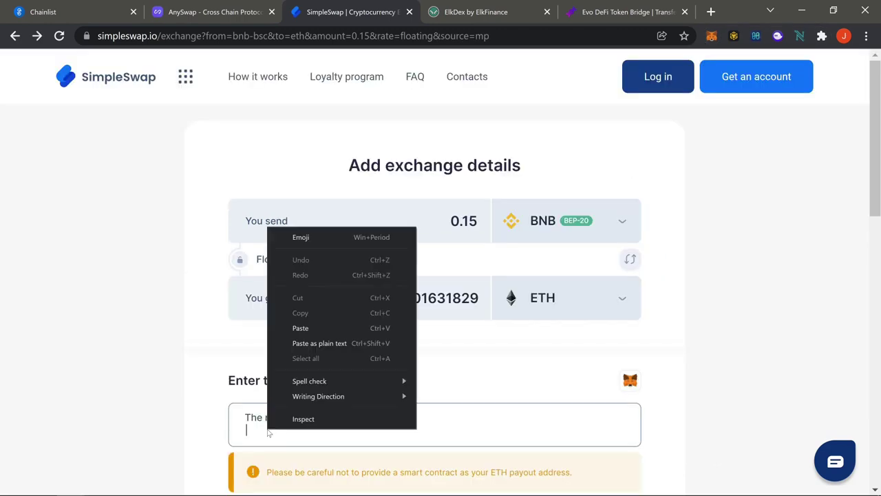
{"action": "left_click", "coordinate": [301, 328]}
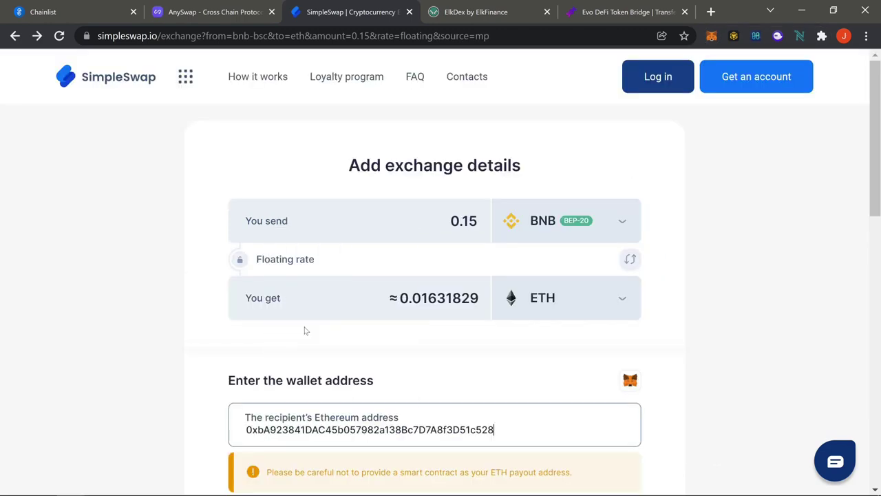
{"action": "left_click", "coordinate": [671, 411]}
{"action": "scroll", "coordinate": [696, 380], "scroll_direction": "down", "scroll_amount": 3}
{"action": "left_click", "coordinate": [434, 334]}
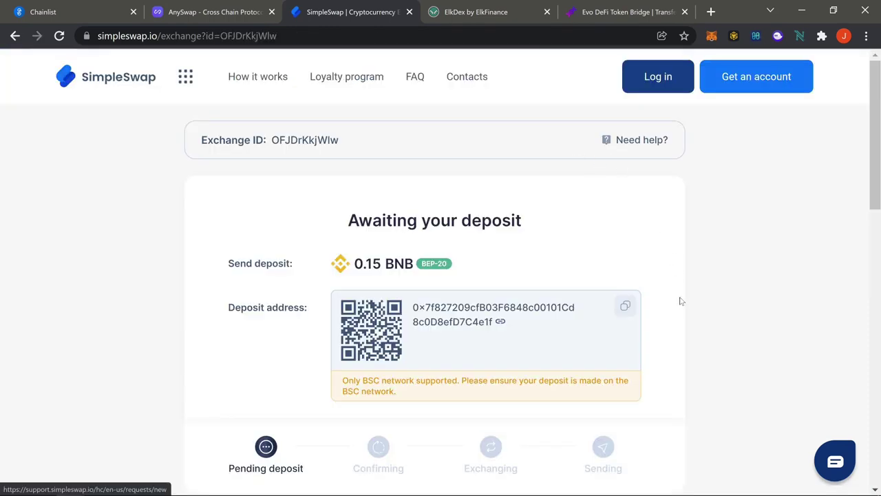
- Review the exchange's deposit and operation details and copy the BNB deposit address
{"action": "scroll", "coordinate": [681, 303], "scroll_direction": "down", "scroll_amount": 2}
{"action": "scroll", "coordinate": [680, 312], "scroll_direction": "down", "scroll_amount": 4}
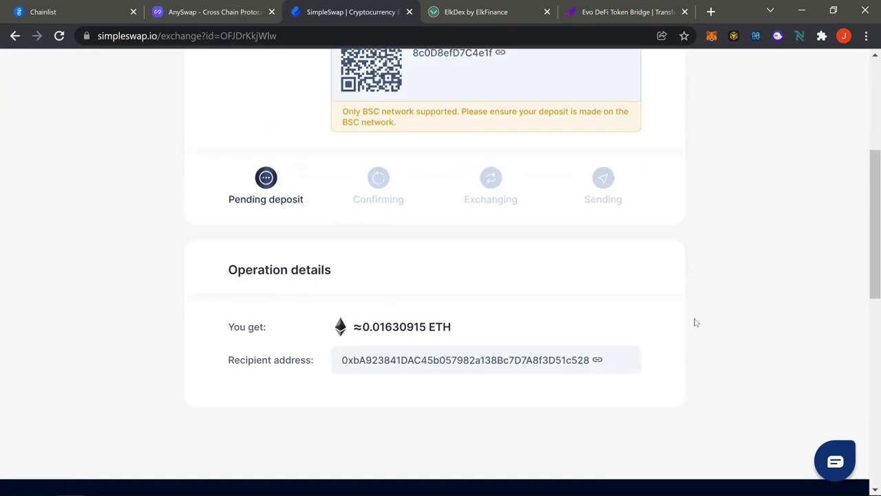
{"action": "scroll", "coordinate": [695, 335], "scroll_direction": "up", "scroll_amount": 5}
{"action": "scroll", "coordinate": [688, 321], "scroll_direction": "up", "scroll_amount": 2}
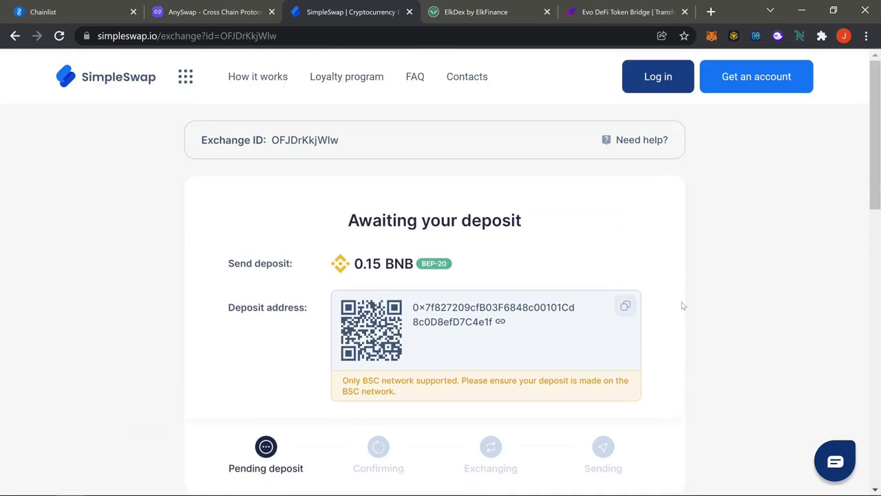
{"action": "left_click", "coordinate": [626, 307]}
- Switch the MetaMask wallet from Ethereum Mainnet to the saved Binance network
{"action": "left_click", "coordinate": [712, 36]}
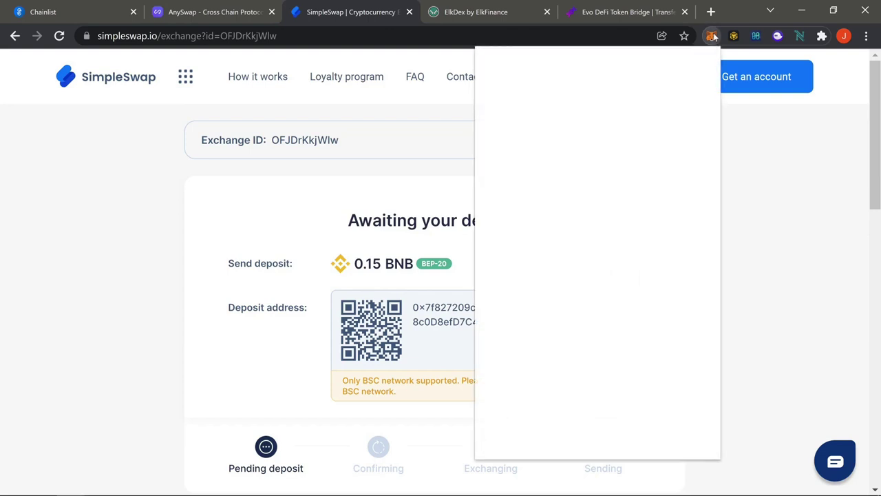
{"action": "left_click", "coordinate": [618, 73]}
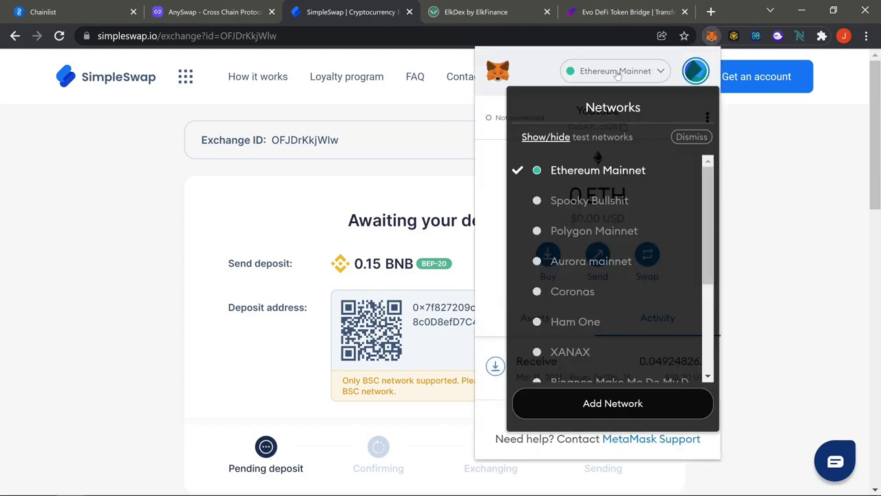
{"action": "scroll", "coordinate": [606, 228], "scroll_direction": "down", "scroll_amount": 5}
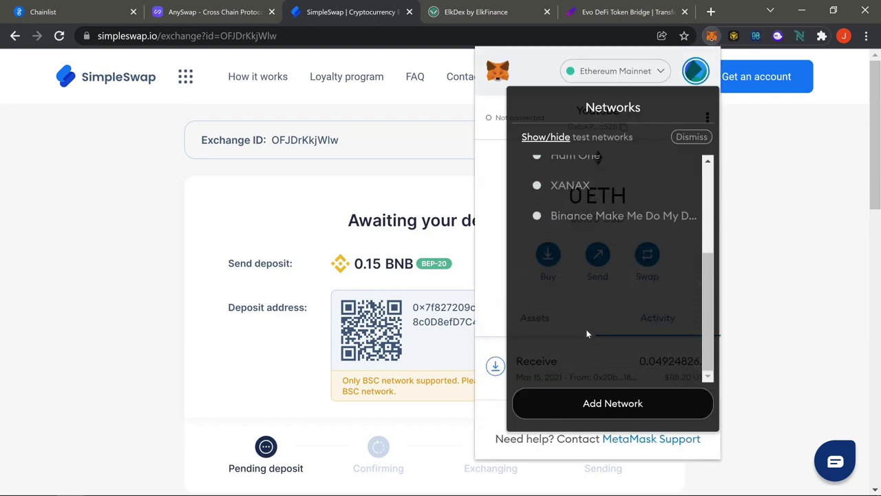
{"action": "left_click", "coordinate": [615, 218]}
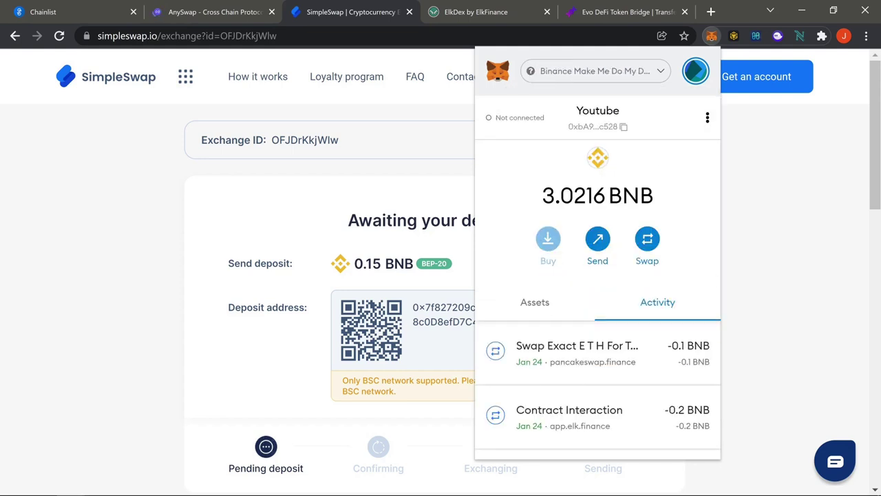
- Send 0.15 BNB from MetaMask to the copied SimpleSwap deposit address and confirm the transaction
{"action": "left_click", "coordinate": [603, 250]}
{"action": "right_click", "coordinate": [521, 149]}
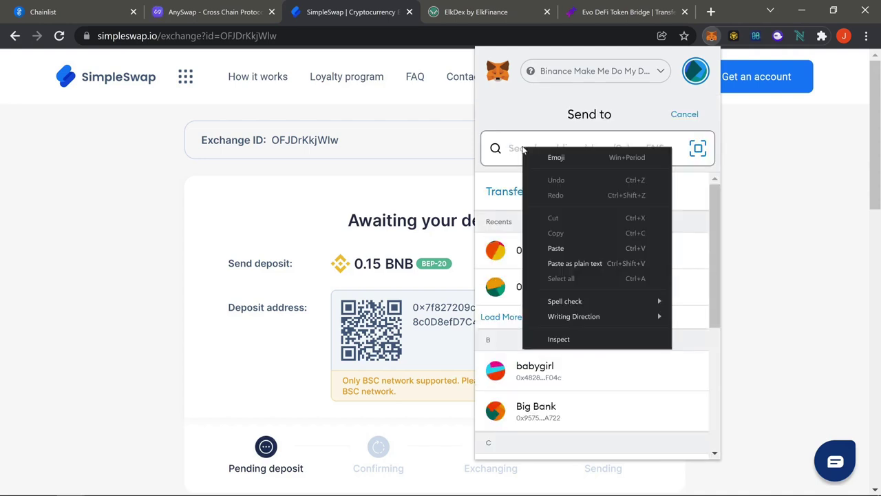
{"action": "left_click", "coordinate": [560, 249]}
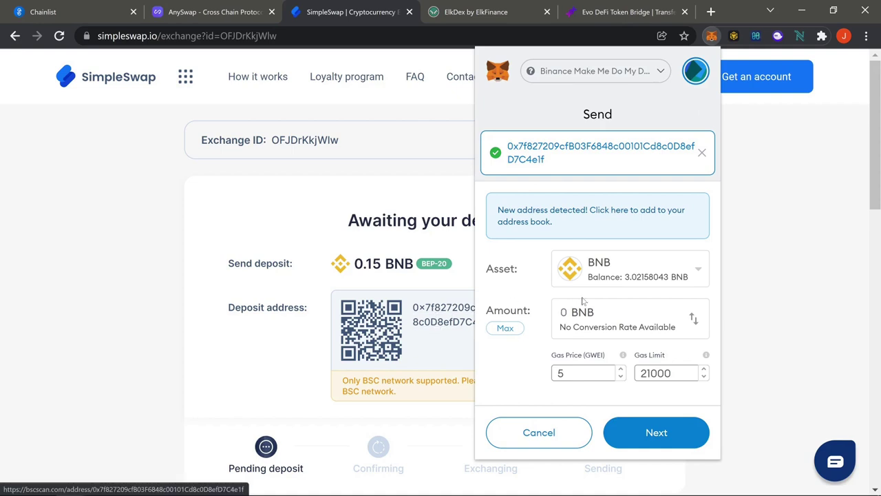
{"action": "key", "text": "BackSpace"}
{"action": "type", "text": ".15"}
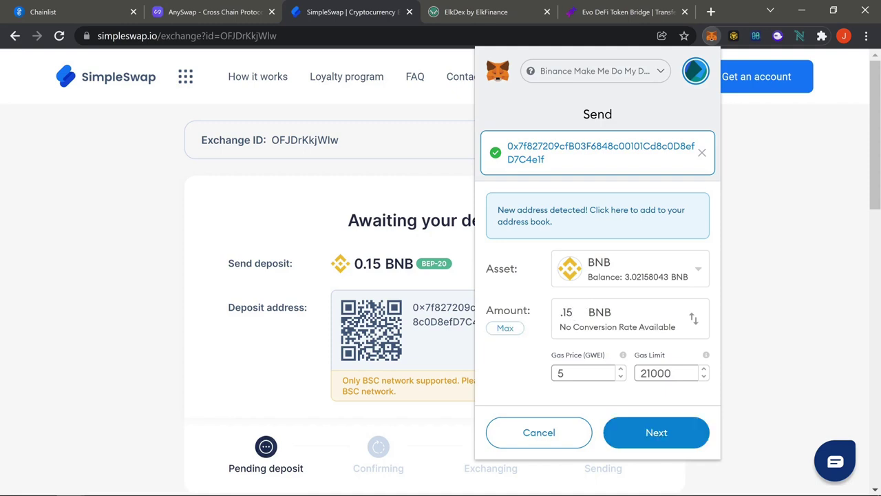
{"action": "left_click", "coordinate": [660, 436]}
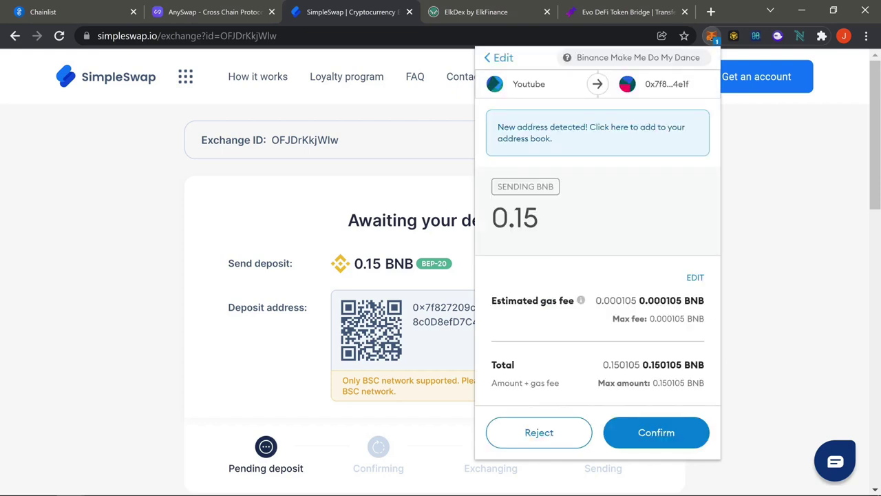
{"action": "left_click", "coordinate": [637, 431]}
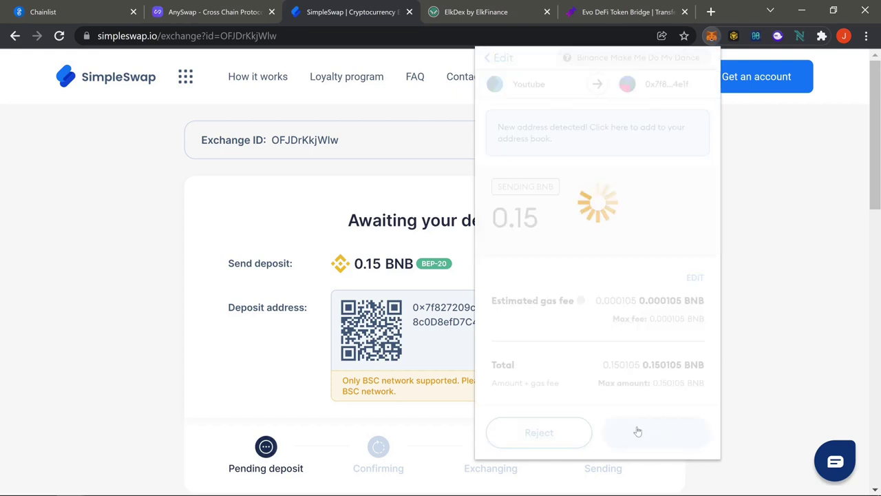
{"action": "left_click", "coordinate": [752, 226]}
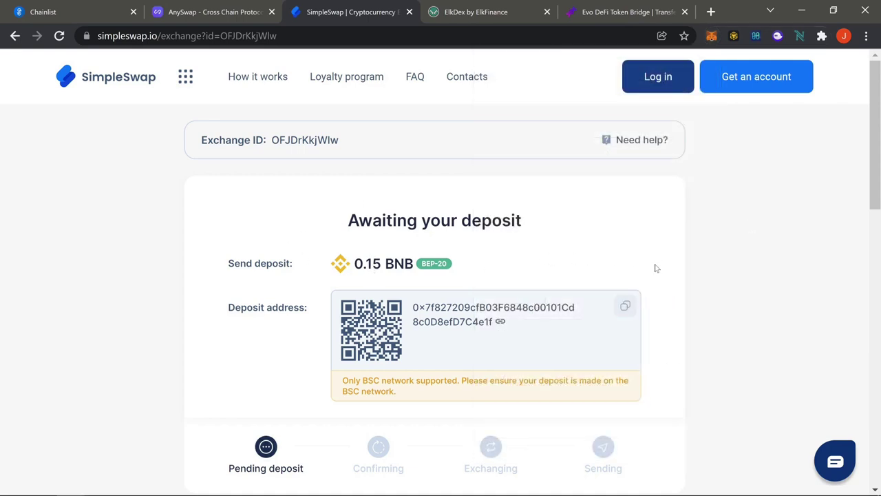
- Check the exchange's progress status and operation details on SimpleSwap
{"action": "scroll", "coordinate": [670, 287], "scroll_direction": "down", "scroll_amount": 5}
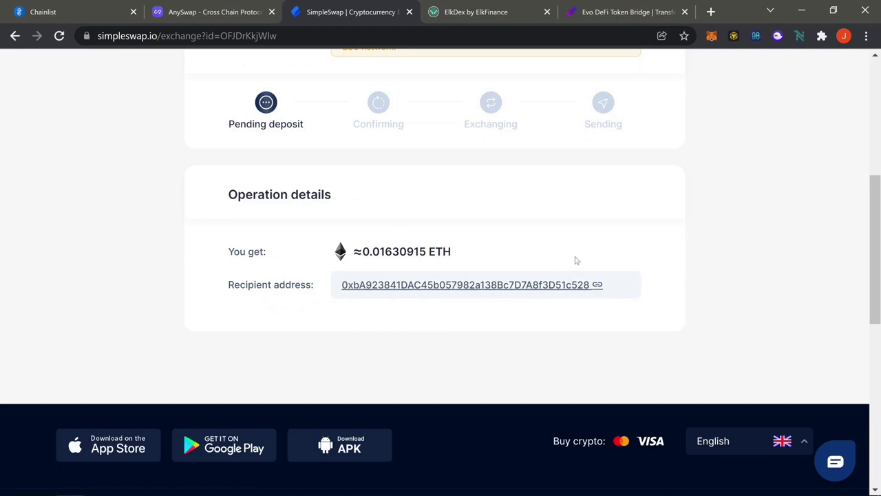
{"action": "scroll", "coordinate": [712, 246], "scroll_direction": "up", "scroll_amount": 2}
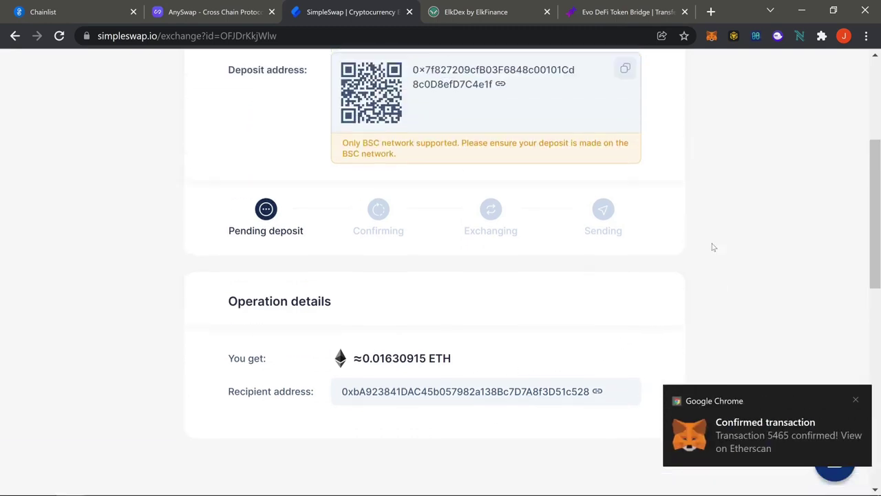
{"action": "scroll", "coordinate": [713, 248], "scroll_direction": "up", "scroll_amount": 3}
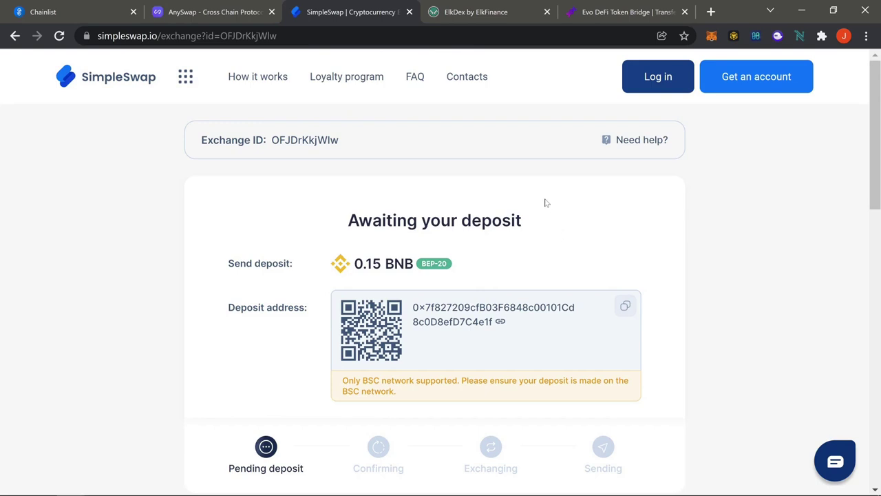
- Switch the MetaMask wallet from the saved Binance network to Ethereum Mainnet
{"action": "left_click", "coordinate": [712, 36]}
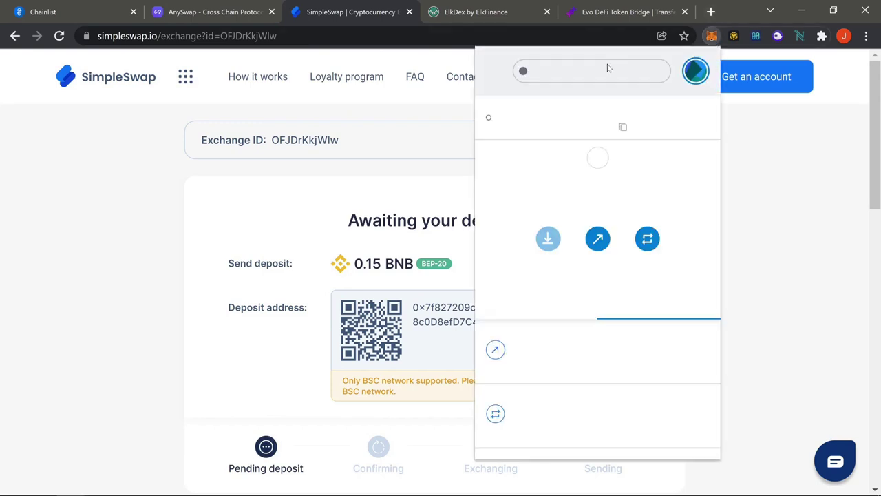
{"action": "left_click", "coordinate": [599, 71]}
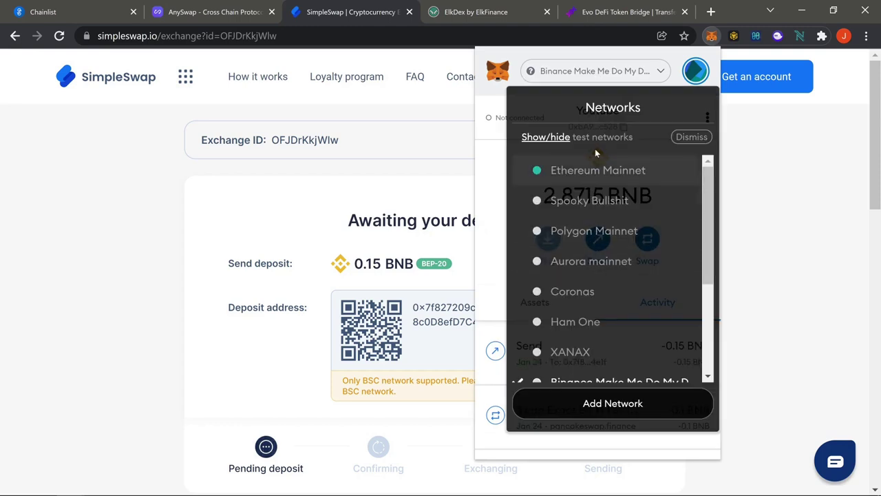
{"action": "left_click", "coordinate": [597, 172]}
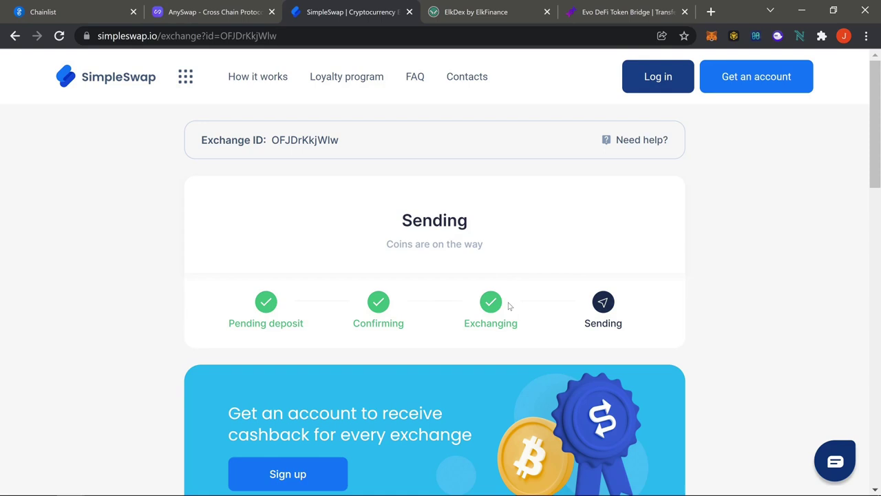
- Review the SimpleSwap exchange's status and operation details, and check the received ETH in MetaMask
{"action": "scroll", "coordinate": [720, 211], "scroll_direction": "down", "scroll_amount": 6}
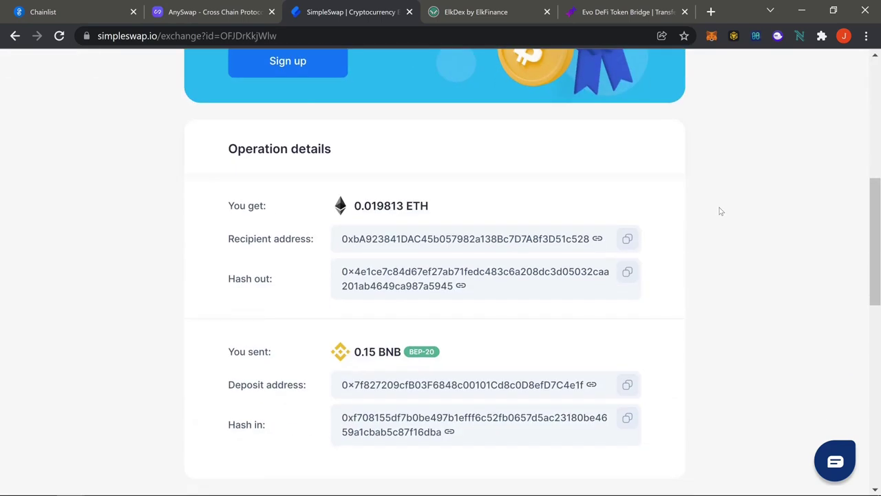
{"action": "scroll", "coordinate": [306, 288], "scroll_direction": "down", "scroll_amount": 1}
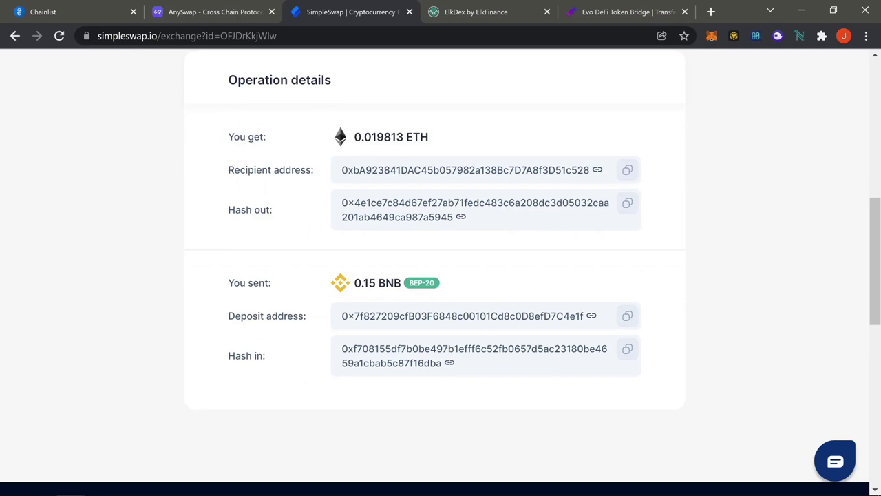
{"action": "left_click", "coordinate": [712, 37]}
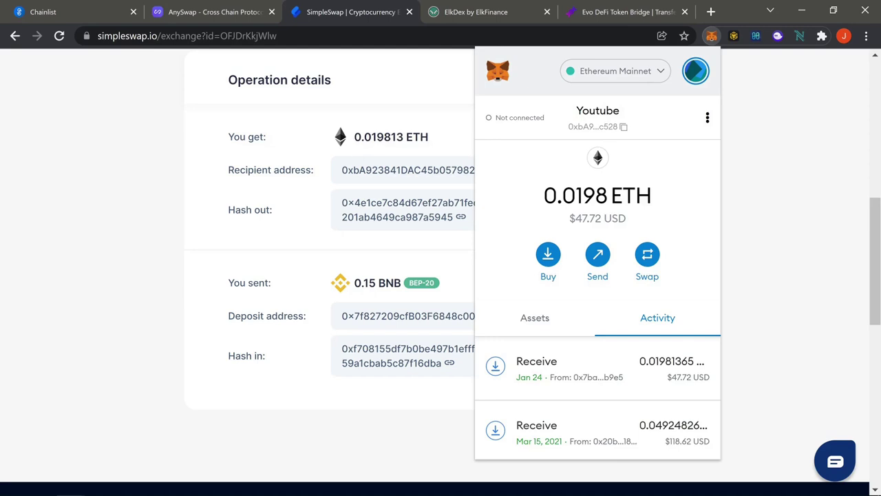
{"action": "left_click", "coordinate": [760, 199]}
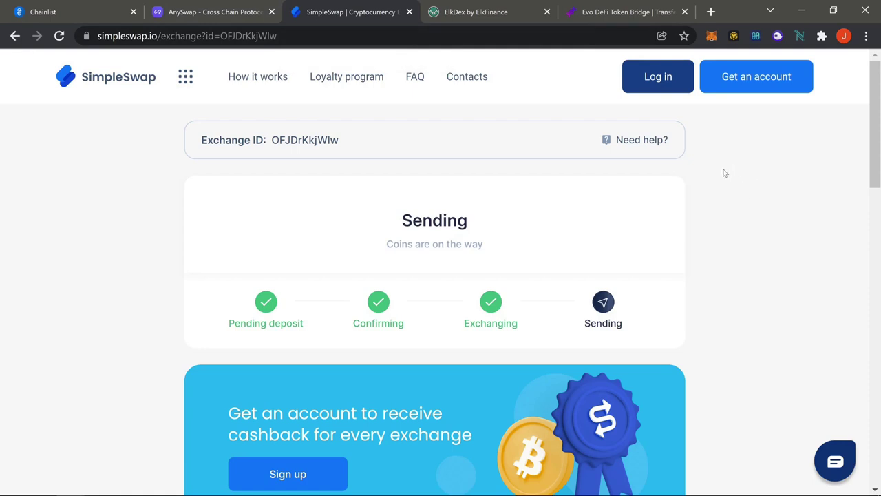
{"action": "scroll", "coordinate": [699, 243], "scroll_direction": "down", "scroll_amount": 7}
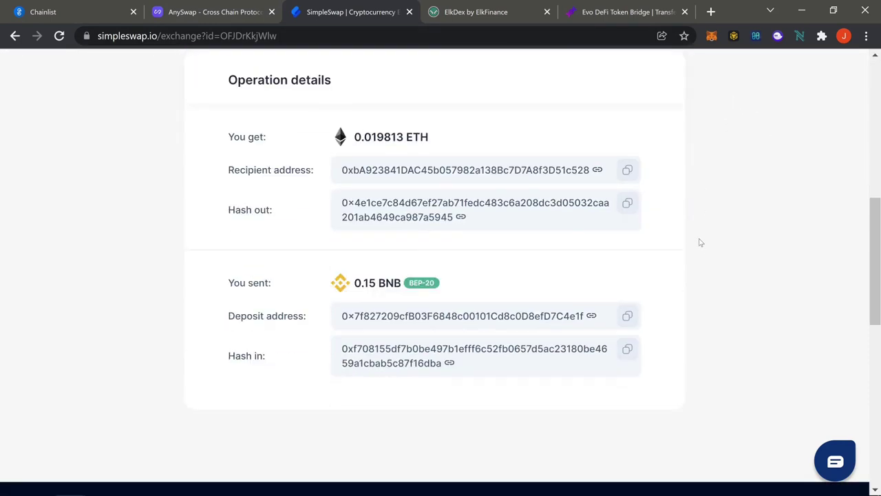
{"action": "scroll", "coordinate": [701, 243], "scroll_direction": "up", "scroll_amount": 1}
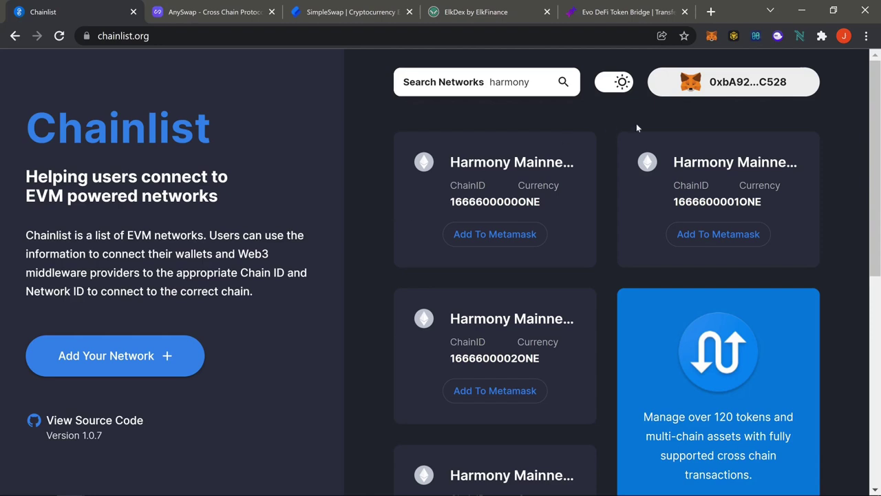
- Examine MetaMask's saved networks and the Harmony entries on Chainlist to check that the wallet supports the target chain
{"action": "left_click", "coordinate": [712, 35]}
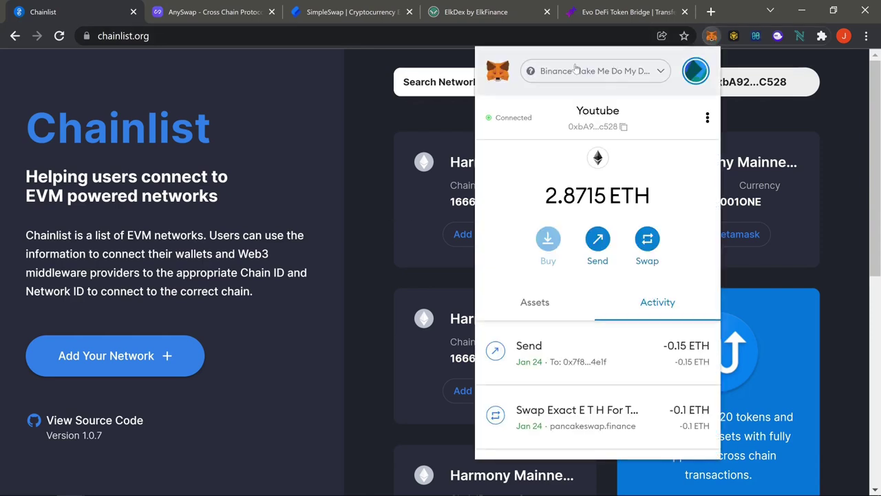
{"action": "left_click", "coordinate": [600, 73]}
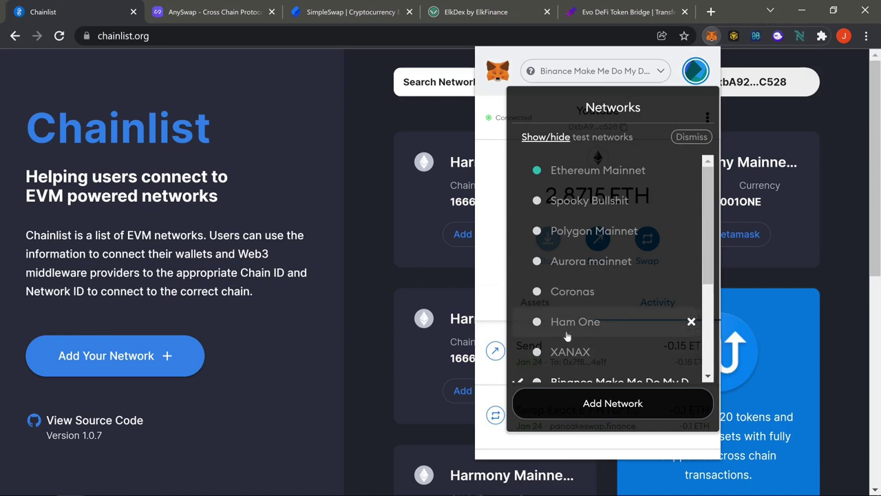
{"action": "scroll", "coordinate": [610, 334], "scroll_direction": "down", "scroll_amount": 3}
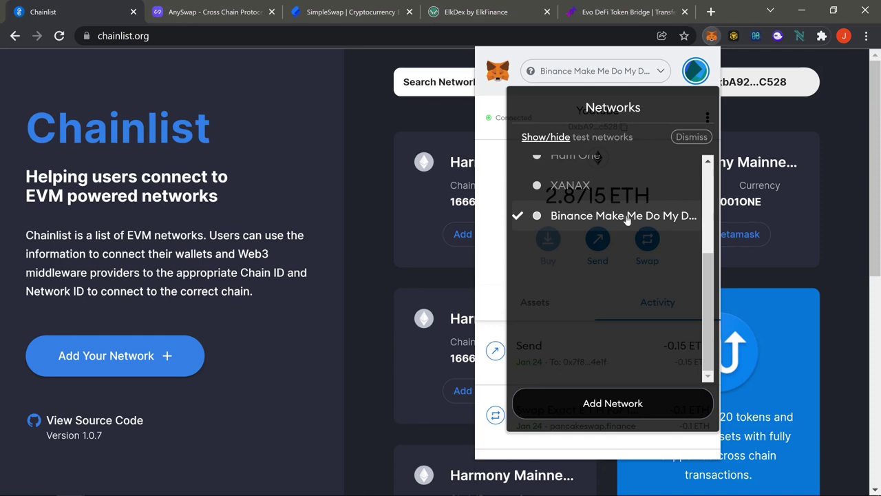
{"action": "scroll", "coordinate": [623, 227], "scroll_direction": "up", "scroll_amount": 3}
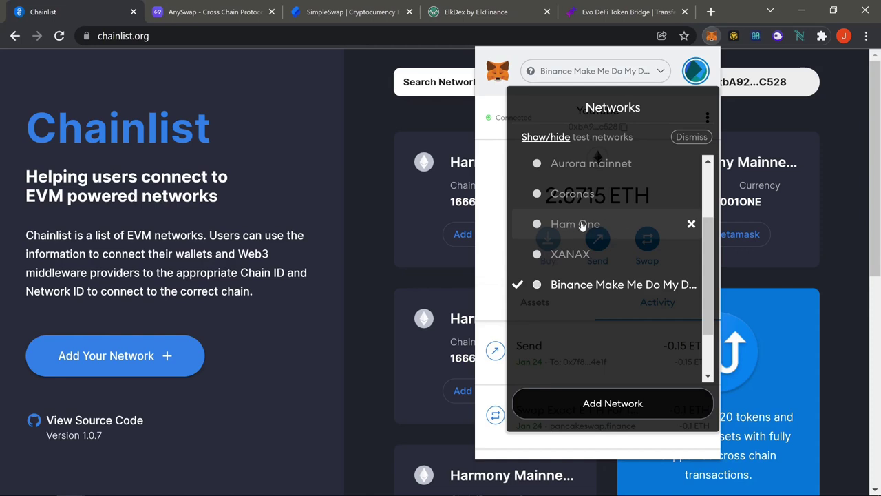
{"action": "left_click", "coordinate": [373, 109]}
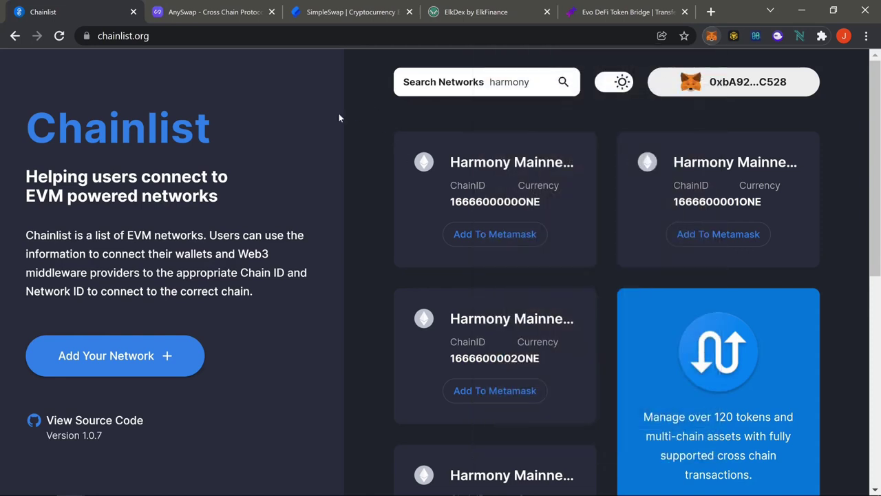
{"action": "left_click", "coordinate": [534, 82]}
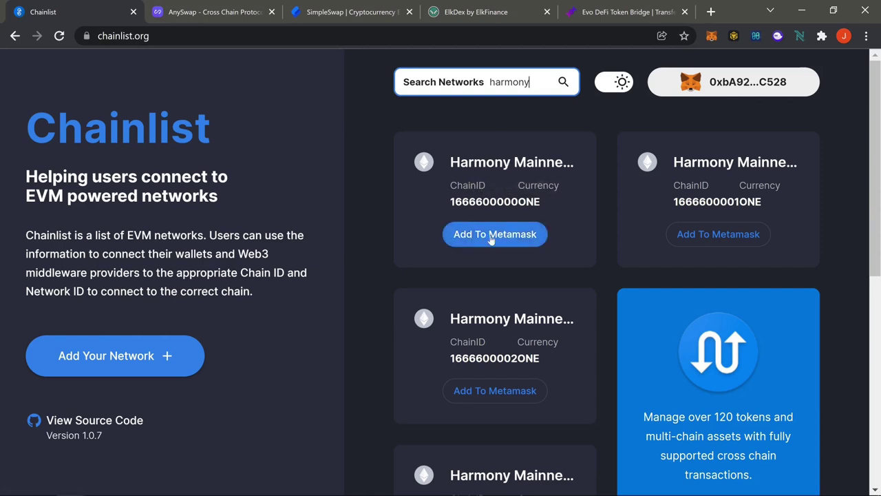
{"action": "left_click", "coordinate": [713, 37]}
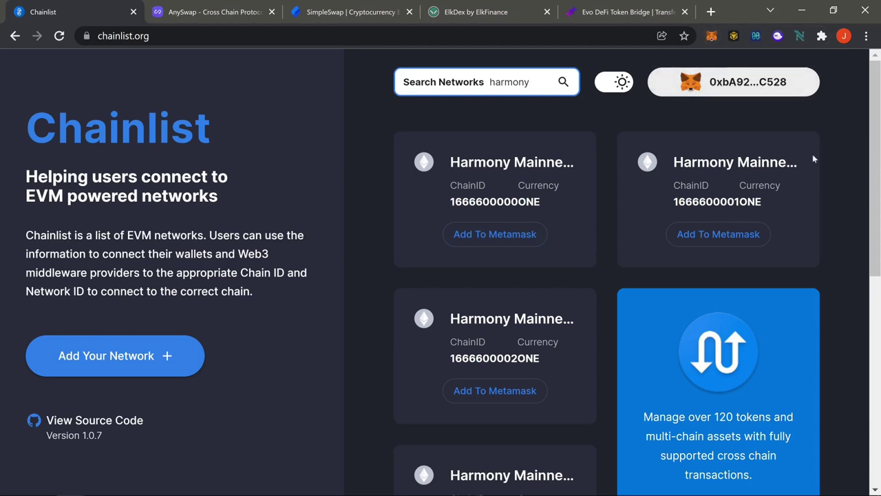
{"action": "left_click", "coordinate": [712, 37]}
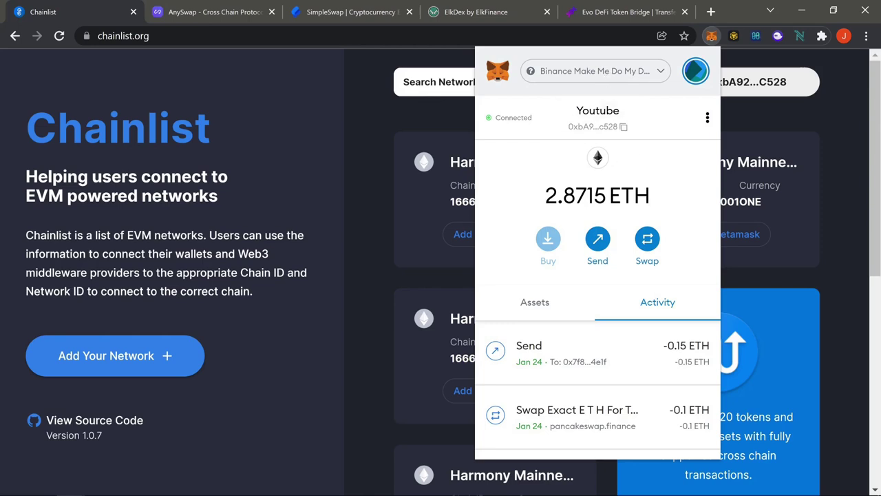
{"action": "left_click", "coordinate": [315, 116]}
- Switch to Elk Finance and review ElkNet's transfer limitations and available target chains
{"action": "left_click", "coordinate": [482, 12]}
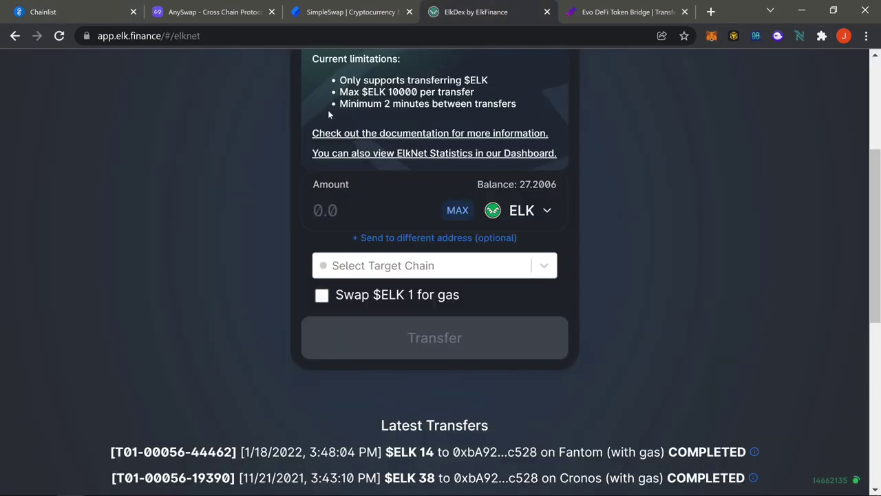
{"action": "scroll", "coordinate": [277, 188], "scroll_direction": "up", "scroll_amount": 3}
{"action": "scroll", "coordinate": [277, 188], "scroll_direction": "down", "scroll_amount": 3}
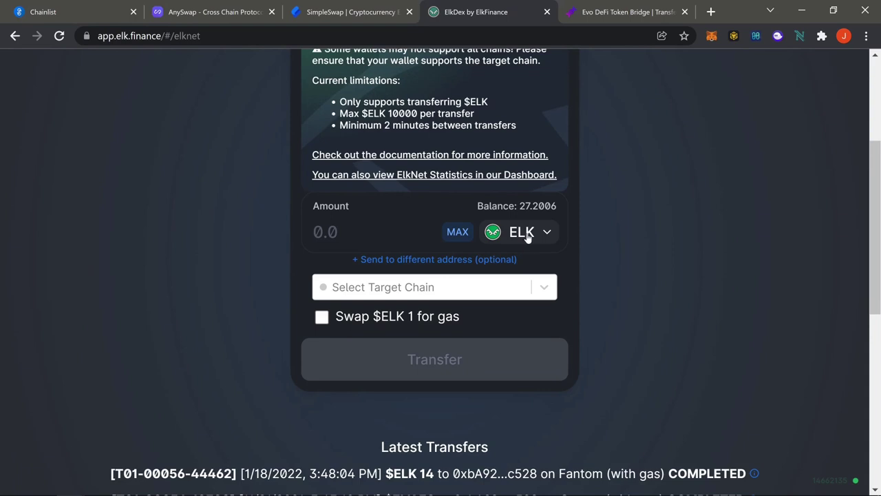
{"action": "left_click", "coordinate": [459, 286]}
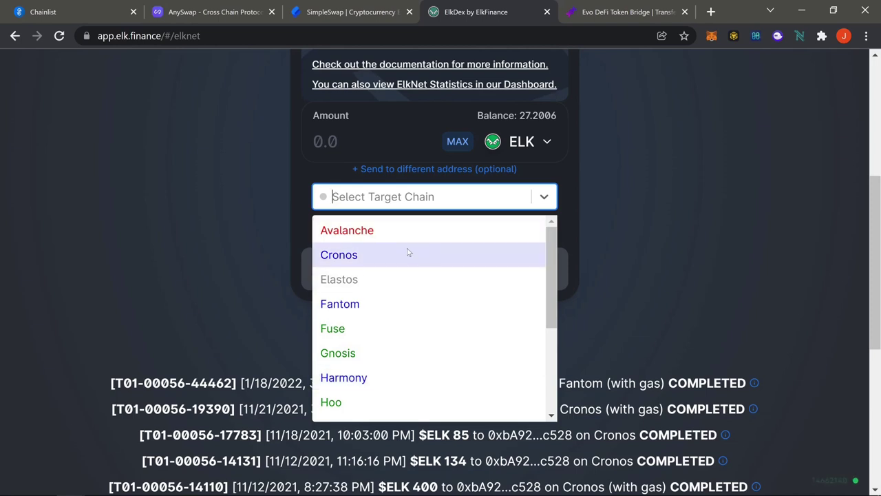
{"action": "left_click", "coordinate": [204, 185]}
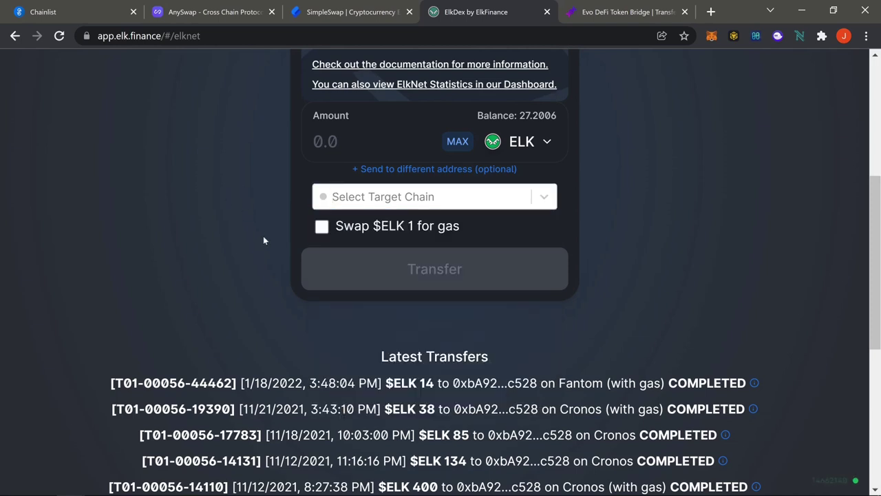
{"action": "scroll", "coordinate": [255, 241], "scroll_direction": "up", "scroll_amount": 5}
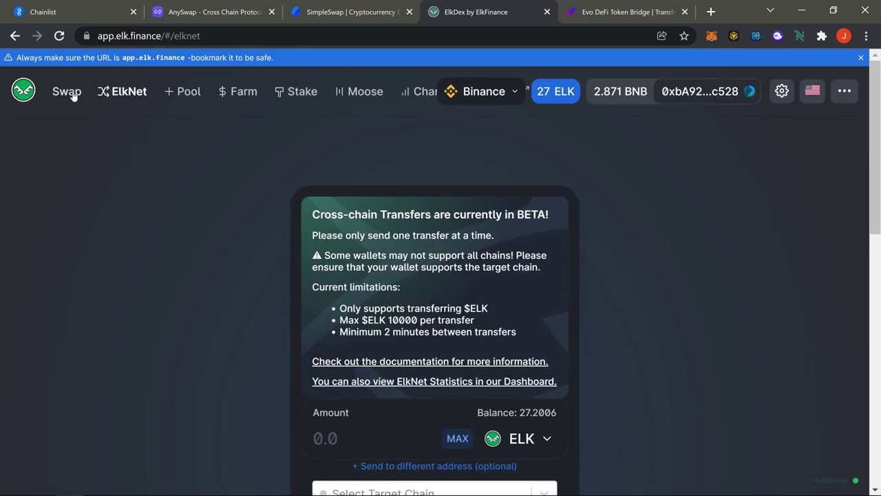
- Set up a swap of .2 BNB to ELK on Elk Finance's Swap page, and clear the amount
{"action": "left_click", "coordinate": [67, 92]}
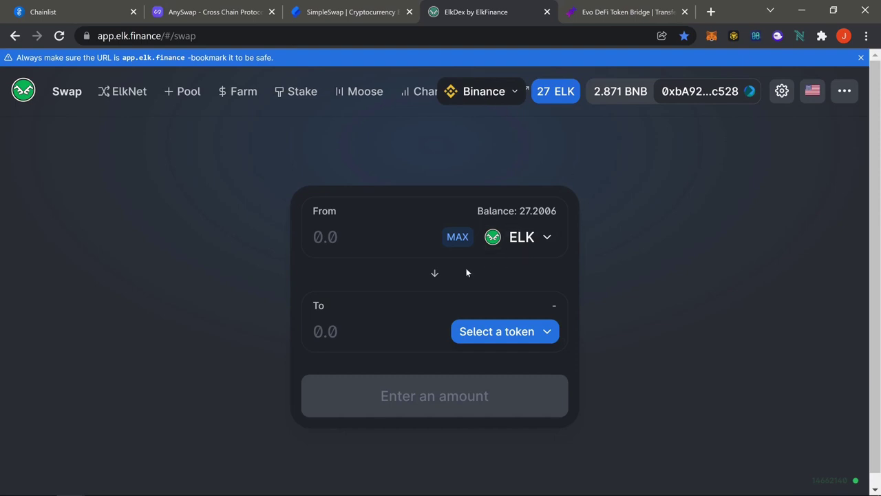
{"action": "left_click", "coordinate": [434, 273]}
{"action": "left_click", "coordinate": [513, 237]}
{"action": "left_click", "coordinate": [452, 221]}
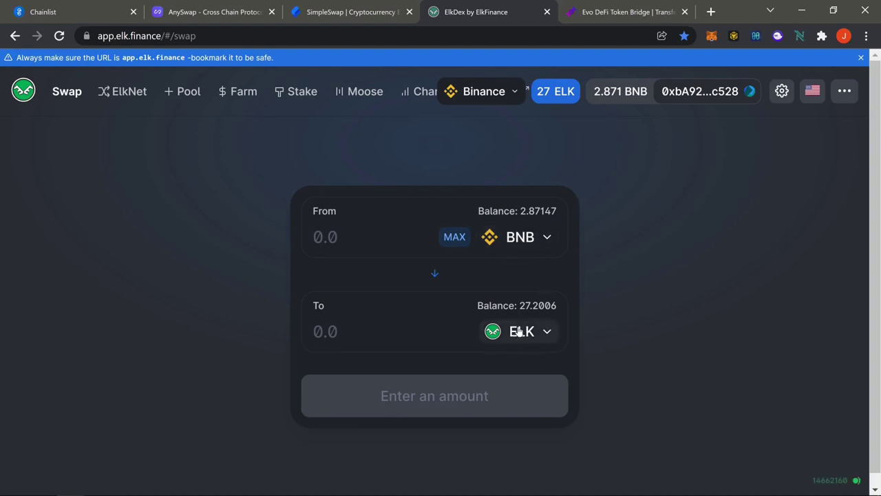
{"action": "type", "text": ".2"}
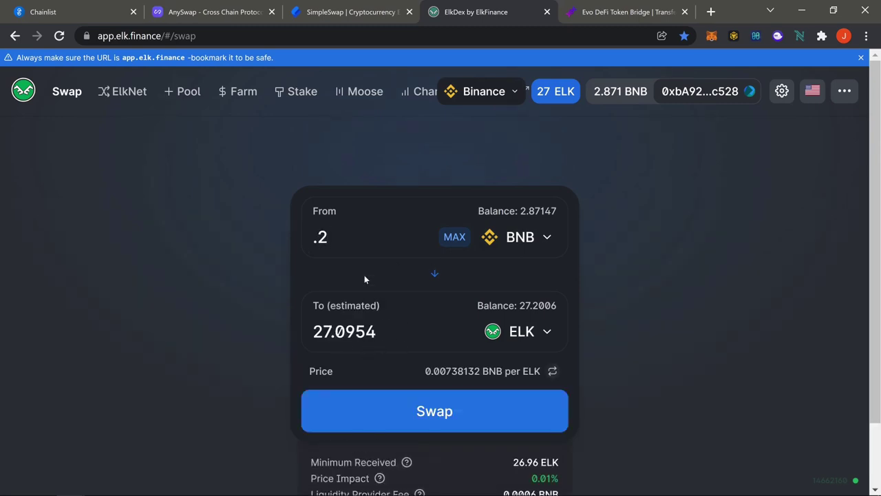
{"action": "key", "text": "BackSpace"}
{"action": "key", "text": "BackSpace"}
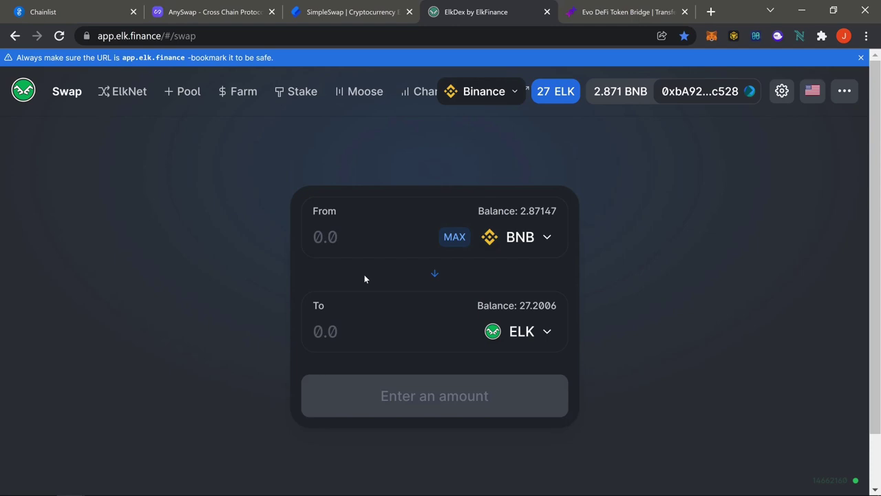
- Choose Harmony as the target chain for the ElkNet transfer and enable swapping 1 ELK for gas
{"action": "left_click", "coordinate": [127, 96]}
{"action": "scroll", "coordinate": [601, 248], "scroll_direction": "down", "scroll_amount": 3}
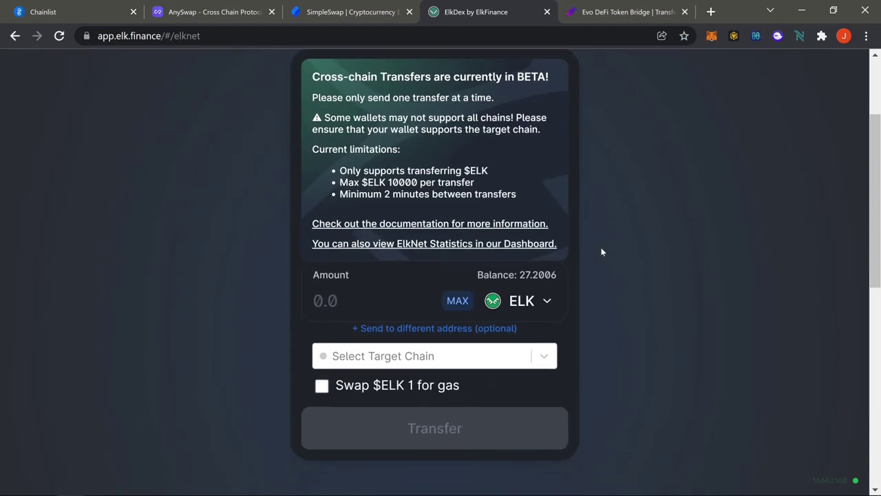
{"action": "left_click", "coordinate": [442, 286]}
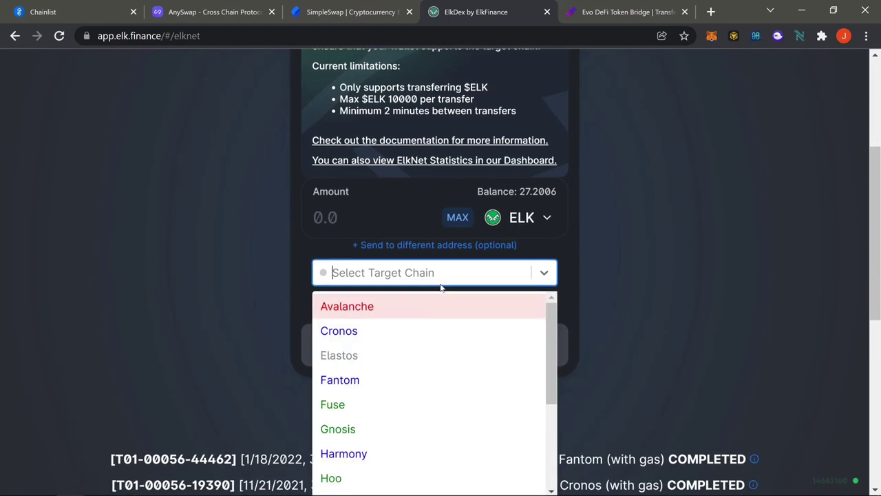
{"action": "scroll", "coordinate": [411, 269], "scroll_direction": "down", "scroll_amount": 1}
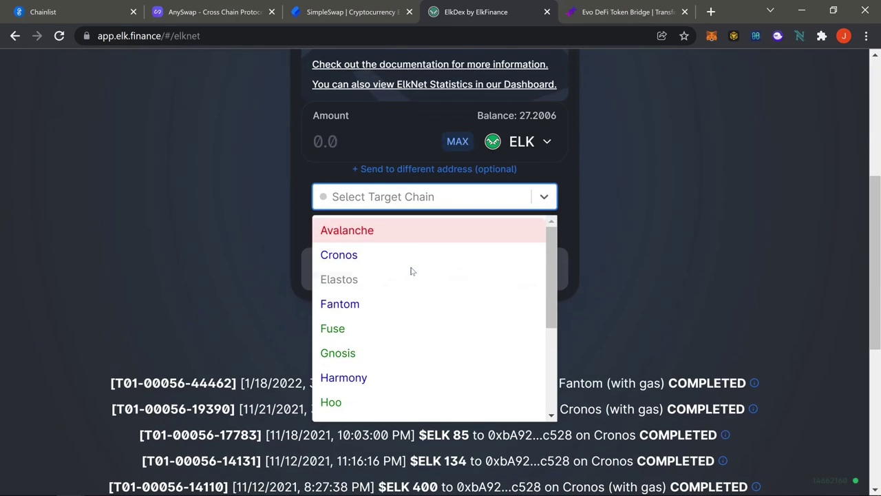
{"action": "left_click", "coordinate": [358, 376]}
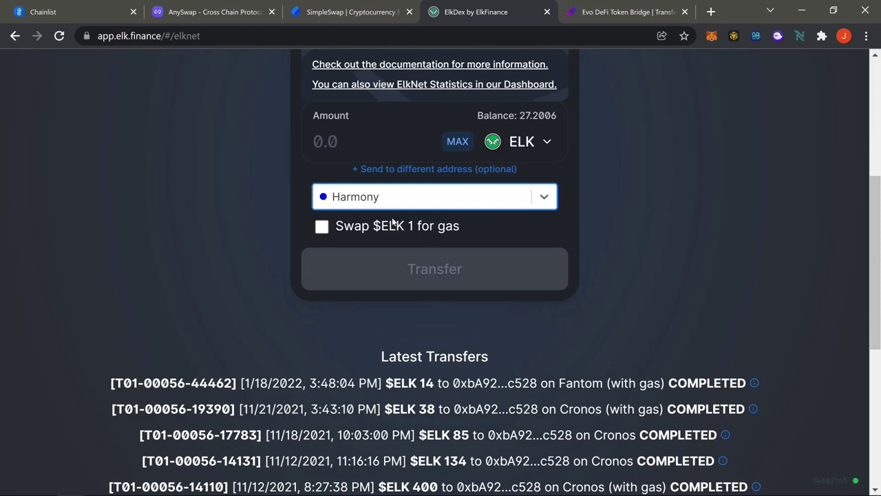
{"action": "left_click", "coordinate": [322, 227]}
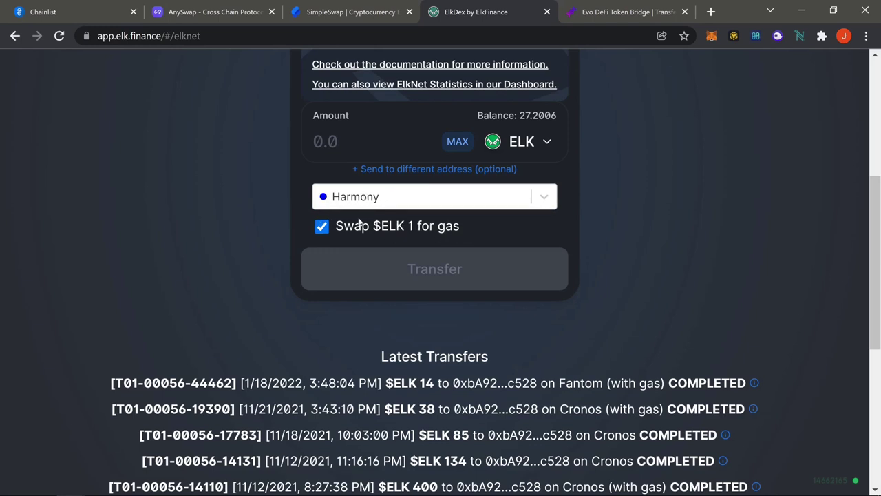
- Set the ElkNet transfer amount to 5 ELK and review the latest outgoing and incoming transfers below the form
{"action": "scroll", "coordinate": [471, 330], "scroll_direction": "down", "scroll_amount": 1}
{"action": "scroll", "coordinate": [470, 330], "scroll_direction": "up", "scroll_amount": 3}
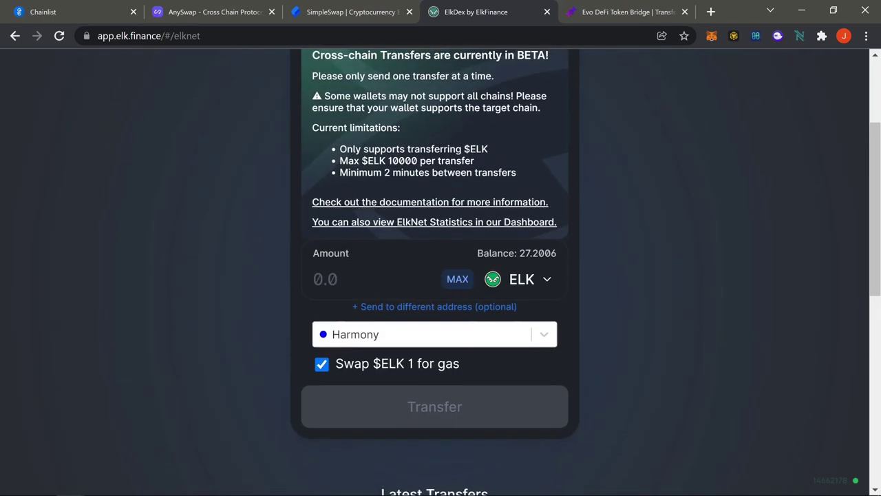
{"action": "key", "text": "BackSpace"}
{"action": "type", "text": "5"}
{"action": "scroll", "coordinate": [481, 243], "scroll_direction": "down", "scroll_amount": 2}
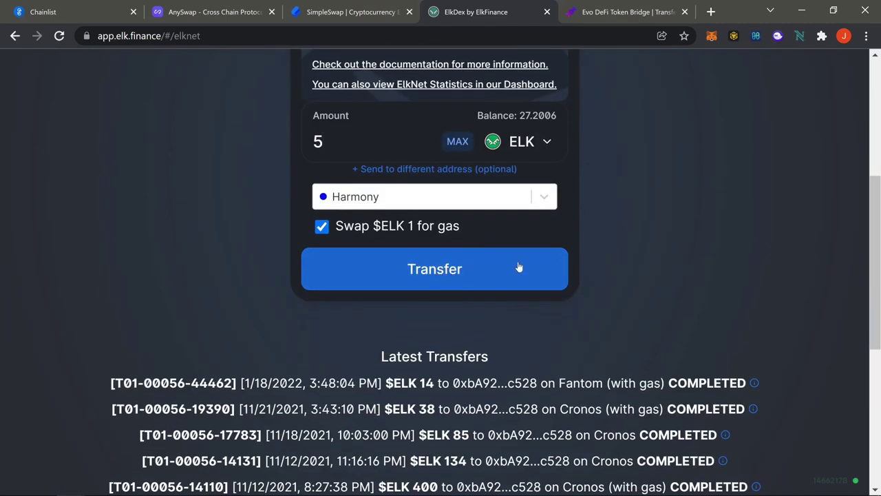
{"action": "scroll", "coordinate": [517, 268], "scroll_direction": "down", "scroll_amount": 2}
{"action": "scroll", "coordinate": [539, 428], "scroll_direction": "down", "scroll_amount": 2}
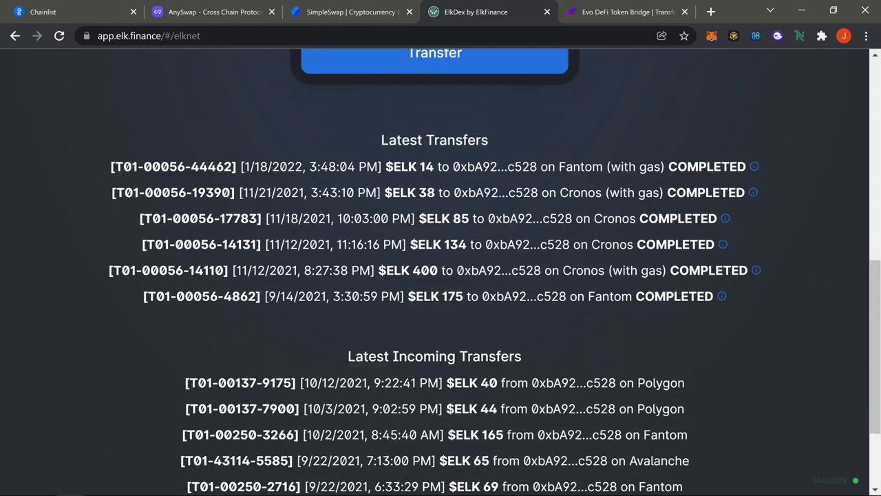
{"action": "scroll", "coordinate": [477, 391], "scroll_direction": "down", "scroll_amount": 1}
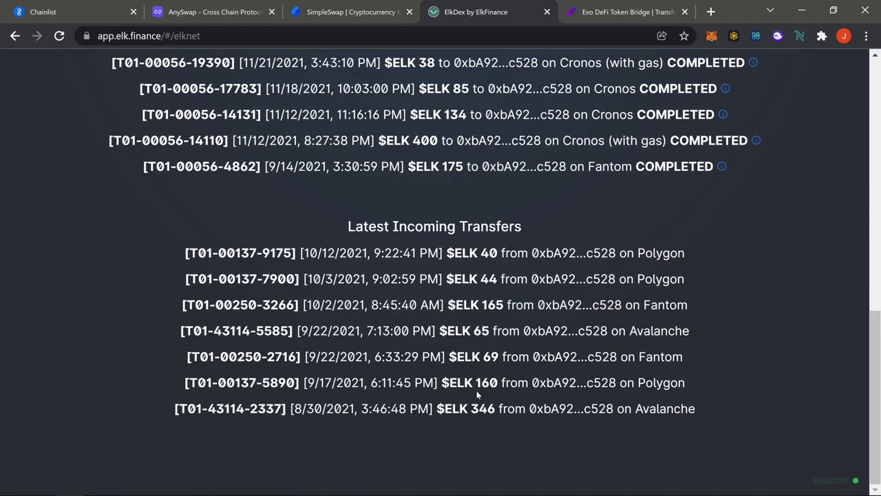
- Switch the MetaMask wallet from Binance to the Ham One network and check its ONE balance available for gas
{"action": "scroll", "coordinate": [605, 334], "scroll_direction": "up", "scroll_amount": 6}
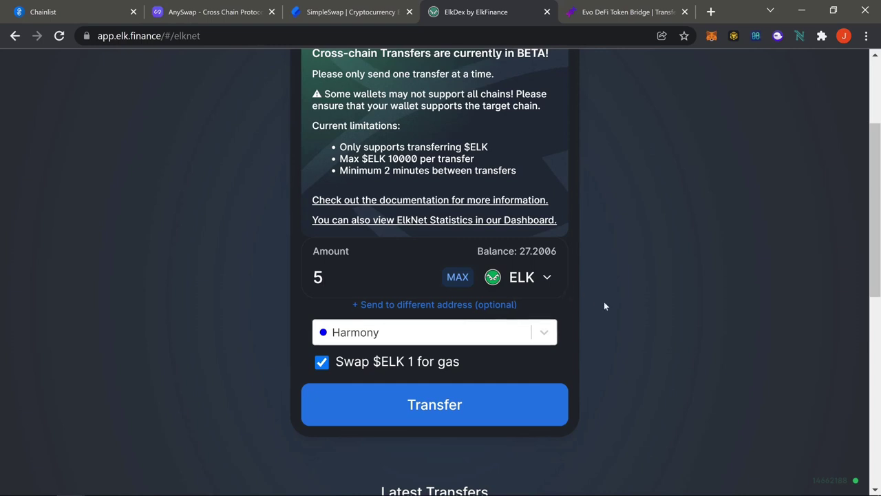
{"action": "scroll", "coordinate": [607, 303], "scroll_direction": "up", "scroll_amount": 2}
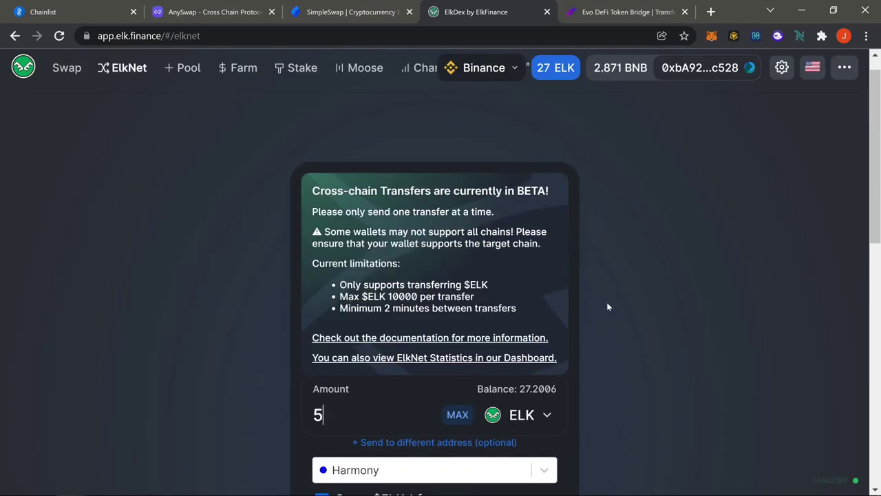
{"action": "left_click", "coordinate": [712, 36]}
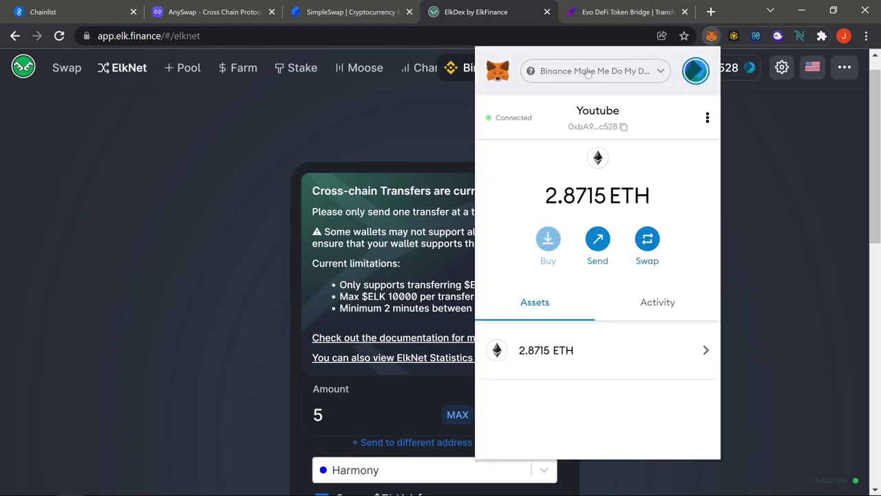
{"action": "left_click", "coordinate": [588, 72]}
{"action": "scroll", "coordinate": [579, 282], "scroll_direction": "down", "scroll_amount": 2}
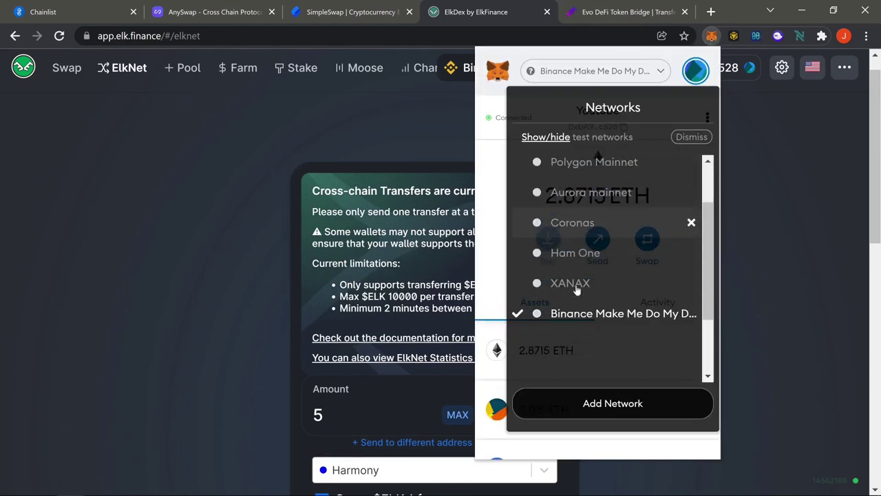
{"action": "left_click", "coordinate": [575, 253]}
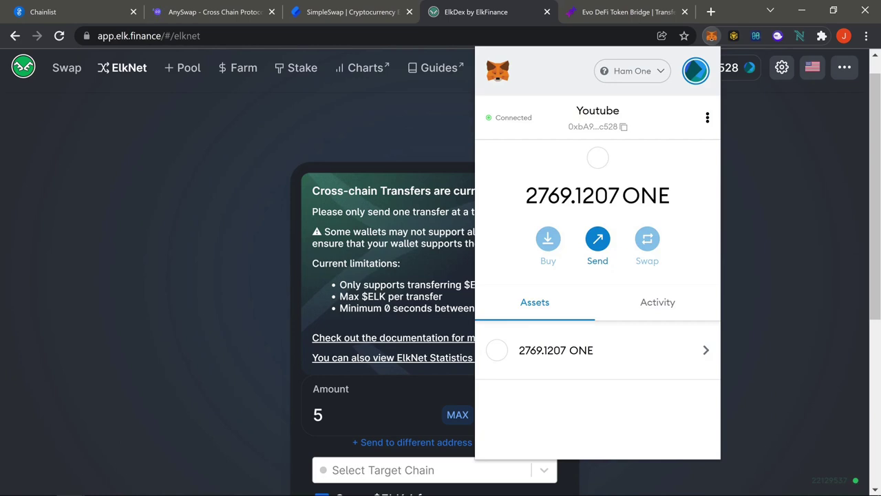
{"action": "left_click_drag", "start_coordinate": [560, 196], "coordinate": [641, 196]}
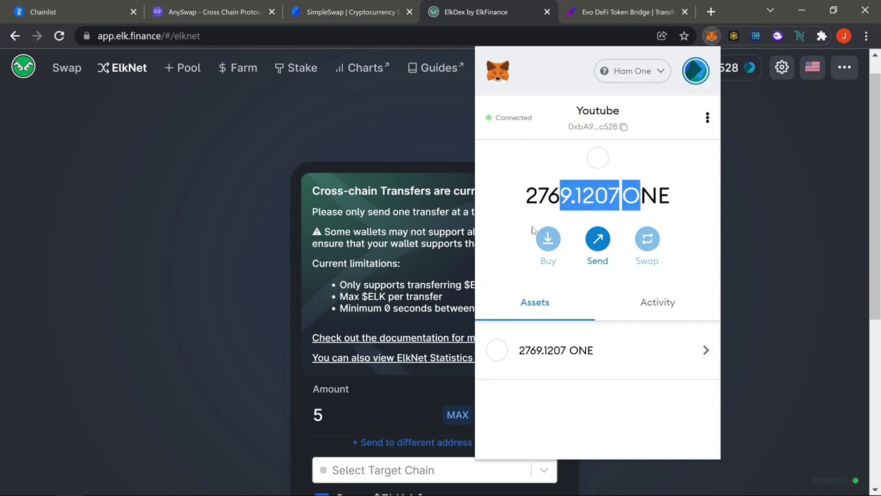
{"action": "scroll", "coordinate": [413, 403], "scroll_direction": "down", "scroll_amount": 1}
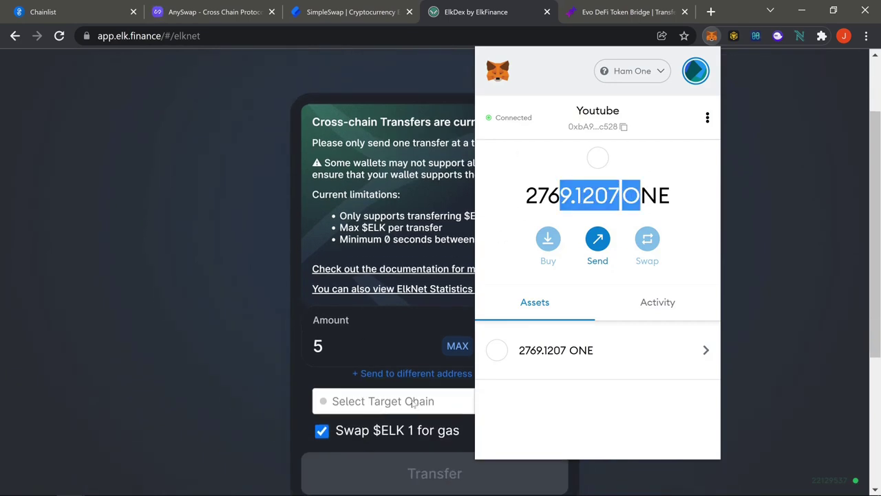
{"action": "scroll", "coordinate": [403, 427], "scroll_direction": "up", "scroll_amount": 1}
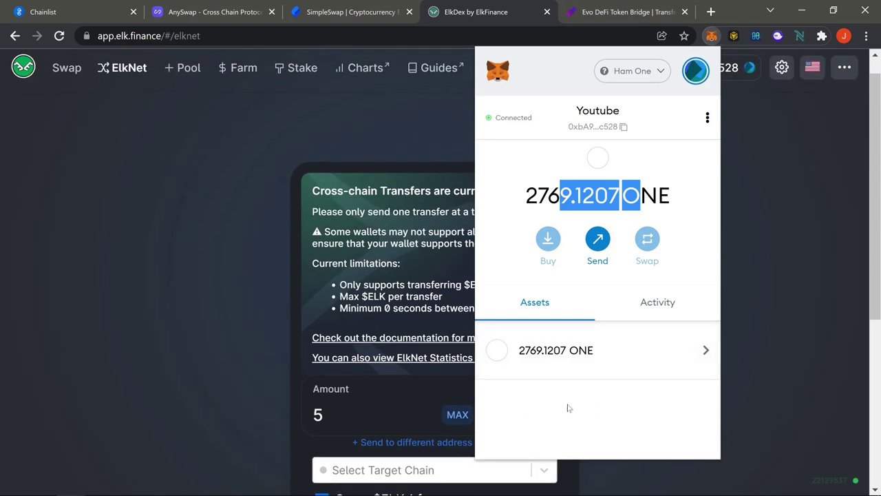
- Open Elk Finance's Swap page on Harmony and look over the tokens ELK can be swapped to
{"action": "left_click", "coordinate": [66, 67]}
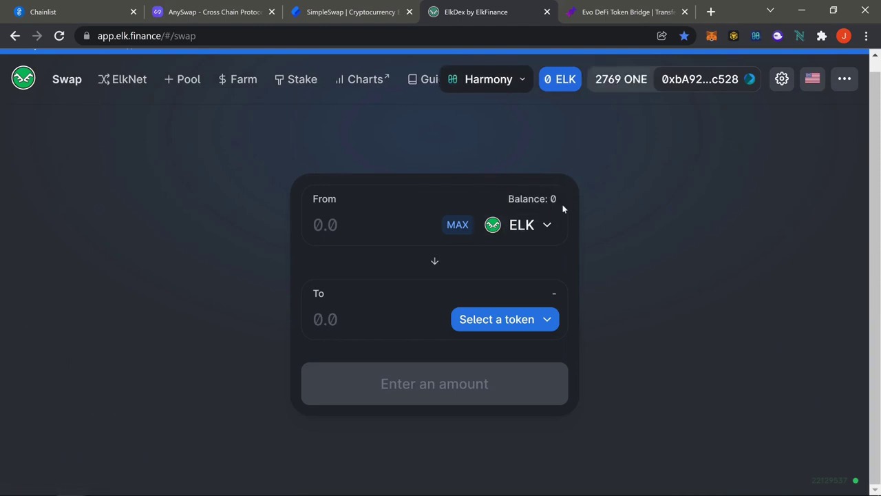
{"action": "left_click", "coordinate": [492, 321]}
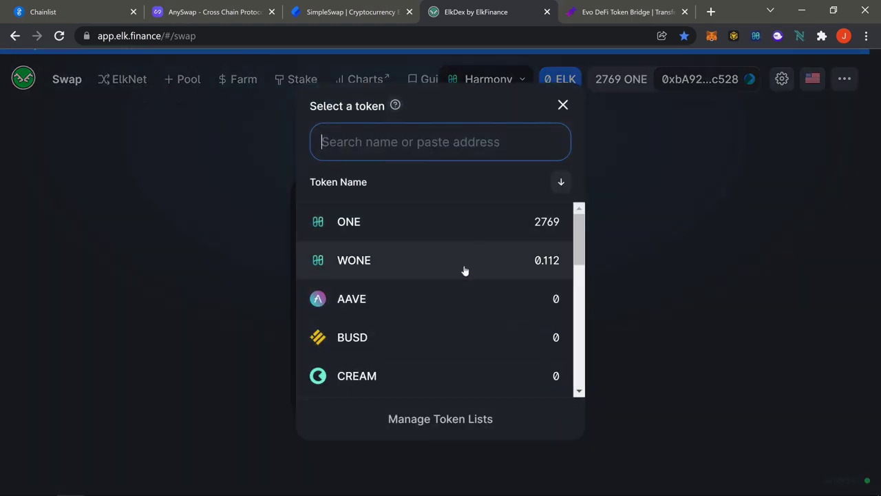
{"action": "left_click", "coordinate": [669, 205]}
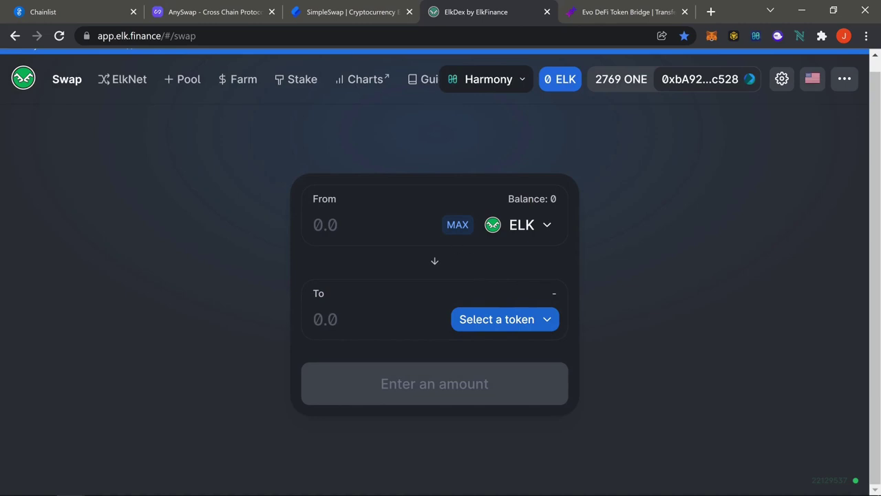
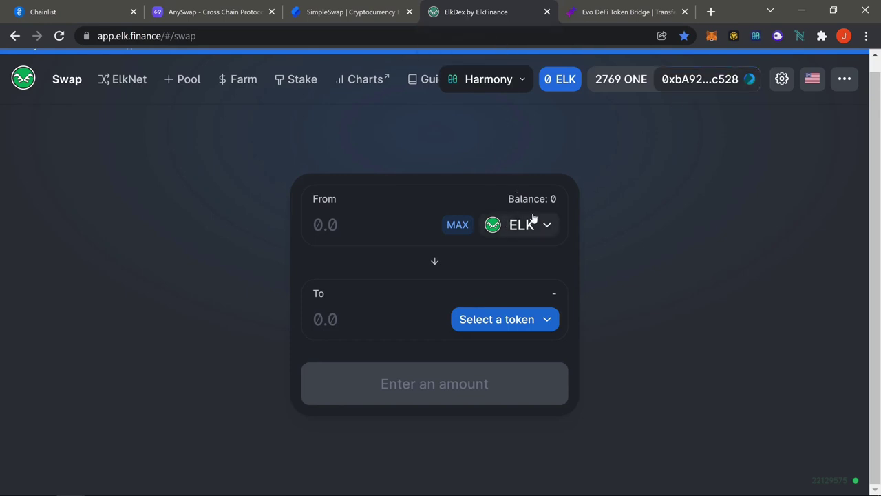
- Go back to ElkNet and review the target chains offered for transfers from Harmony
{"action": "left_click", "coordinate": [121, 80]}
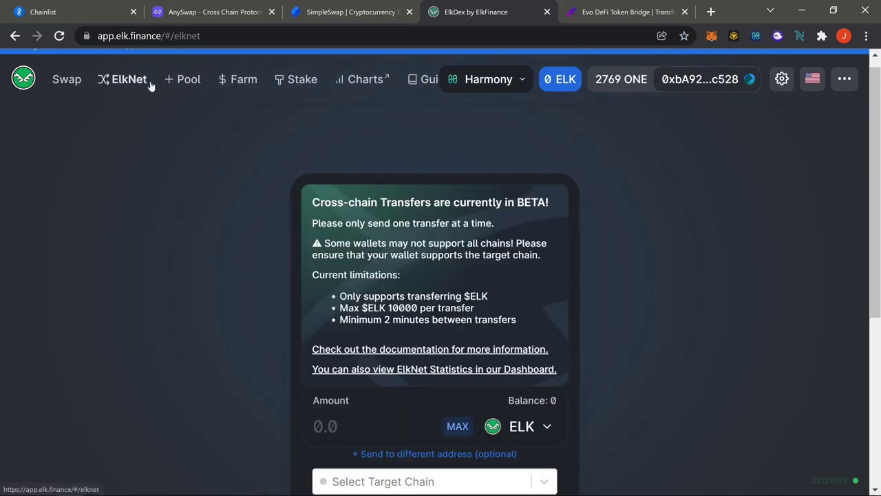
{"action": "scroll", "coordinate": [580, 291], "scroll_direction": "down", "scroll_amount": 3}
{"action": "left_click", "coordinate": [420, 342]}
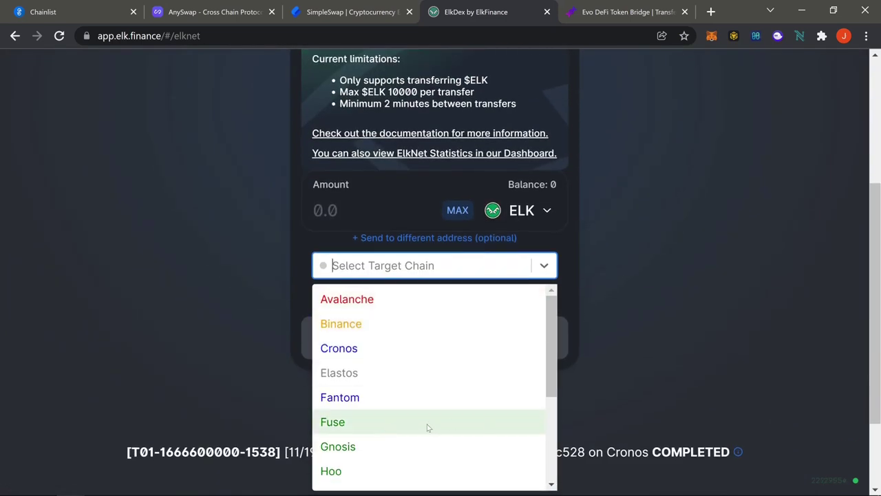
{"action": "left_click", "coordinate": [600, 217]}
{"action": "scroll", "coordinate": [605, 207], "scroll_direction": "up", "scroll_amount": 3}
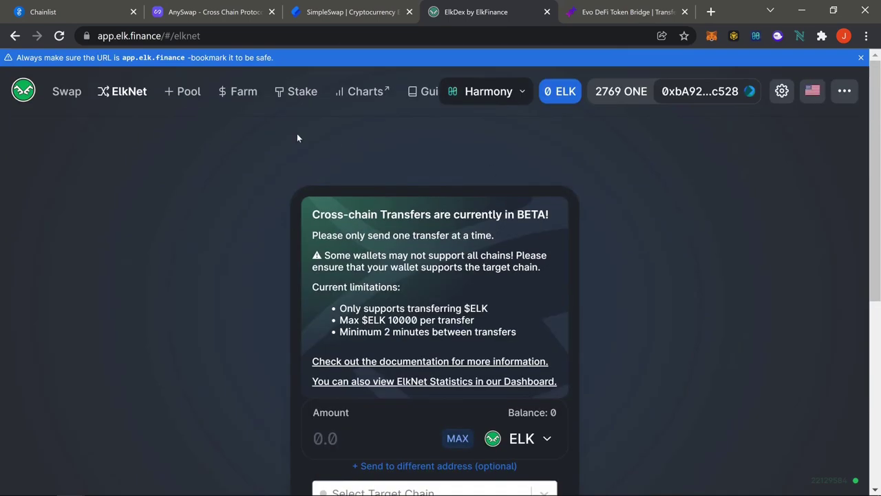
- Return to the Swap page and recheck the Harmony token list without choosing a token
{"action": "left_click", "coordinate": [65, 91]}
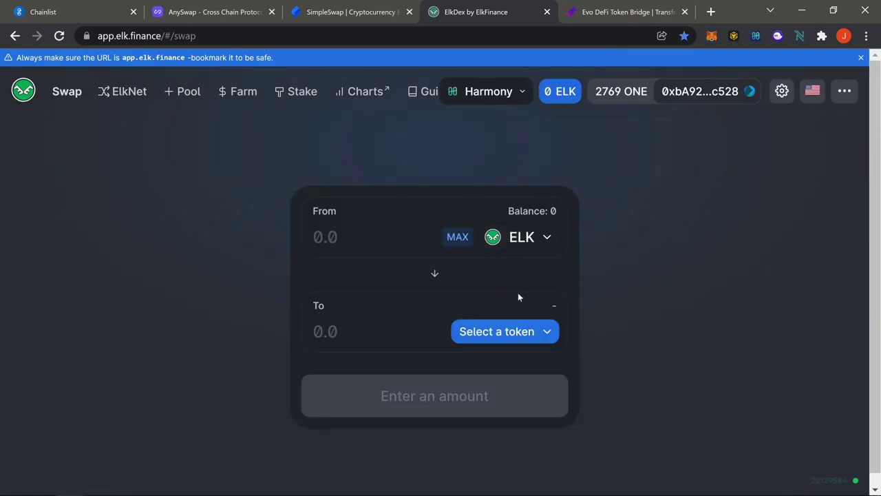
{"action": "left_click", "coordinate": [516, 332]}
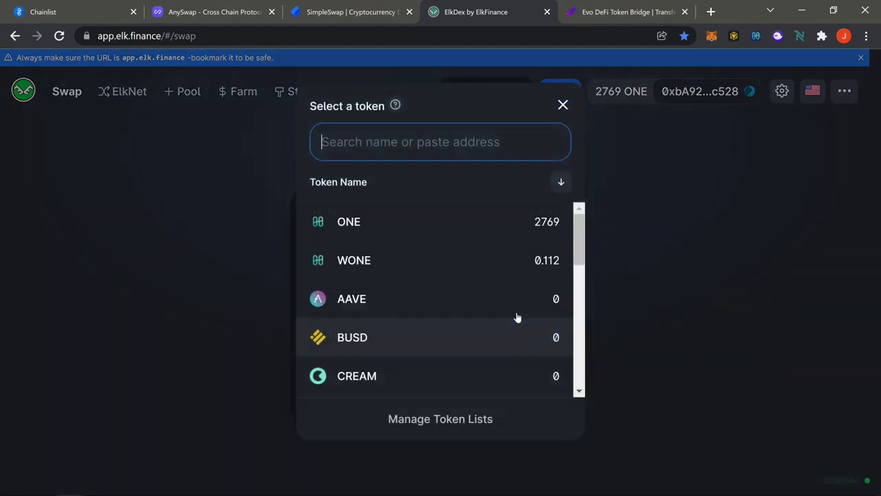
{"action": "left_click", "coordinate": [612, 229]}
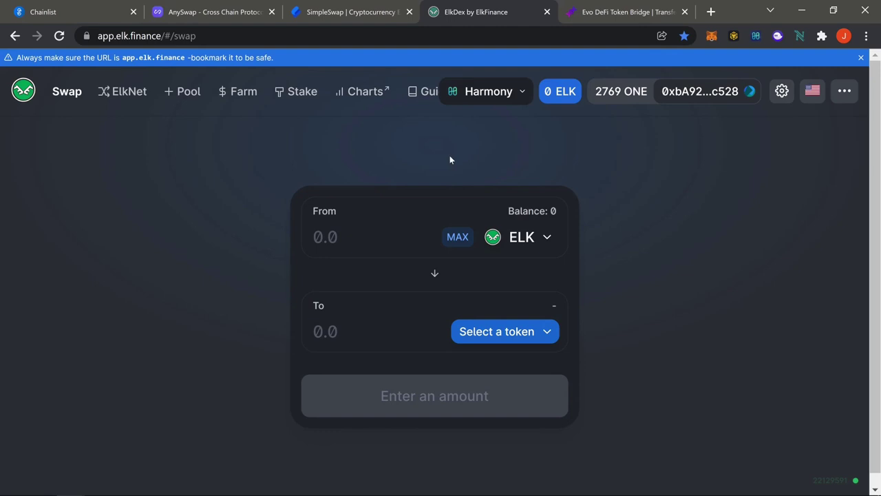
- Switch the MetaMask wallet back to the custom Binance network and close the wallet
{"action": "left_click", "coordinate": [712, 36]}
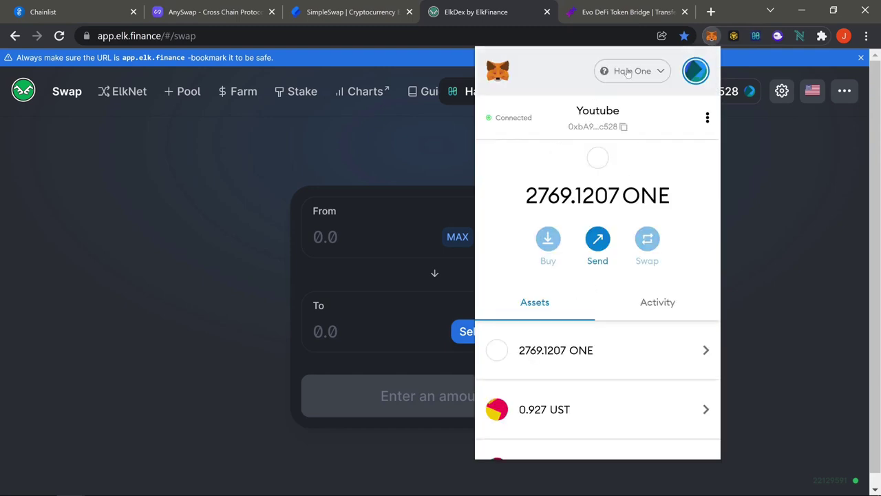
{"action": "left_click", "coordinate": [628, 73]}
{"action": "scroll", "coordinate": [606, 330], "scroll_direction": "down", "scroll_amount": 4}
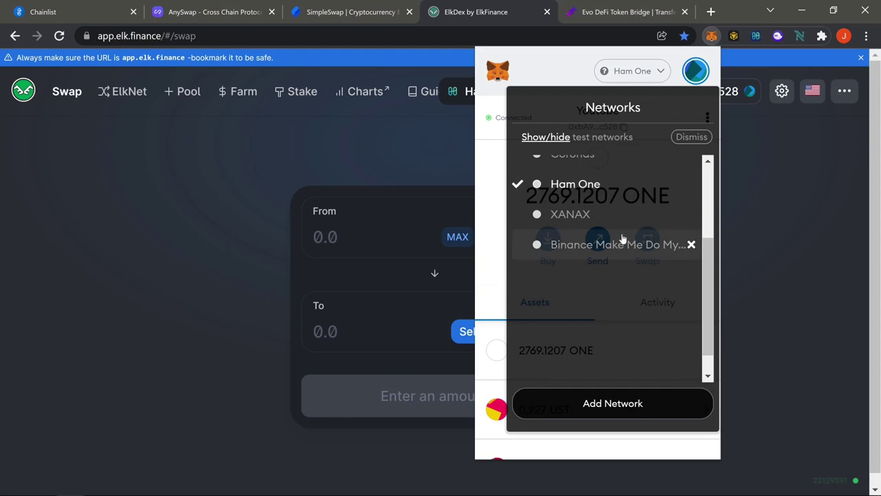
{"action": "left_click", "coordinate": [623, 245]}
{"action": "left_click", "coordinate": [377, 162]}
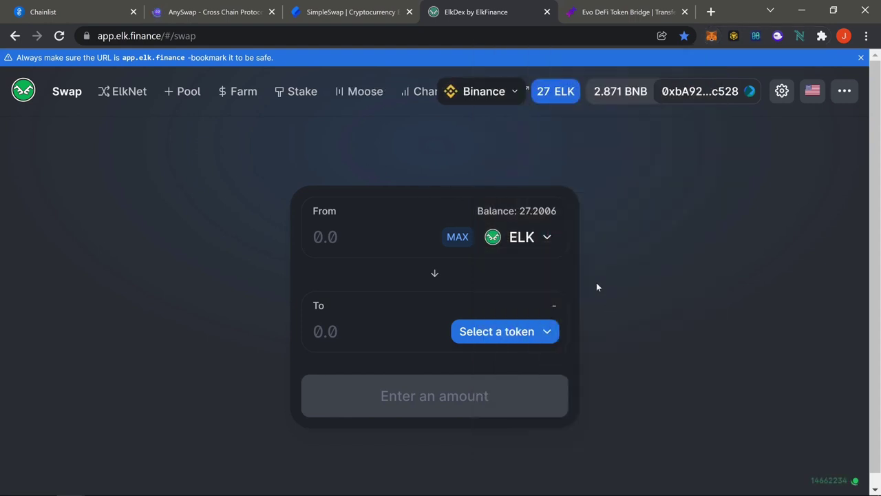
- Reverse the swap direction so ELK is received, and choose BNB as the token to swap from
{"action": "left_click", "coordinate": [435, 273]}
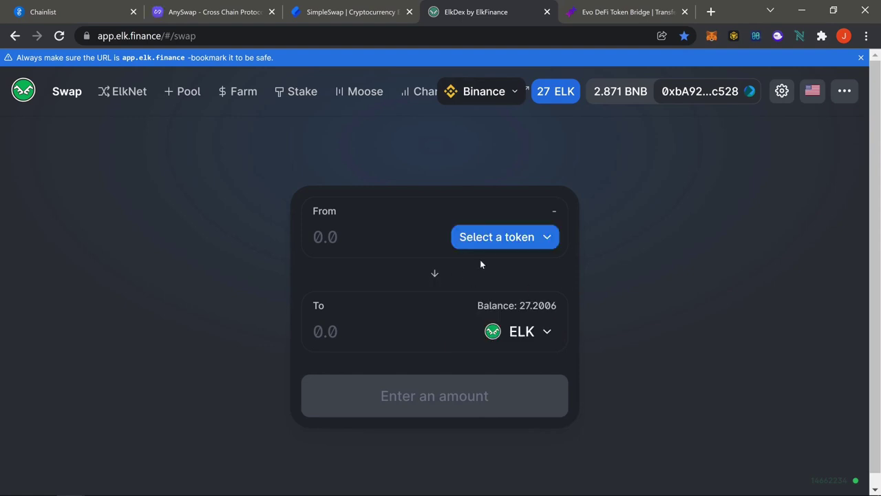
{"action": "left_click", "coordinate": [504, 252]}
{"action": "left_click", "coordinate": [423, 236]}
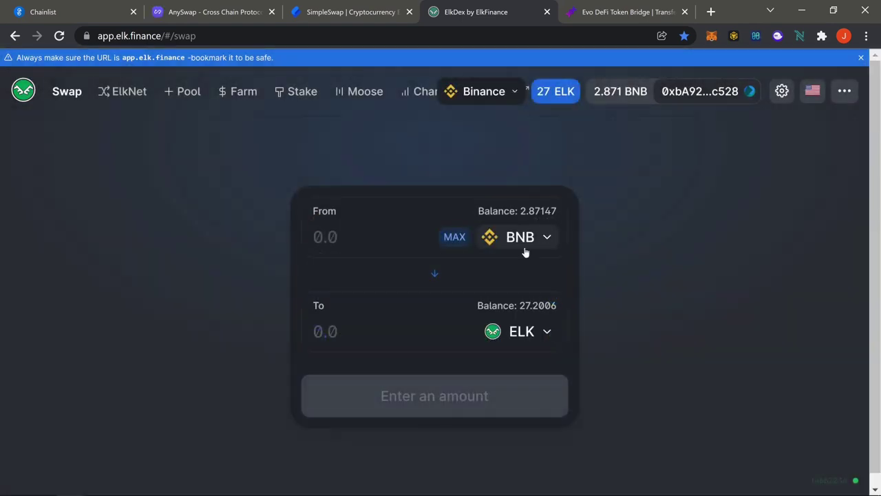
- Set up an ElkNet transfer with Harmony as the target chain and enable swapping 1 ELK for gas
{"action": "left_click", "coordinate": [127, 92]}
{"action": "scroll", "coordinate": [442, 366], "scroll_direction": "down", "scroll_amount": 3}
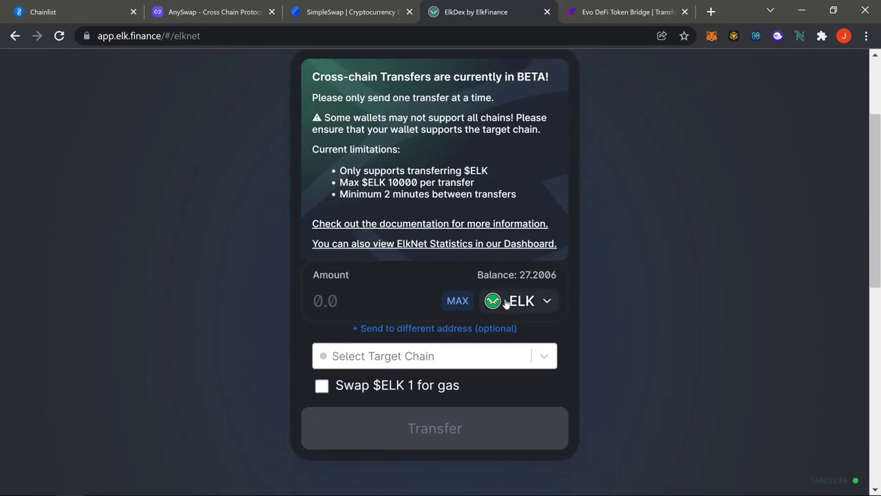
{"action": "left_click", "coordinate": [429, 287]}
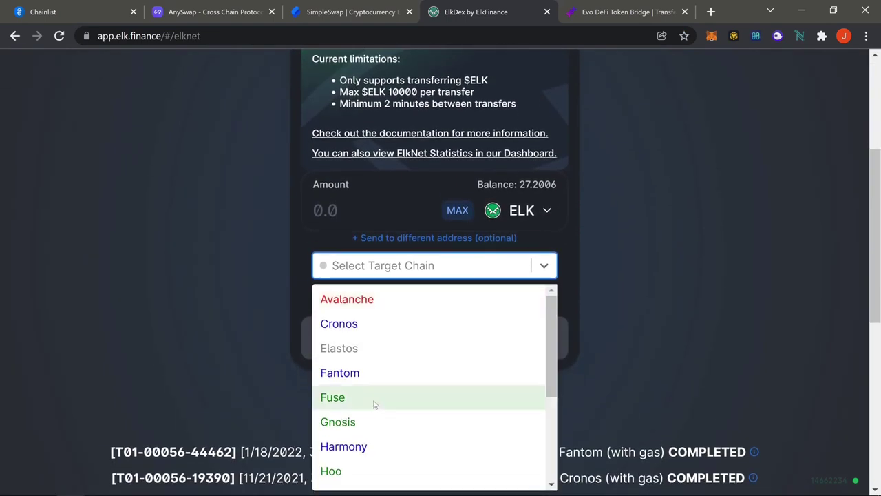
{"action": "left_click", "coordinate": [375, 453]}
{"action": "left_click", "coordinate": [321, 296]}
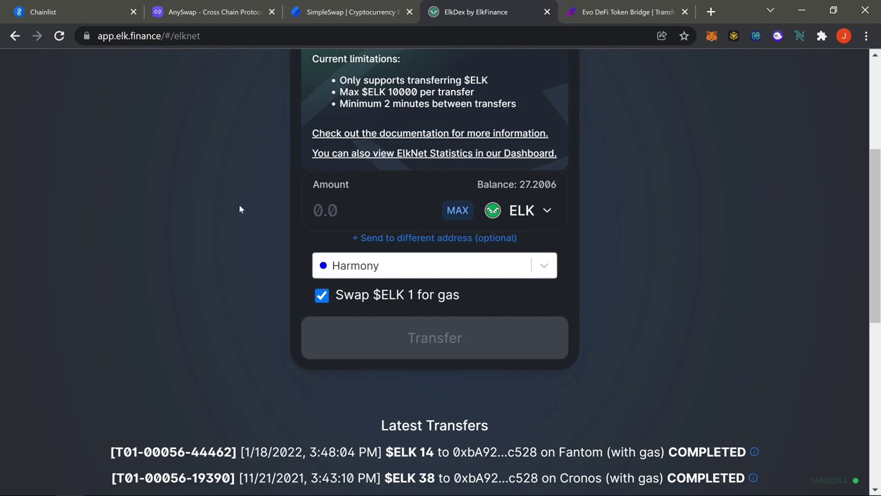
{"action": "scroll", "coordinate": [249, 259], "scroll_direction": "up", "scroll_amount": 3}
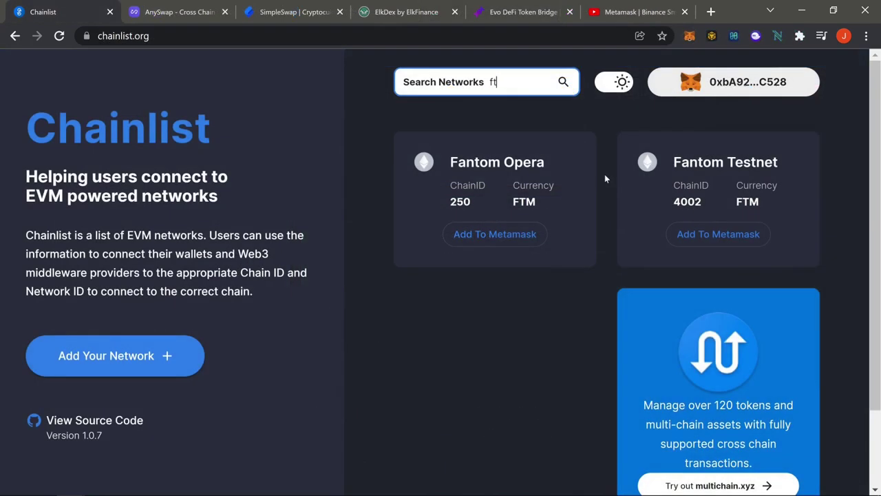
- On Chainlist, check MetaMask's current network, request adding Fantom Opera to MetaMask, and cancel the network switch
{"action": "left_click", "coordinate": [689, 36]}
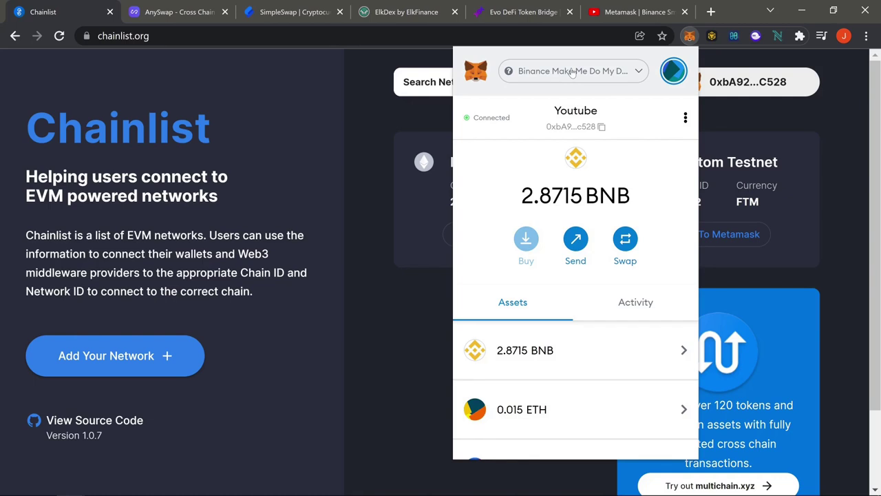
{"action": "left_click", "coordinate": [203, 133]}
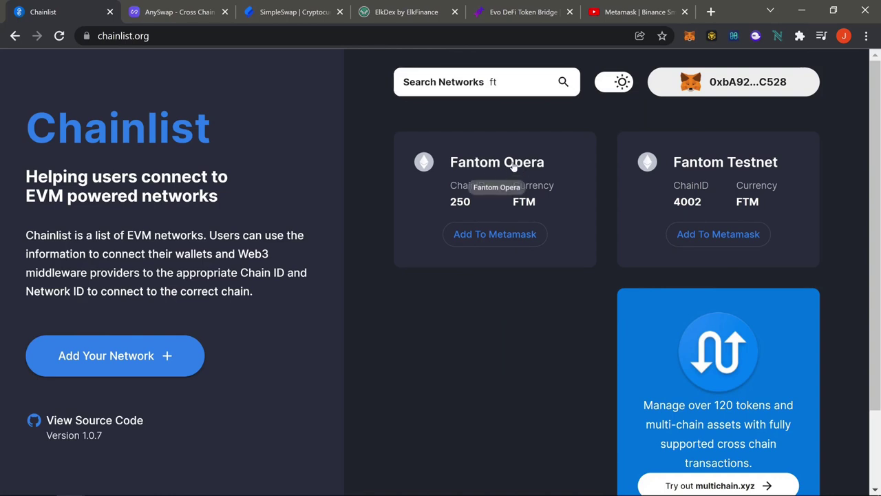
{"action": "left_click", "coordinate": [495, 235]}
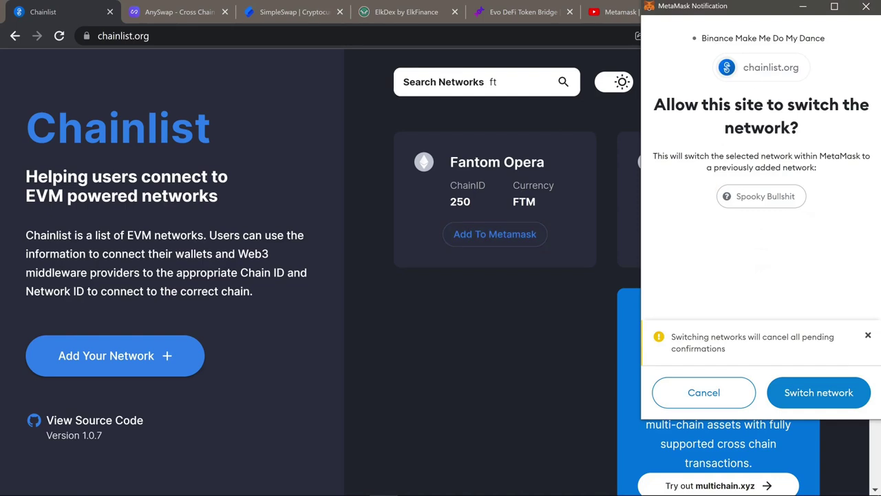
{"action": "left_click", "coordinate": [711, 393]}
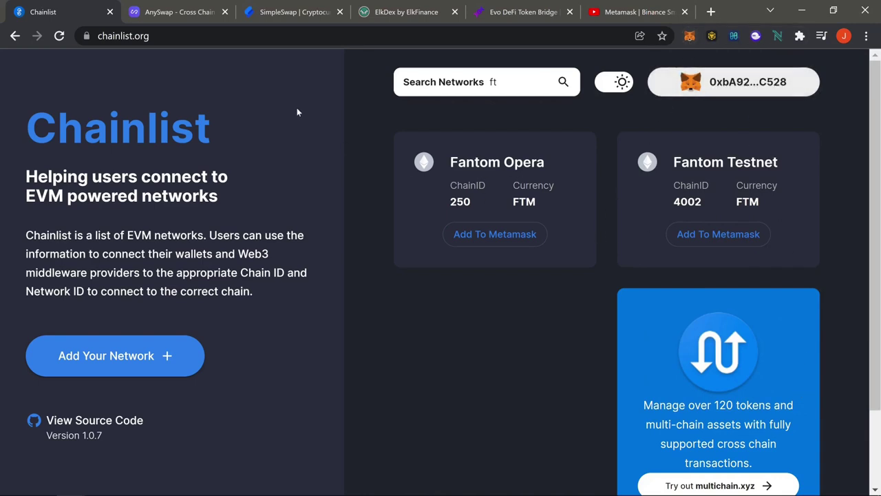
- Switch back to Elk Finance and open its Swap page on Binance
{"action": "left_click", "coordinate": [413, 11]}
{"action": "scroll", "coordinate": [576, 323], "scroll_direction": "up", "scroll_amount": 3}
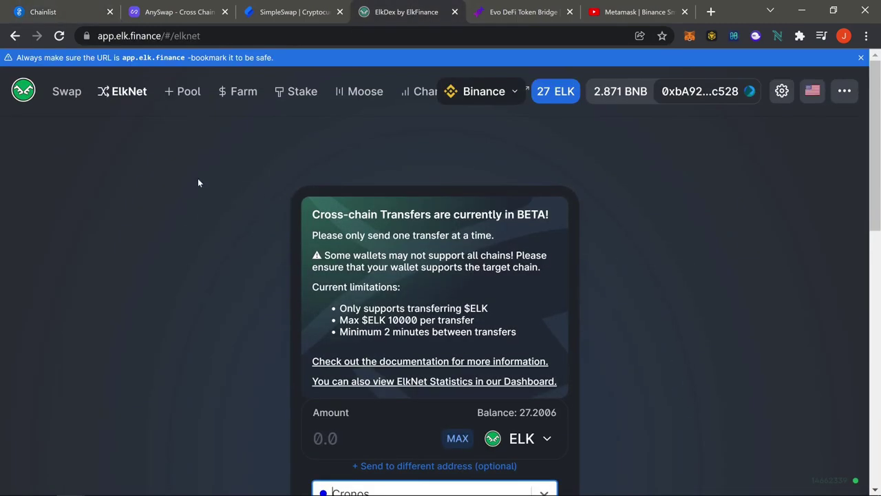
{"action": "left_click", "coordinate": [69, 94]}
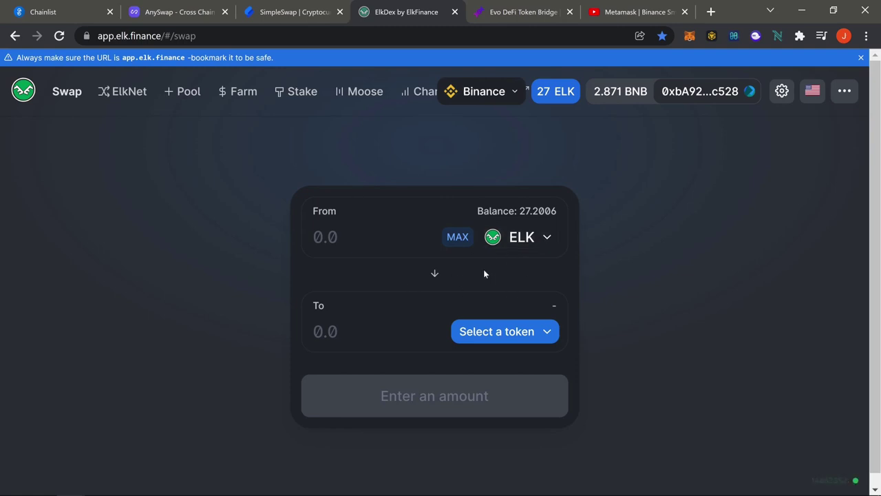
{"action": "left_click", "coordinate": [511, 12]}
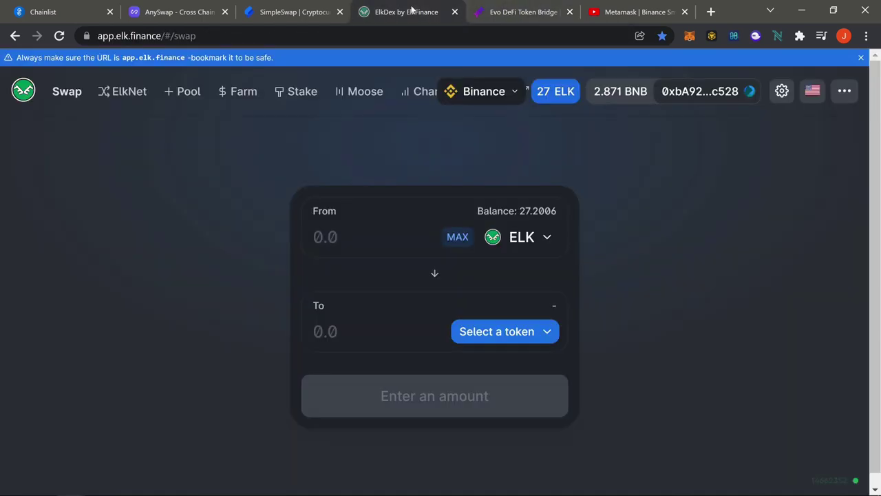
{"action": "left_click", "coordinate": [408, 12]}
{"action": "left_click", "coordinate": [688, 36]}
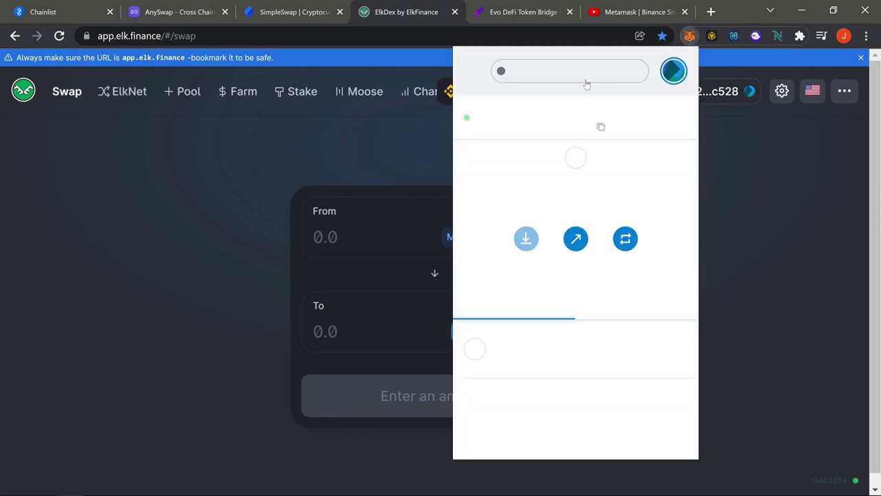
{"action": "left_click", "coordinate": [410, 142]}
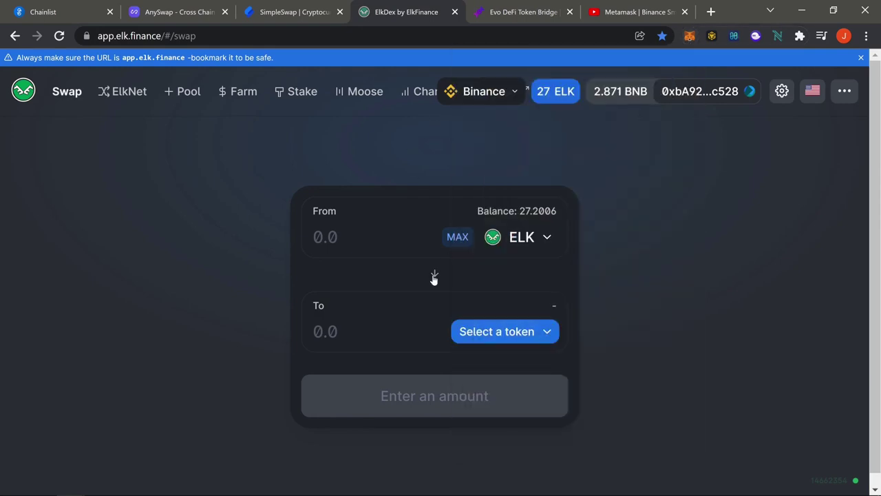
- Reverse the Binance swap so ELK is received, and choose BNB as the token to swap from
{"action": "left_click", "coordinate": [433, 276]}
{"action": "left_click", "coordinate": [497, 242]}
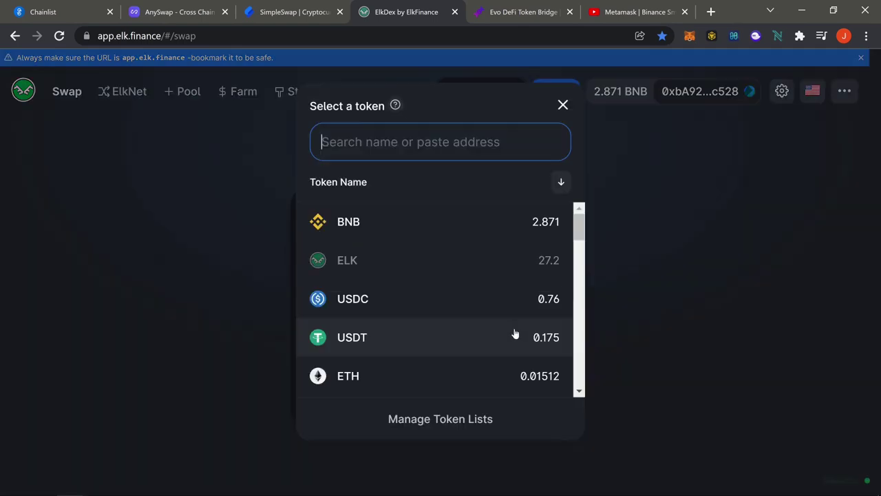
{"action": "left_click", "coordinate": [456, 228]}
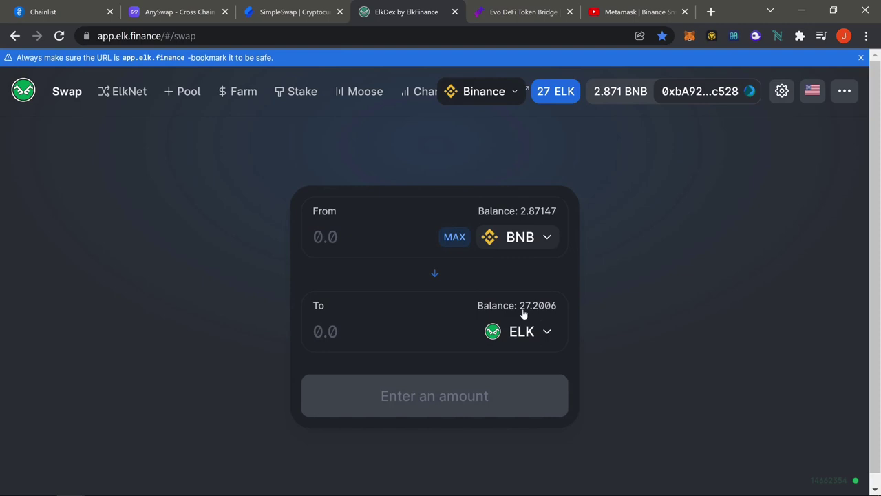
- Reload the ElkNet page and set up a transfer of 20 ELK to Fantom, with 1 ELK swapped for gas
{"action": "left_click", "coordinate": [126, 92]}
{"action": "scroll", "coordinate": [237, 266], "scroll_direction": "down", "scroll_amount": 2}
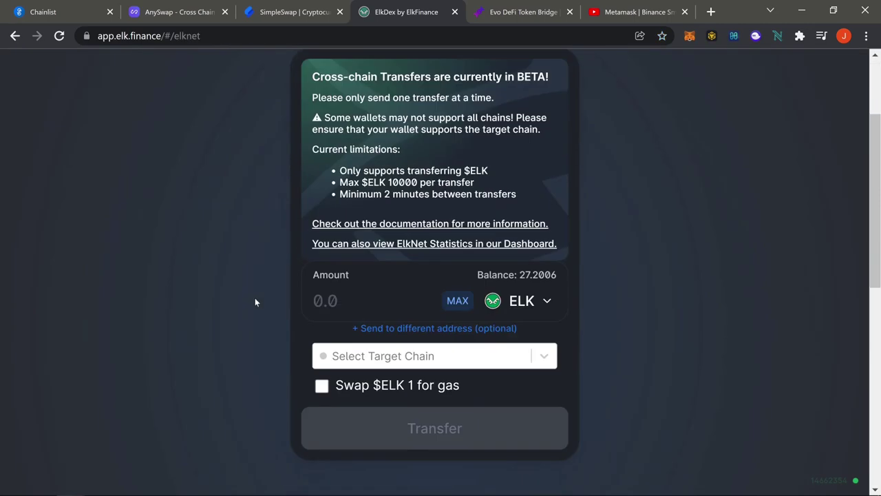
{"action": "left_click", "coordinate": [60, 36]}
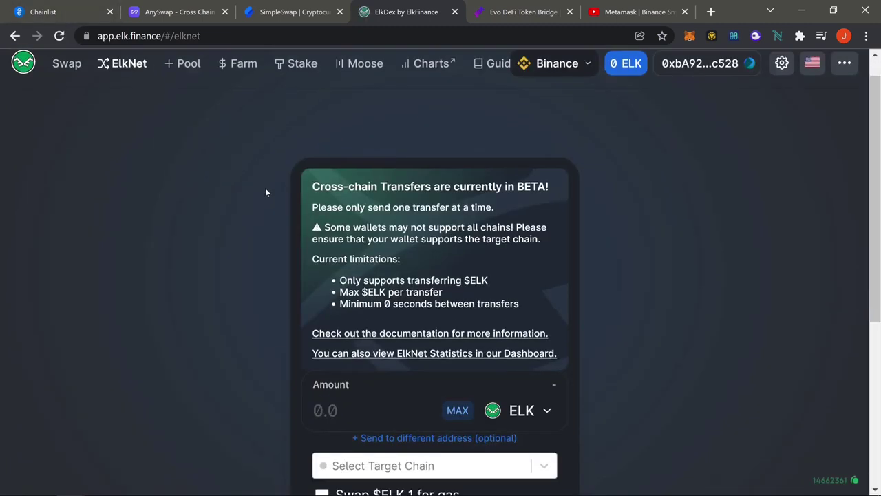
{"action": "scroll", "coordinate": [265, 188], "scroll_direction": "down", "scroll_amount": 3}
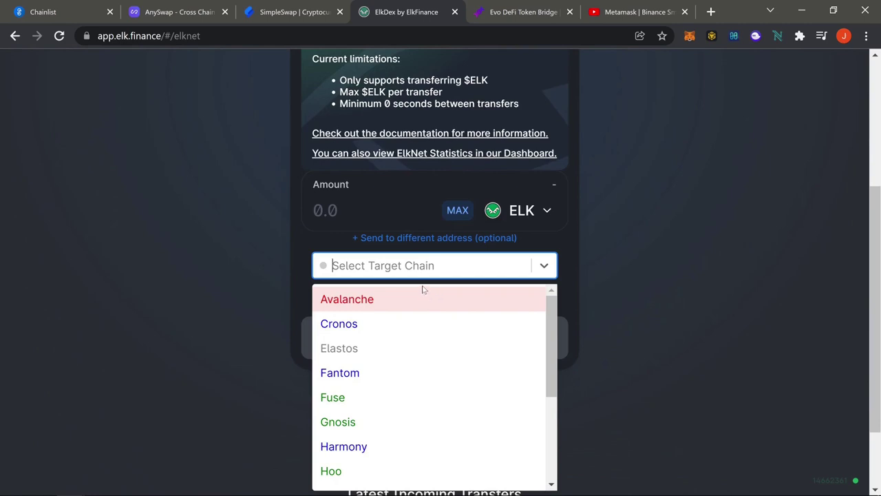
{"action": "scroll", "coordinate": [434, 359], "scroll_direction": "down", "scroll_amount": 3}
{"action": "scroll", "coordinate": [413, 359], "scroll_direction": "up", "scroll_amount": 3}
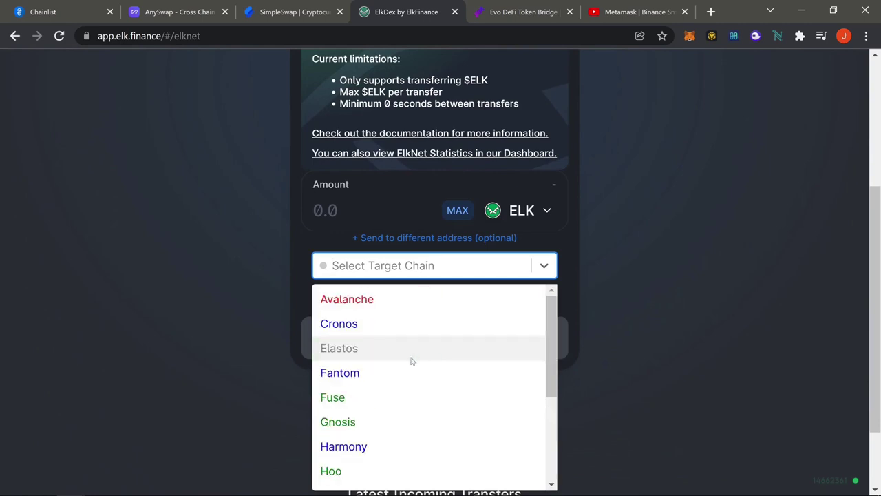
{"action": "left_click", "coordinate": [364, 375]}
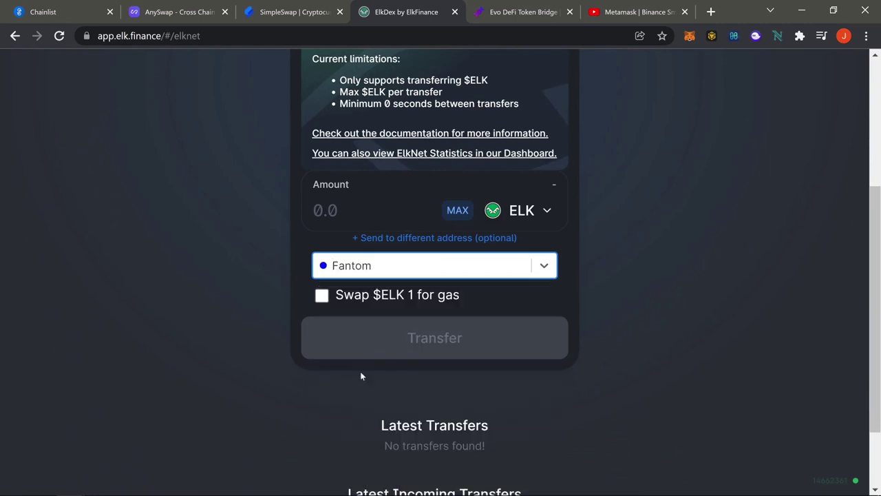
{"action": "left_click", "coordinate": [323, 296]}
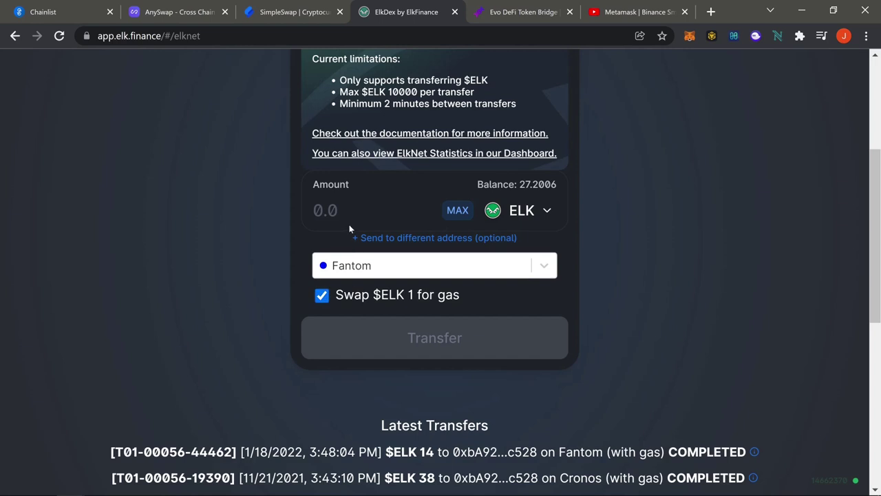
{"action": "type", "text": "20"}
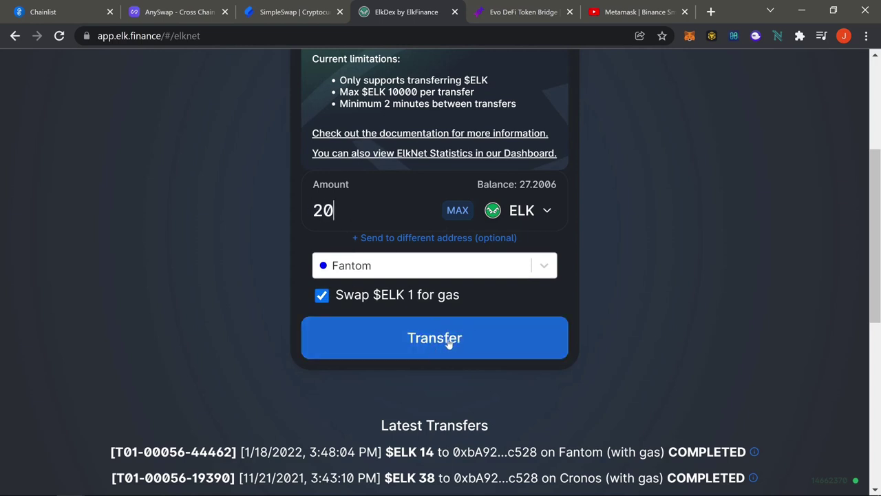
- Review the latest transfers and latest incoming transfers listed below the ElkNet form
{"action": "scroll", "coordinate": [633, 211], "scroll_direction": "down", "scroll_amount": 4}
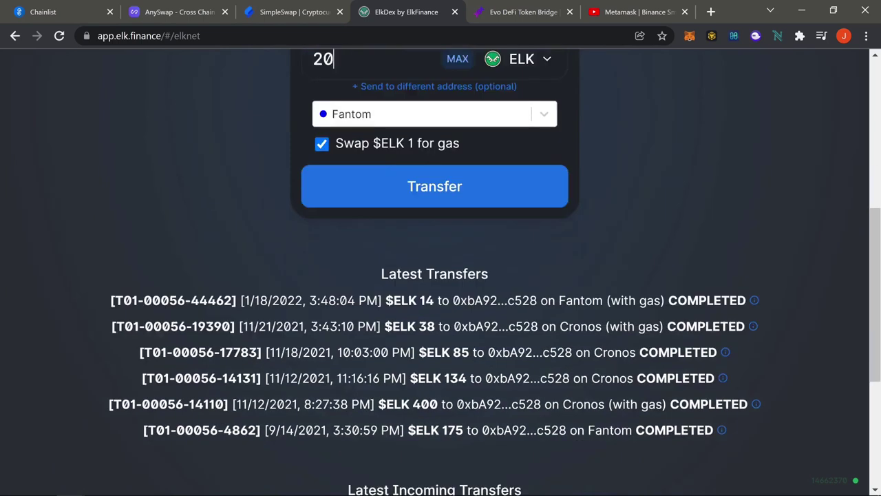
{"action": "scroll", "coordinate": [616, 330], "scroll_direction": "down", "scroll_amount": 2}
{"action": "scroll", "coordinate": [617, 330], "scroll_direction": "up", "scroll_amount": 8}
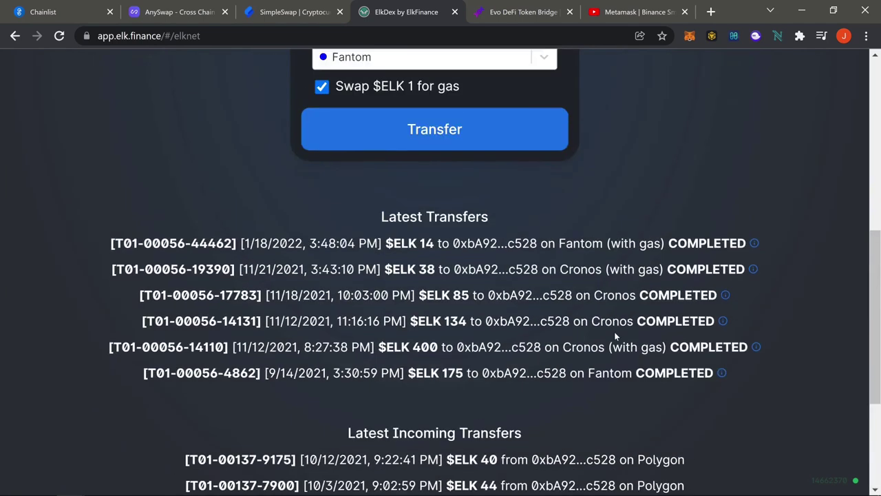
{"action": "scroll", "coordinate": [620, 330], "scroll_direction": "down", "scroll_amount": 1}
{"action": "scroll", "coordinate": [620, 328], "scroll_direction": "up", "scroll_amount": 1}
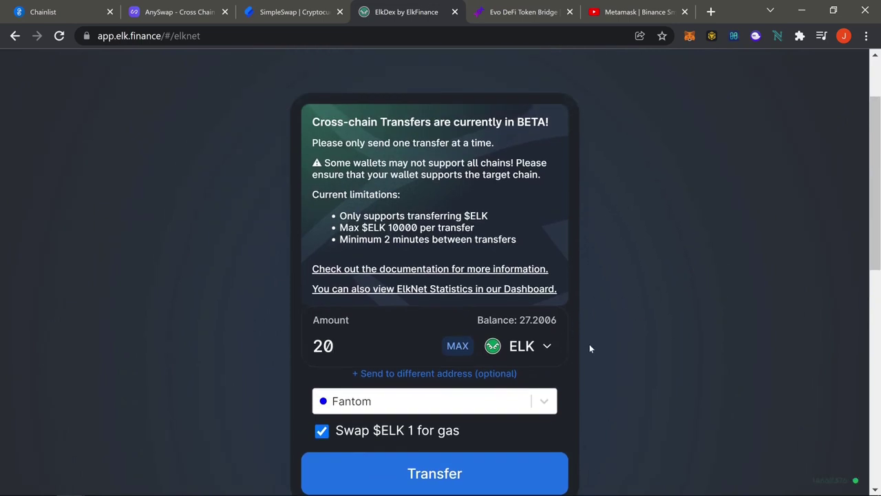
{"action": "scroll", "coordinate": [593, 341], "scroll_direction": "up", "scroll_amount": 2}
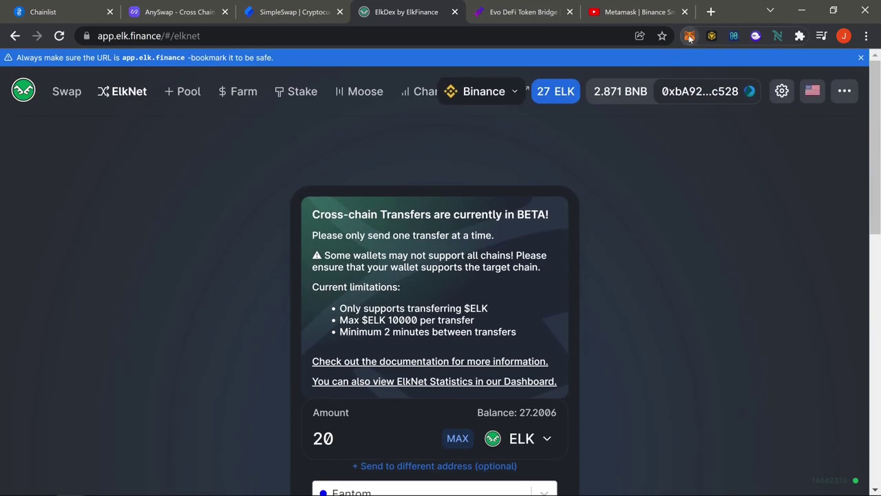
- Switch MetaMask from the Binance network to the Fantom network saved as Spooky Bullshit
{"action": "left_click", "coordinate": [690, 37]}
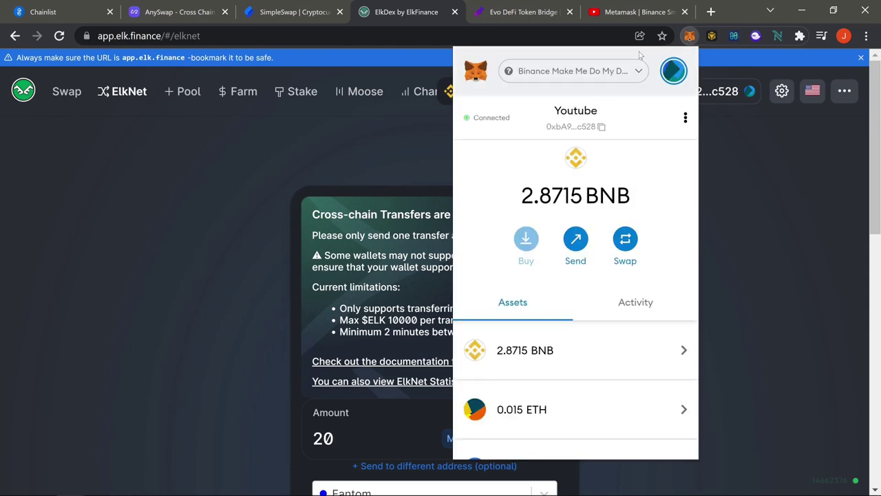
{"action": "left_click", "coordinate": [573, 74]}
{"action": "scroll", "coordinate": [565, 236], "scroll_direction": "down", "scroll_amount": 2}
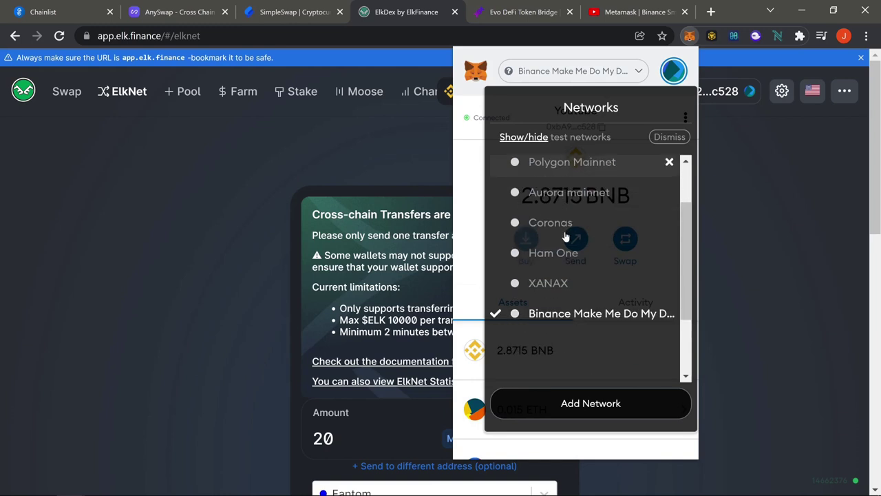
{"action": "scroll", "coordinate": [581, 300], "scroll_direction": "up", "scroll_amount": 2}
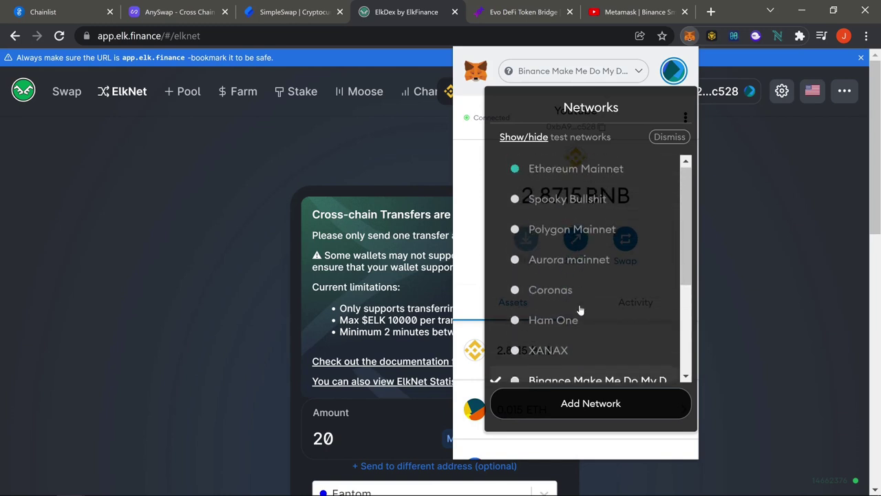
{"action": "left_click", "coordinate": [578, 202]}
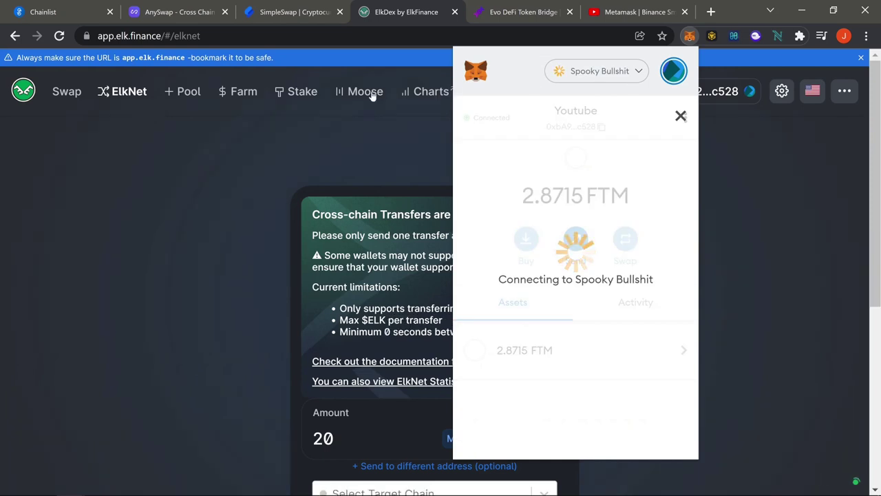
- Open Elk Finance's Swap page on Fantom, check the wallet in MetaMask, and choose FTM as the token to receive for ELK
{"action": "left_click", "coordinate": [69, 95]}
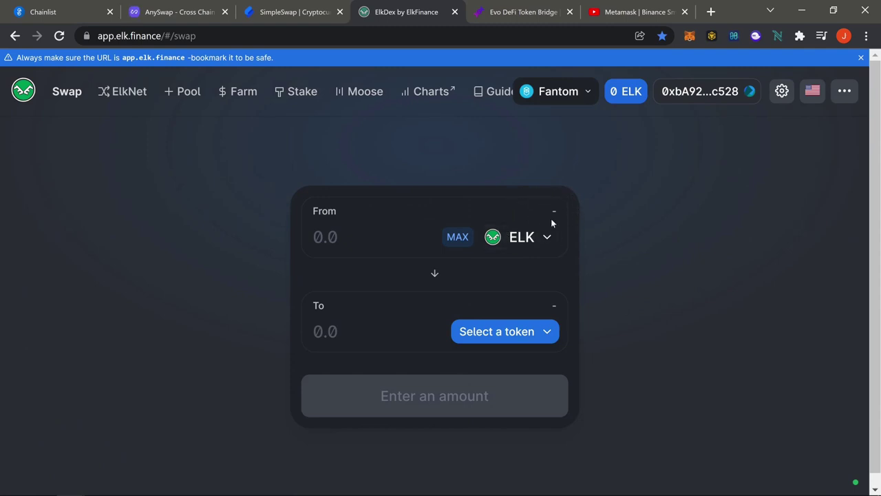
{"action": "left_click", "coordinate": [691, 36]}
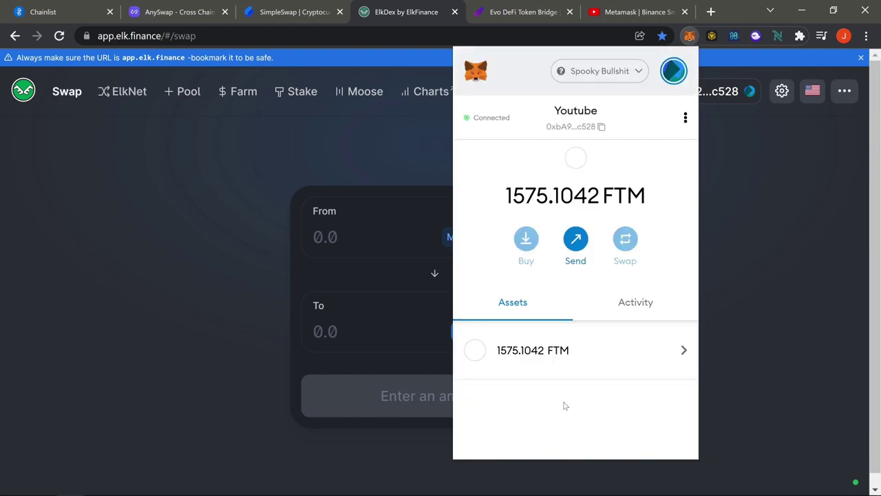
{"action": "left_click", "coordinate": [735, 252]}
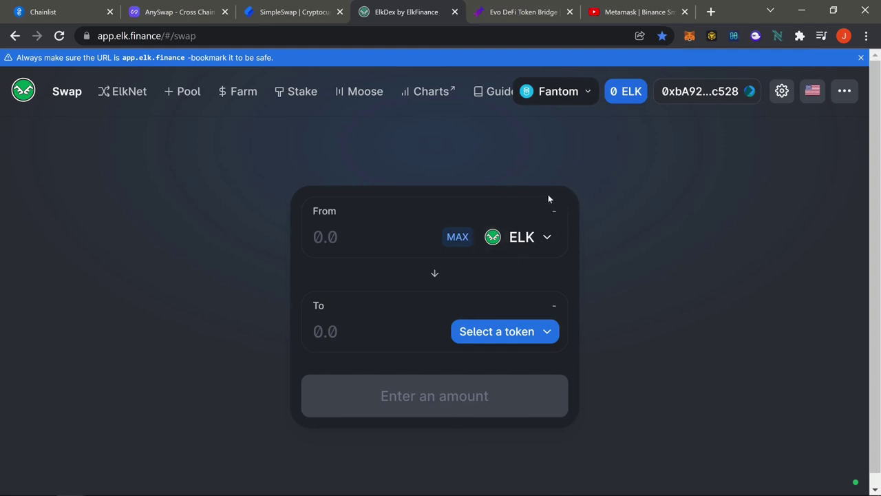
{"action": "left_click", "coordinate": [525, 333]}
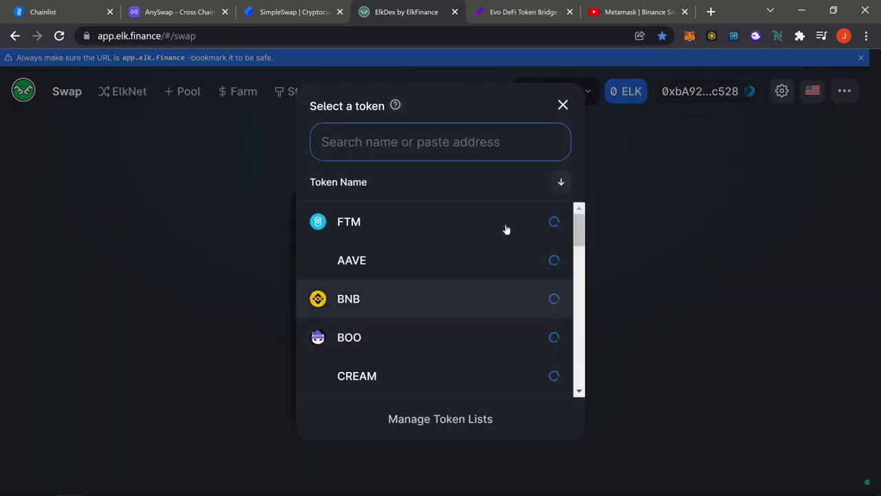
{"action": "left_click", "coordinate": [465, 219]}
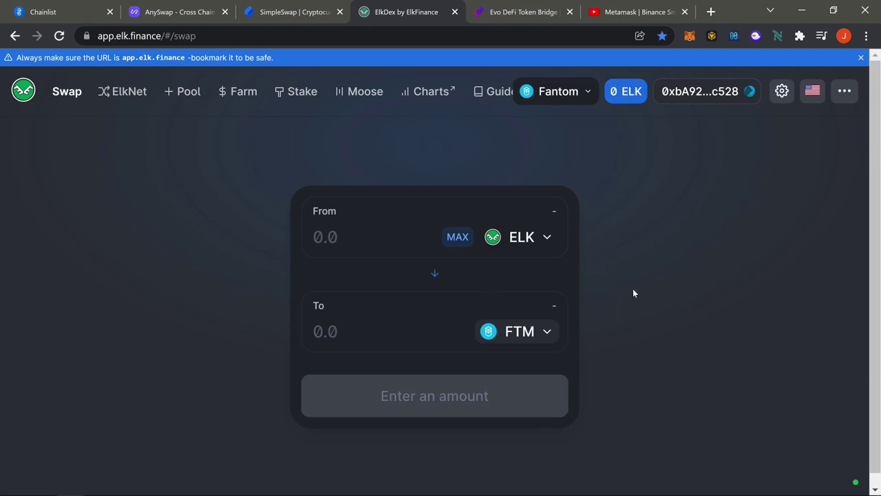
- Go to the EVODeFi bridge and switch the wallet to the BSC source network, approving the change in MetaMask
{"action": "left_click", "coordinate": [522, 11]}
{"action": "scroll", "coordinate": [654, 130], "scroll_direction": "up", "scroll_amount": 1}
{"action": "scroll", "coordinate": [652, 125], "scroll_direction": "down", "scroll_amount": 1}
{"action": "scroll", "coordinate": [661, 164], "scroll_direction": "up", "scroll_amount": 1}
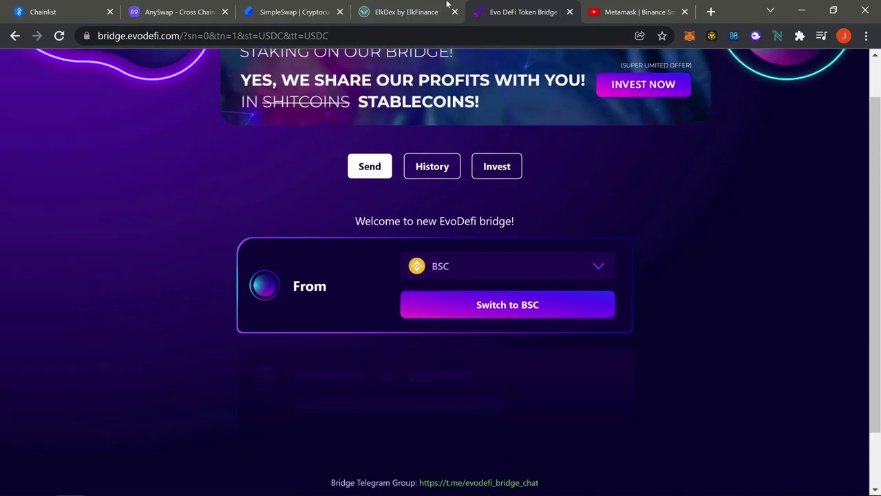
{"action": "left_click", "coordinate": [446, 11]}
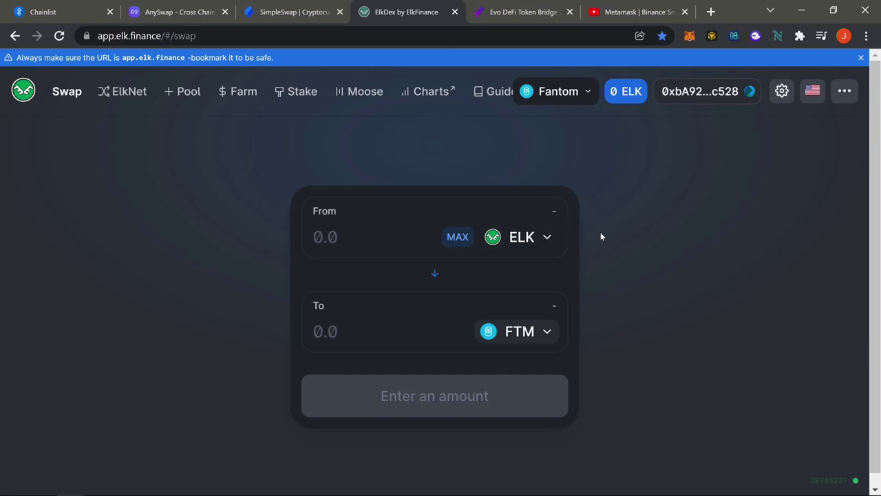
{"action": "left_click", "coordinate": [521, 11]}
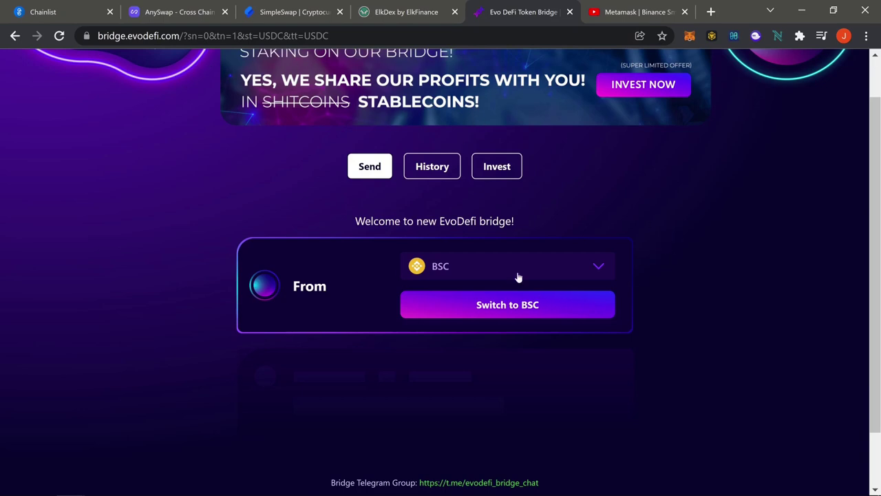
{"action": "left_click", "coordinate": [522, 305]}
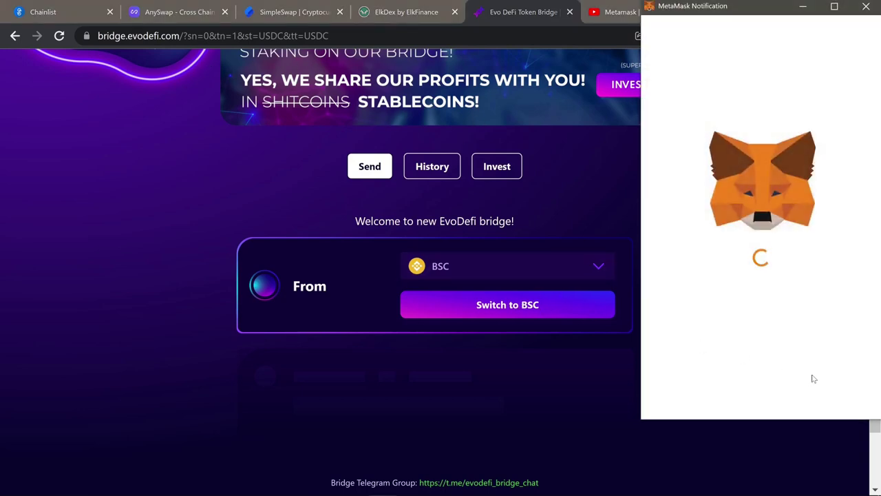
{"action": "left_click", "coordinate": [814, 395]}
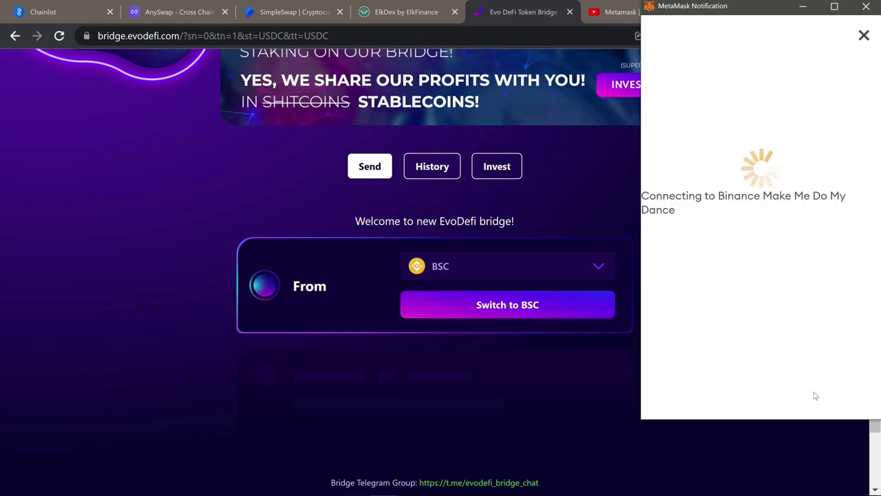
- Set Fantom as the bridge's destination network and enter 3000 USDC as the amount to send
{"action": "scroll", "coordinate": [654, 234], "scroll_direction": "down", "scroll_amount": 2}
{"action": "left_click", "coordinate": [504, 198]}
{"action": "left_click", "coordinate": [476, 294]}
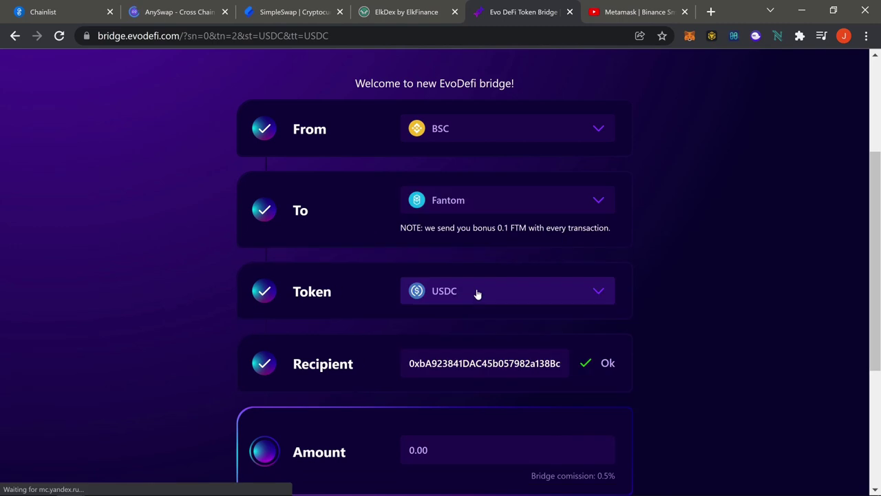
{"action": "scroll", "coordinate": [643, 227], "scroll_direction": "down", "scroll_amount": 2}
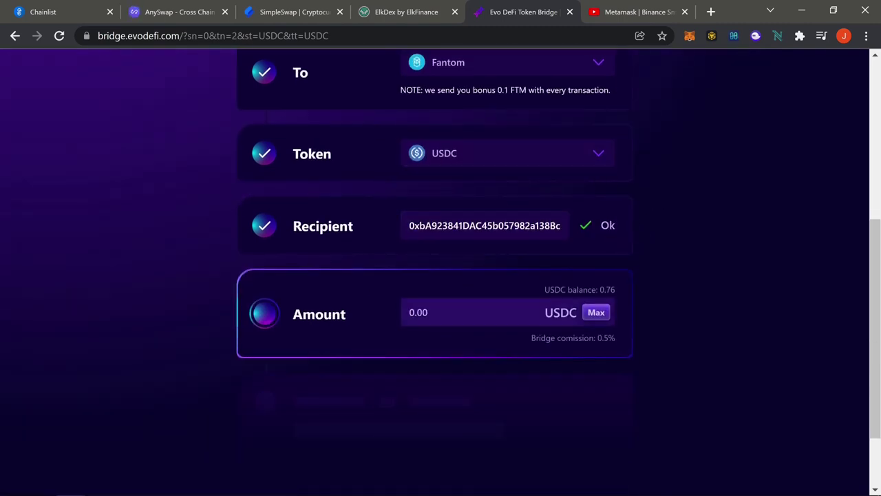
{"action": "left_click", "coordinate": [409, 312]}
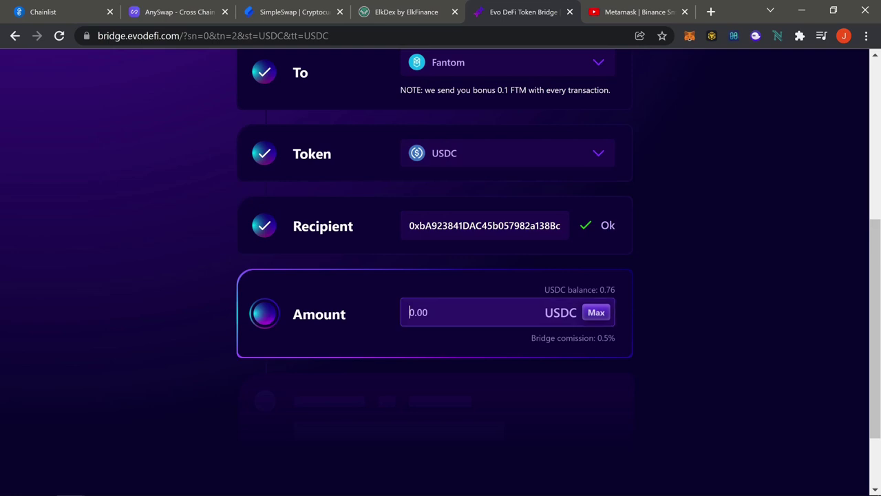
{"action": "type", "text": "3000"}
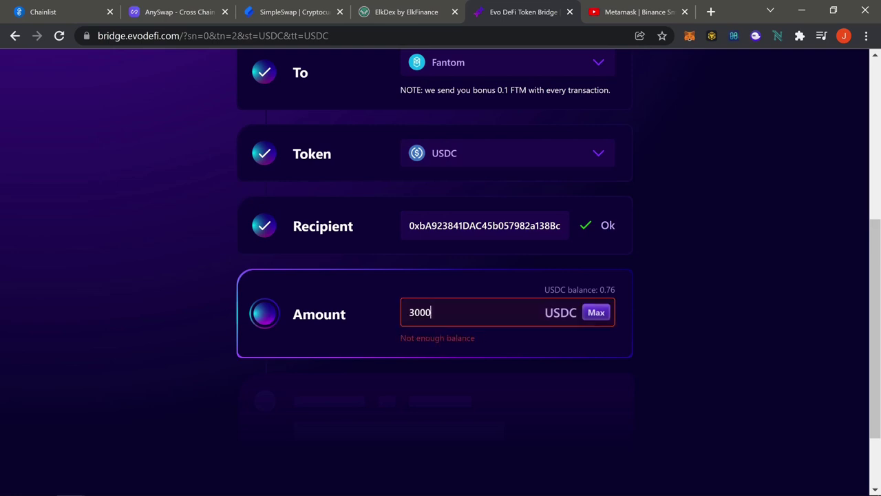
{"action": "scroll", "coordinate": [715, 324], "scroll_direction": "down", "scroll_amount": 1}
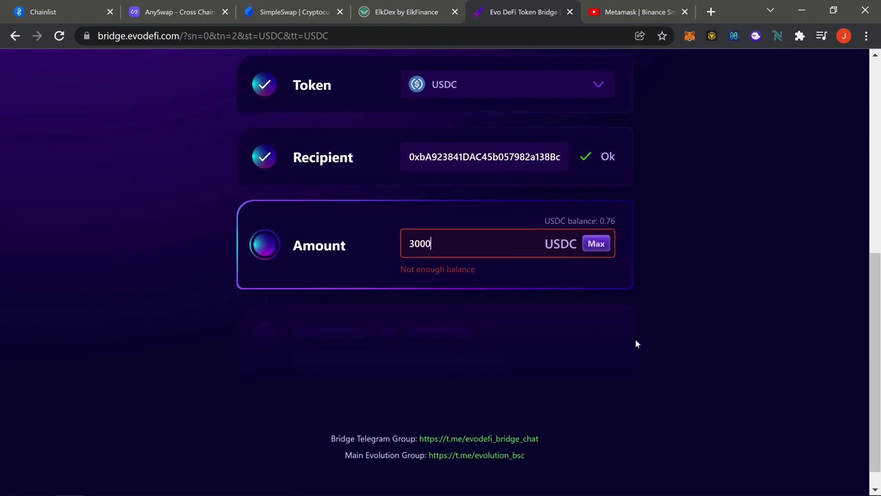
- Clear the 3000 USDC amount from the bridge's send form
{"action": "scroll", "coordinate": [641, 341], "scroll_direction": "up", "scroll_amount": 1}
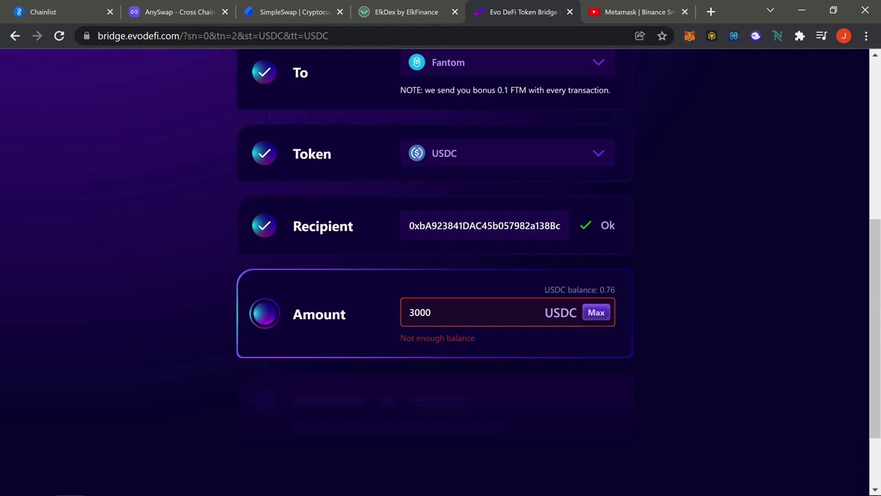
{"action": "scroll", "coordinate": [440, 325], "scroll_direction": "up", "scroll_amount": 1}
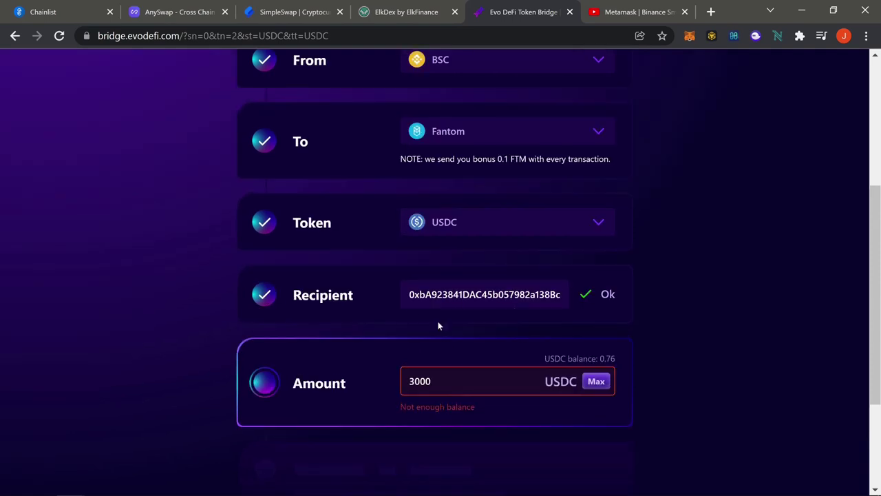
{"action": "scroll", "coordinate": [627, 398], "scroll_direction": "down", "scroll_amount": 1}
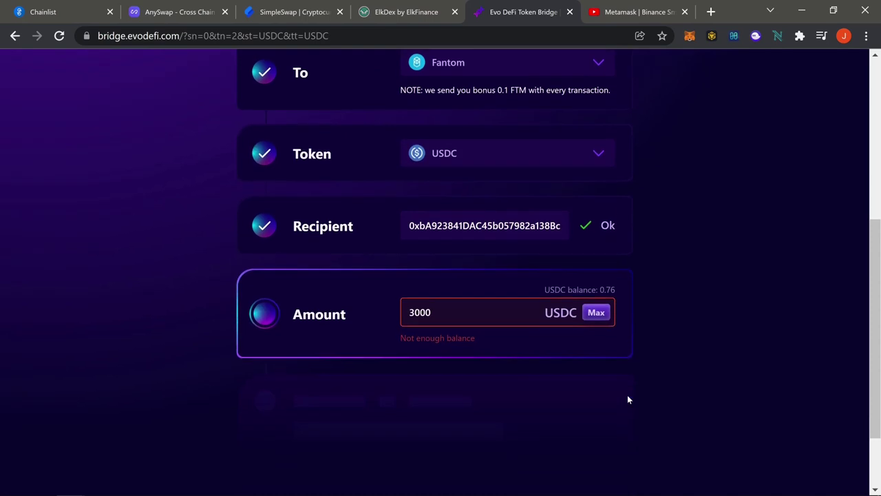
{"action": "key", "text": "BackSpace"}
{"action": "key", "text": "BackSpace"}
{"action": "key", "text": "BackSpace"}
{"action": "key", "text": "BackSpace"}
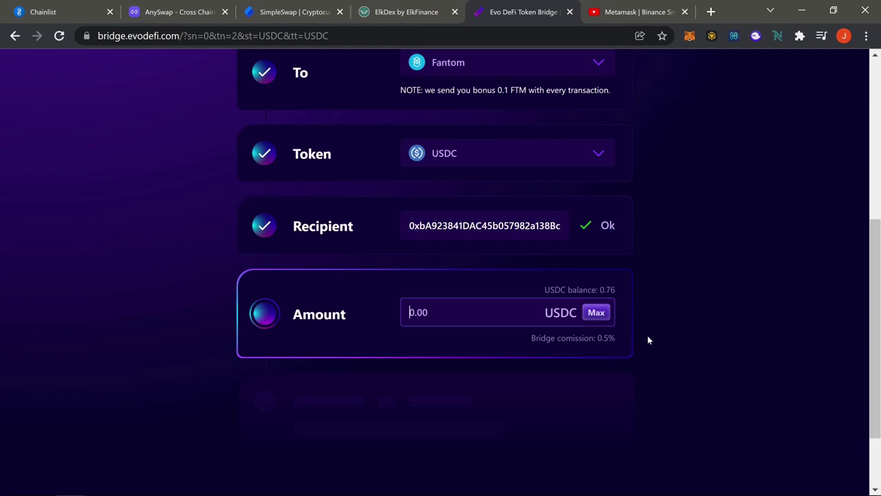
- Review the BSC to Fantom bridge settings and the FTM bonus note, checking Elk Finance's Swap page in between
{"action": "scroll", "coordinate": [647, 337], "scroll_direction": "up", "scroll_amount": 3}
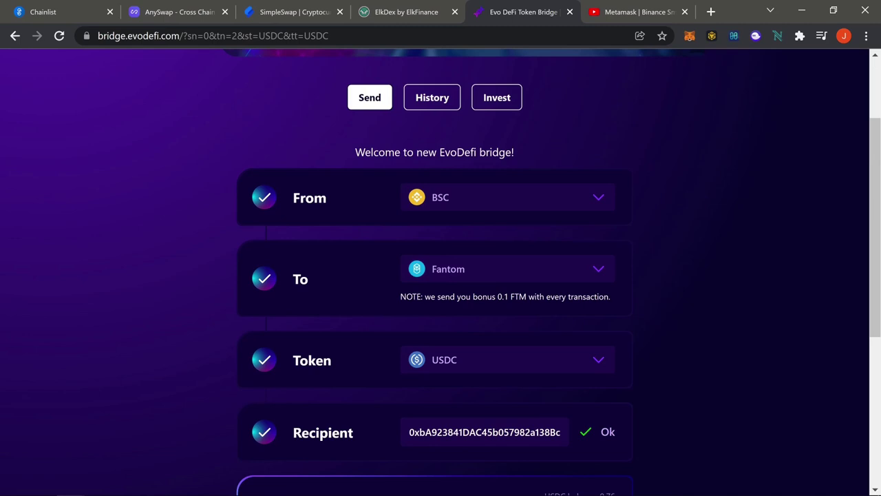
{"action": "mouse_move", "coordinate": [431, 297]}
{"action": "left_mouse_down"}
{"action": "mouse_move", "coordinate": [508, 297]}
{"action": "mouse_move", "coordinate": [436, 297]}
{"action": "left_mouse_up"}
{"action": "left_click", "coordinate": [465, 304]}
{"action": "left_click", "coordinate": [395, 10]}
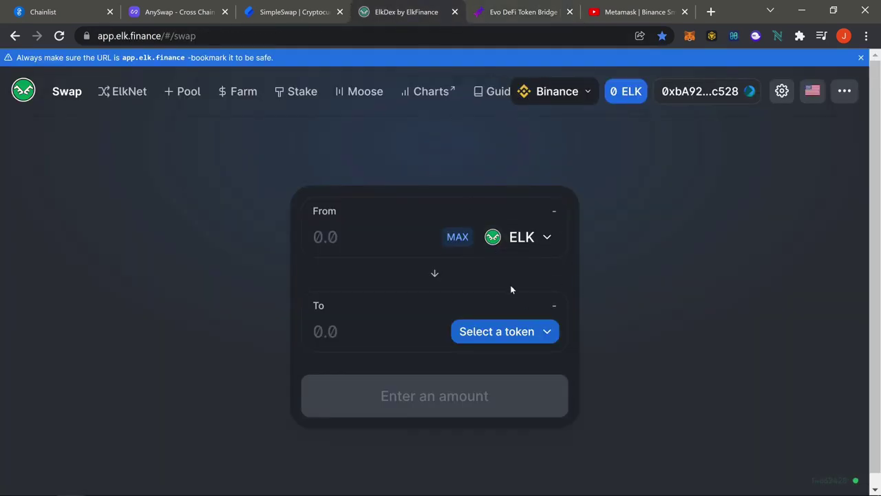
{"action": "left_click", "coordinate": [488, 13]}
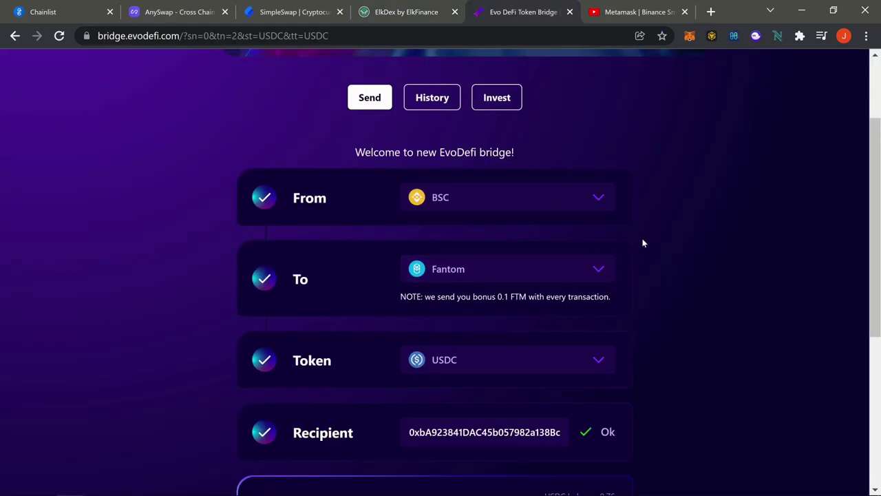
{"action": "scroll", "coordinate": [642, 287], "scroll_direction": "up", "scroll_amount": 1}
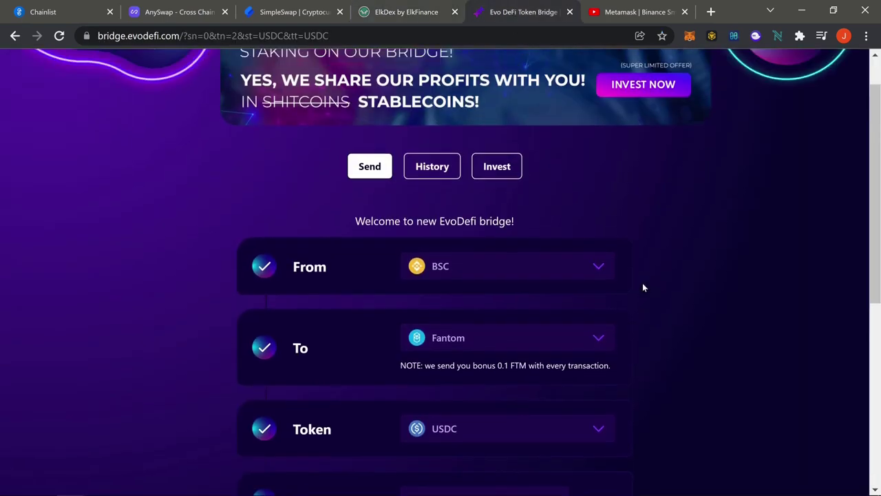
- Open Elk Finance's ElkNet page and choose Fantom as the target chain for the ELK transfer
{"action": "left_click", "coordinate": [393, 14]}
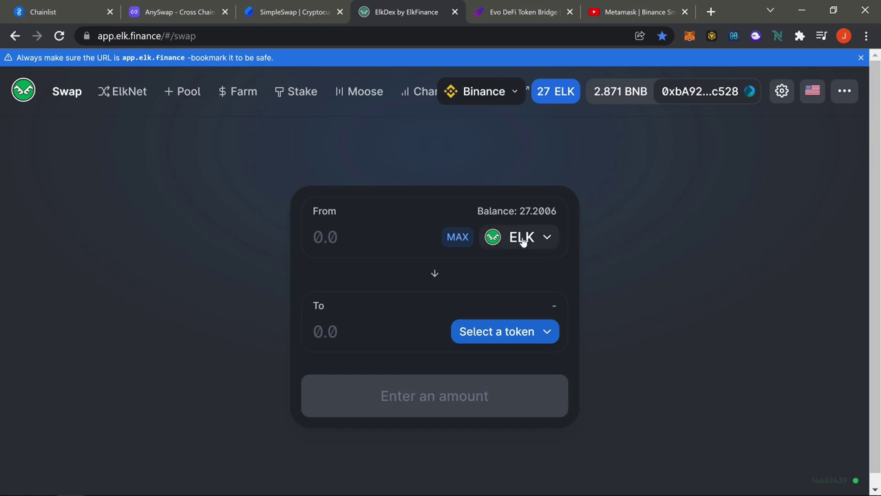
{"action": "left_click", "coordinate": [124, 90]}
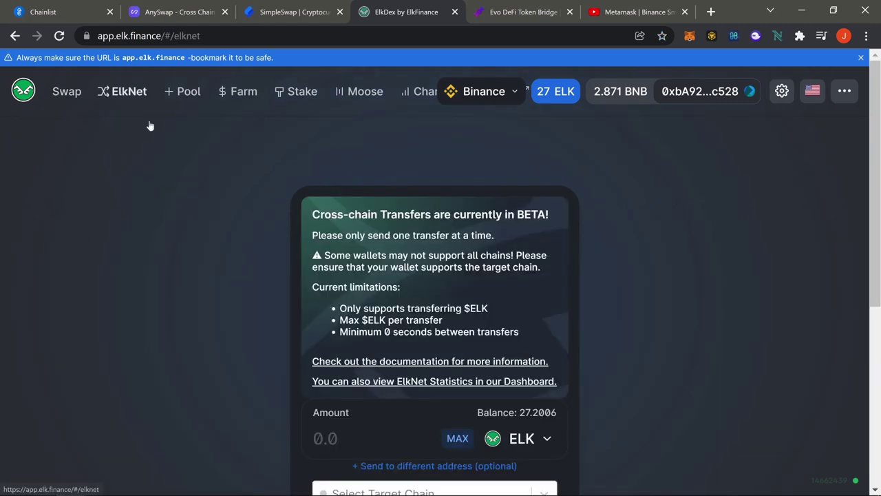
{"action": "scroll", "coordinate": [586, 315], "scroll_direction": "down", "scroll_amount": 2}
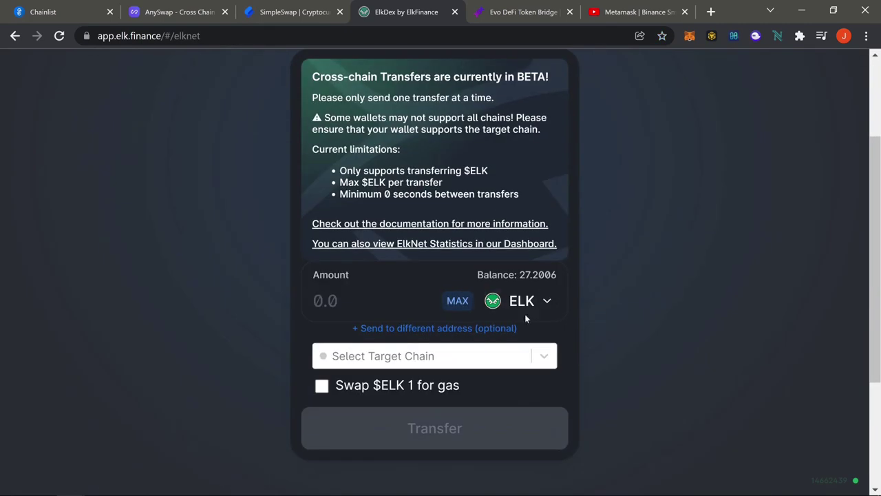
{"action": "left_click", "coordinate": [427, 355]}
{"action": "scroll", "coordinate": [383, 360], "scroll_direction": "down", "scroll_amount": 3}
{"action": "scroll", "coordinate": [399, 356], "scroll_direction": "up", "scroll_amount": 3}
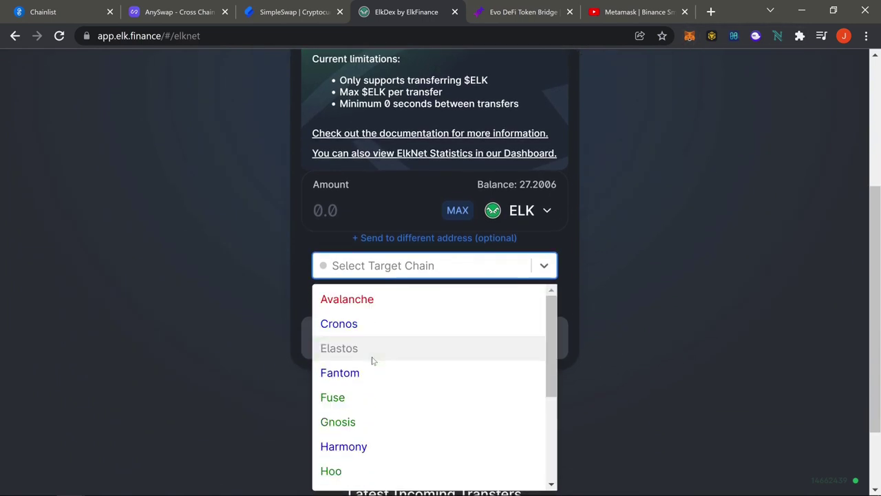
{"action": "left_click", "coordinate": [370, 373]}
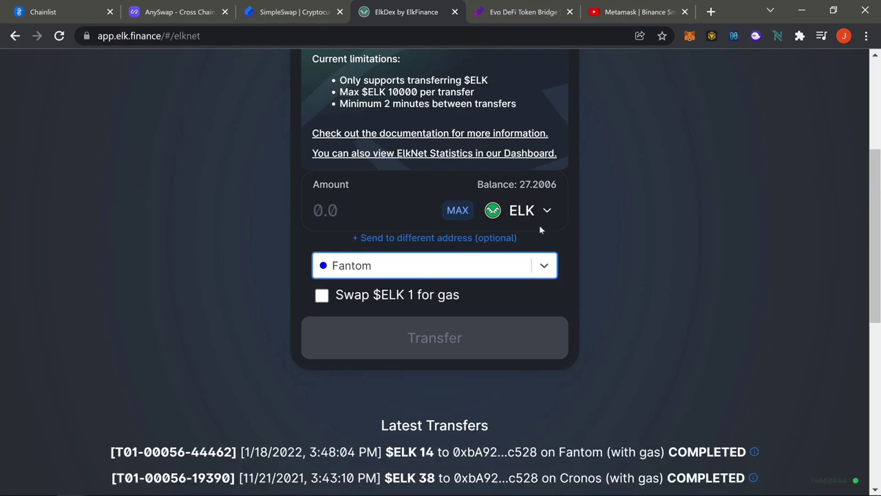
- Look through the wallet's latest outgoing and incoming ElkNet transfers below the transfer form
{"action": "scroll", "coordinate": [611, 252], "scroll_direction": "down", "scroll_amount": 4}
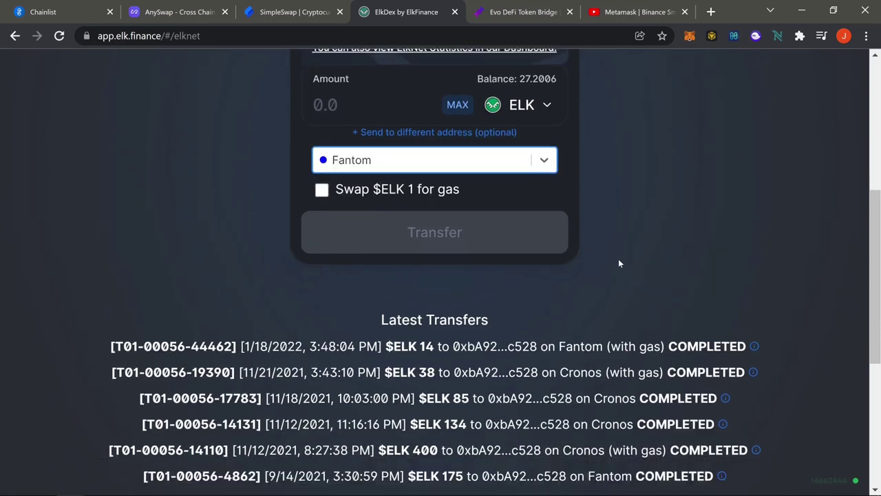
{"action": "scroll", "coordinate": [620, 310], "scroll_direction": "down", "scroll_amount": 2}
{"action": "scroll", "coordinate": [527, 407], "scroll_direction": "up", "scroll_amount": 5}
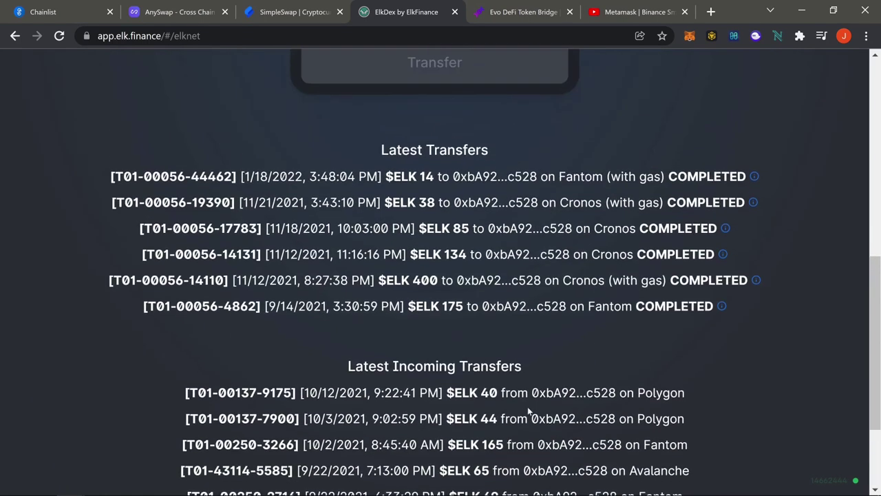
{"action": "scroll", "coordinate": [551, 406], "scroll_direction": "up", "scroll_amount": 4}
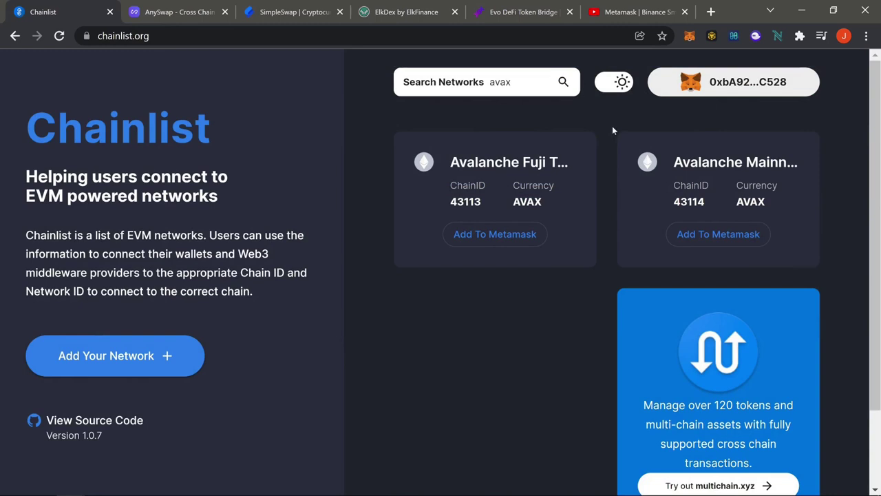
- Check the wallet's selected network and assets in MetaMask from the Chainlist page
{"action": "left_click", "coordinate": [690, 37]}
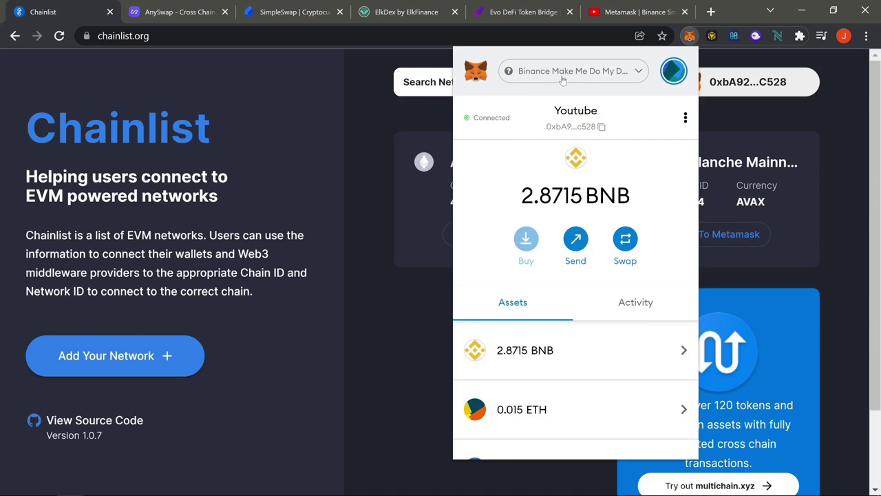
{"action": "left_click", "coordinate": [371, 115]}
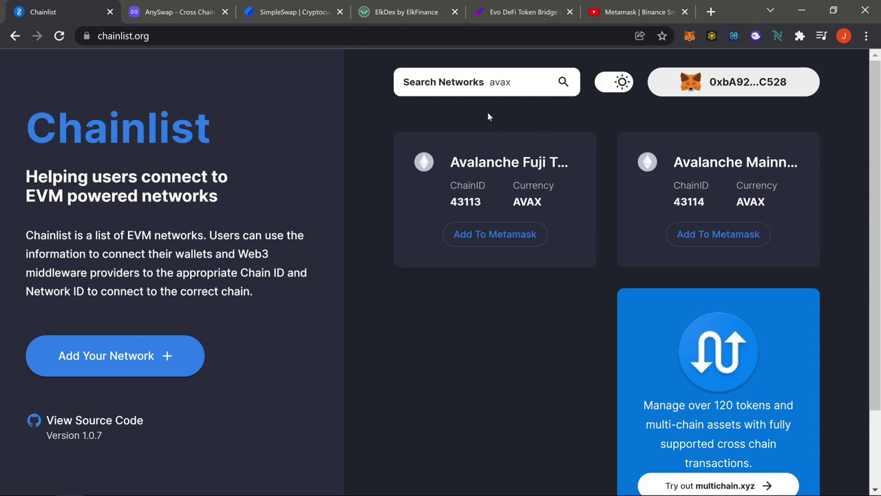
{"action": "left_click", "coordinate": [690, 36]}
{"action": "left_click", "coordinate": [298, 128]}
{"action": "left_click", "coordinate": [511, 82]}
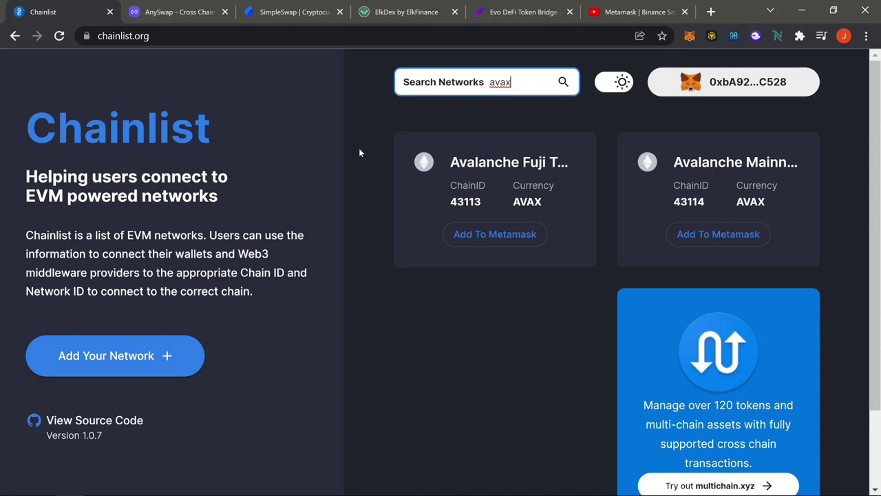
- Reverse the swap direction on Elk Finance's Swap page and choose BNB as the token to exchange for ELK
{"action": "left_click", "coordinate": [399, 13]}
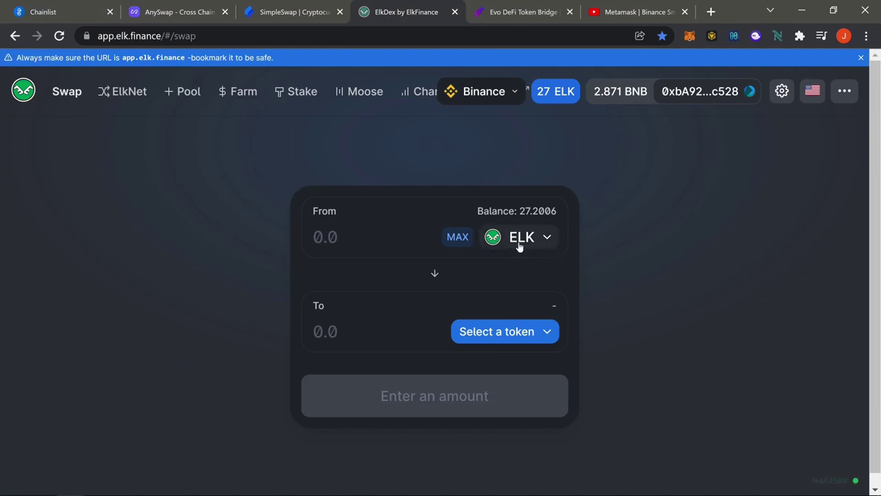
{"action": "left_click", "coordinate": [434, 277]}
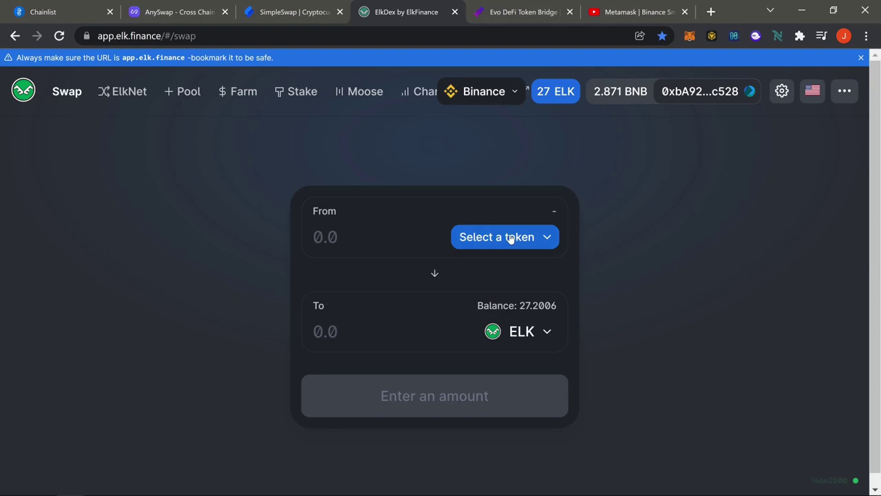
{"action": "left_click", "coordinate": [513, 238]}
{"action": "left_click", "coordinate": [450, 235]}
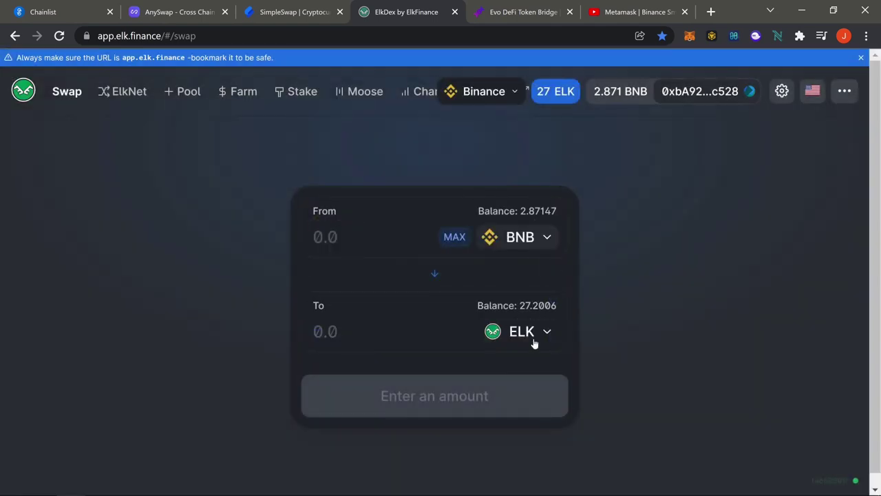
- Open the ElkNet page and examine the available target chains, the past transfers and the transfer limitations
{"action": "left_click", "coordinate": [128, 94]}
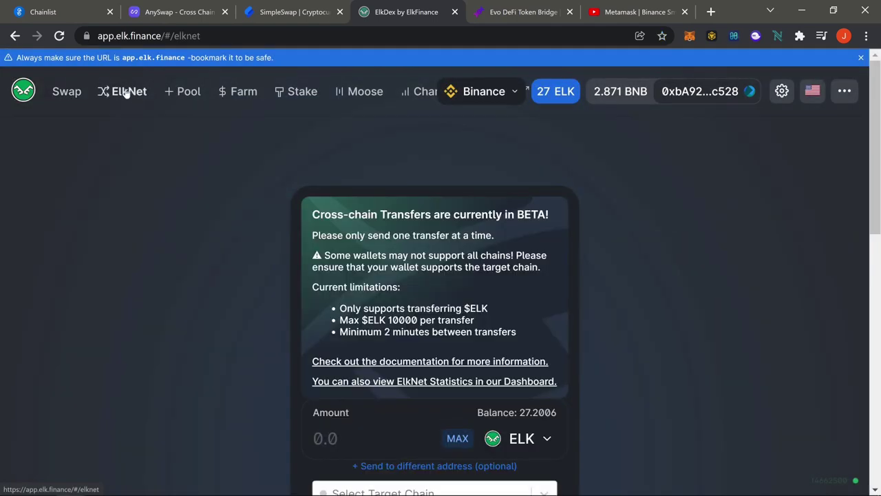
{"action": "scroll", "coordinate": [199, 239], "scroll_direction": "down", "scroll_amount": 1}
{"action": "scroll", "coordinate": [199, 239], "scroll_direction": "down", "scroll_amount": 2}
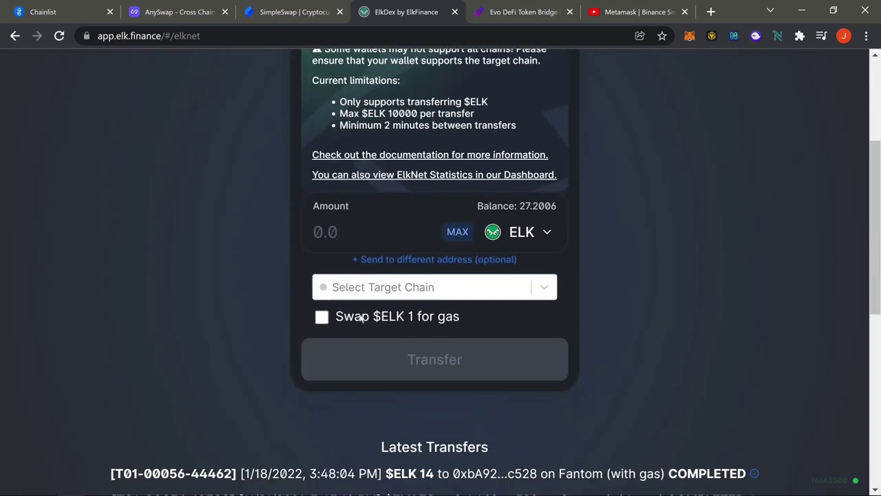
{"action": "left_click", "coordinate": [427, 287]}
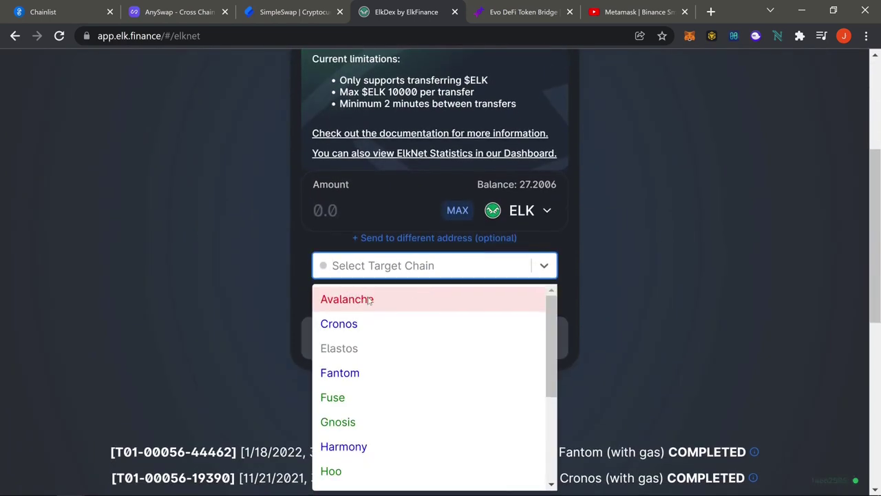
{"action": "left_click", "coordinate": [217, 224]}
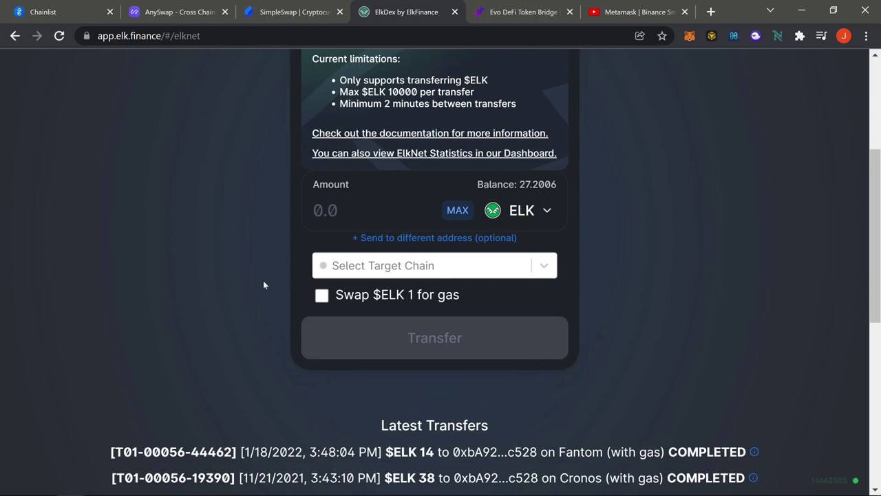
{"action": "scroll", "coordinate": [692, 328], "scroll_direction": "down", "scroll_amount": 6}
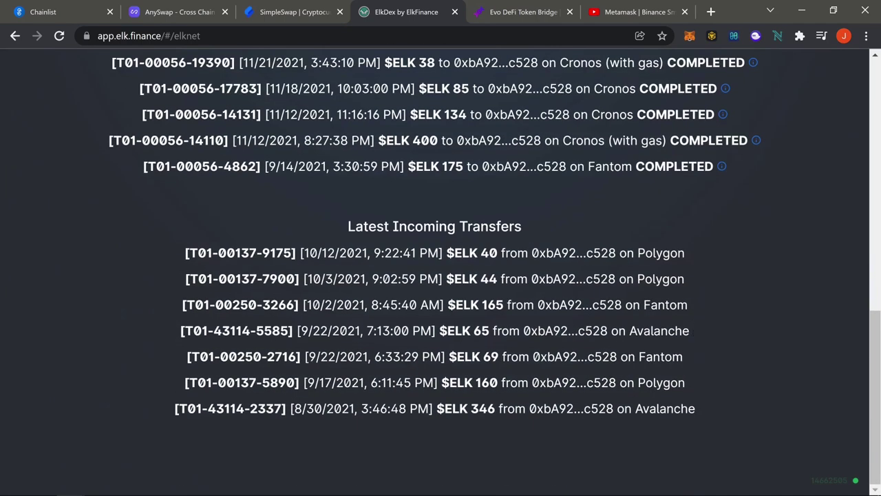
{"action": "scroll", "coordinate": [618, 397], "scroll_direction": "up", "scroll_amount": 4}
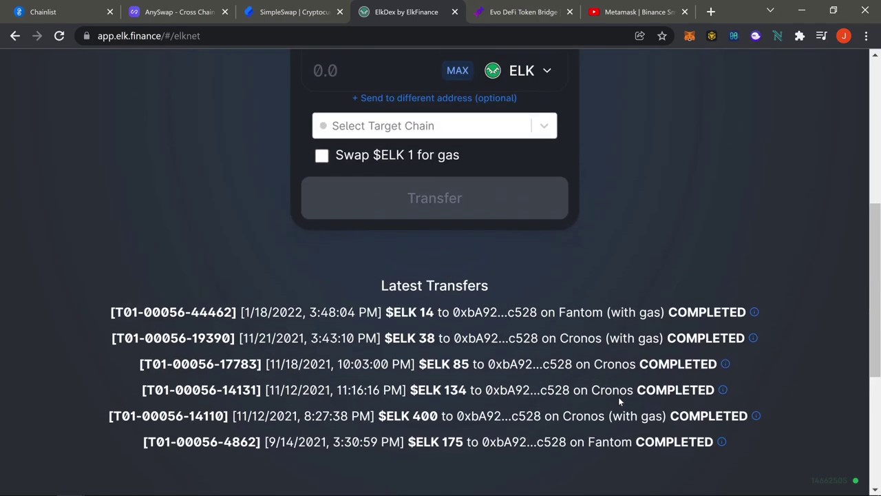
{"action": "scroll", "coordinate": [583, 379], "scroll_direction": "up", "scroll_amount": 4}
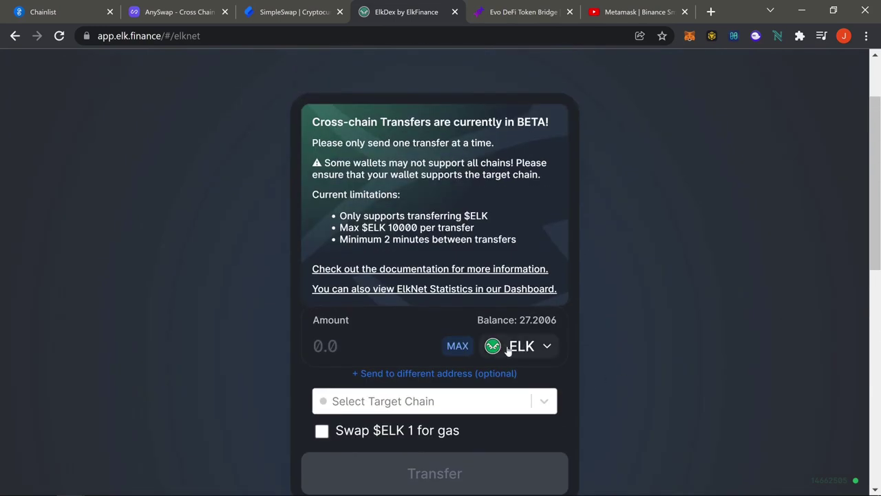
{"action": "scroll", "coordinate": [589, 331], "scroll_direction": "up", "scroll_amount": 2}
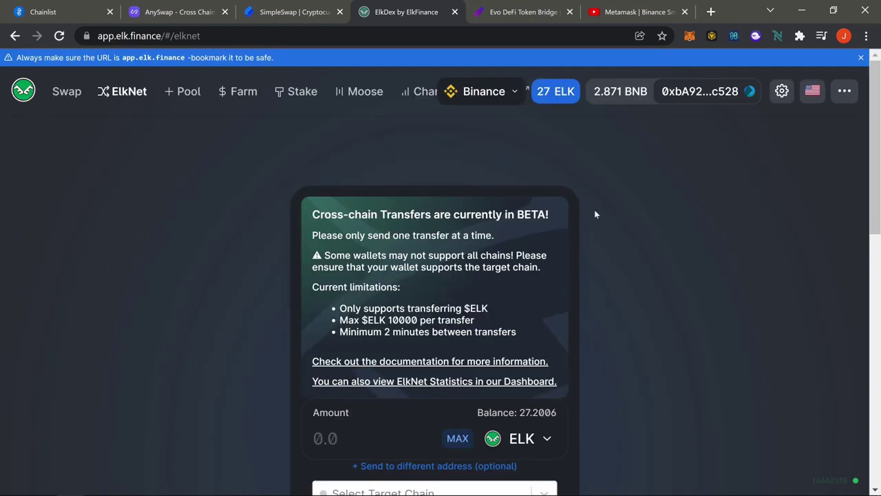
- Set up an ElkNet transfer of 5 ELK to Avalanche with 1 ELK swapped for gas
{"action": "scroll", "coordinate": [596, 214], "scroll_direction": "down", "scroll_amount": 2}
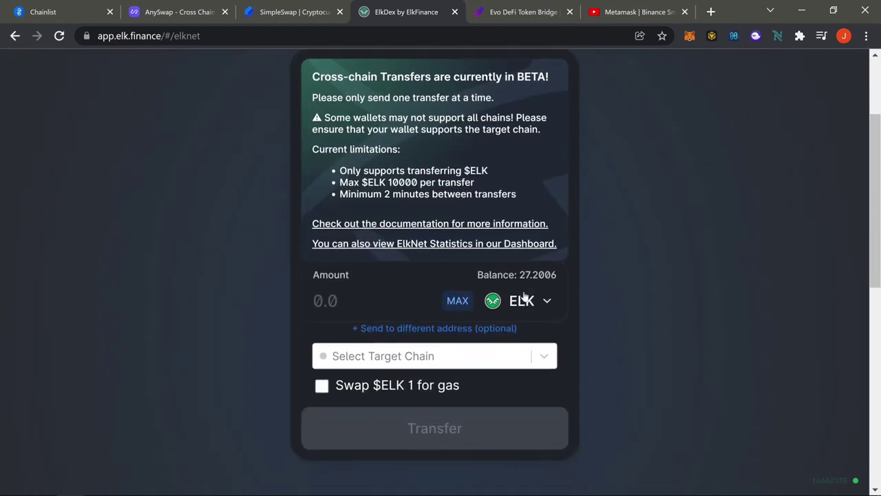
{"action": "left_click", "coordinate": [344, 356]}
{"action": "left_click", "coordinate": [380, 301]}
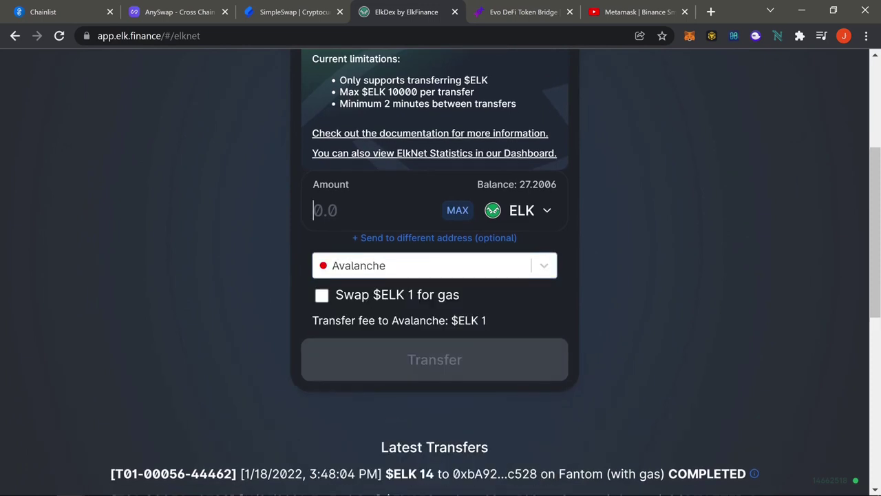
{"action": "type", "text": "5"}
{"action": "left_click", "coordinate": [344, 295]}
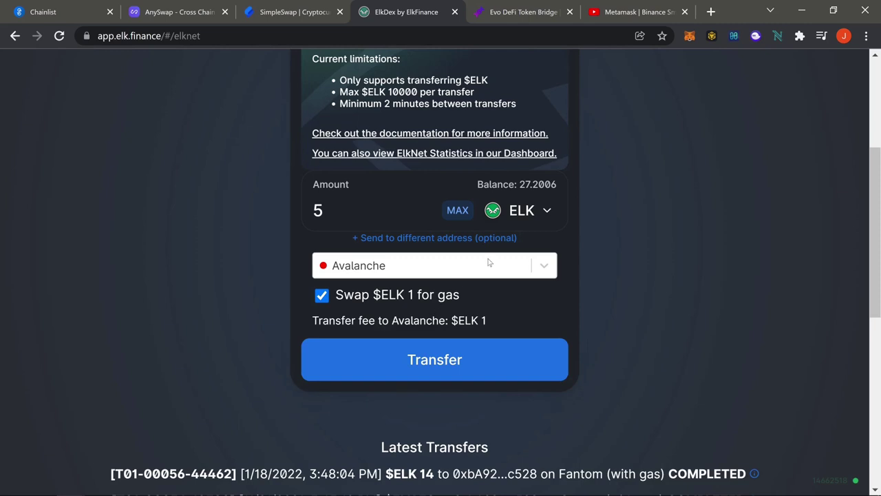
- Return to the EVODeFi bridge, change the destination network to Avalanche, and review the USDC transfer form
{"action": "left_click", "coordinate": [518, 12]}
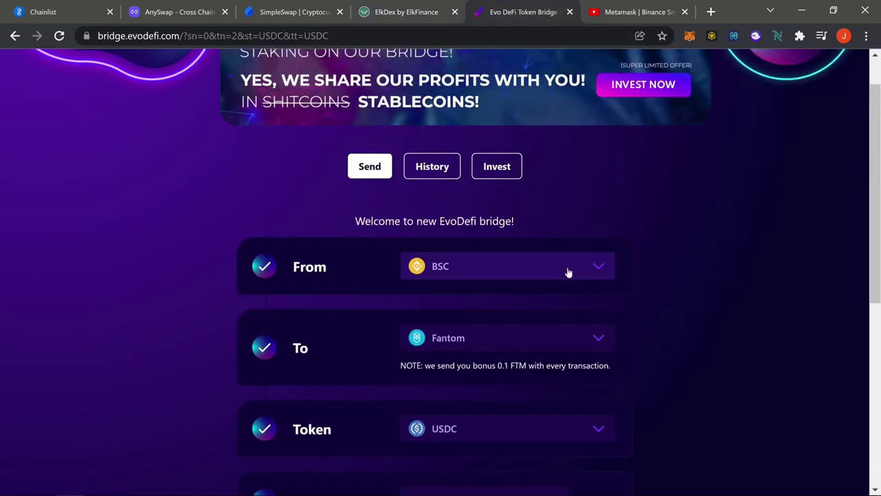
{"action": "scroll", "coordinate": [664, 209], "scroll_direction": "down", "scroll_amount": 2}
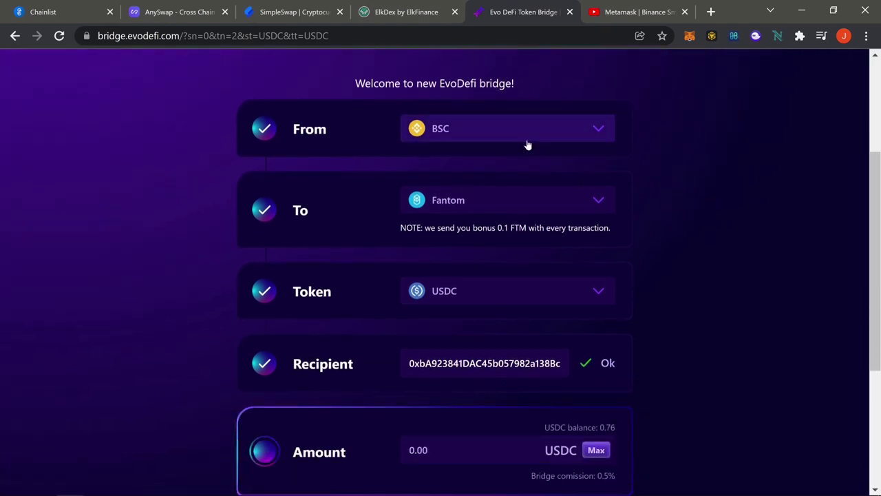
{"action": "left_click", "coordinate": [508, 198]}
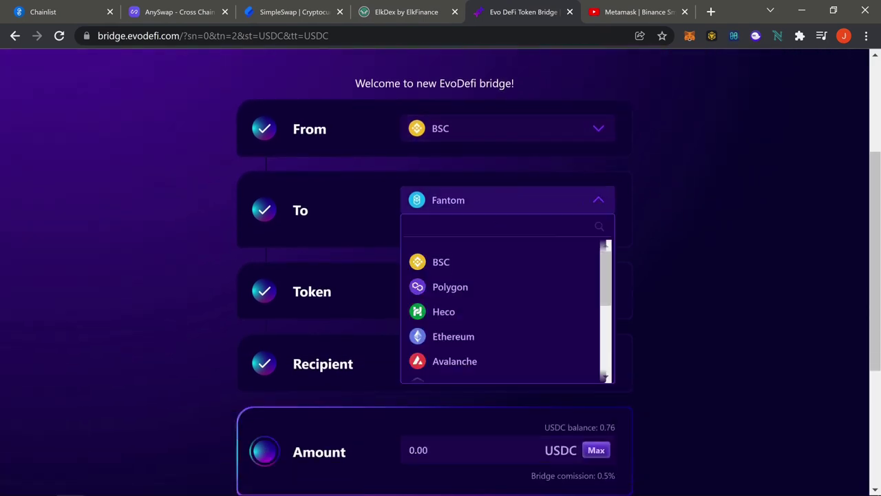
{"action": "left_click", "coordinate": [461, 361]}
{"action": "scroll", "coordinate": [650, 233], "scroll_direction": "down", "scroll_amount": 2}
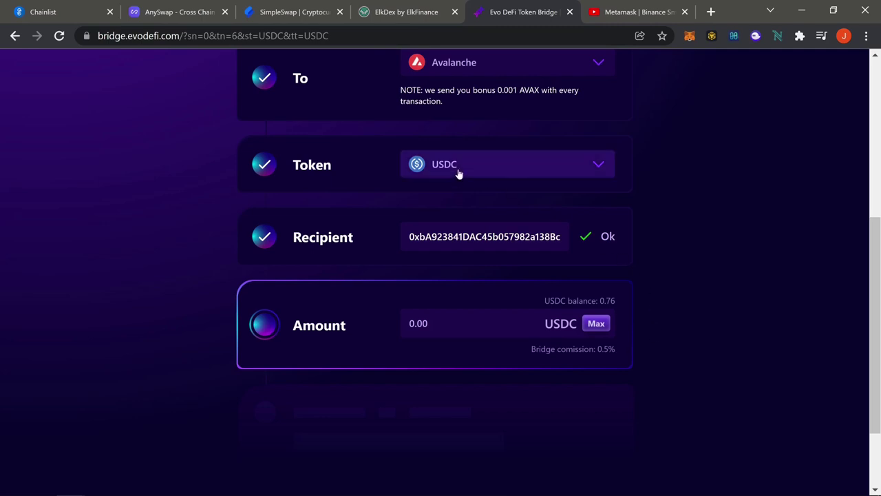
{"action": "scroll", "coordinate": [536, 176], "scroll_direction": "up", "scroll_amount": 2}
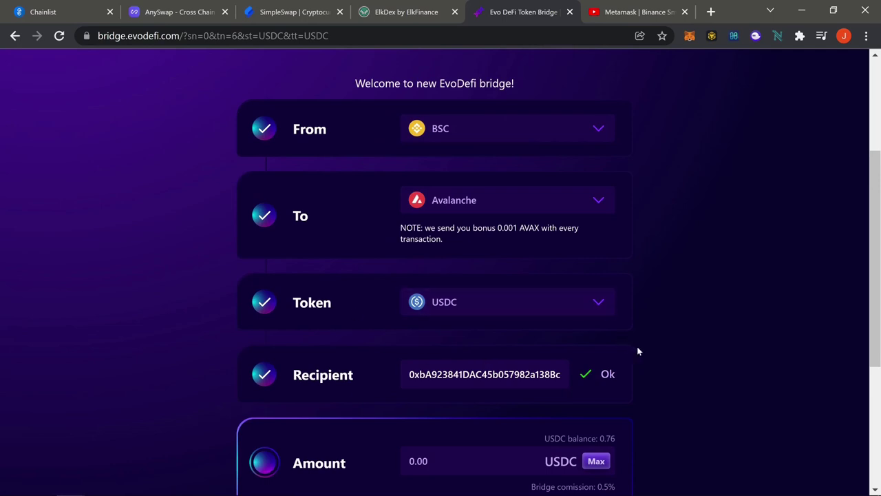
{"action": "scroll", "coordinate": [662, 348], "scroll_direction": "up", "scroll_amount": 3}
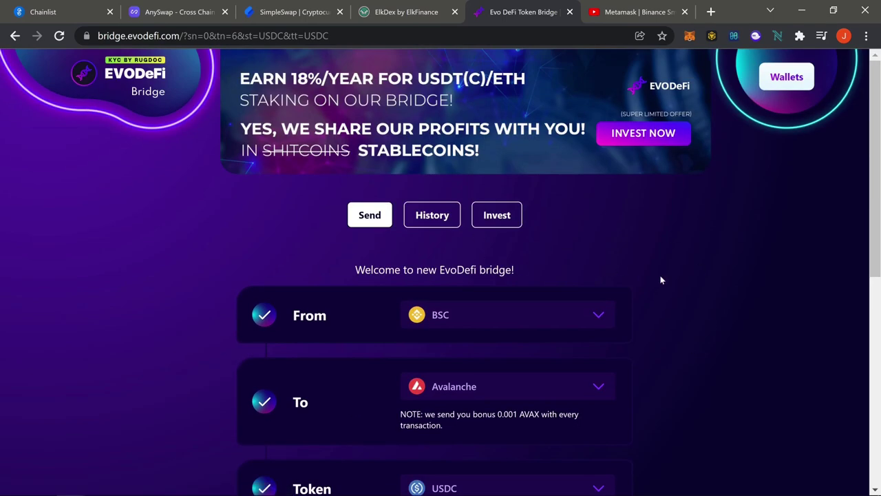
- Compare the EvoDeFi bridge's BSC-to-Avalanche send form with the ElkNet transfer form and its stated limitations
{"action": "scroll", "coordinate": [646, 369], "scroll_direction": "down", "scroll_amount": 2}
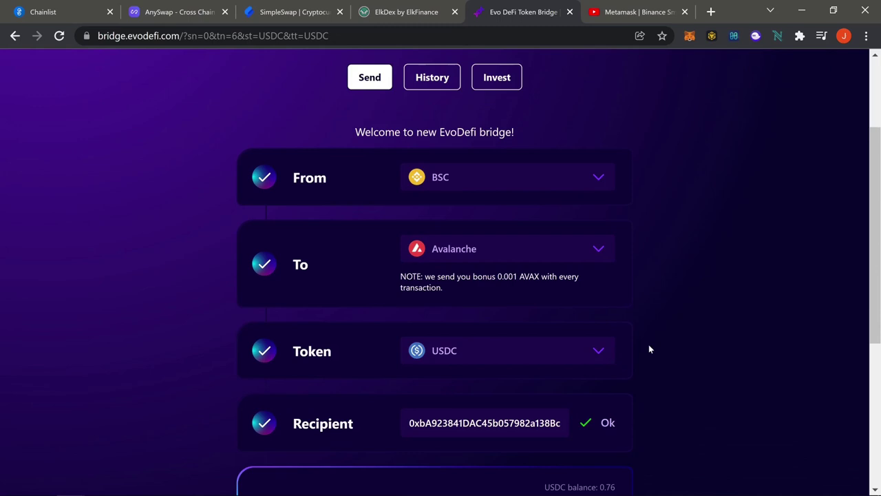
{"action": "scroll", "coordinate": [659, 351], "scroll_direction": "up", "scroll_amount": 2}
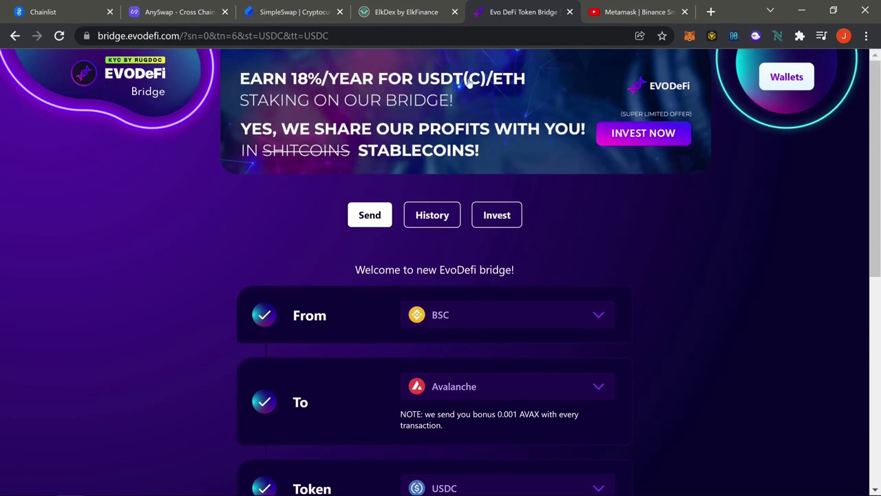
{"action": "left_click", "coordinate": [416, 14]}
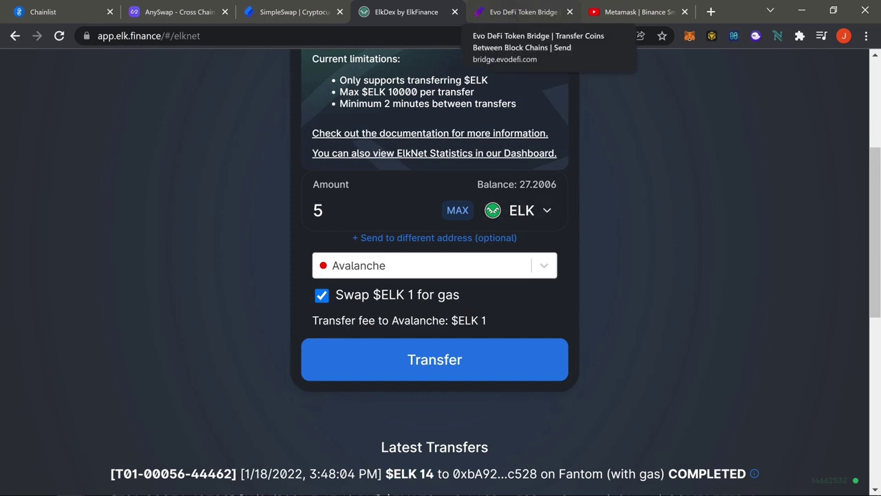
{"action": "left_click", "coordinate": [511, 13]}
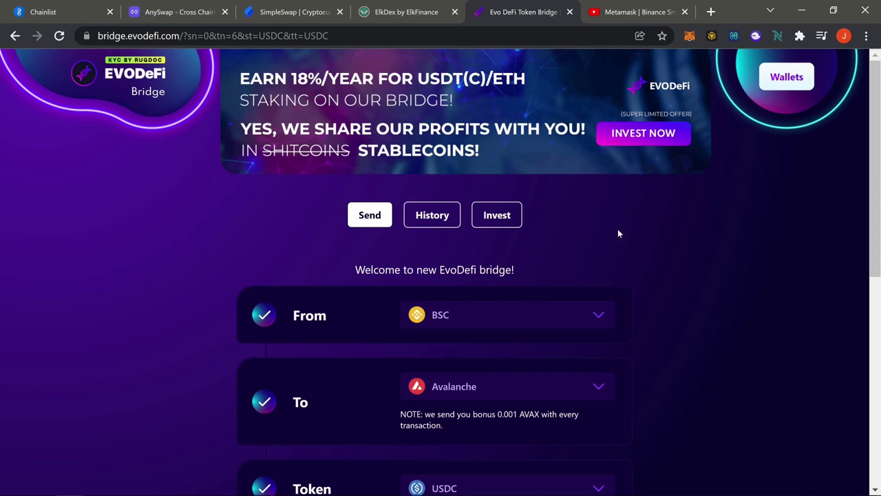
{"action": "left_click", "coordinate": [426, 15]}
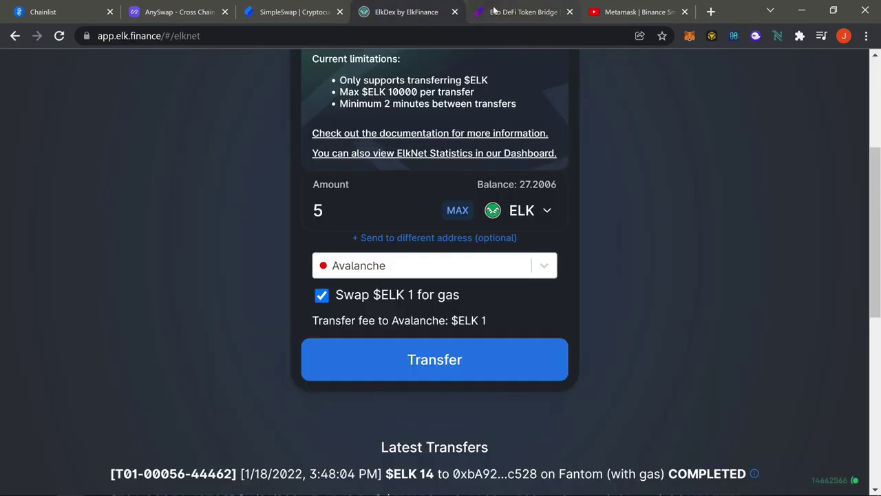
{"action": "left_click", "coordinate": [496, 9]}
{"action": "left_click", "coordinate": [417, 14]}
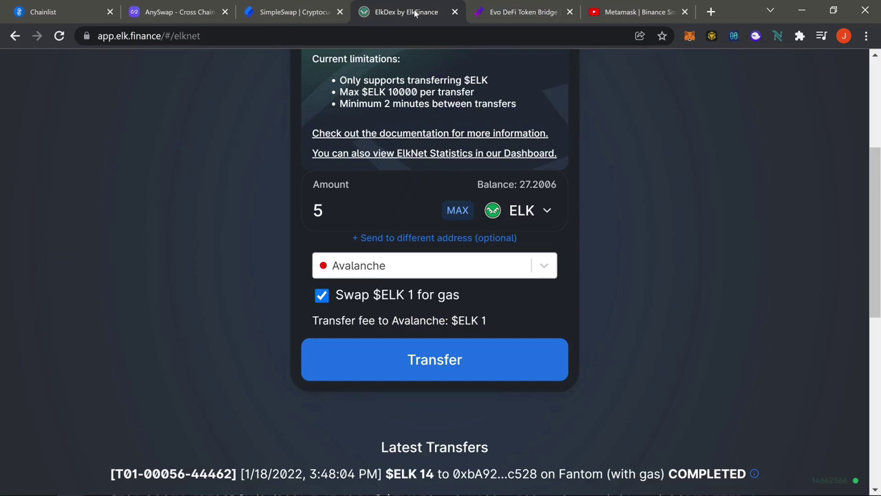
{"action": "scroll", "coordinate": [623, 266], "scroll_direction": "up", "scroll_amount": 3}
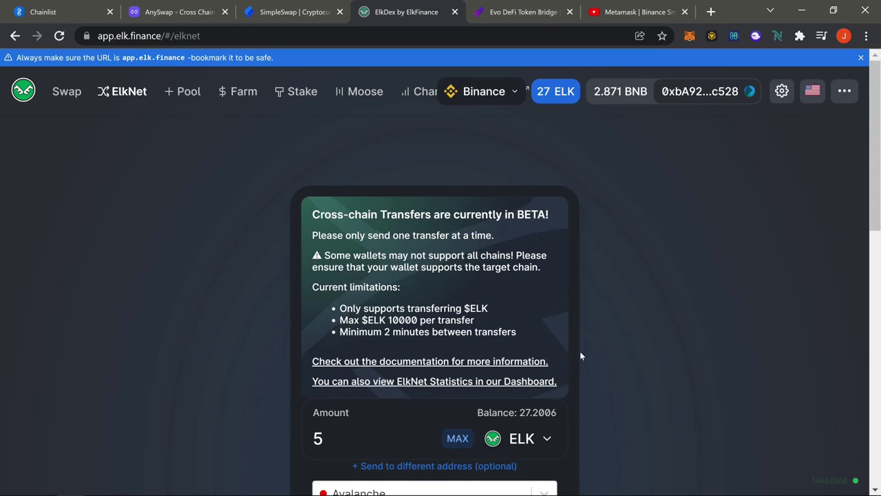
{"action": "scroll", "coordinate": [585, 359], "scroll_direction": "down", "scroll_amount": 1}
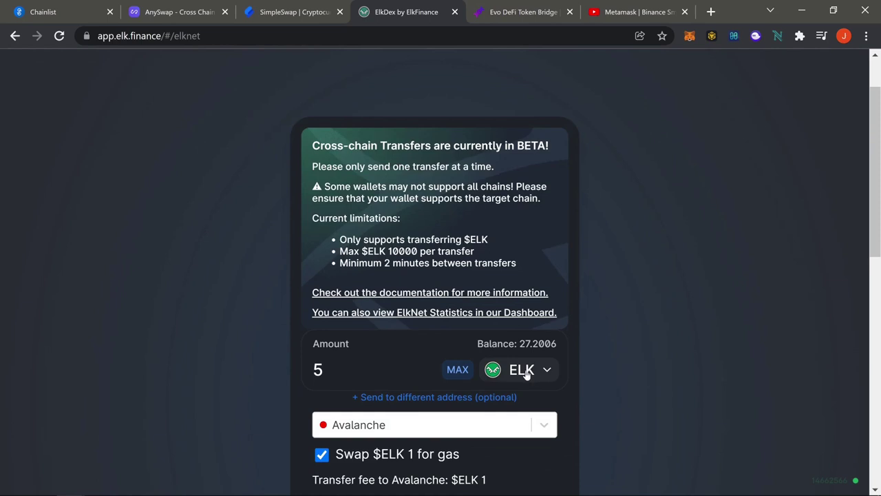
{"action": "scroll", "coordinate": [527, 373], "scroll_direction": "down", "scroll_amount": 1}
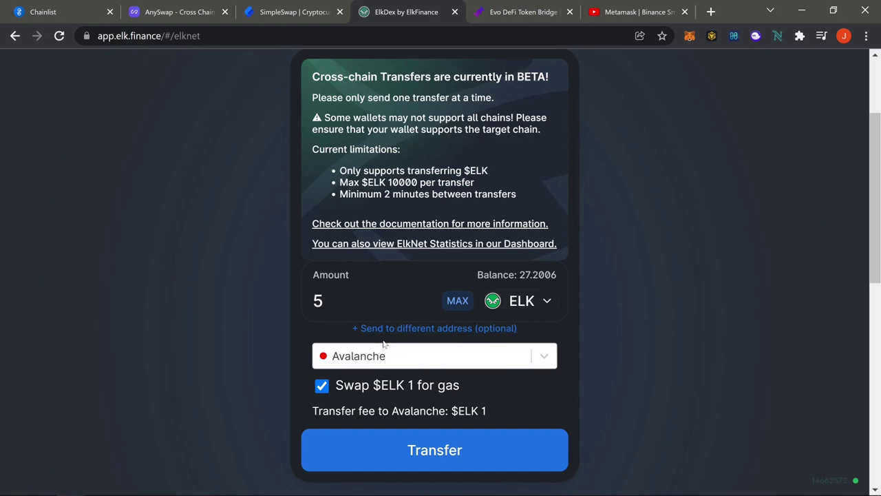
{"action": "scroll", "coordinate": [581, 347], "scroll_direction": "up", "scroll_amount": 2}
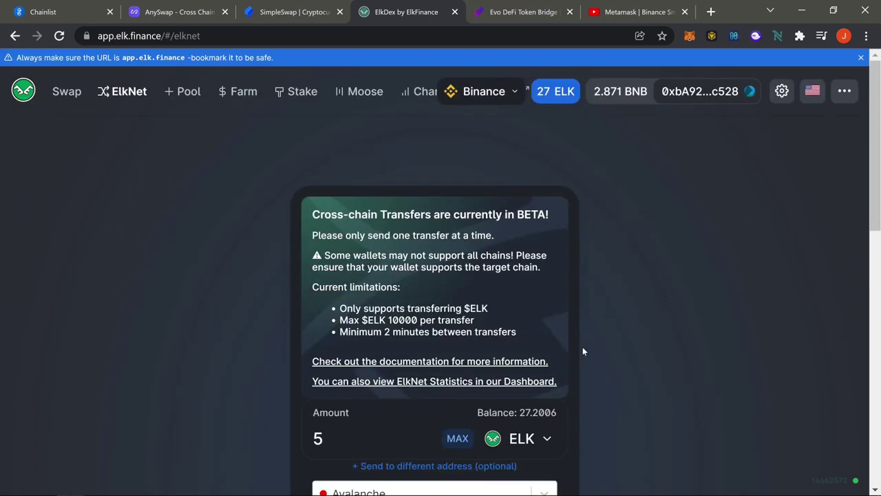
{"action": "left_click", "coordinate": [510, 6]}
{"action": "scroll", "coordinate": [626, 195], "scroll_direction": "down", "scroll_amount": 2}
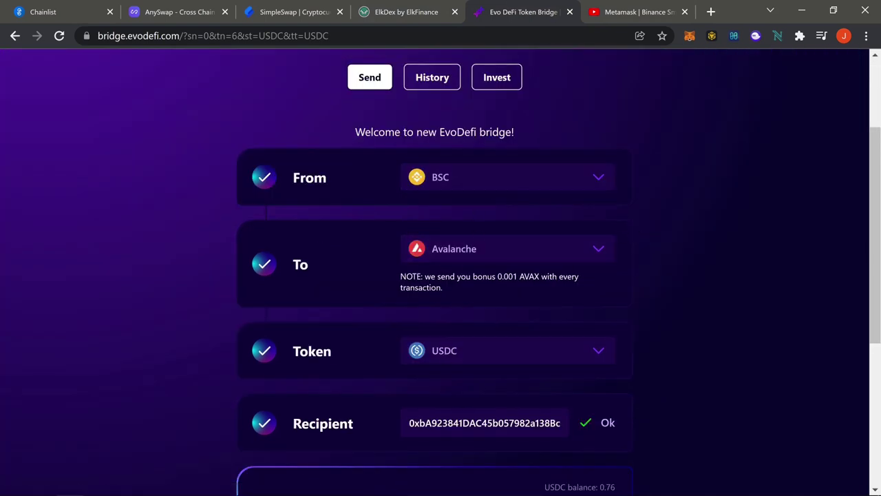
{"action": "scroll", "coordinate": [173, 295], "scroll_direction": "up", "scroll_amount": 2}
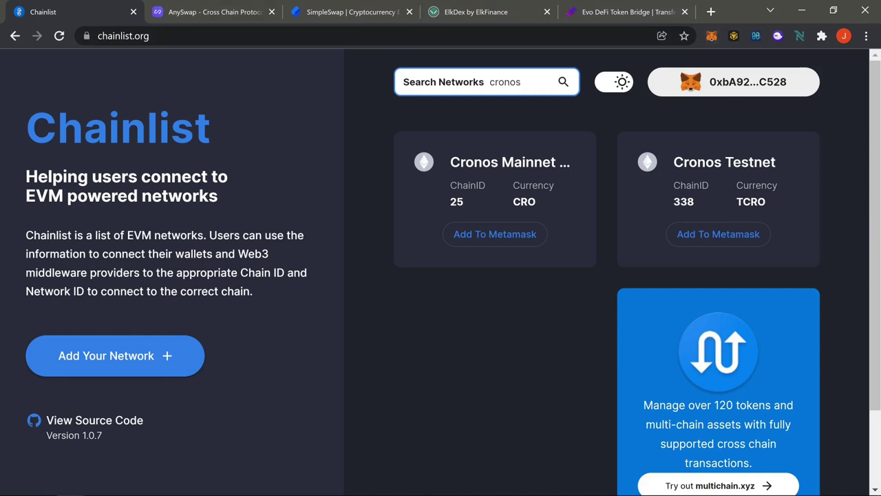
- Check the BNB balance and token assets held in the MetaMask wallet from the Chainlist page
{"action": "left_click", "coordinate": [712, 36]}
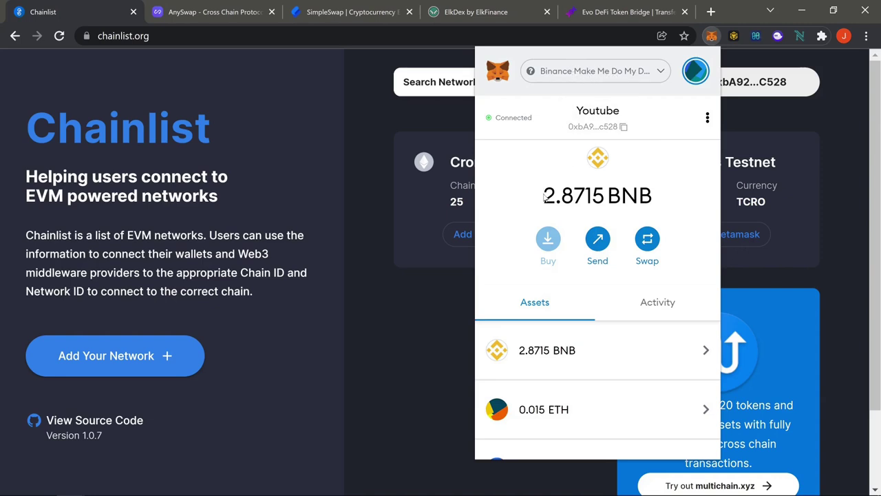
{"action": "left_click", "coordinate": [399, 97]}
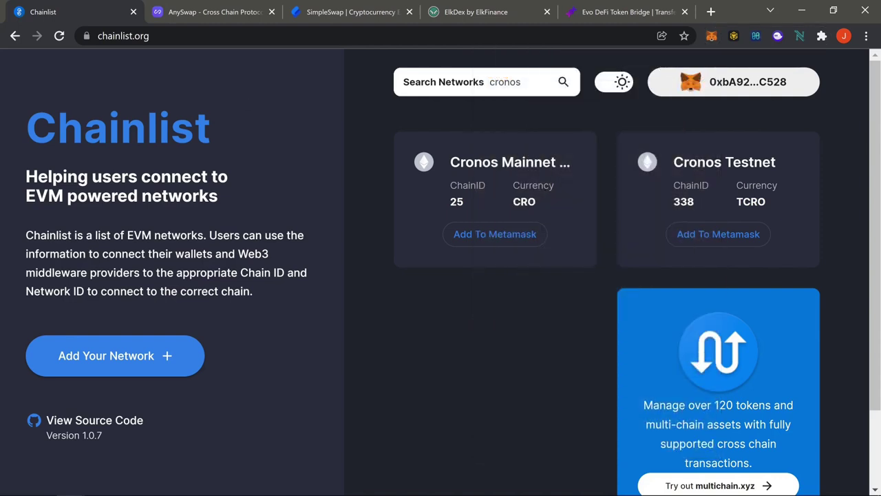
{"action": "left_click", "coordinate": [521, 82]}
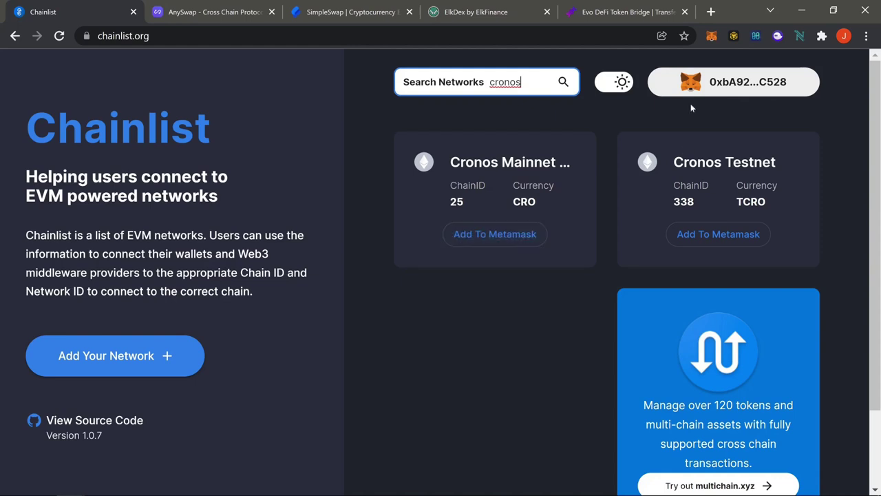
{"action": "left_click", "coordinate": [710, 37]}
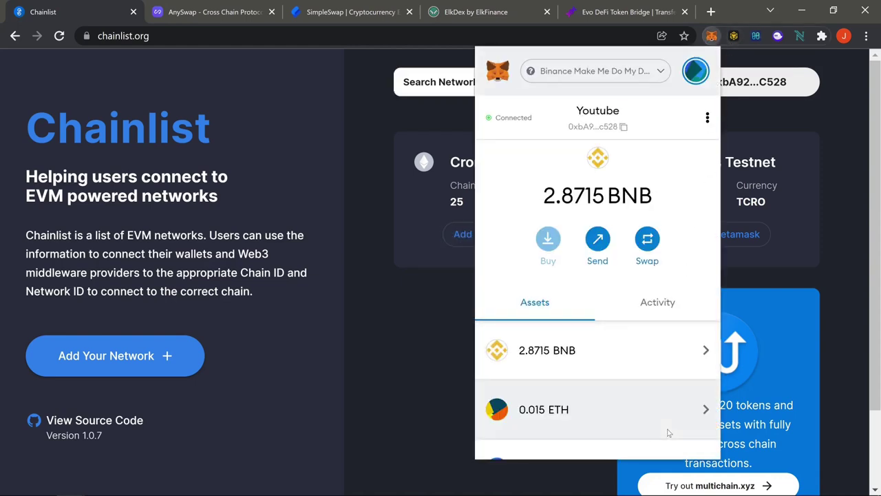
{"action": "left_click", "coordinate": [386, 331]}
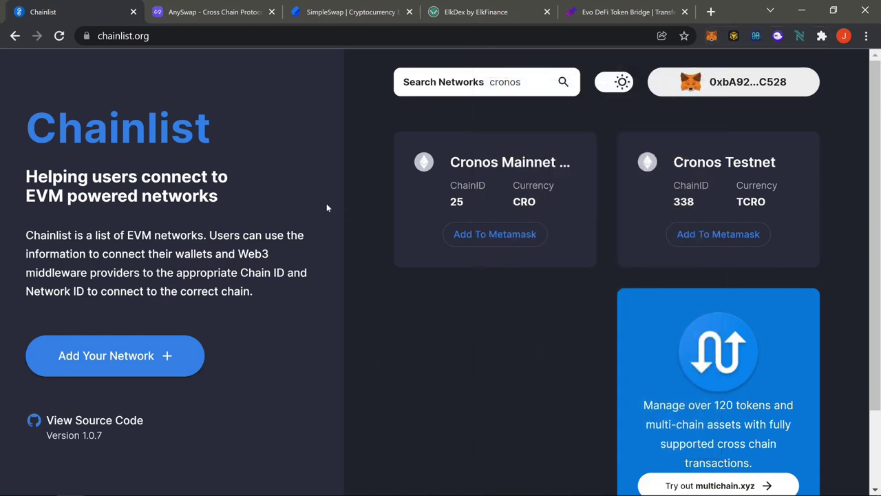
- Set up the ElkDex swap on Binance with BNB as the source token and ELK as the token to receive
{"action": "left_click", "coordinate": [487, 12]}
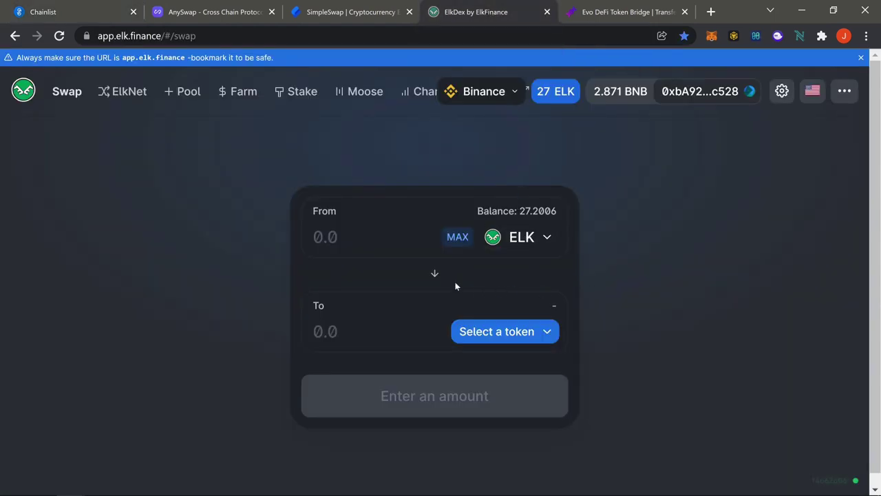
{"action": "left_click", "coordinate": [435, 274]}
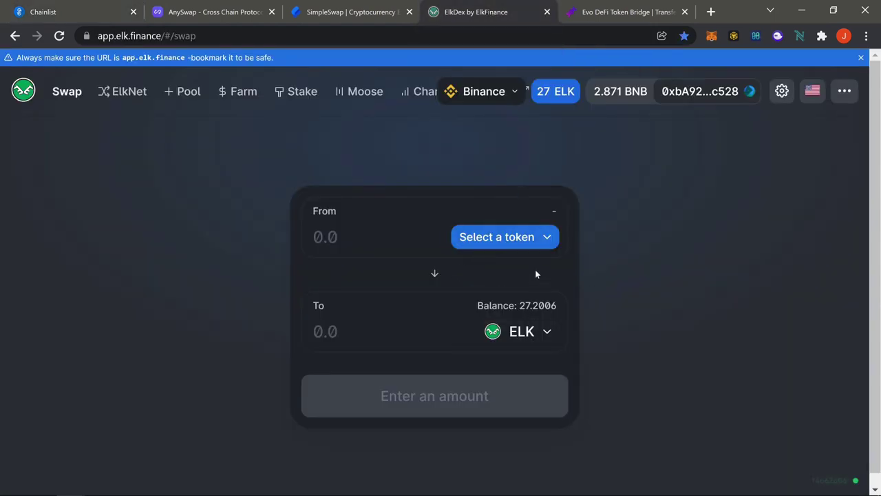
{"action": "left_click", "coordinate": [539, 239]}
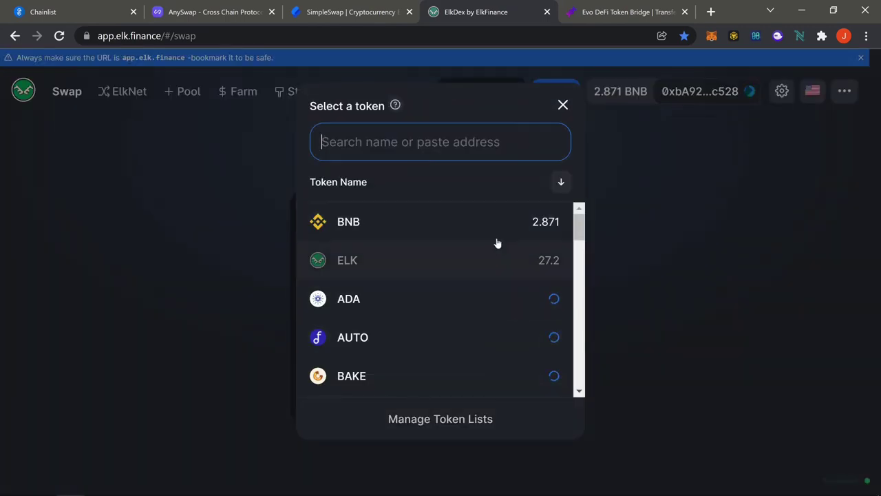
{"action": "left_click", "coordinate": [478, 227]}
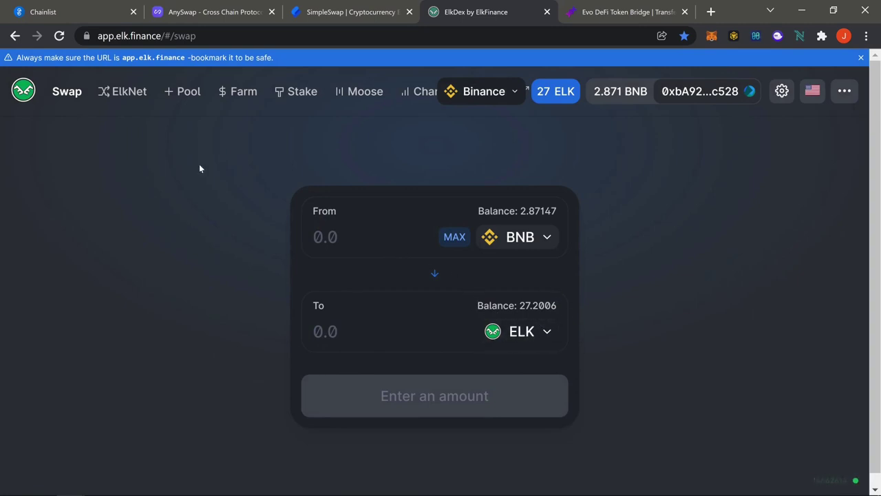
- Prepare an ElkNet transfer of 5 ELK to the Cronos chain with the Swap $ELK 1 for gas option enabled
{"action": "left_click", "coordinate": [120, 96]}
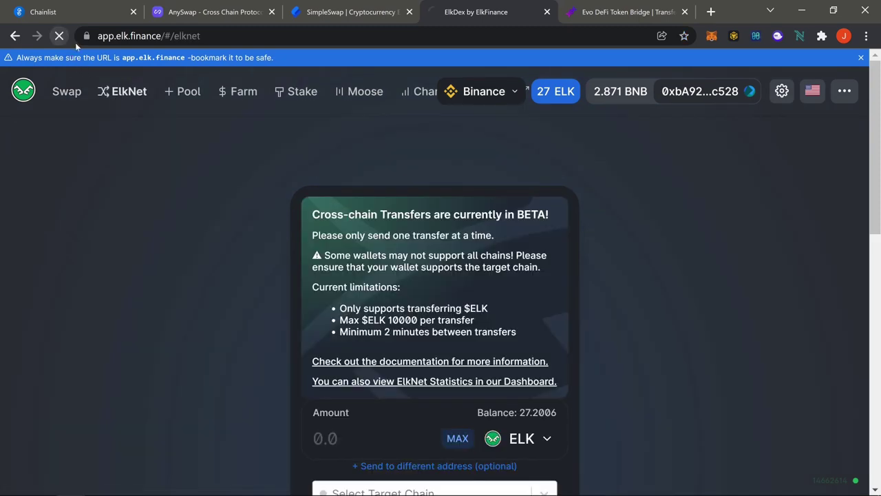
{"action": "scroll", "coordinate": [241, 234], "scroll_direction": "down", "scroll_amount": 2}
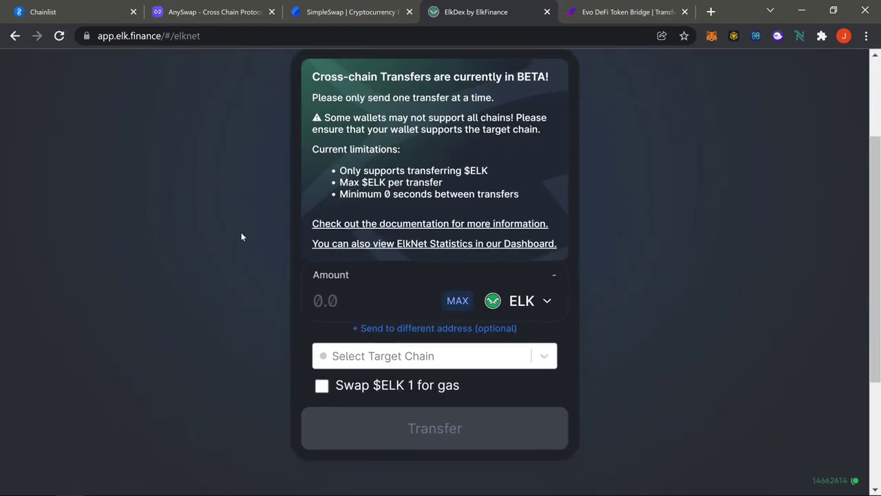
{"action": "left_click", "coordinate": [409, 356]}
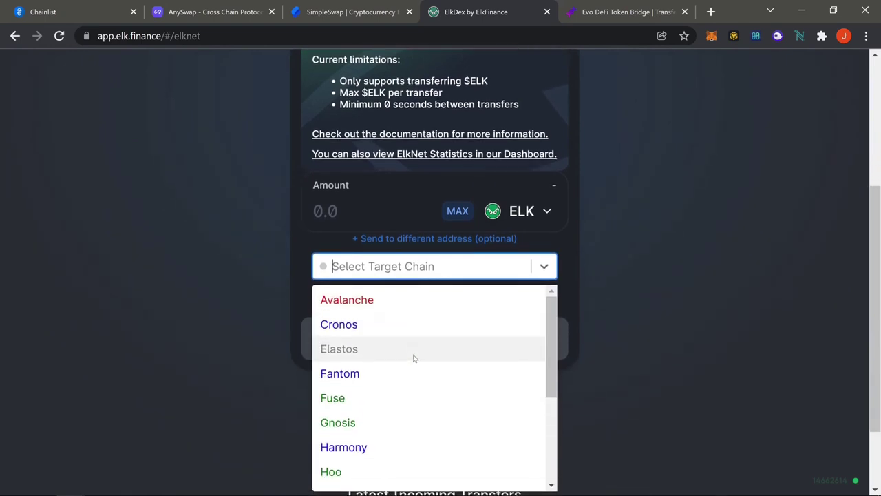
{"action": "left_click", "coordinate": [356, 322]}
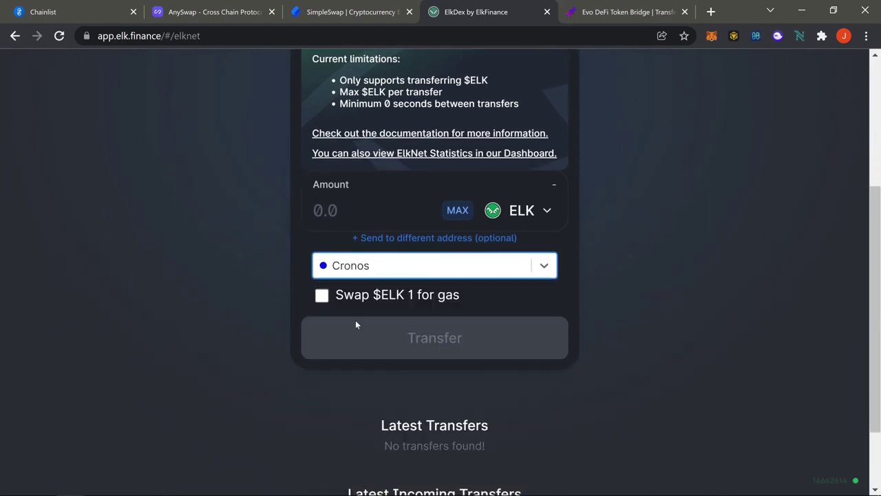
{"action": "left_click", "coordinate": [322, 296]}
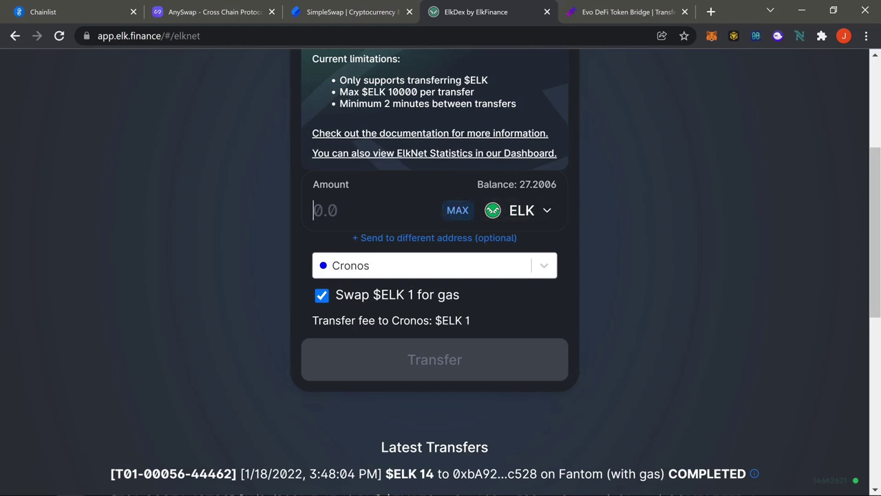
{"action": "type", "text": "5"}
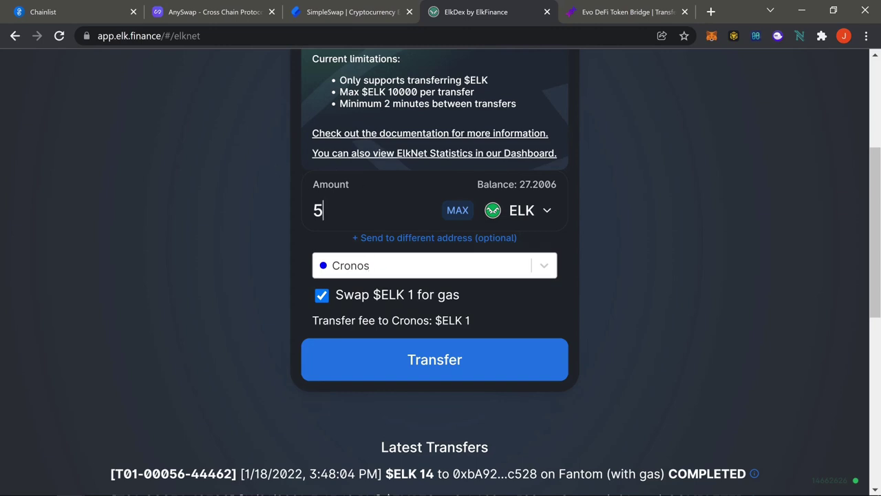
- Switch the MetaMask wallet from the Binance network to the Cronos network saved as Coronas
{"action": "scroll", "coordinate": [475, 299], "scroll_direction": "up", "scroll_amount": 2}
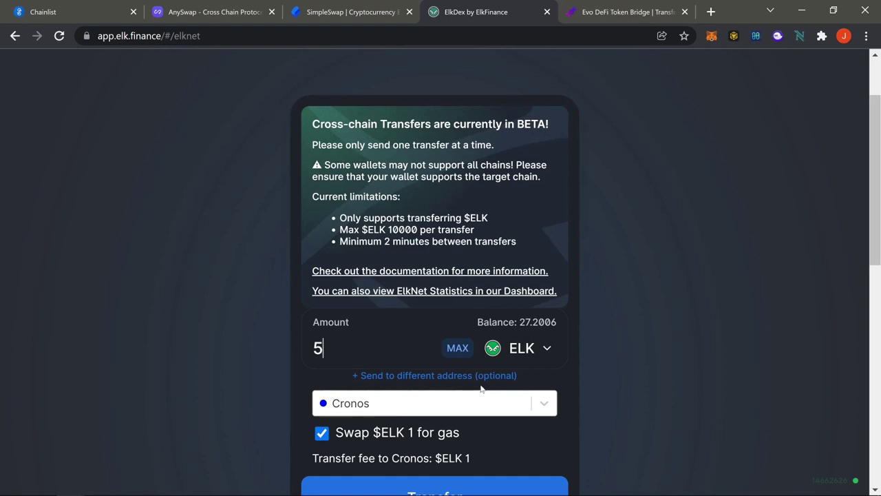
{"action": "scroll", "coordinate": [482, 388], "scroll_direction": "up", "scroll_amount": 2}
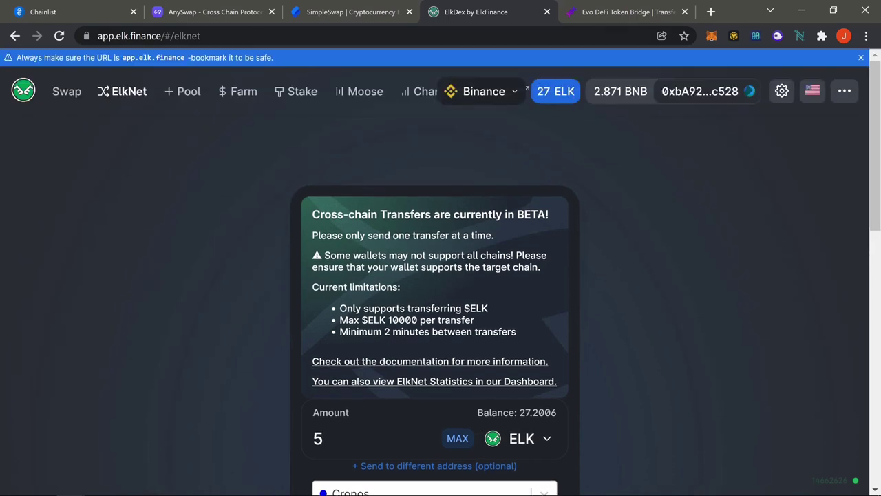
{"action": "left_click", "coordinate": [711, 38]}
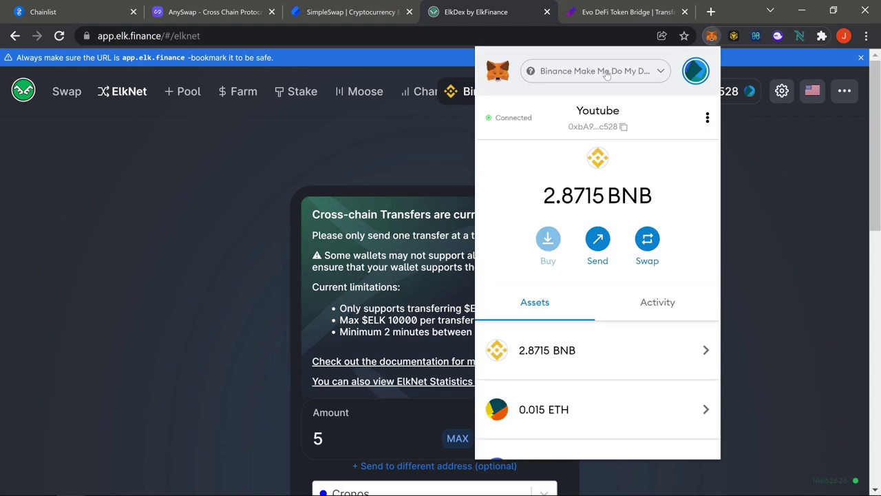
{"action": "left_click", "coordinate": [606, 73]}
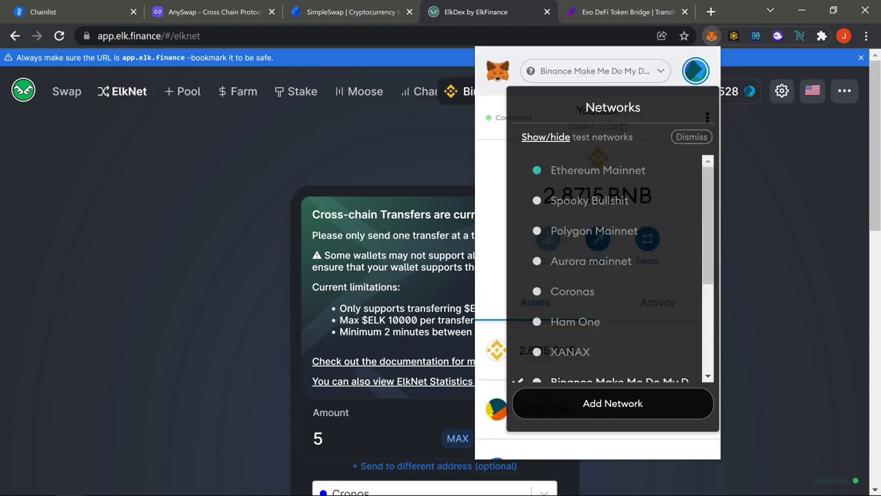
{"action": "left_click", "coordinate": [580, 284]}
{"action": "left_click", "coordinate": [320, 156]}
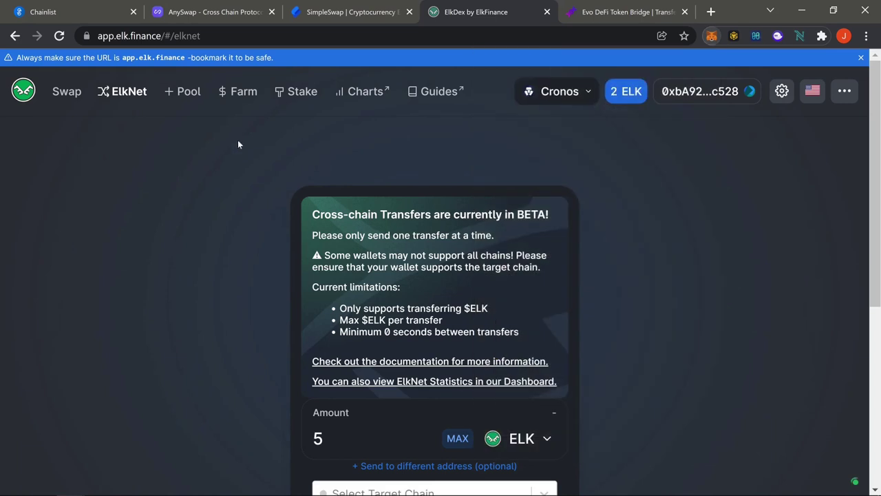
- Open the ElkDex Swap page on Cronos and check the wallet's CRO and token balances
{"action": "left_click", "coordinate": [78, 99]}
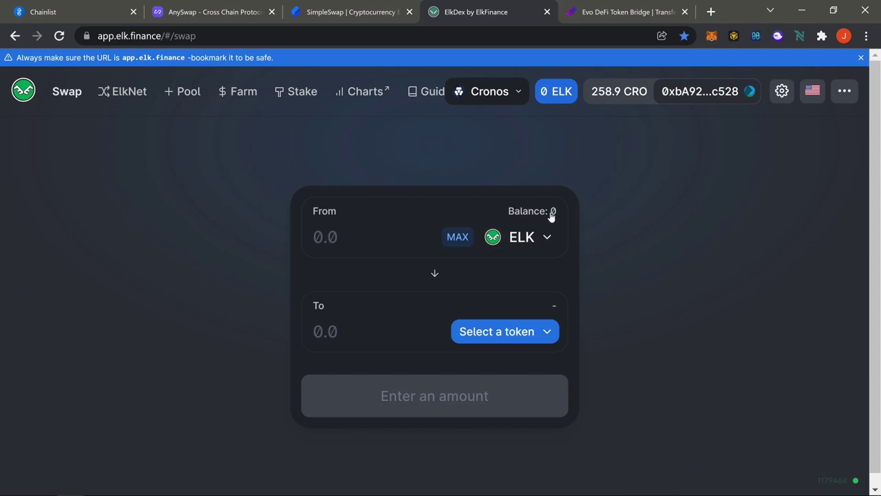
{"action": "left_click", "coordinate": [710, 38]}
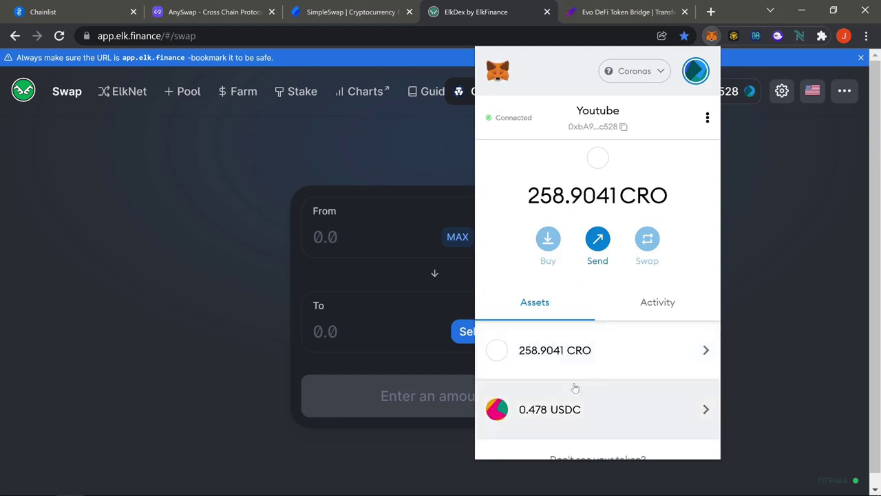
{"action": "left_click", "coordinate": [413, 138]}
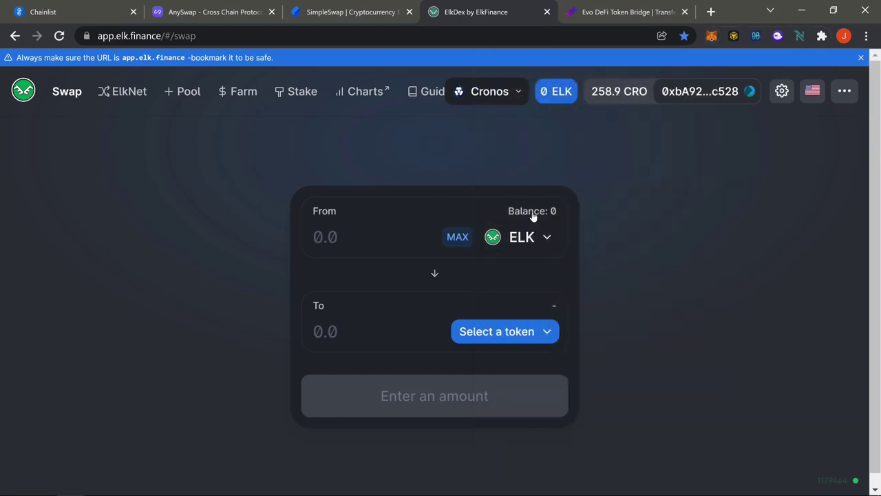
- Set up the Cronos swap with CRO as the token to receive and the maximum ELK balance as the amount
{"action": "left_click", "coordinate": [528, 332]}
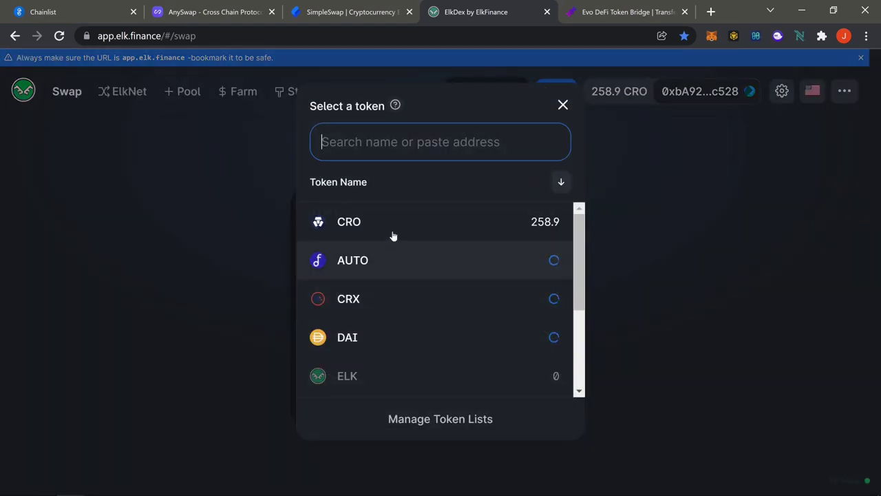
{"action": "left_click", "coordinate": [415, 228]}
{"action": "left_click", "coordinate": [456, 238]}
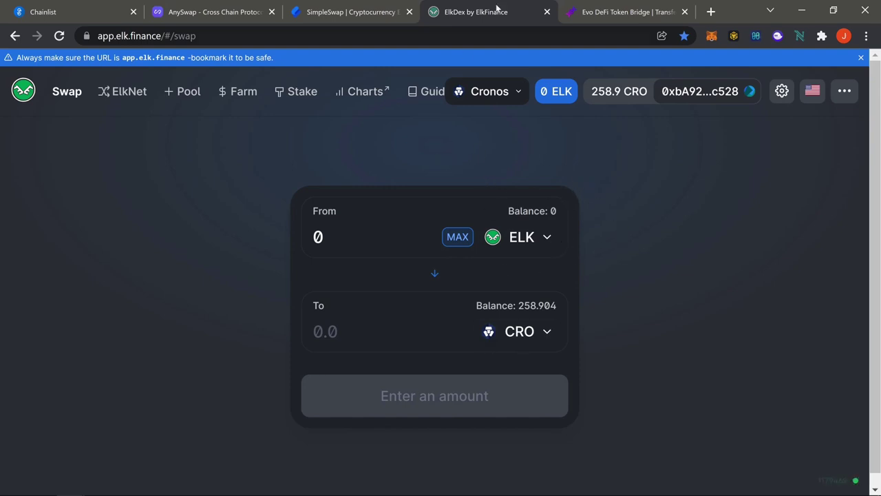
- Switch to the EvoDeFi bridge and change the connected MetaMask wallet to the BSC network
{"action": "left_click", "coordinate": [607, 8]}
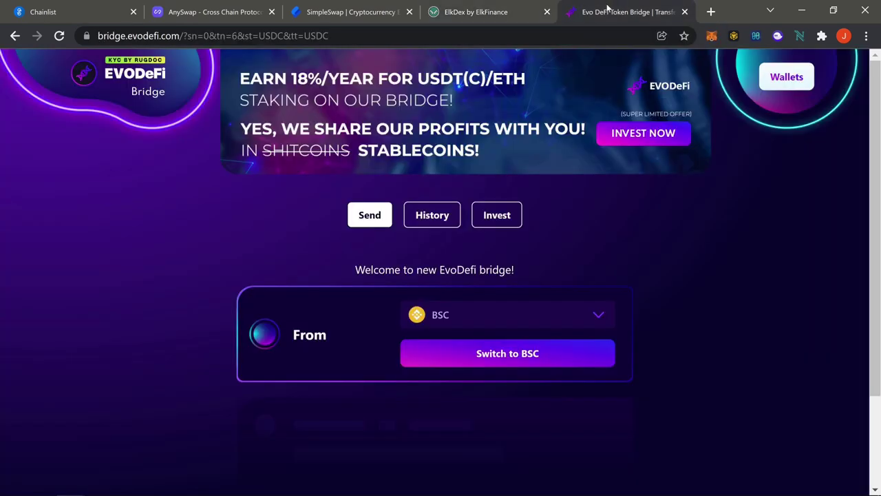
{"action": "left_click", "coordinate": [546, 358]}
{"action": "left_click", "coordinate": [711, 36]}
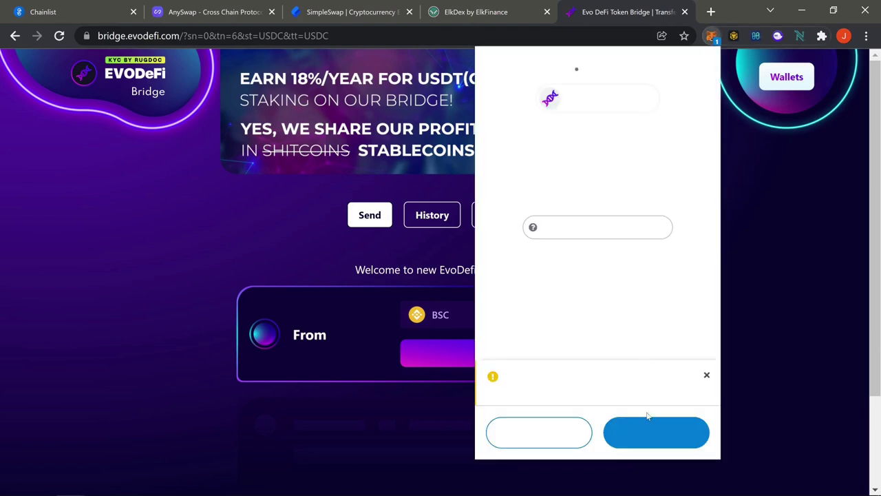
{"action": "left_click", "coordinate": [655, 433]}
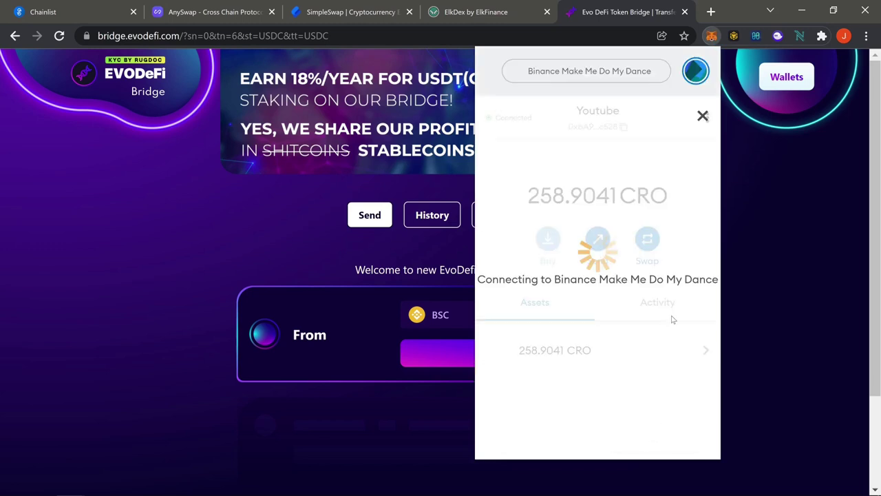
{"action": "left_click", "coordinate": [762, 197]}
- Set Cronos as the destination chain of the EvoDeFi bridge transfer
{"action": "scroll", "coordinate": [703, 279], "scroll_direction": "down", "scroll_amount": 3}
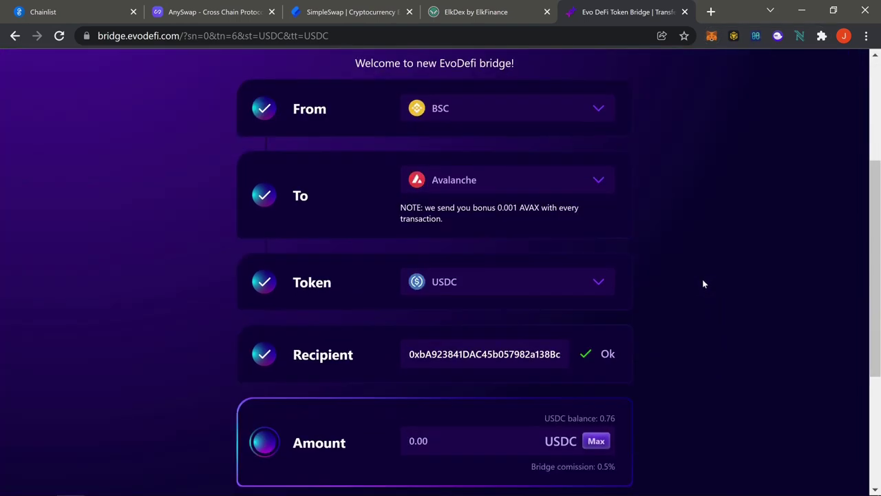
{"action": "left_click", "coordinate": [518, 180]}
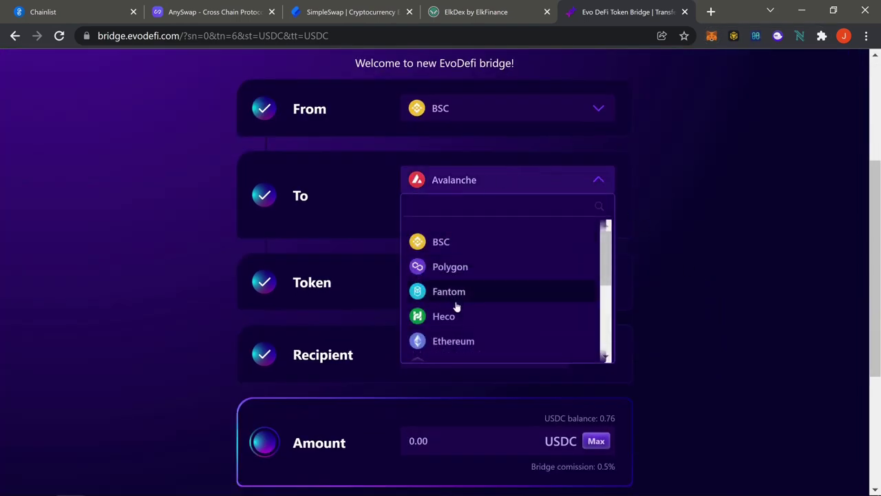
{"action": "scroll", "coordinate": [456, 305], "scroll_direction": "down", "scroll_amount": 3}
{"action": "left_click", "coordinate": [459, 269]}
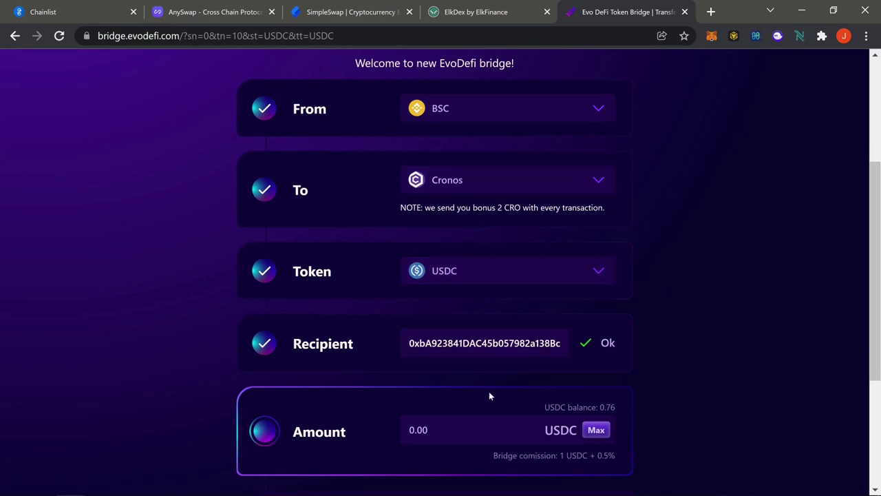
- Review the USDC bridge form from BSC to Cronos, including its bonus note and commission, and compare it with the ElkDex page
{"action": "scroll", "coordinate": [485, 389], "scroll_direction": "down", "scroll_amount": 1}
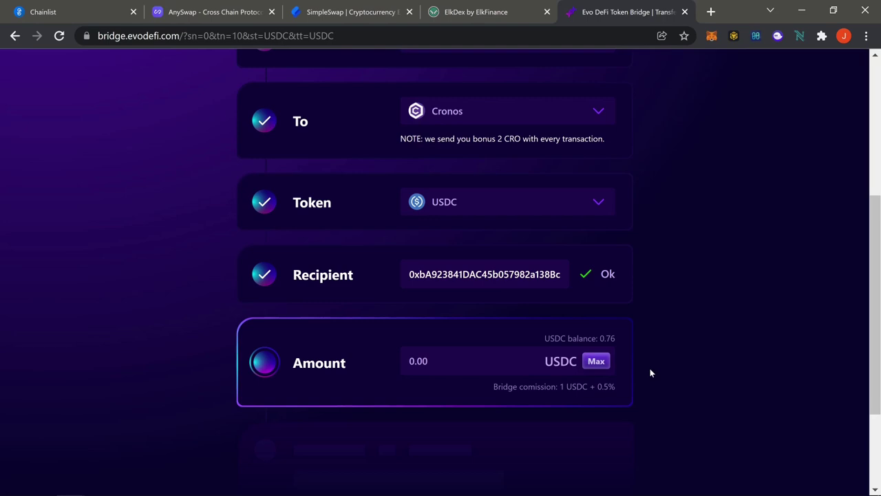
{"action": "scroll", "coordinate": [569, 219], "scroll_direction": "up", "scroll_amount": 2}
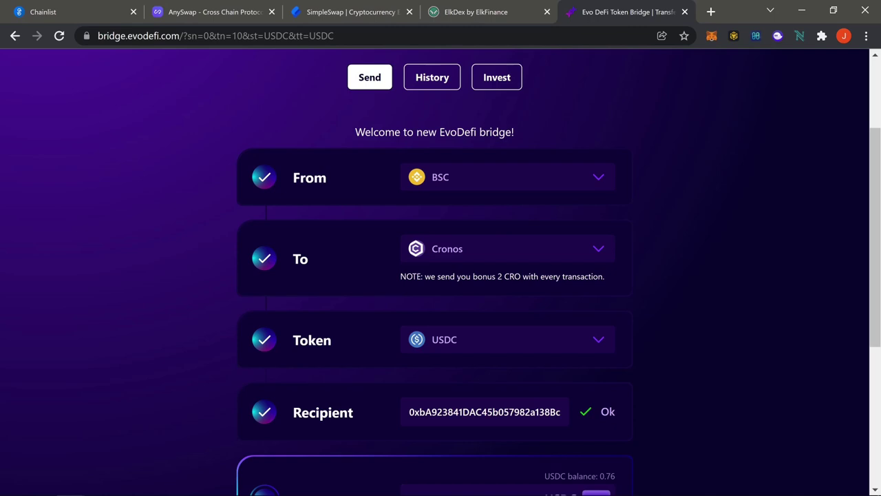
{"action": "left_click", "coordinate": [486, 9]}
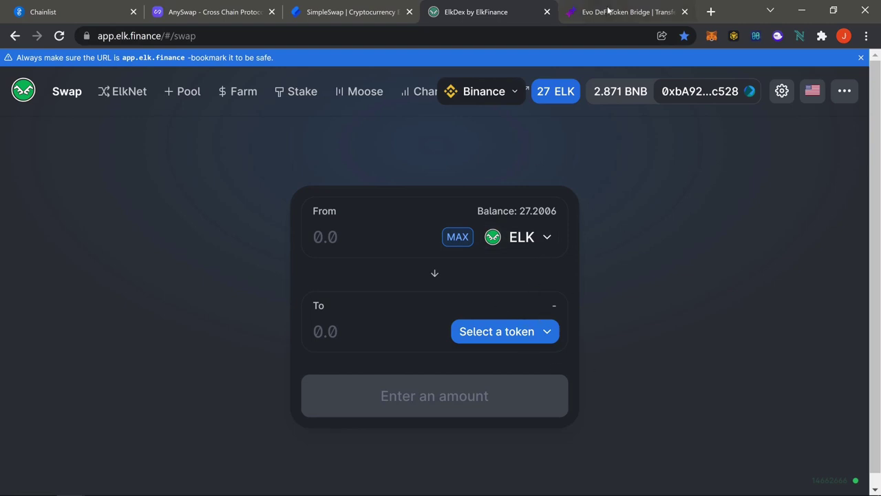
{"action": "left_click", "coordinate": [581, 5]}
{"action": "scroll", "coordinate": [654, 277], "scroll_direction": "down", "scroll_amount": 3}
{"action": "scroll", "coordinate": [654, 276], "scroll_direction": "up", "scroll_amount": 1}
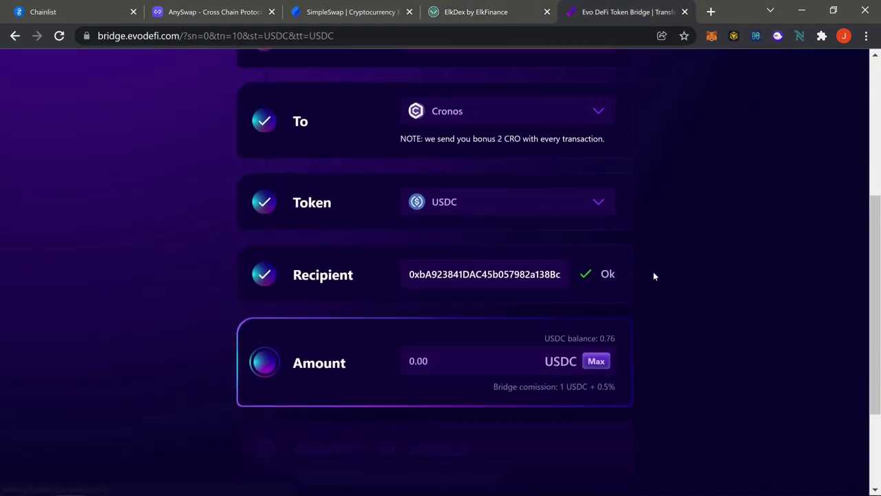
{"action": "scroll", "coordinate": [654, 276], "scroll_direction": "up", "scroll_amount": 3}
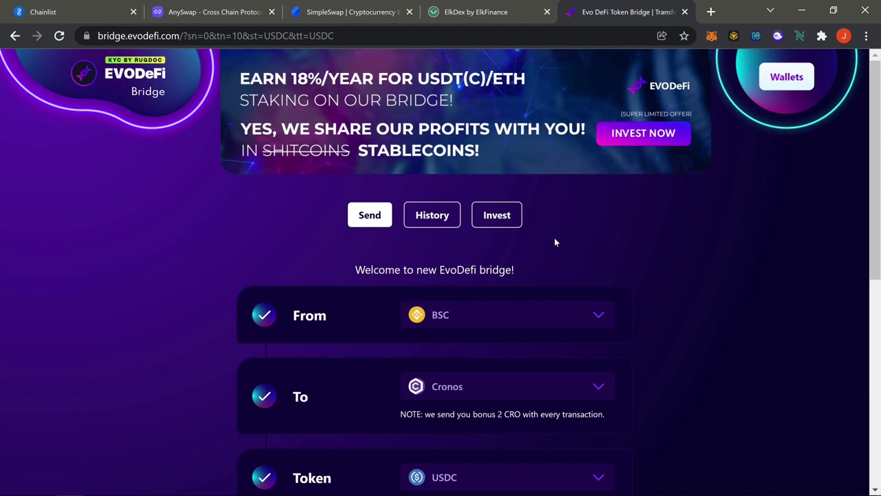
- Add the Moonriver network from Chainlist to MetaMask, switch the wallet to it, and decline SpookySwap's network switch request
{"action": "left_click", "coordinate": [493, 17]}
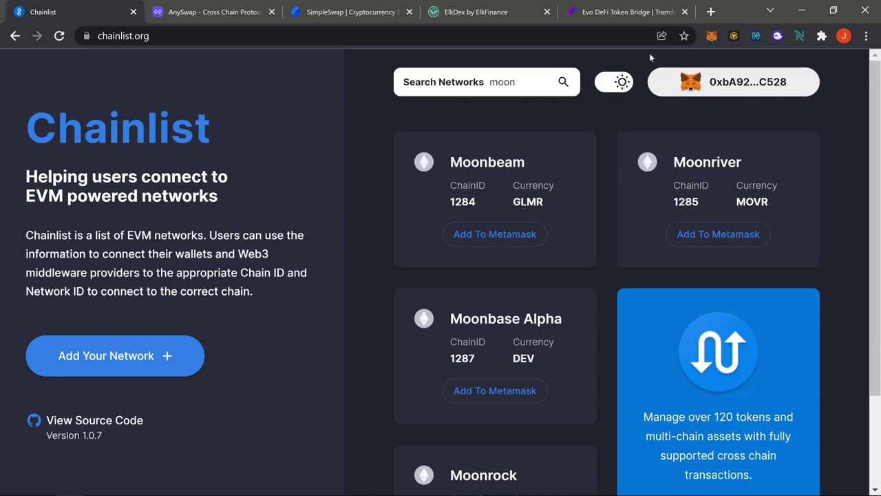
{"action": "left_click", "coordinate": [711, 38]}
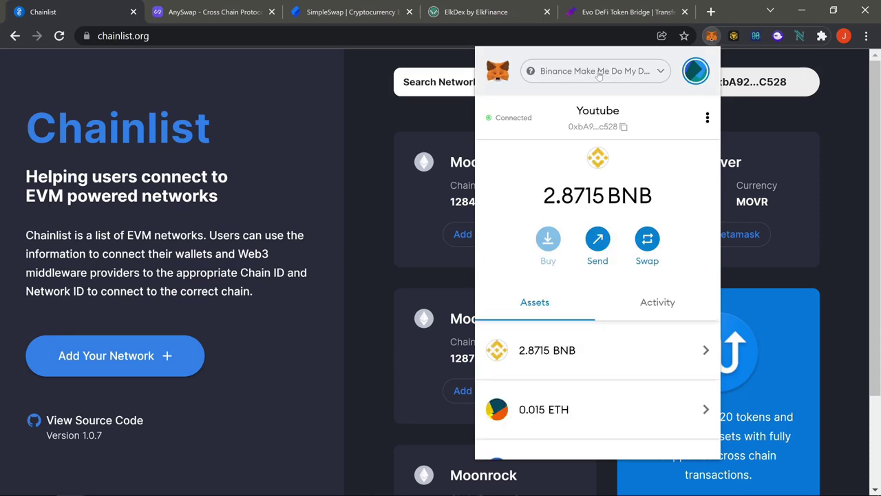
{"action": "left_click", "coordinate": [276, 177]}
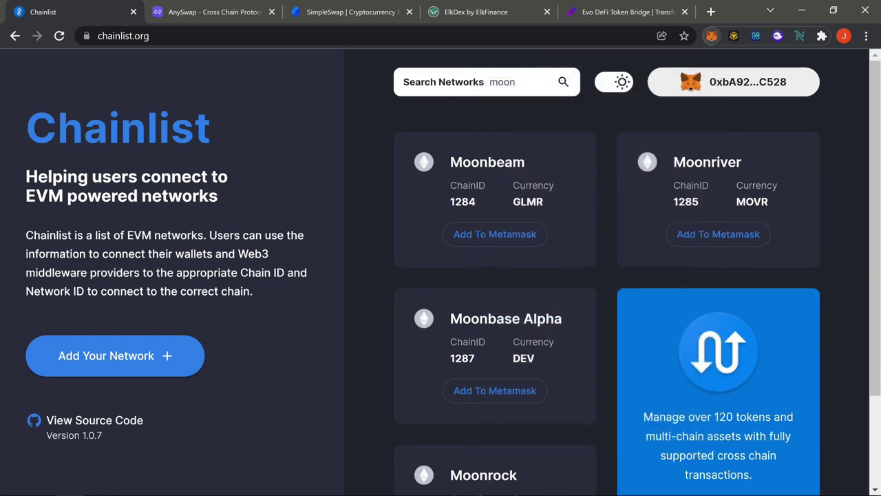
{"action": "left_click", "coordinate": [515, 82]}
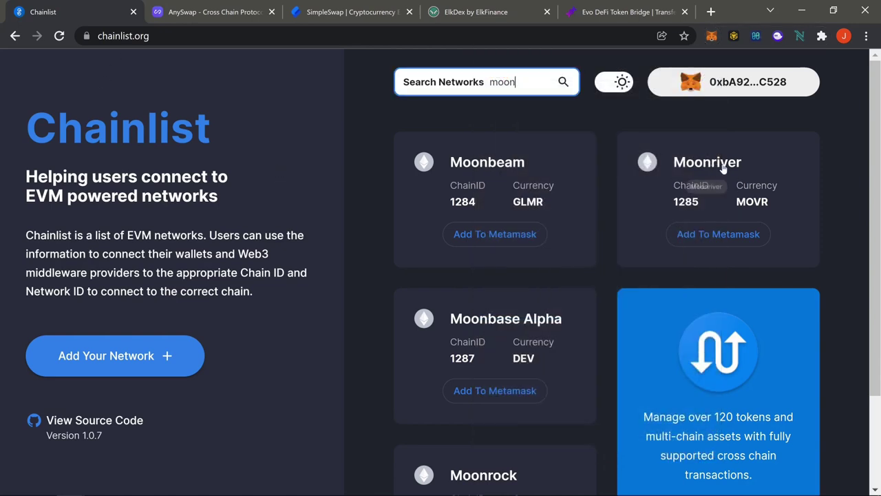
{"action": "left_click", "coordinate": [708, 238]}
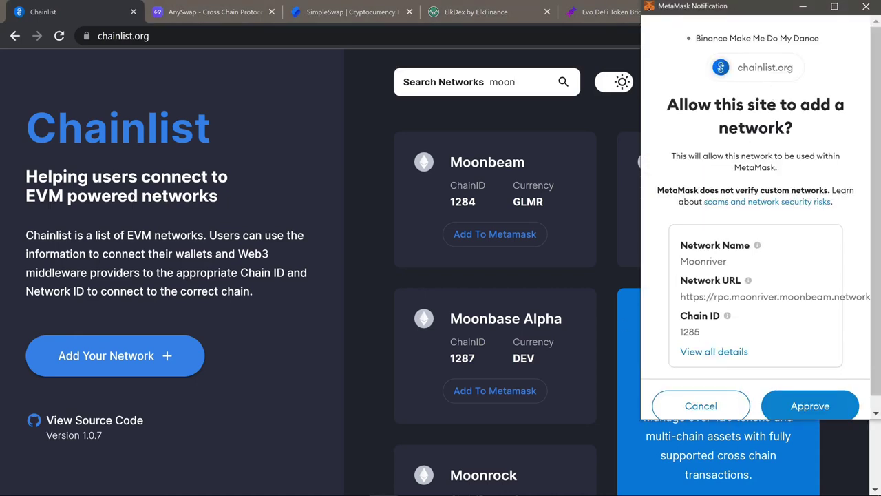
{"action": "scroll", "coordinate": [820, 316], "scroll_direction": "down", "scroll_amount": 1}
{"action": "left_click", "coordinate": [812, 393]}
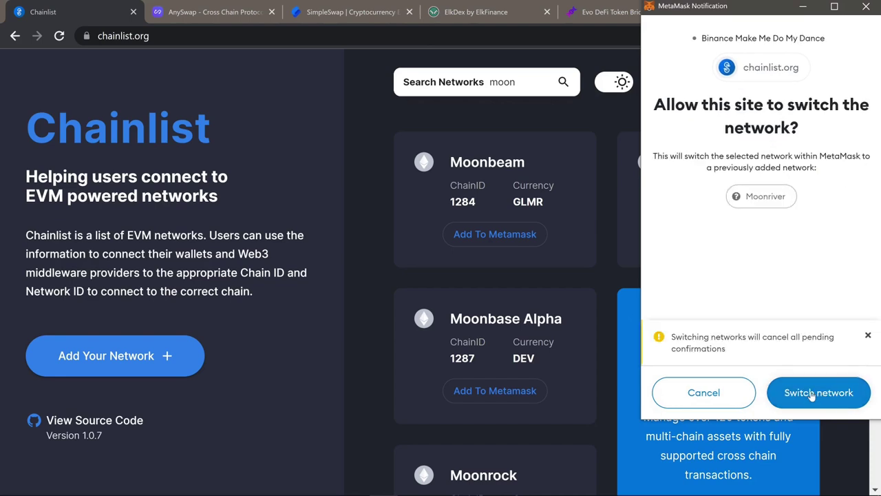
{"action": "left_click", "coordinate": [820, 392]}
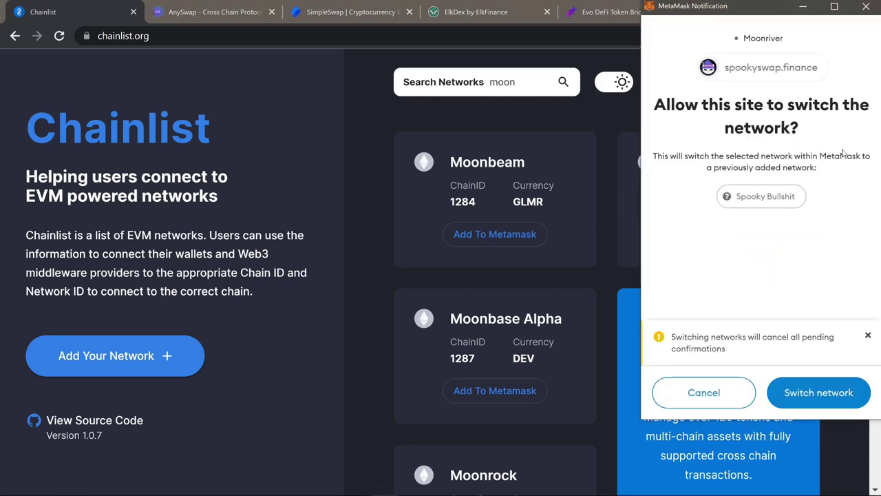
{"action": "left_click", "coordinate": [721, 396]}
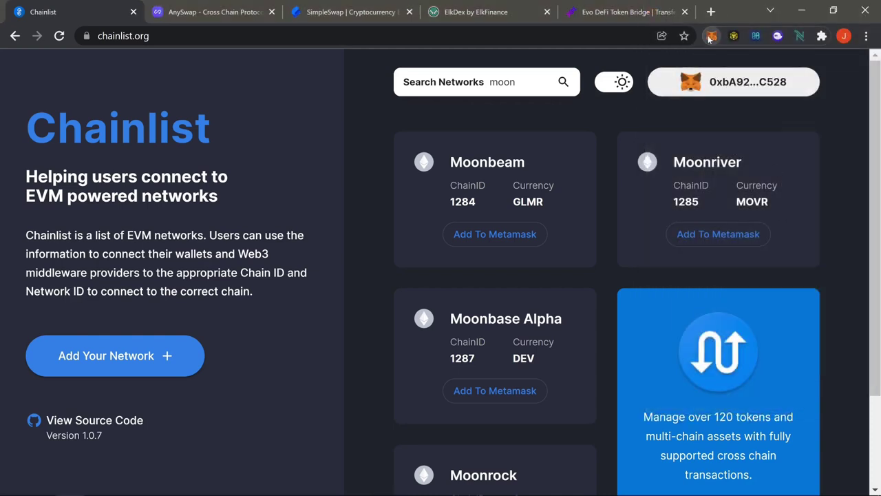
- Check the wallet on Moonriver and switch MetaMask back to the Binance Make Me Do My Dance network
{"action": "left_click", "coordinate": [711, 38]}
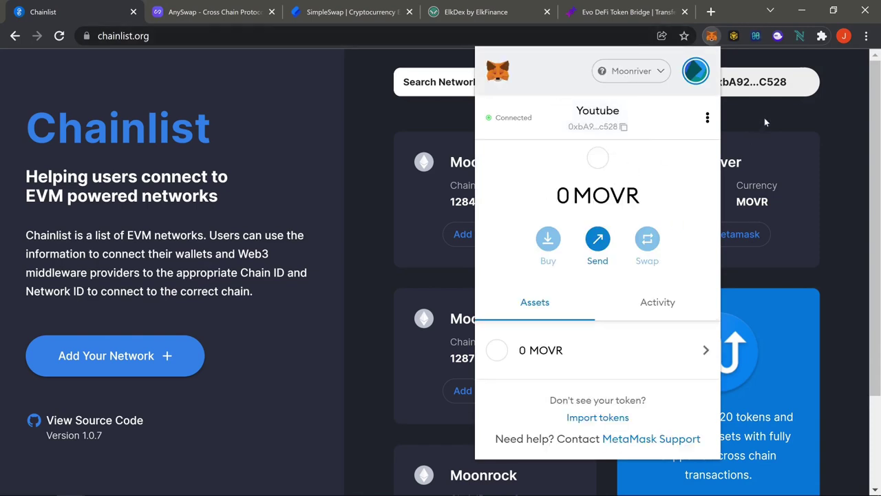
{"action": "left_click", "coordinate": [615, 71]}
{"action": "scroll", "coordinate": [624, 290], "scroll_direction": "down", "scroll_amount": 5}
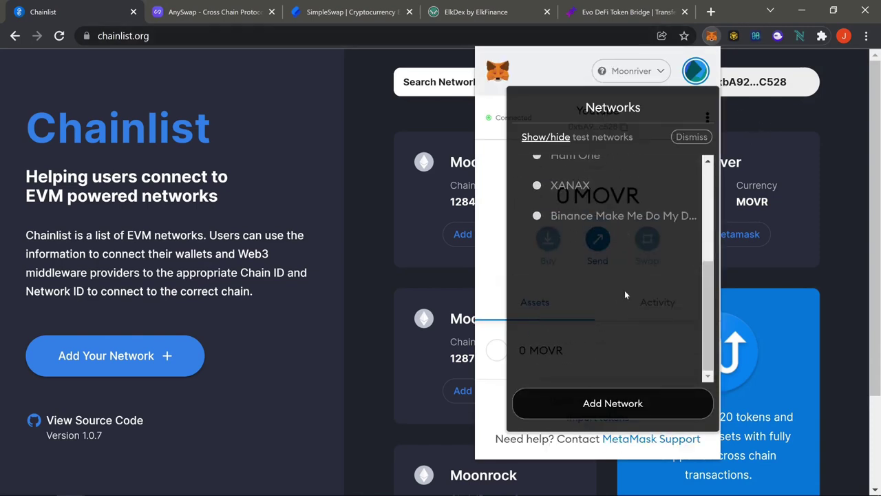
{"action": "left_click", "coordinate": [596, 257]}
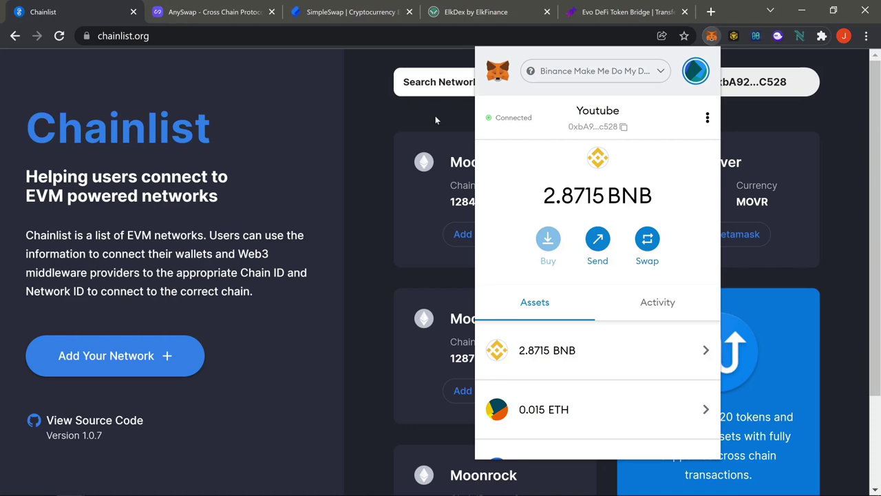
{"action": "left_click", "coordinate": [363, 133]}
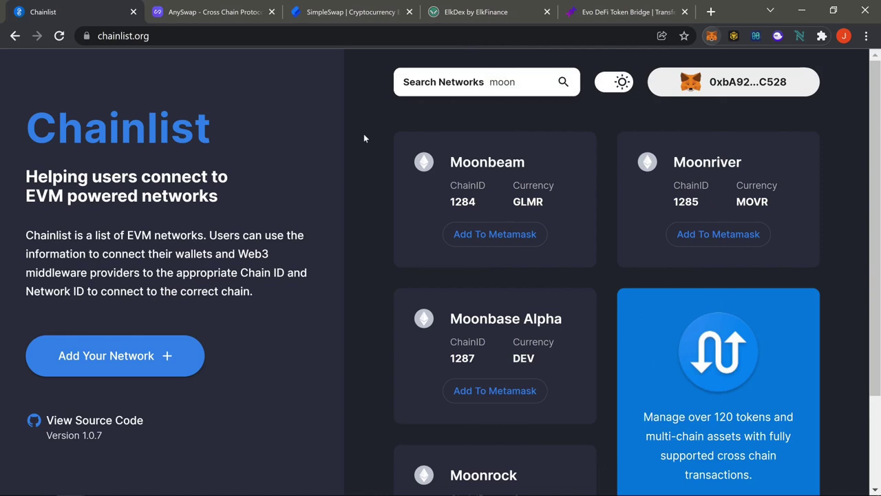
- Set up the ElkDex swap on Binance from BNB to ELK
{"action": "left_click", "coordinate": [476, 13]}
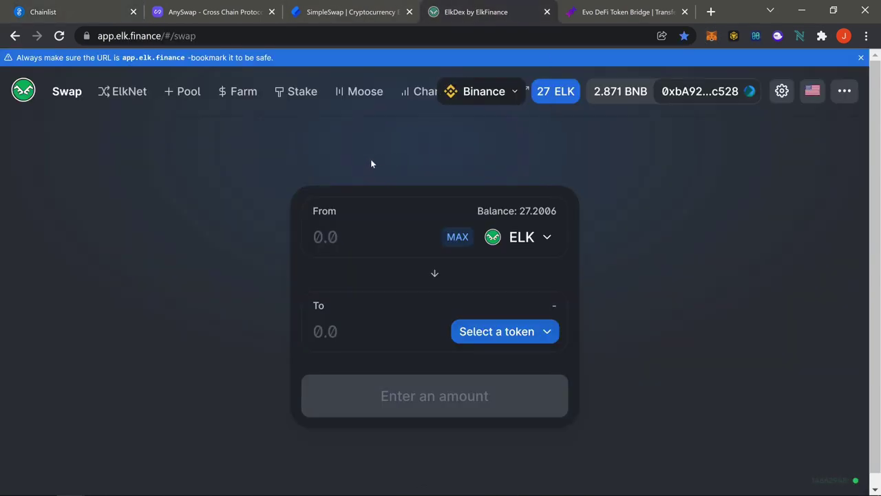
{"action": "left_click", "coordinate": [435, 273]}
{"action": "left_click", "coordinate": [502, 238]}
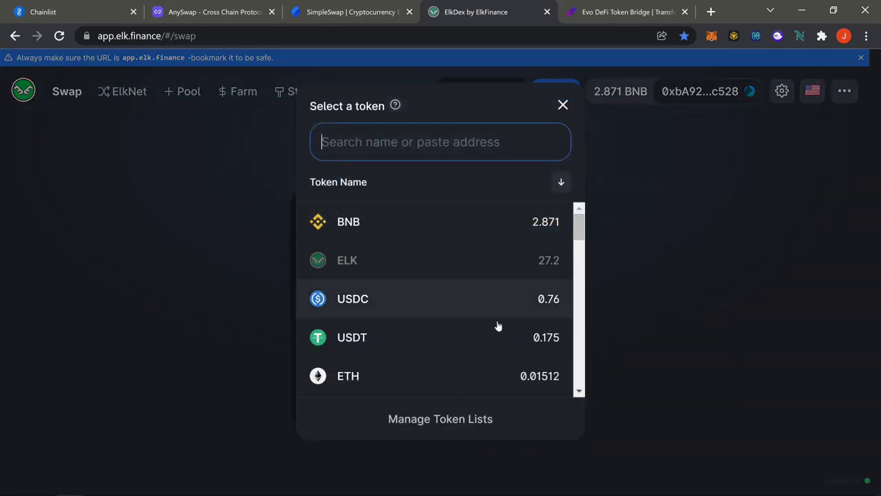
{"action": "left_click", "coordinate": [464, 232]}
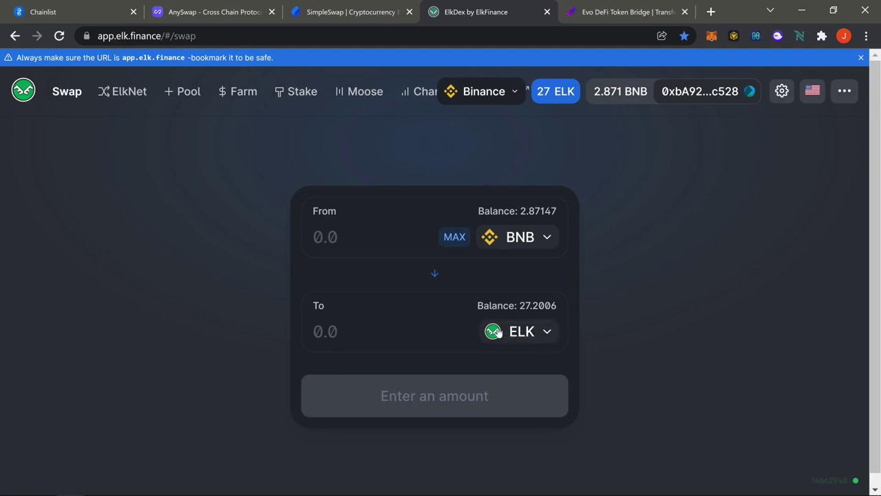
- Open a freshly loaded ElkNet transfer page and choose Moonriver as the target chain
{"action": "left_click", "coordinate": [129, 95]}
{"action": "left_click", "coordinate": [59, 36]}
{"action": "scroll", "coordinate": [246, 254], "scroll_direction": "down", "scroll_amount": 3}
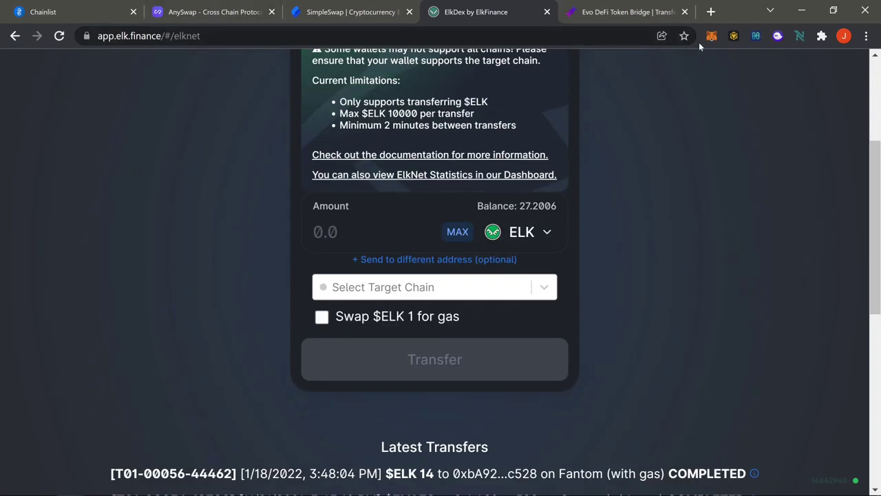
{"action": "left_click", "coordinate": [413, 295]}
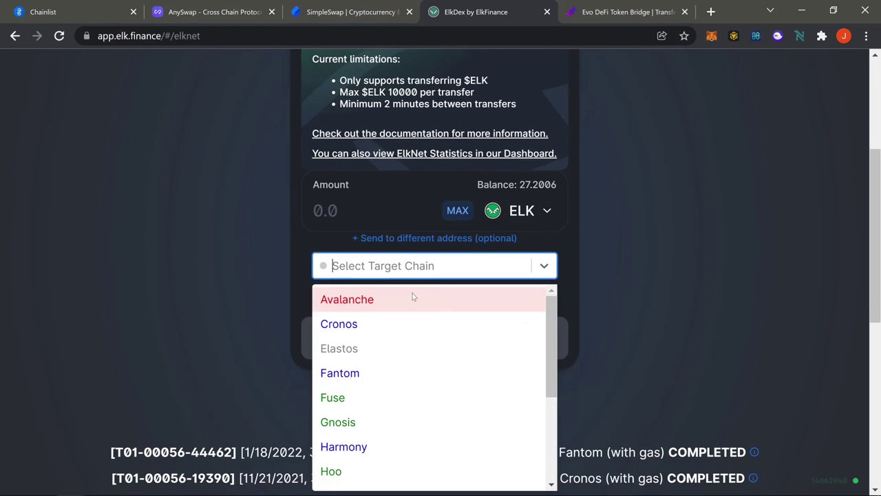
{"action": "scroll", "coordinate": [399, 351], "scroll_direction": "down", "scroll_amount": 3}
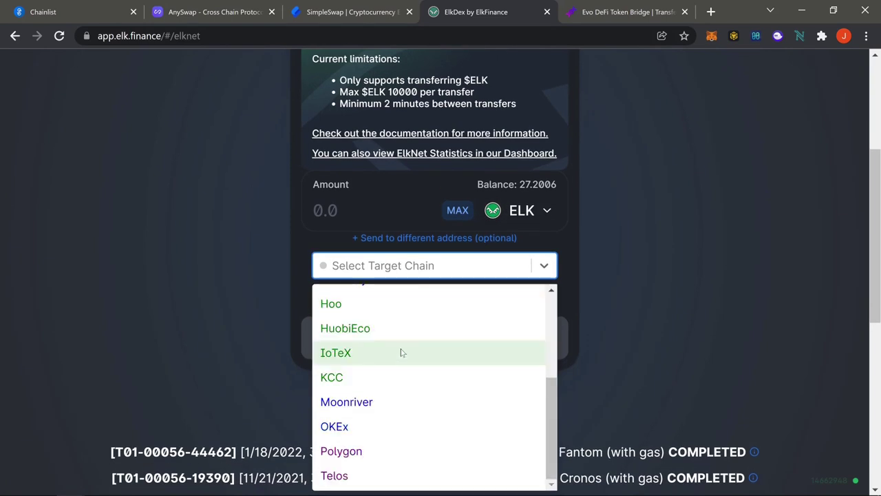
{"action": "left_click", "coordinate": [370, 406]}
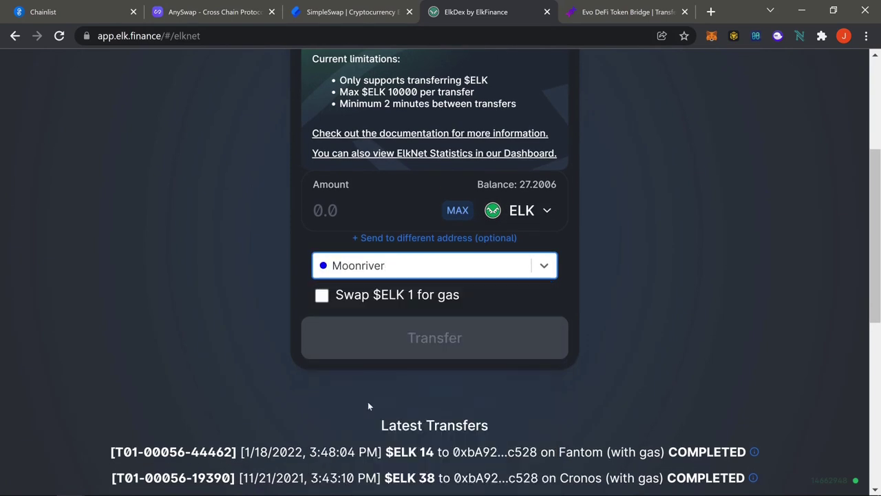
- Transfer 2 ELK from Binance to Moonriver through ElkNet with 1 ELK swapped for gas, confirming the transaction in MetaMask
{"action": "left_click", "coordinate": [323, 297]}
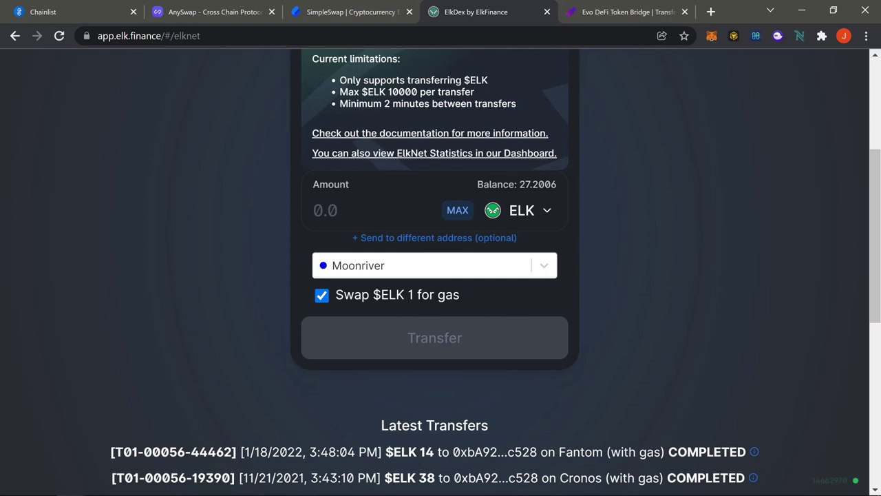
{"action": "type", "text": "2"}
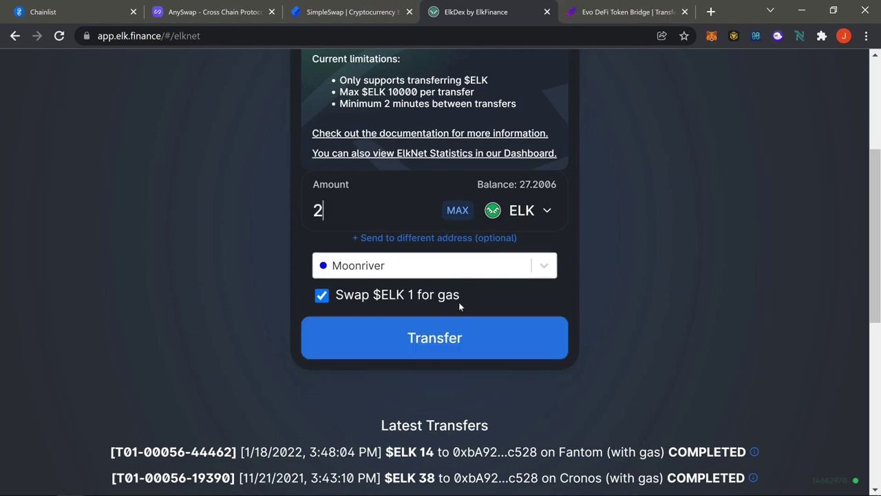
{"action": "left_click", "coordinate": [437, 337]}
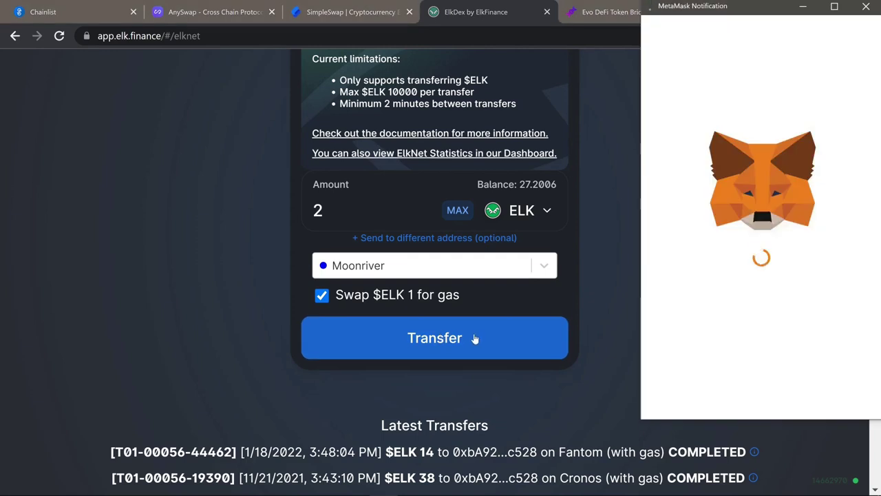
{"action": "scroll", "coordinate": [804, 368], "scroll_direction": "down", "scroll_amount": 1}
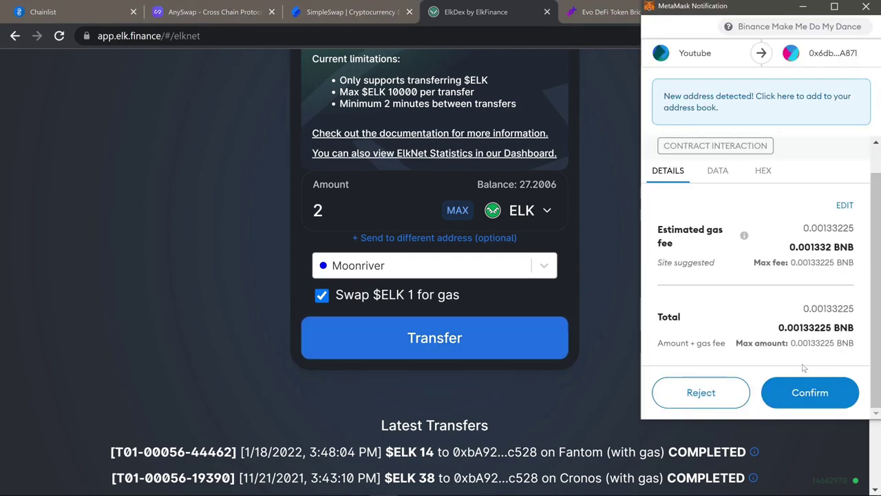
{"action": "left_click", "coordinate": [795, 390]}
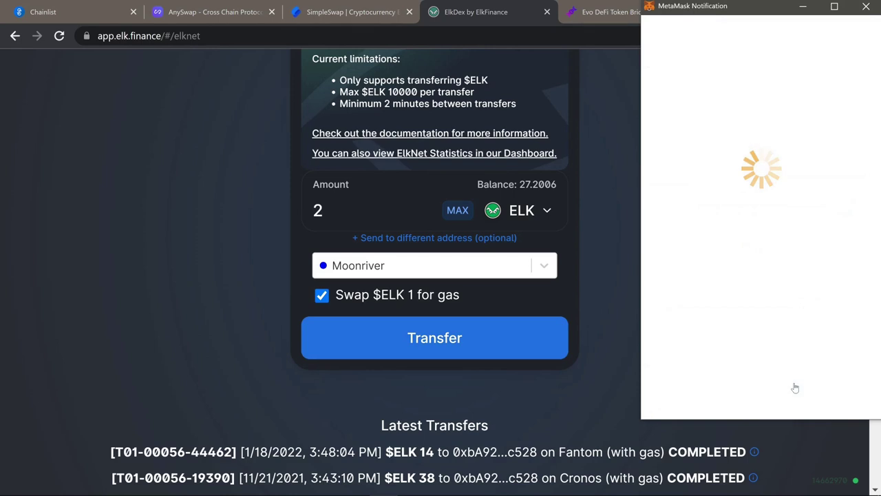
{"action": "scroll", "coordinate": [596, 293], "scroll_direction": "up", "scroll_amount": 1}
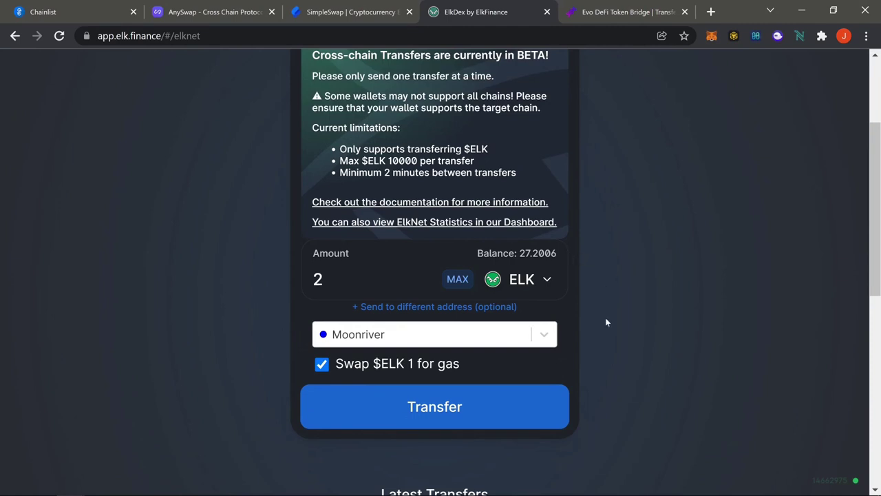
{"action": "scroll", "coordinate": [606, 322], "scroll_direction": "up", "scroll_amount": 3}
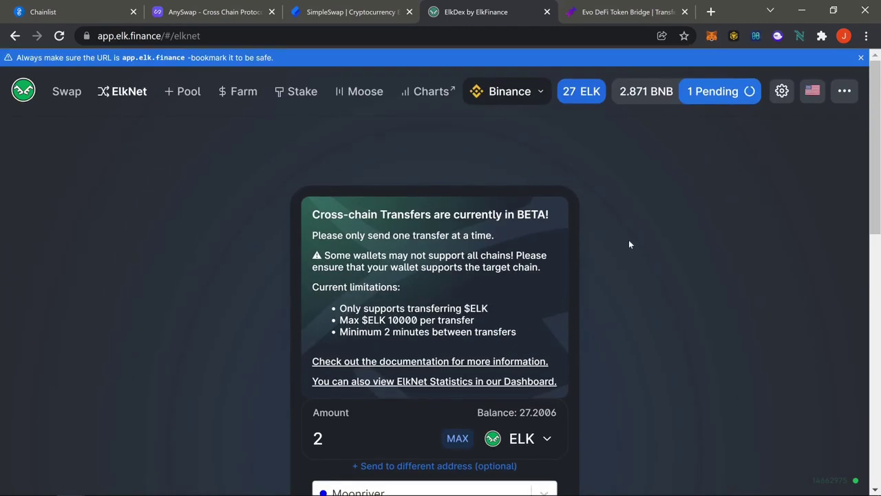
- Compare EvoDeFi's bridge form for sending USDC from BSC to Moonriver with the ElkNet transfer page and its pending transfer
{"action": "left_click", "coordinate": [616, 12]}
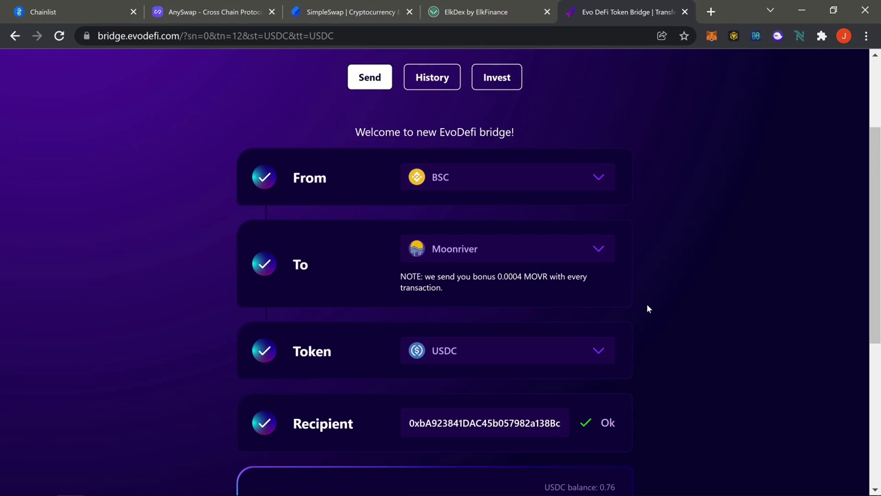
{"action": "scroll", "coordinate": [647, 303], "scroll_direction": "down", "scroll_amount": 2}
{"action": "scroll", "coordinate": [647, 304], "scroll_direction": "up", "scroll_amount": 1}
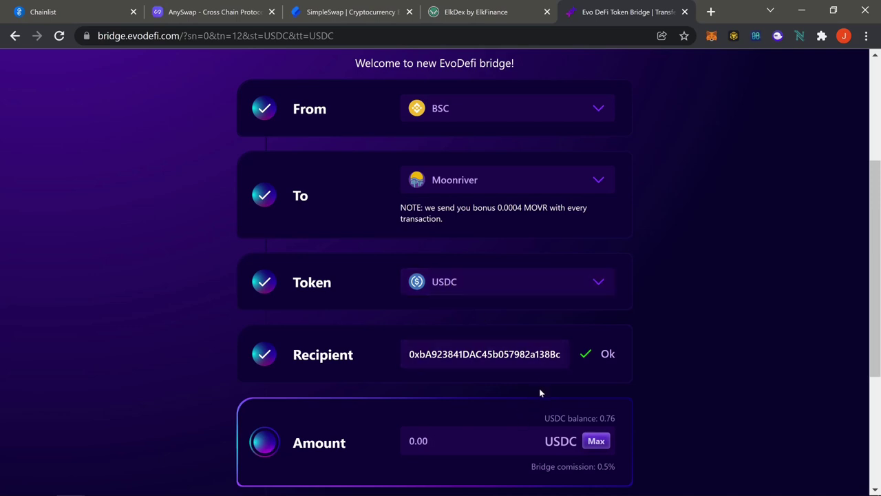
{"action": "scroll", "coordinate": [541, 392], "scroll_direction": "down", "scroll_amount": 1}
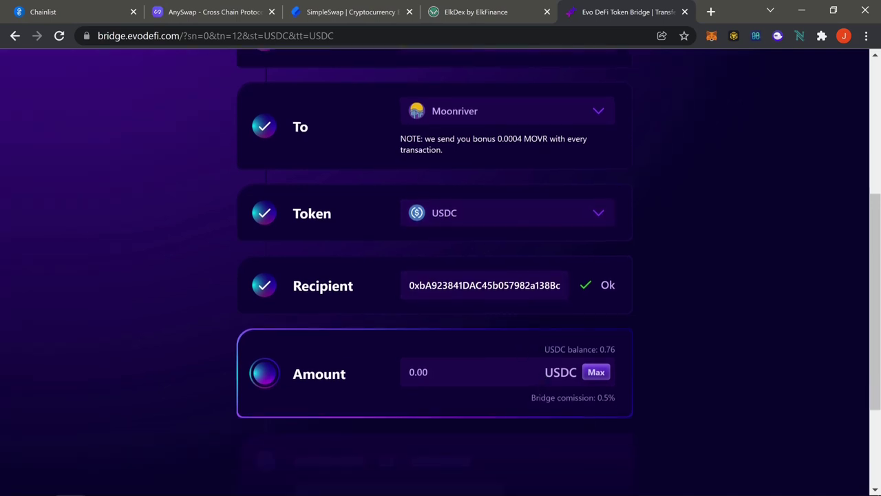
{"action": "scroll", "coordinate": [653, 356], "scroll_direction": "up", "scroll_amount": 3}
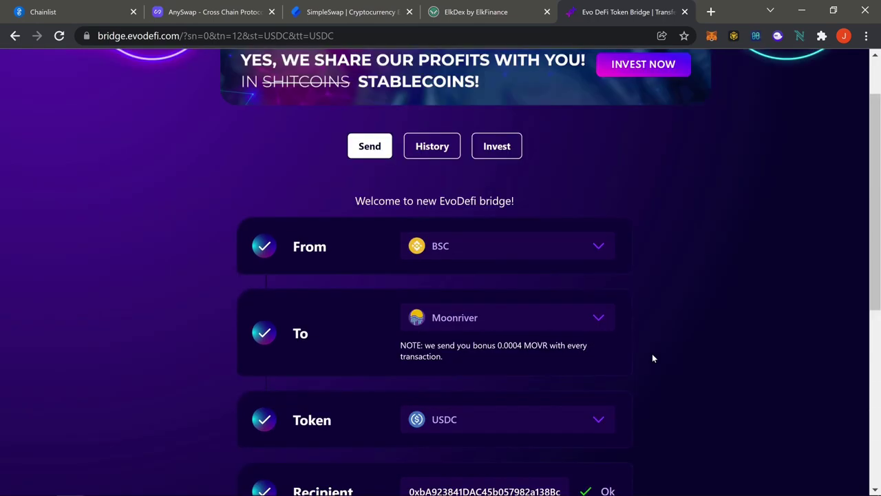
{"action": "scroll", "coordinate": [638, 336], "scroll_direction": "down", "scroll_amount": 1}
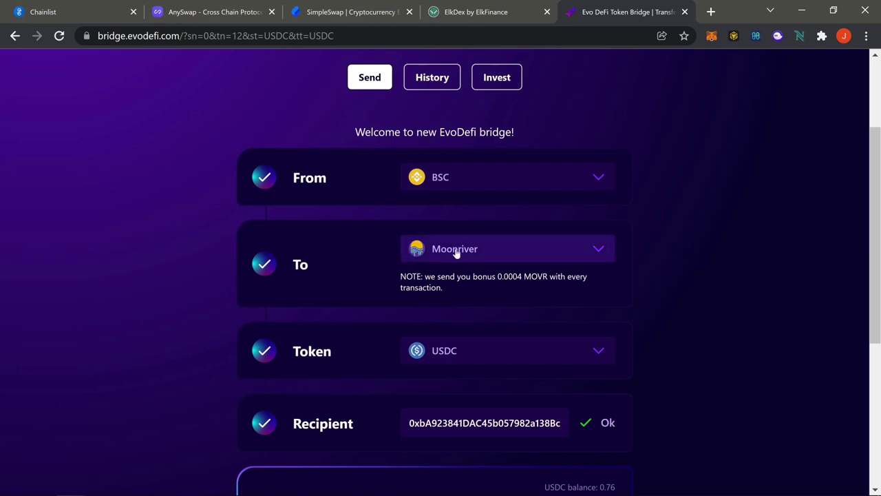
{"action": "left_click", "coordinate": [472, 14]}
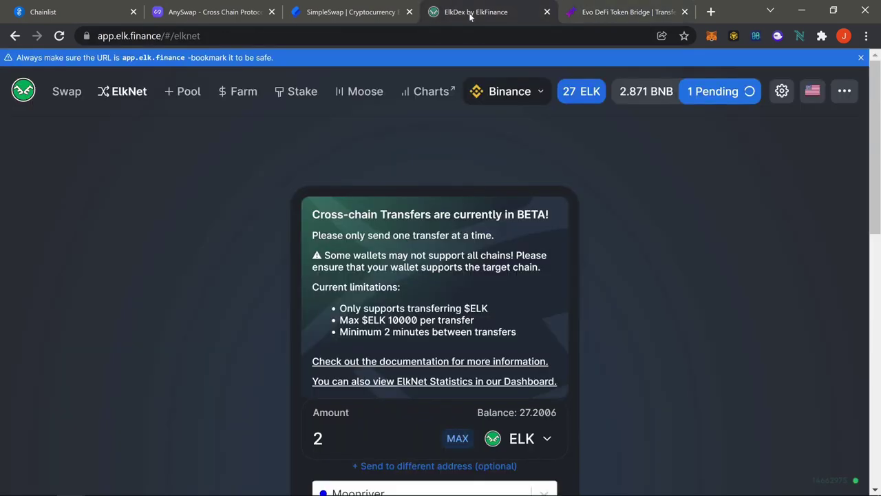
{"action": "scroll", "coordinate": [597, 338], "scroll_direction": "down", "scroll_amount": 2}
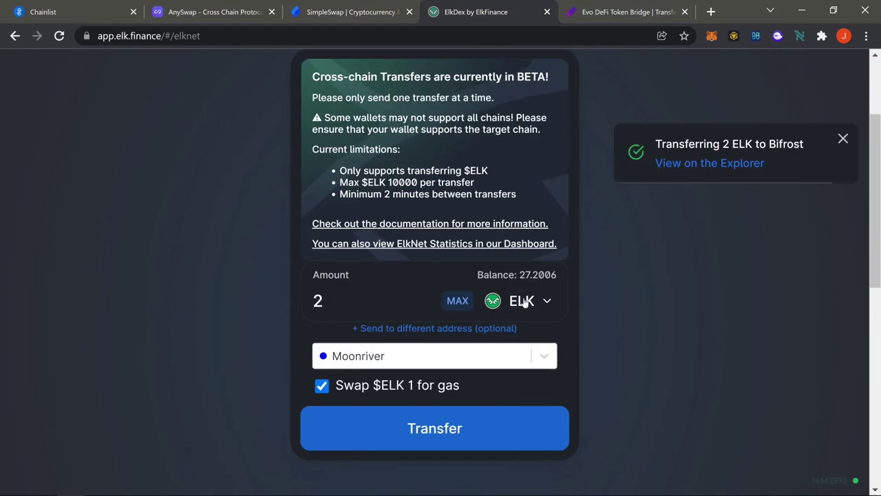
{"action": "scroll", "coordinate": [579, 261], "scroll_direction": "up", "scroll_amount": 2}
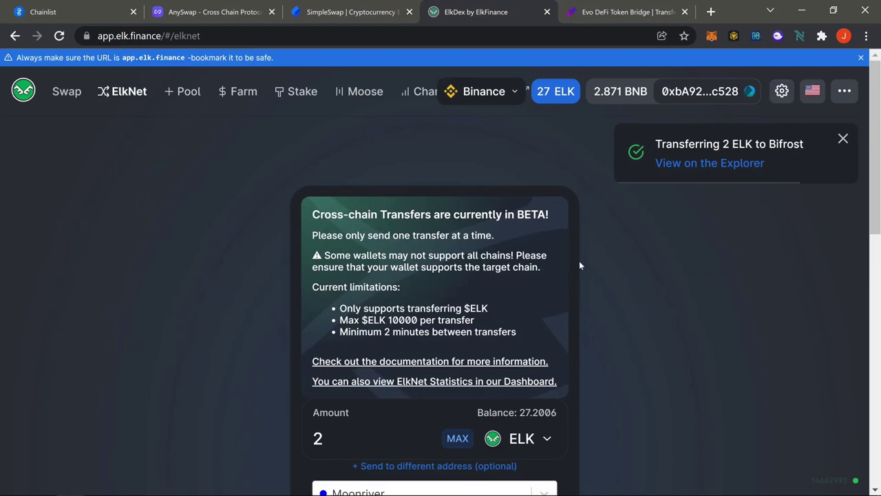
{"action": "left_click", "coordinate": [591, 8]}
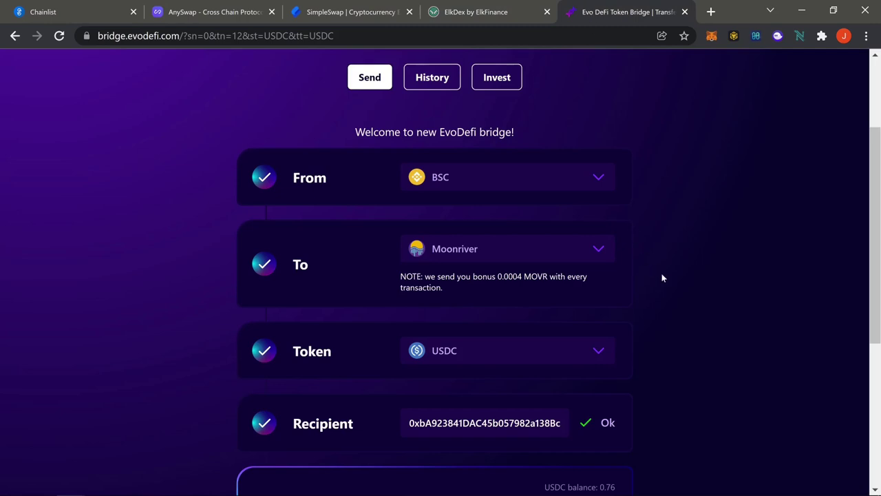
{"action": "scroll", "coordinate": [662, 273], "scroll_direction": "down", "scroll_amount": 1}
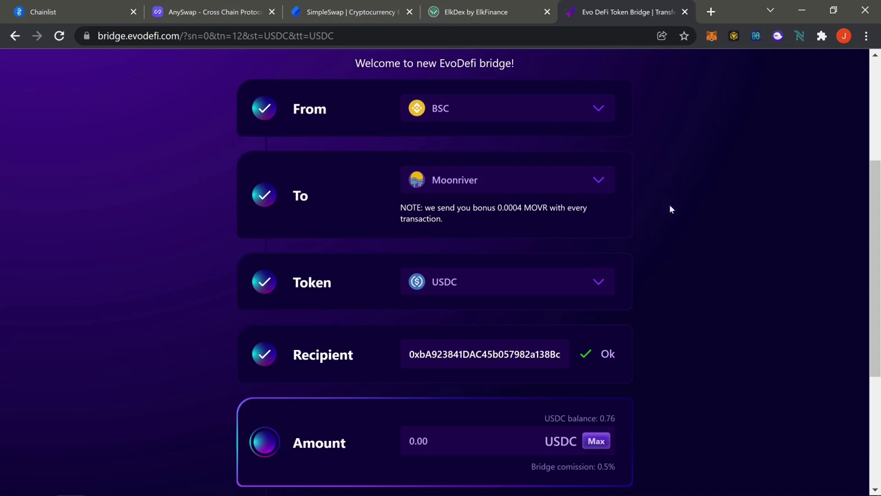
{"action": "scroll", "coordinate": [666, 219], "scroll_direction": "up", "scroll_amount": 3}
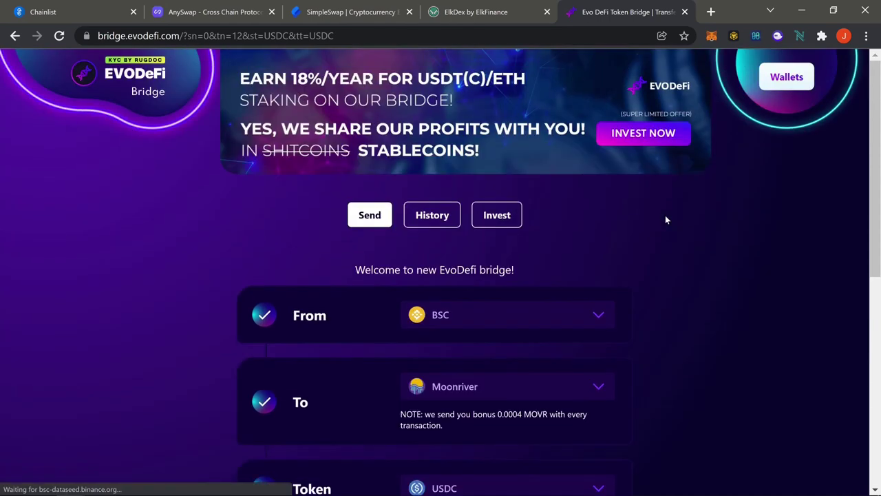
{"action": "scroll", "coordinate": [654, 258], "scroll_direction": "down", "scroll_amount": 4}
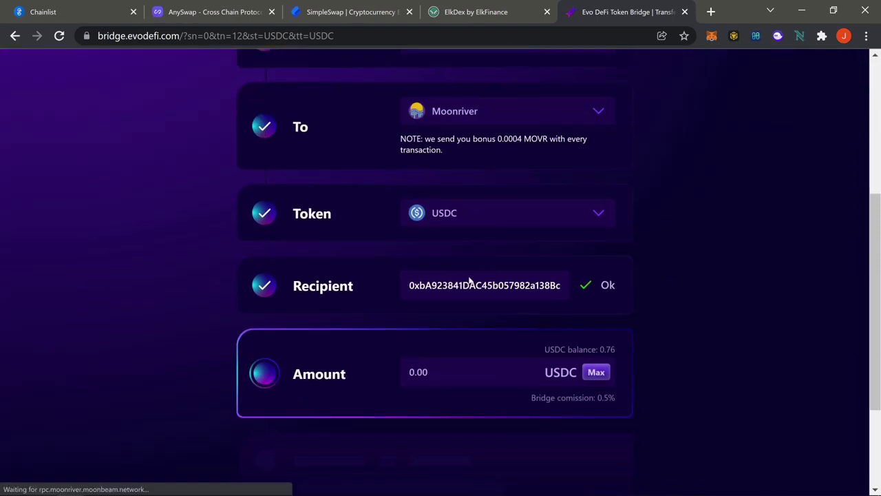
{"action": "scroll", "coordinate": [657, 276], "scroll_direction": "up", "scroll_amount": 4}
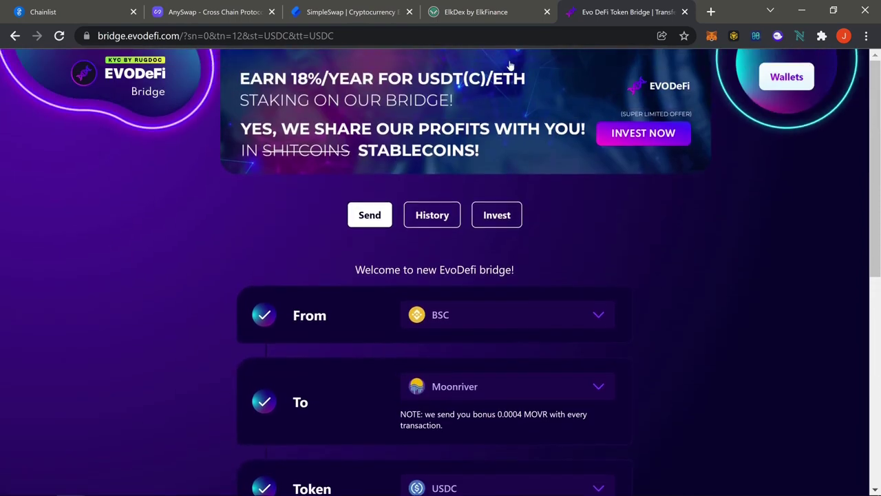
- Return to ElkNet and check the status of the Moonriver transfer in the Latest Transfers list
{"action": "left_click", "coordinate": [473, 9]}
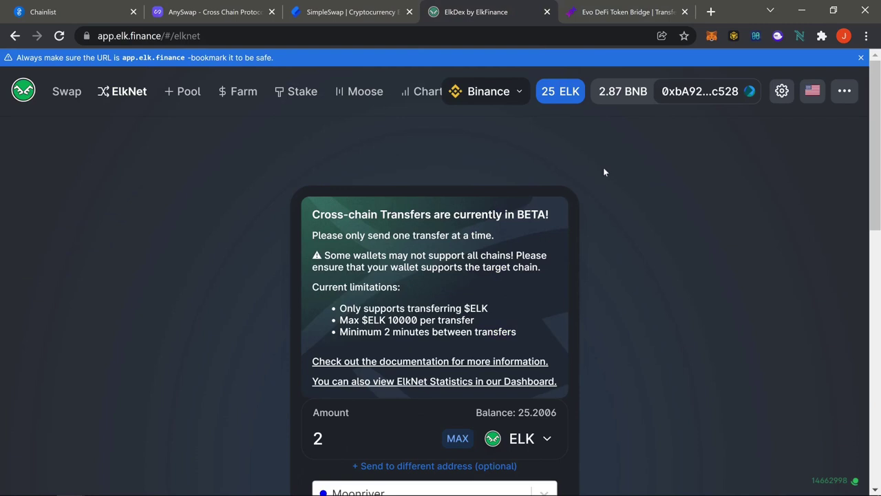
{"action": "scroll", "coordinate": [612, 224], "scroll_direction": "down", "scroll_amount": 1}
{"action": "scroll", "coordinate": [613, 226], "scroll_direction": "down", "scroll_amount": 1}
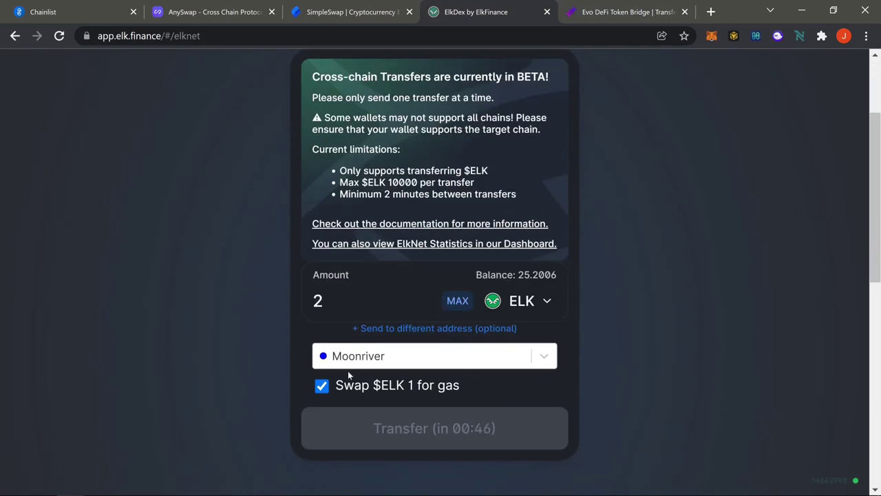
{"action": "scroll", "coordinate": [451, 411], "scroll_direction": "down", "scroll_amount": 4}
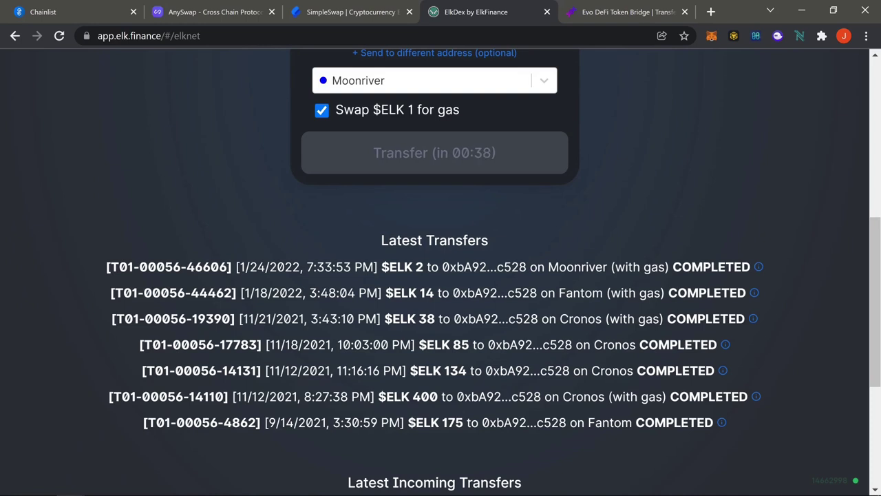
{"action": "scroll", "coordinate": [654, 224], "scroll_direction": "up", "scroll_amount": 6}
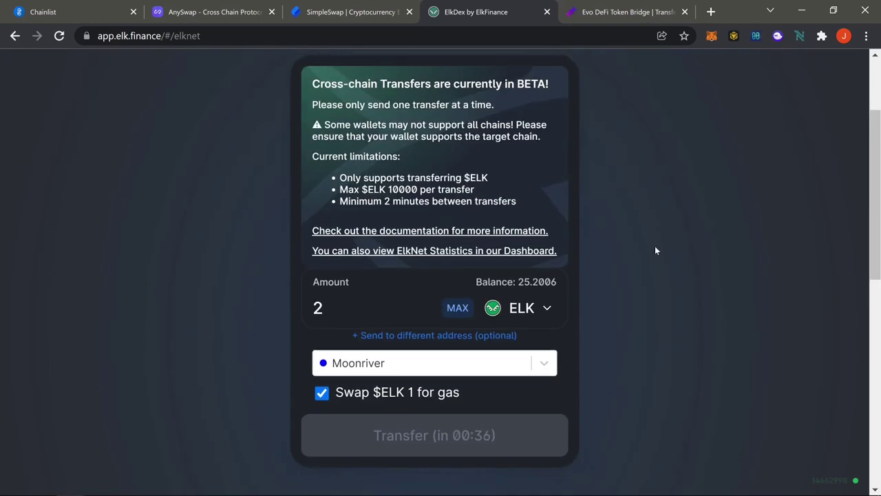
- Switch MetaMask to the Moonriver network and view the wallet's assets there
{"action": "left_click", "coordinate": [711, 37]}
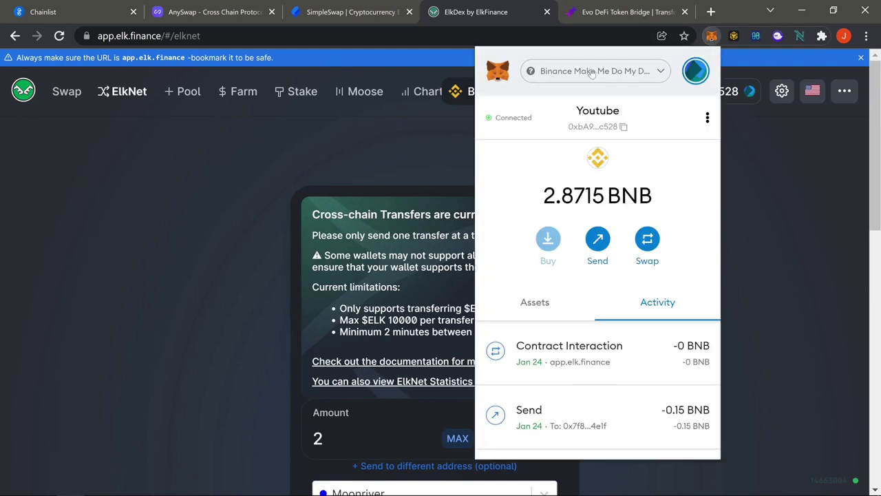
{"action": "left_click", "coordinate": [591, 72]}
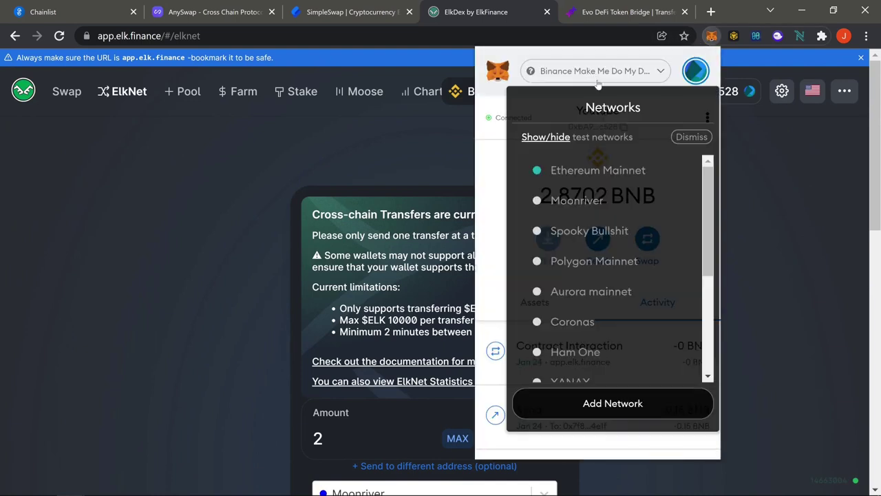
{"action": "left_click", "coordinate": [577, 200]}
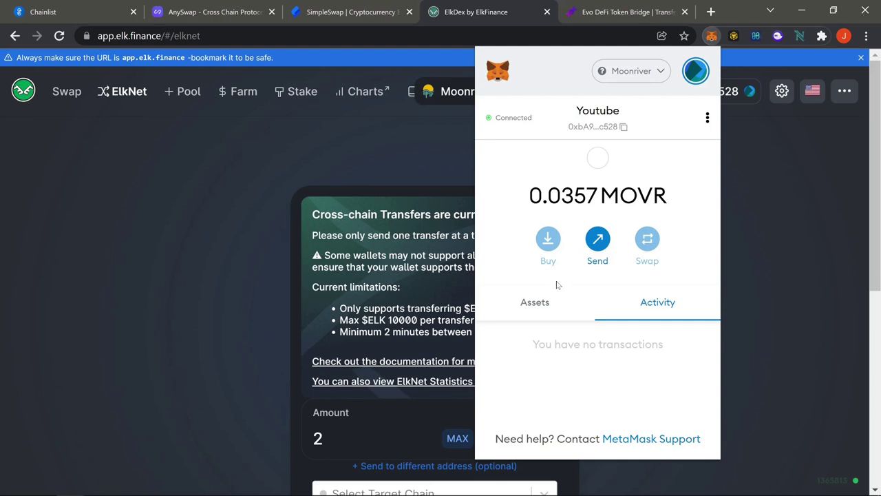
{"action": "left_click", "coordinate": [543, 304]}
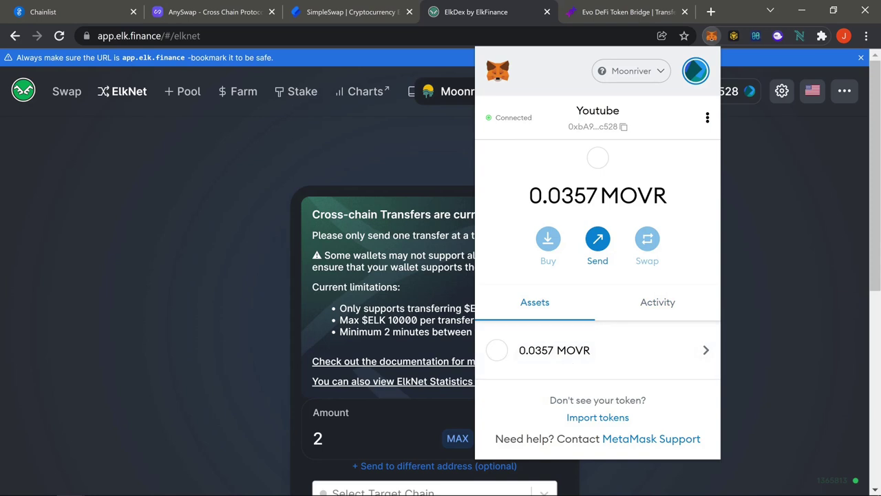
- Set up an ElkDex swap on Moonriver from ELK to MOVR using the maximum ELK balance
{"action": "left_click", "coordinate": [173, 159]}
{"action": "left_click", "coordinate": [71, 92]}
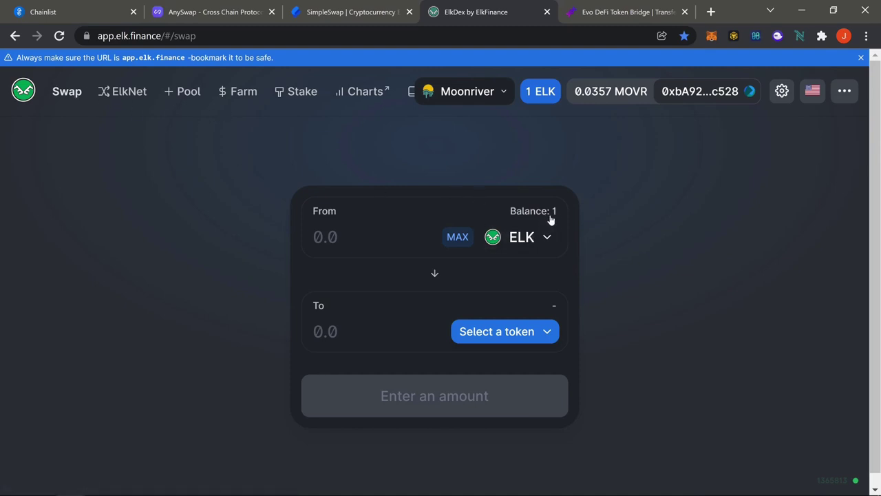
{"action": "left_click", "coordinate": [524, 336]}
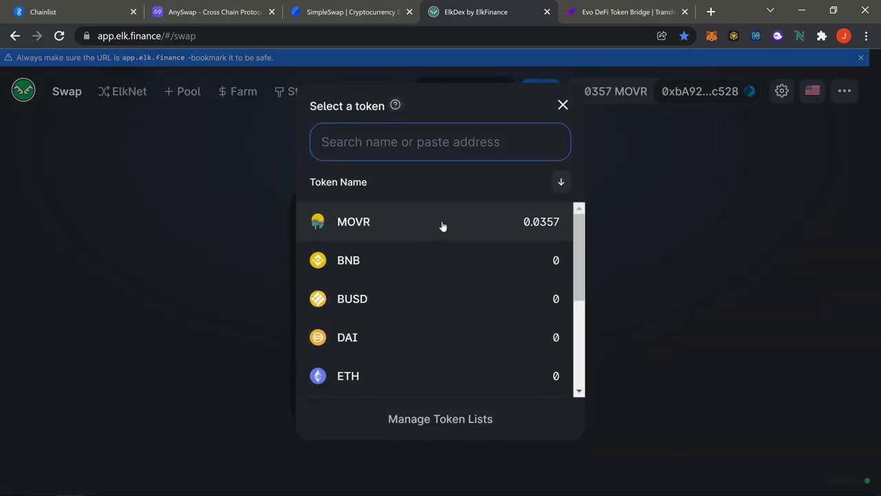
{"action": "left_click", "coordinate": [489, 225]}
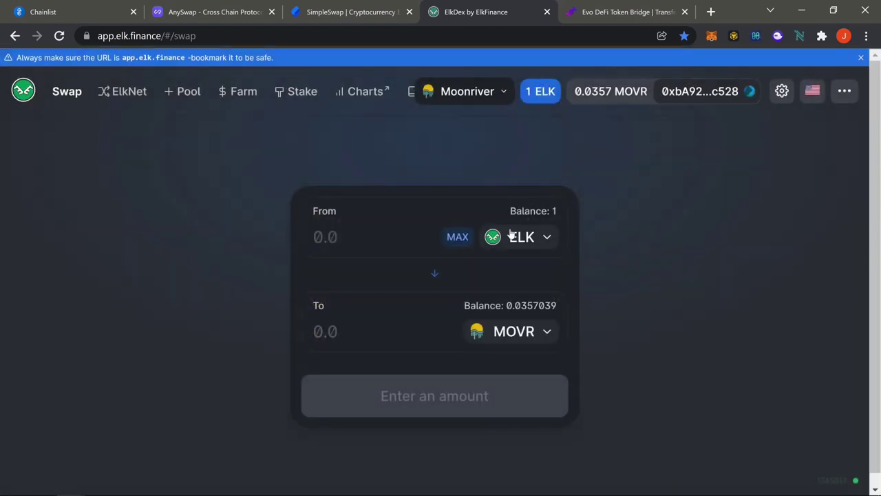
{"action": "left_click", "coordinate": [457, 237]}
- Approve ELK spending on ElkDex, swap 1 ELK for MOVR on Moonriver, and confirm both transactions in MetaMask
{"action": "left_click", "coordinate": [414, 410]}
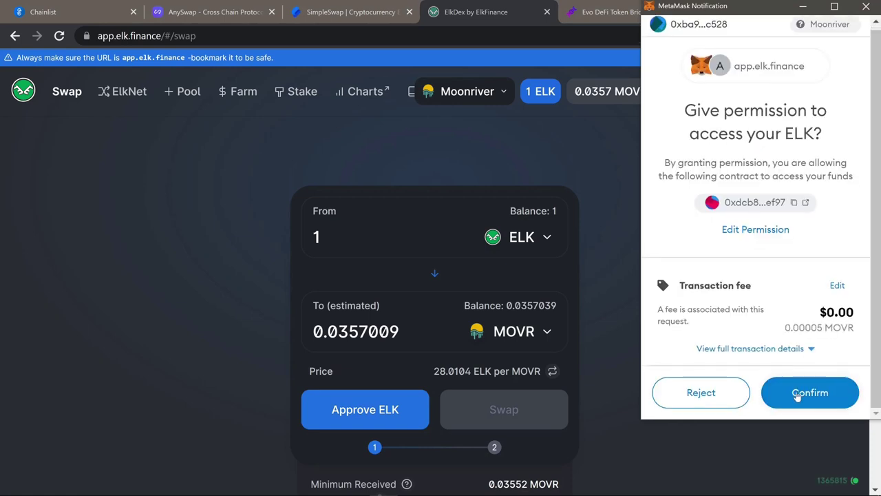
{"action": "left_click", "coordinate": [797, 394]}
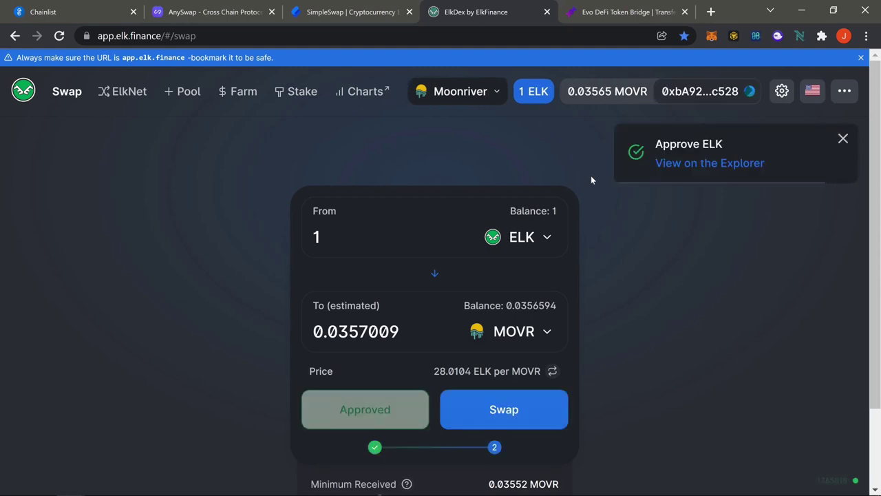
{"action": "left_click", "coordinate": [526, 417]}
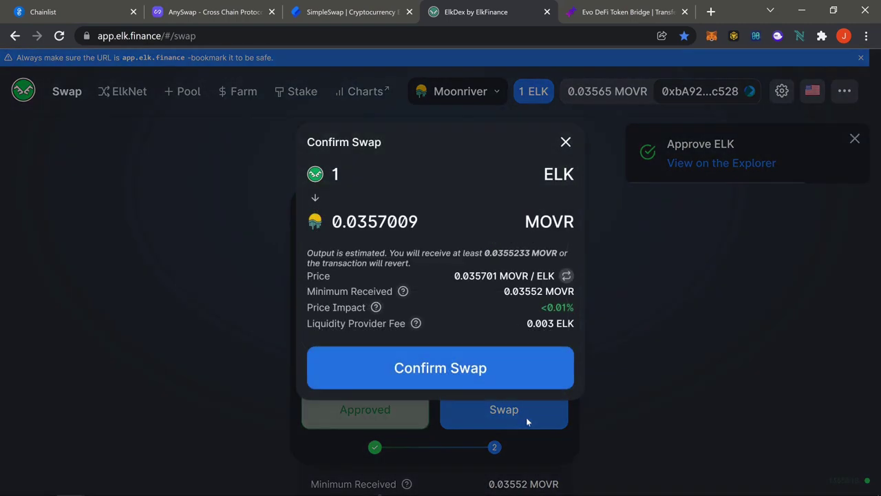
{"action": "left_click", "coordinate": [463, 369]}
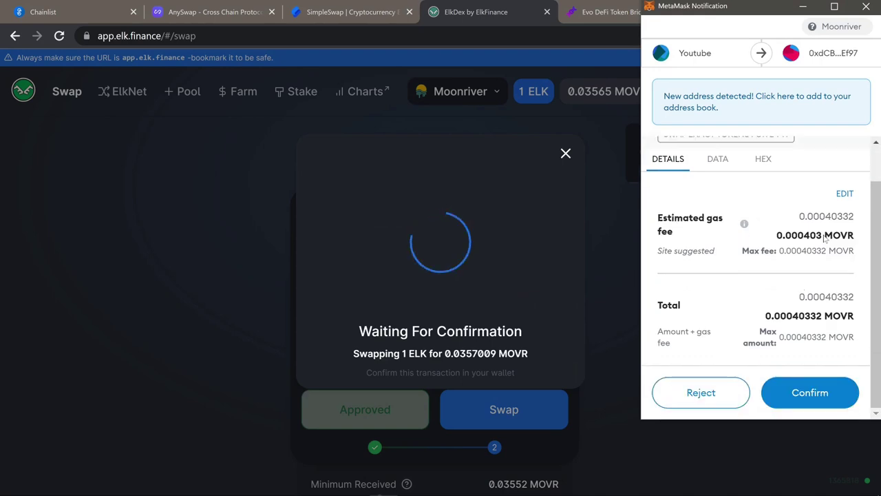
{"action": "left_click", "coordinate": [814, 394]}
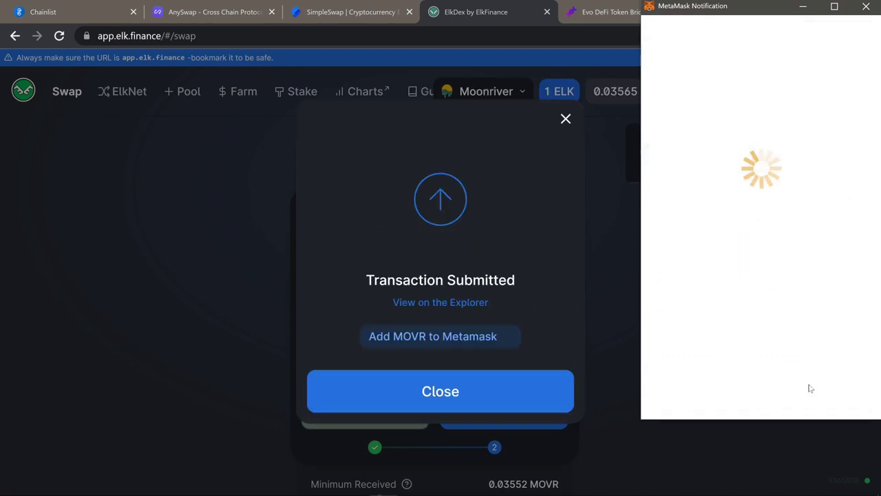
{"action": "left_click", "coordinate": [610, 235]}
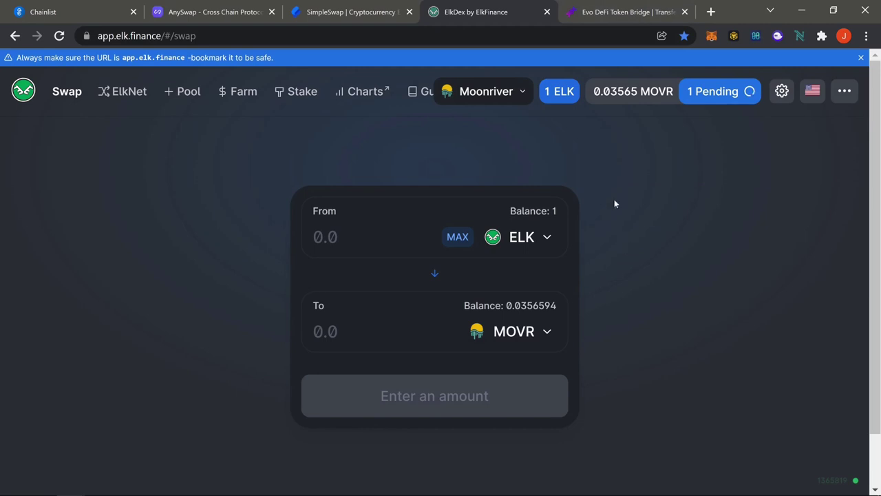
- View the EvoDeFi bridge page briefly and return to ElkDex to check the swap's status
{"action": "left_click", "coordinate": [620, 12]}
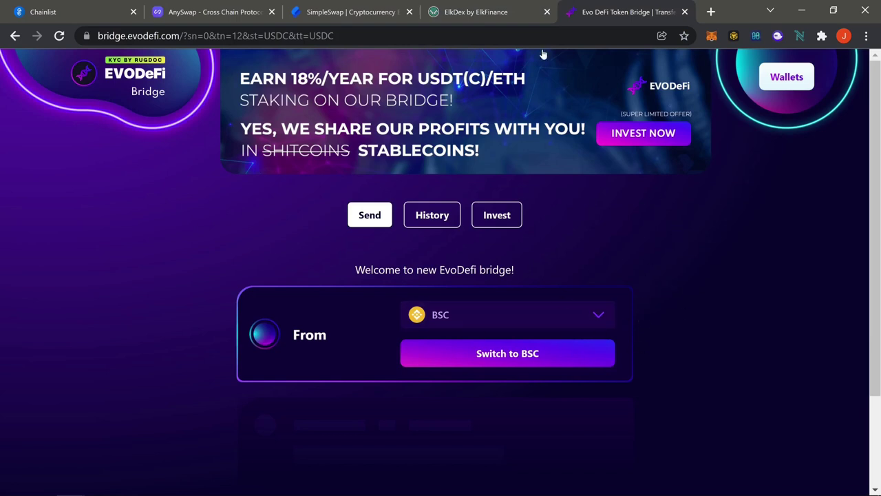
{"action": "left_click", "coordinate": [498, 13]}
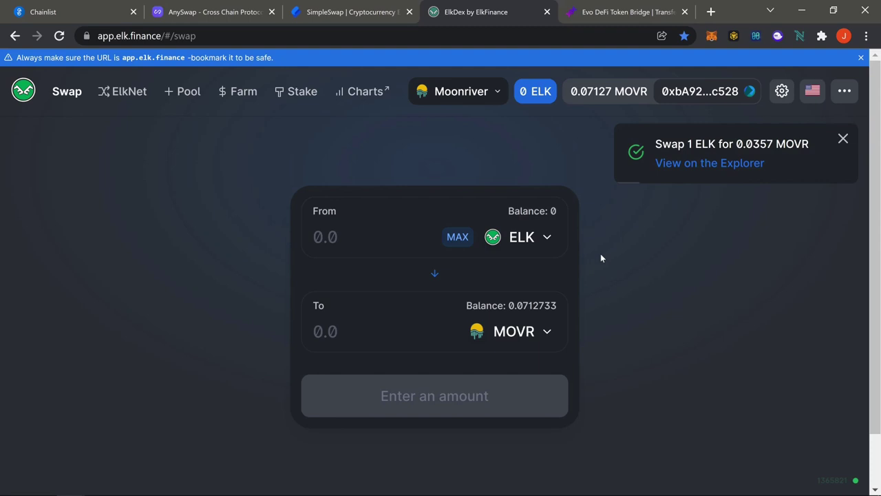
- On Chainlist, view the MetaMask wallet and request adding Arbitrum One to MetaMask, cancelling the request
{"action": "key", "text": "ctrl+1"}
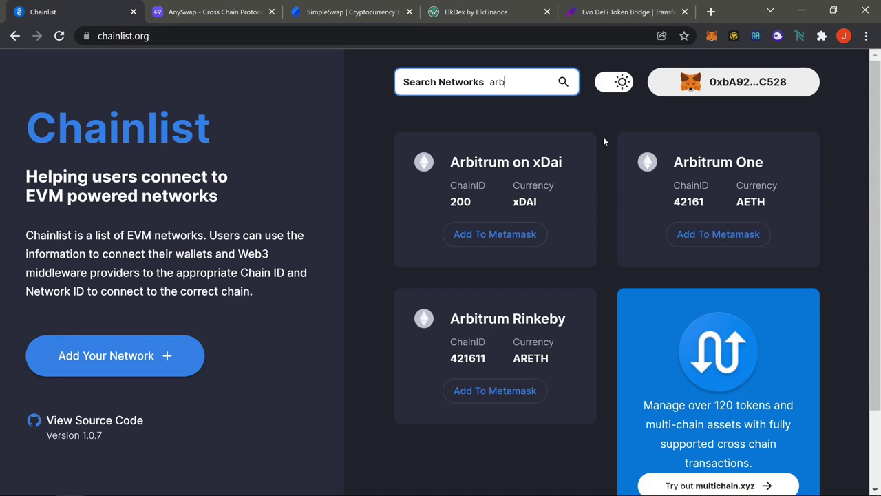
{"action": "left_click", "coordinate": [711, 37]}
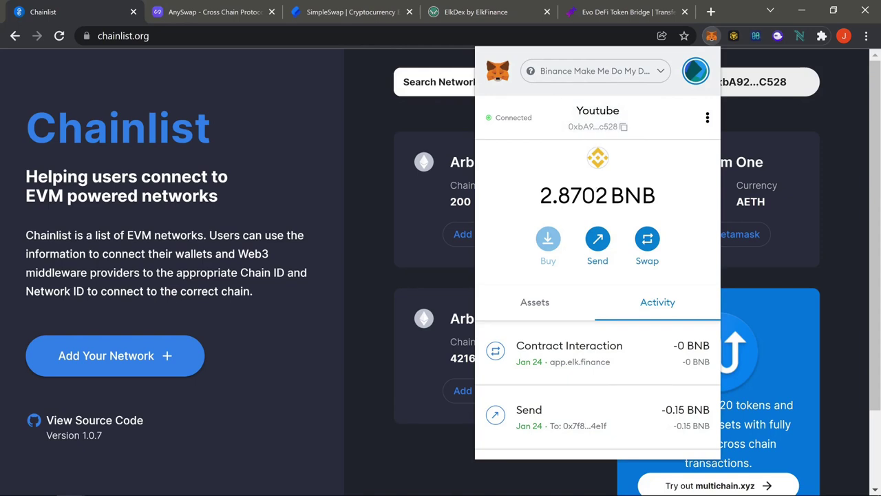
{"action": "left_click", "coordinate": [371, 118]}
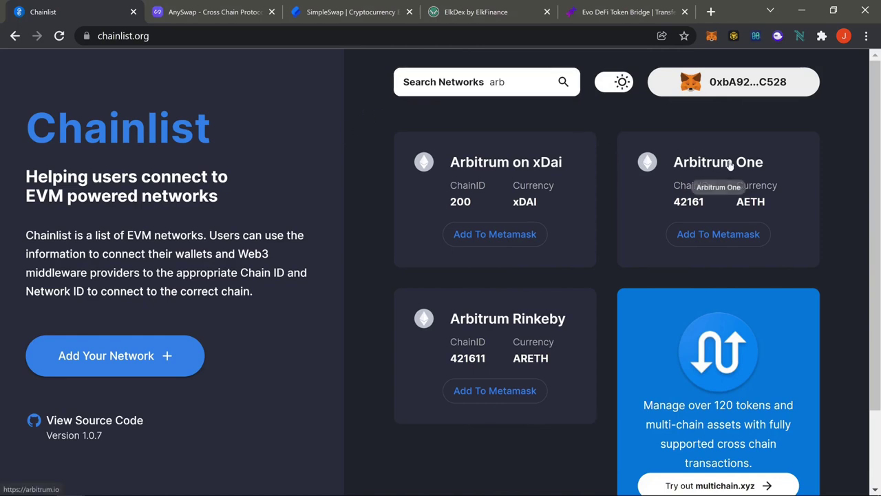
{"action": "left_click", "coordinate": [719, 235]}
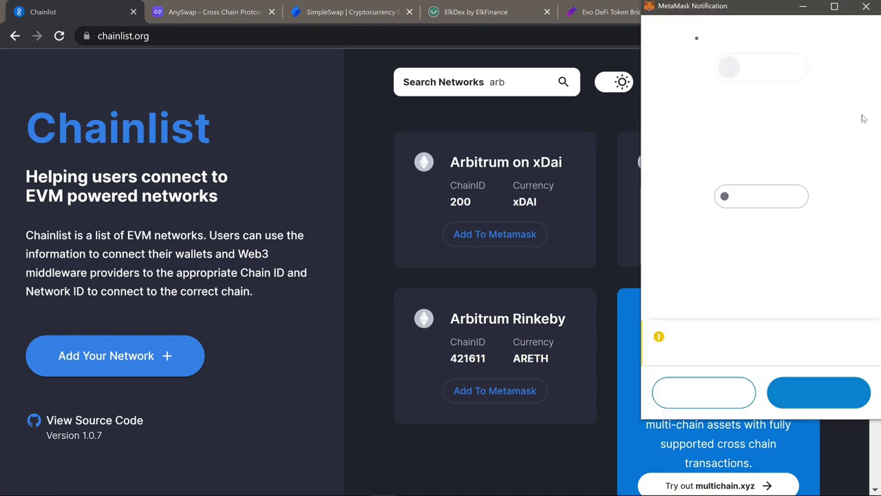
{"action": "left_click", "coordinate": [703, 390]}
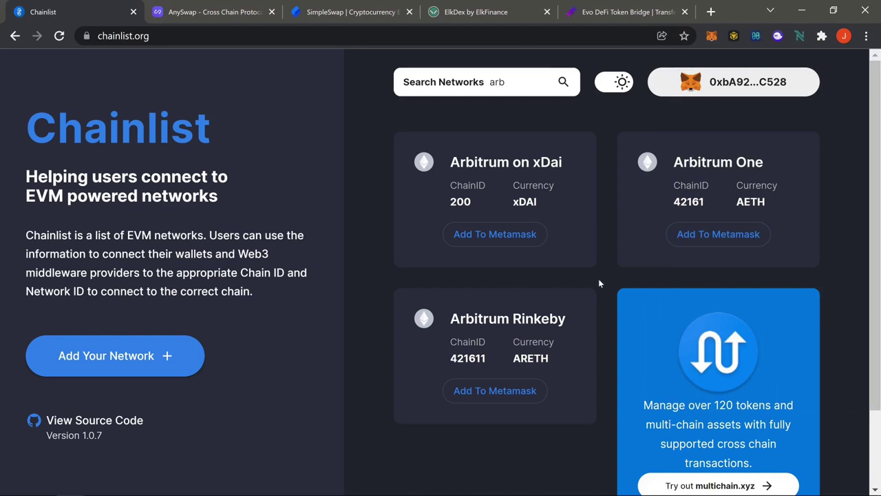
- Examine EvoDeFi's bridge form for sending USDC from BSC to Arbitrum, including its ETH bonus note, recipient and commission
{"action": "left_click", "coordinate": [624, 10]}
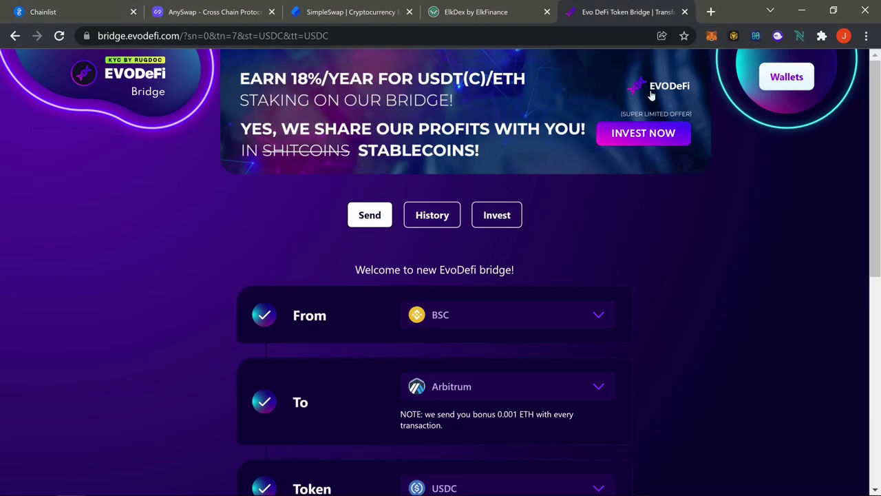
{"action": "scroll", "coordinate": [652, 189], "scroll_direction": "down", "scroll_amount": 3}
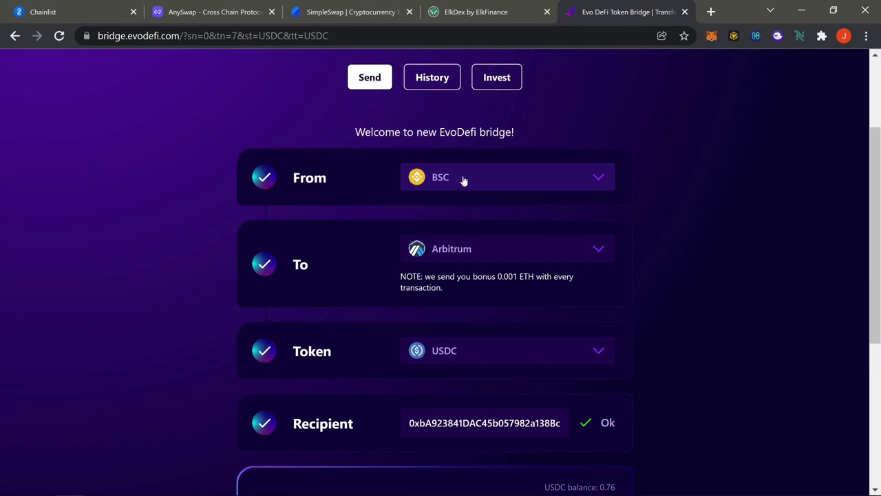
{"action": "scroll", "coordinate": [644, 180], "scroll_direction": "down", "scroll_amount": 1}
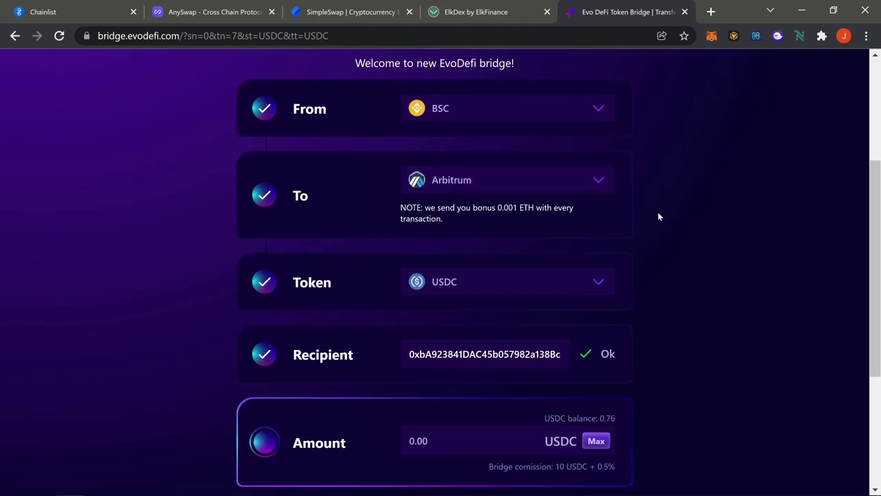
{"action": "scroll", "coordinate": [658, 217], "scroll_direction": "down", "scroll_amount": 2}
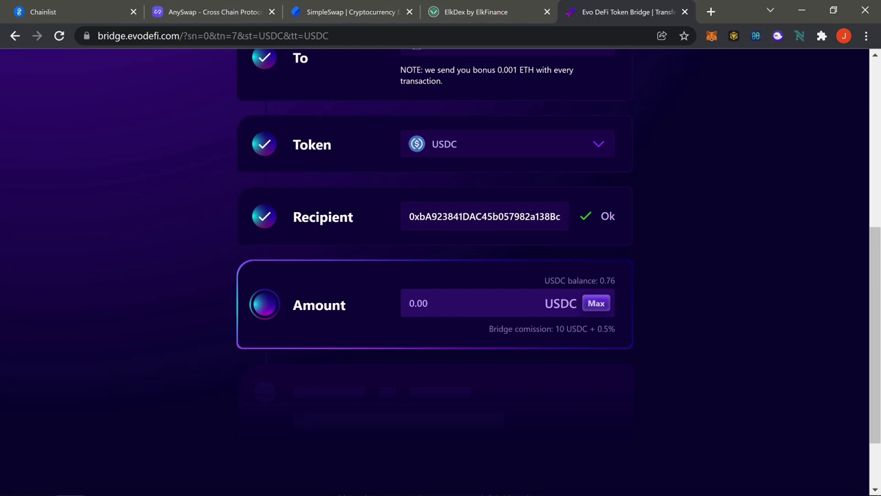
{"action": "scroll", "coordinate": [480, 309], "scroll_direction": "up", "scroll_amount": 3}
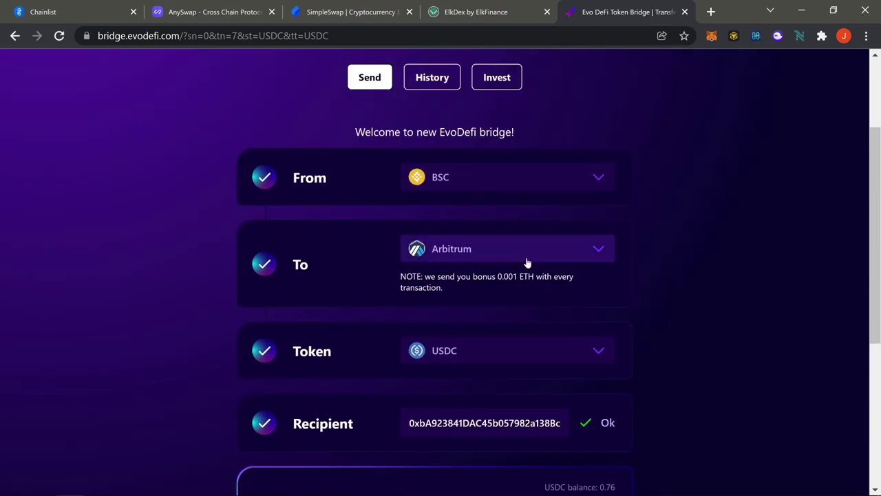
{"action": "left_click_drag", "start_coordinate": [492, 276], "coordinate": [534, 276]}
{"action": "left_click", "coordinate": [510, 305]}
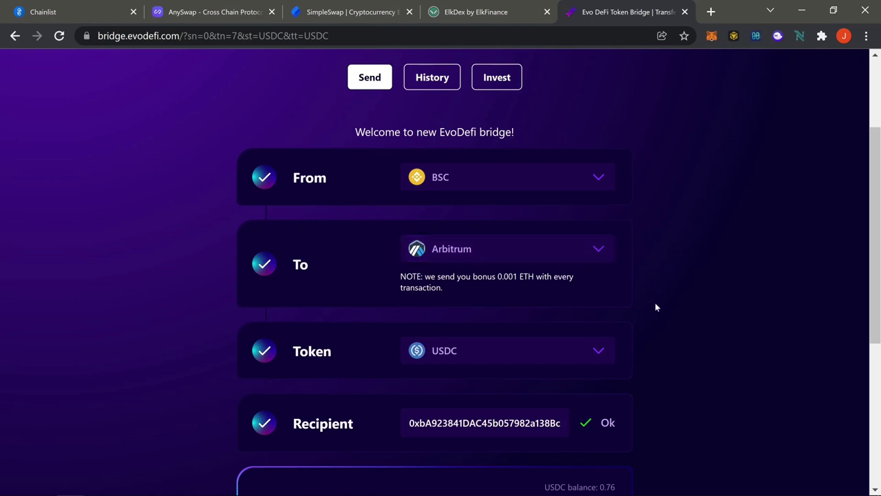
{"action": "scroll", "coordinate": [656, 307], "scroll_direction": "up", "scroll_amount": 1}
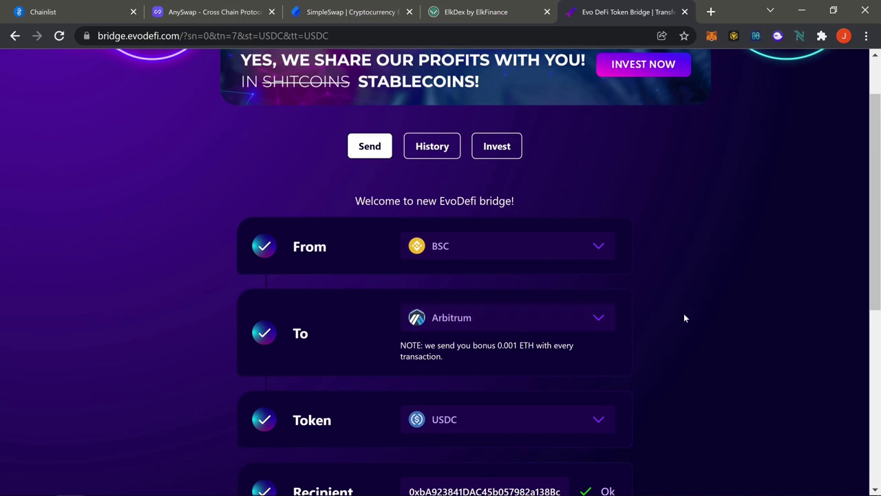
{"action": "scroll", "coordinate": [682, 320], "scroll_direction": "up", "scroll_amount": 1}
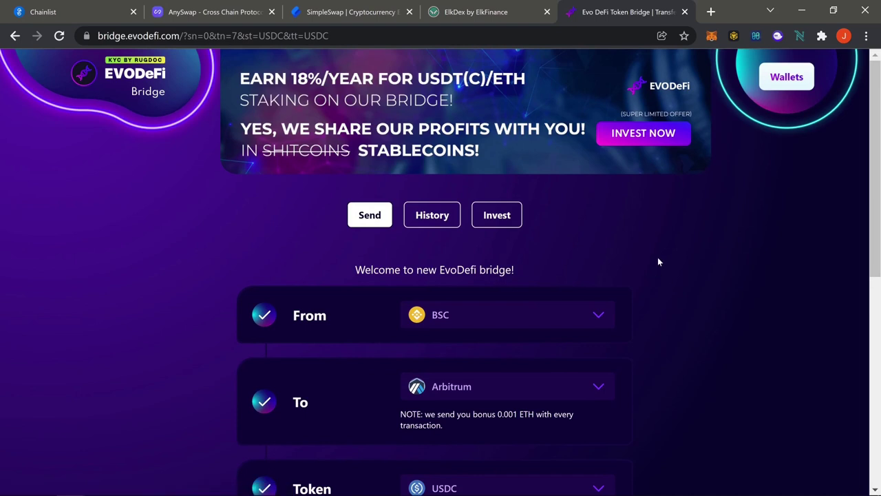
{"action": "scroll", "coordinate": [657, 336], "scroll_direction": "down", "scroll_amount": 1}
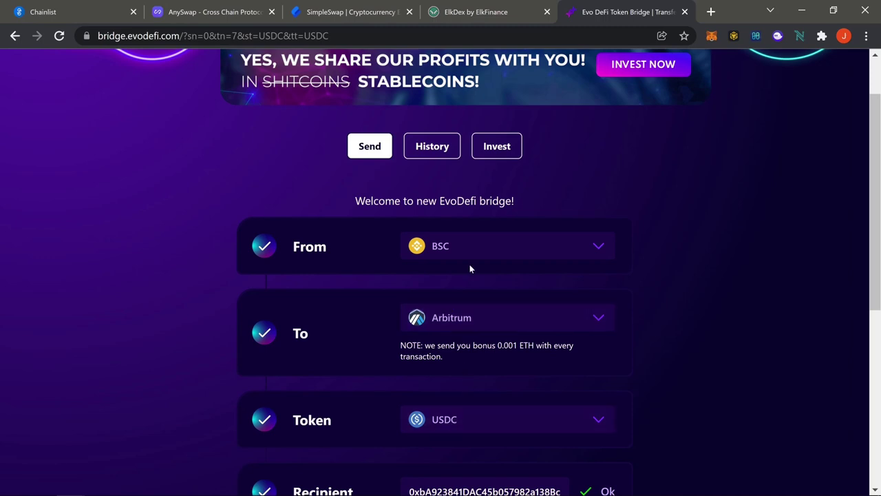
{"action": "scroll", "coordinate": [470, 269], "scroll_direction": "down", "scroll_amount": 3}
{"action": "scroll", "coordinate": [445, 238], "scroll_direction": "up", "scroll_amount": 2}
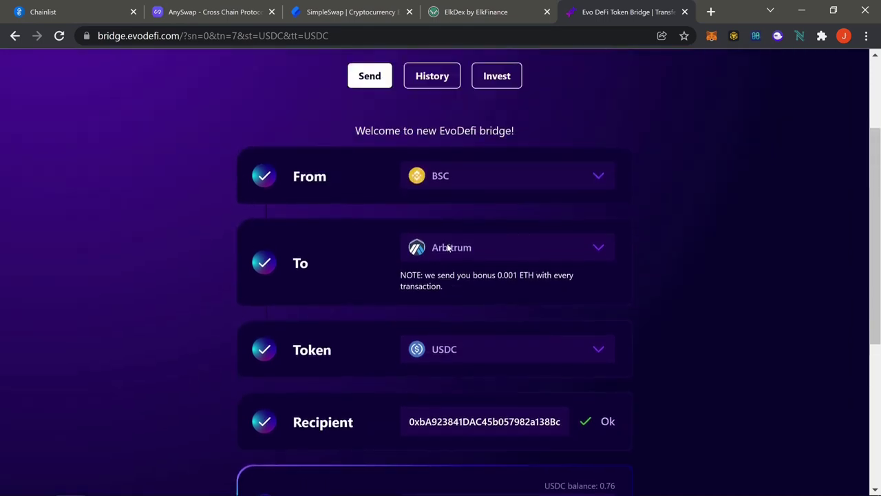
{"action": "scroll", "coordinate": [451, 320], "scroll_direction": "down", "scroll_amount": 1}
{"action": "scroll", "coordinate": [464, 312], "scroll_direction": "down", "scroll_amount": 1}
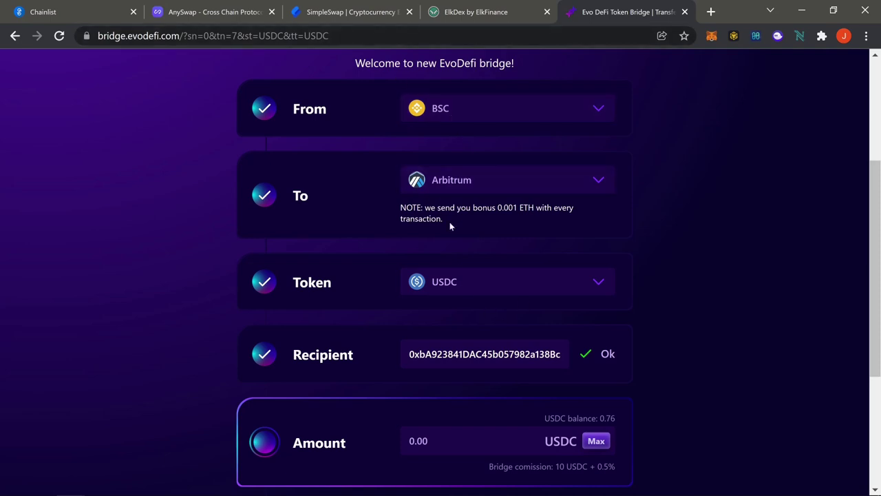
- Compare the ElkNet transfer page with EvoDeFi's BSC to Arbitrum form and review the form's network and bonus details again
{"action": "left_click", "coordinate": [475, 12]}
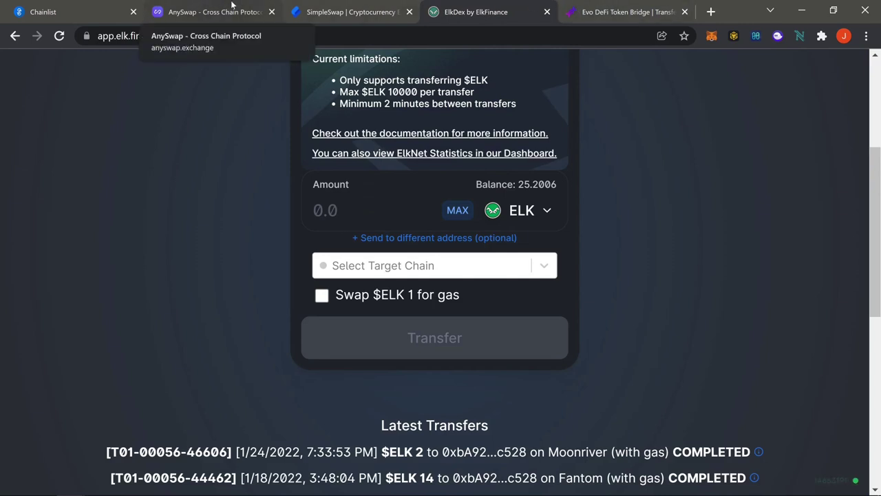
{"action": "left_click", "coordinate": [643, 12]}
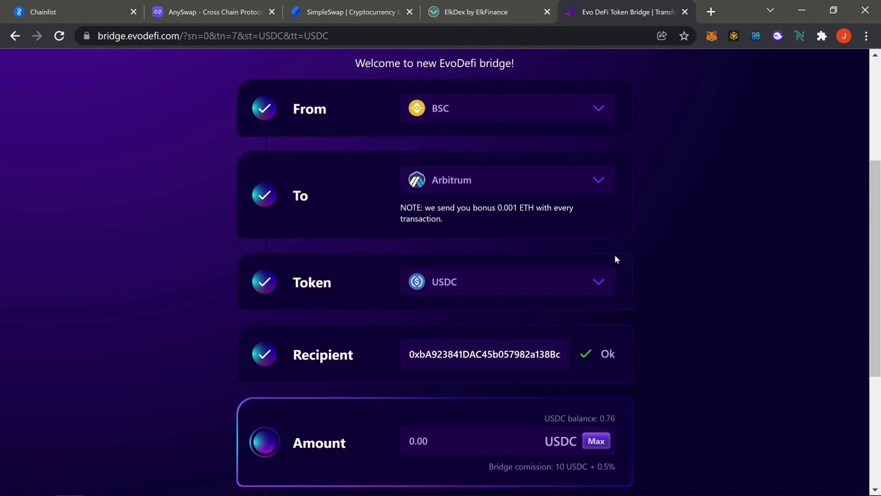
{"action": "scroll", "coordinate": [646, 264], "scroll_direction": "up", "scroll_amount": 2}
{"action": "scroll", "coordinate": [647, 262], "scroll_direction": "down", "scroll_amount": 1}
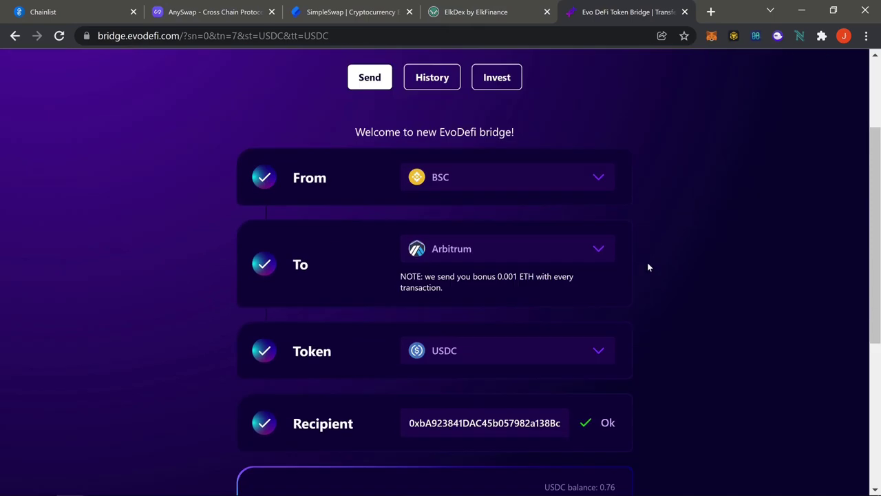
{"action": "scroll", "coordinate": [444, 264], "scroll_direction": "down", "scroll_amount": 1}
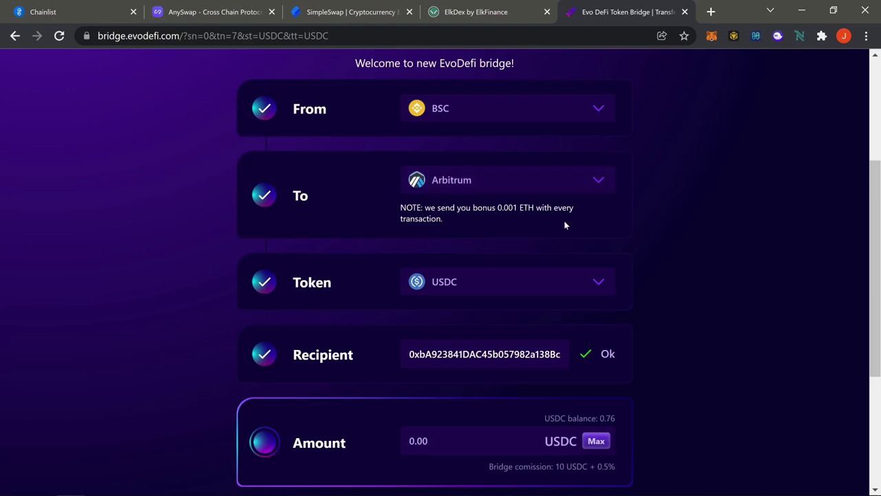
{"action": "scroll", "coordinate": [663, 349], "scroll_direction": "up", "scroll_amount": 3}
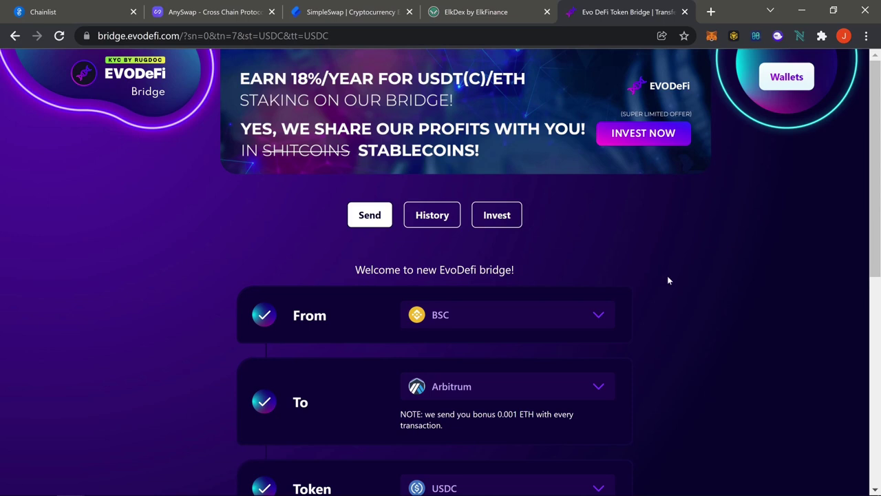
{"action": "scroll", "coordinate": [668, 275], "scroll_direction": "down", "scroll_amount": 1}
{"action": "scroll", "coordinate": [652, 277], "scroll_direction": "up", "scroll_amount": 1}
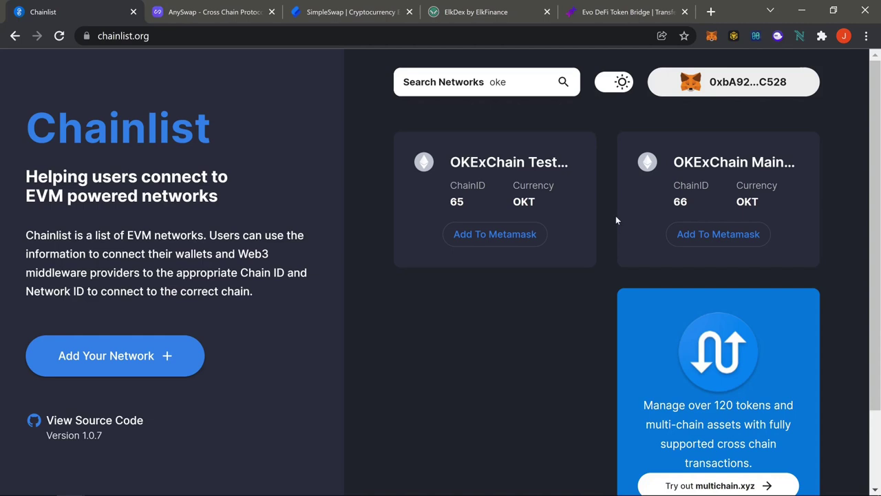
- View the MetaMask wallet on Chainlist and try to add OKExChain Mainnet to MetaMask from the "oke" search results
{"action": "left_click", "coordinate": [713, 37]}
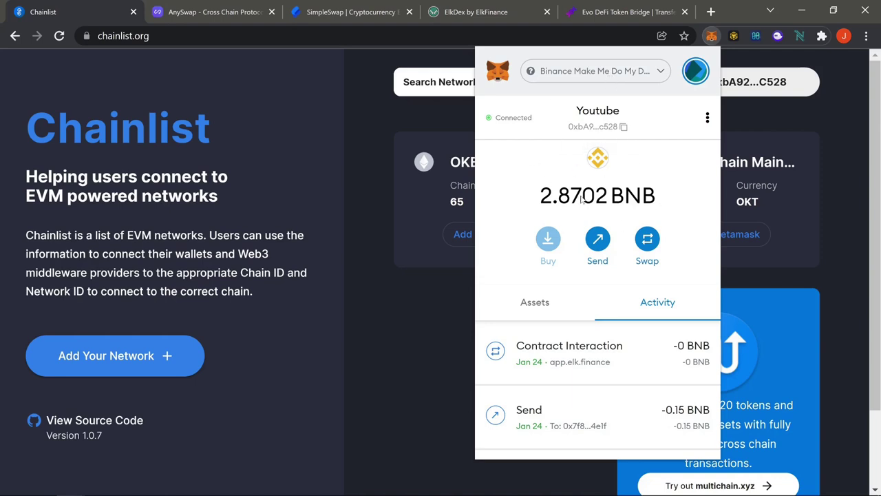
{"action": "left_click", "coordinate": [361, 150]}
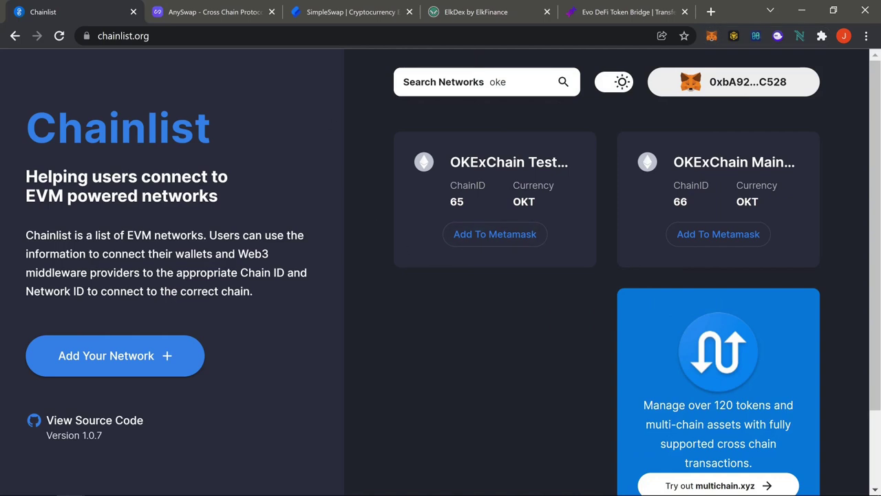
{"action": "left_click", "coordinate": [451, 88]}
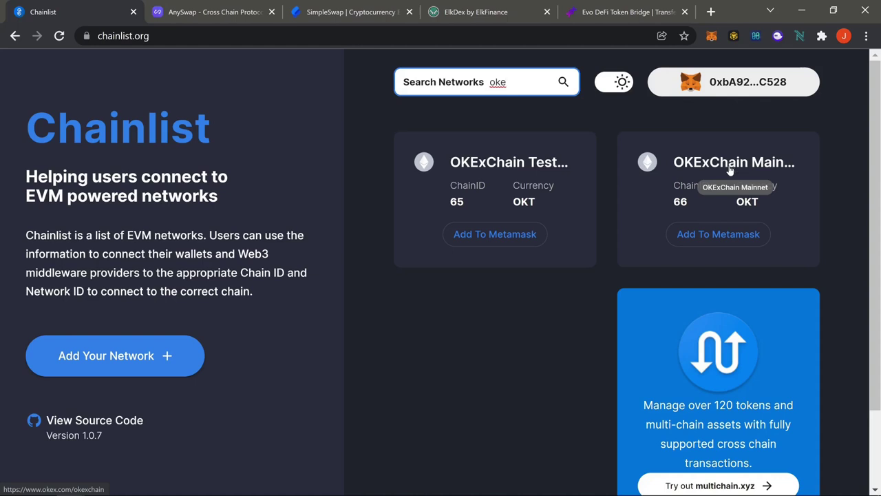
{"action": "left_click", "coordinate": [730, 236]}
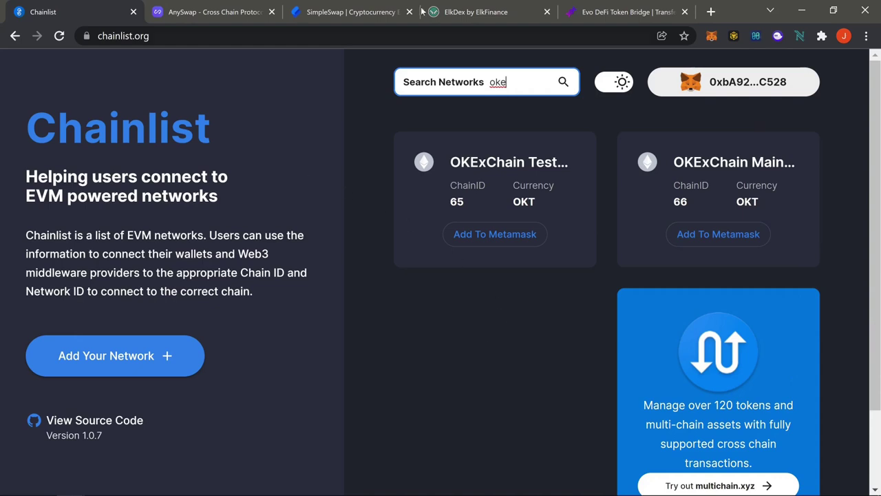
- Switch to ElkDex and set up a swap from BNB to ELK on the Binance network
{"action": "left_click", "coordinate": [482, 11]}
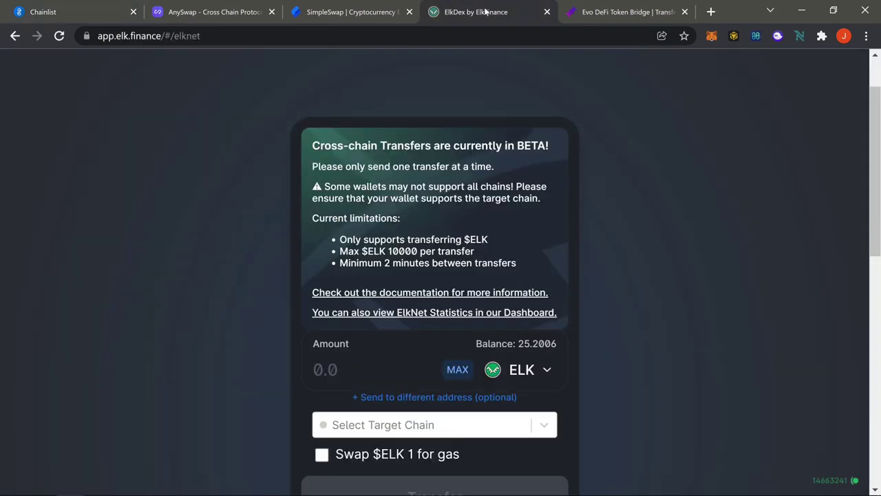
{"action": "scroll", "coordinate": [633, 252], "scroll_direction": "up", "scroll_amount": 1}
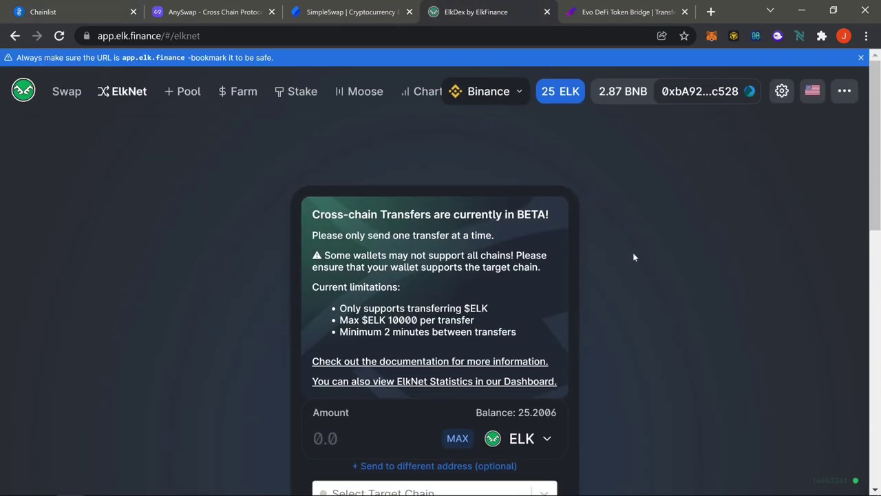
{"action": "left_click", "coordinate": [71, 94]}
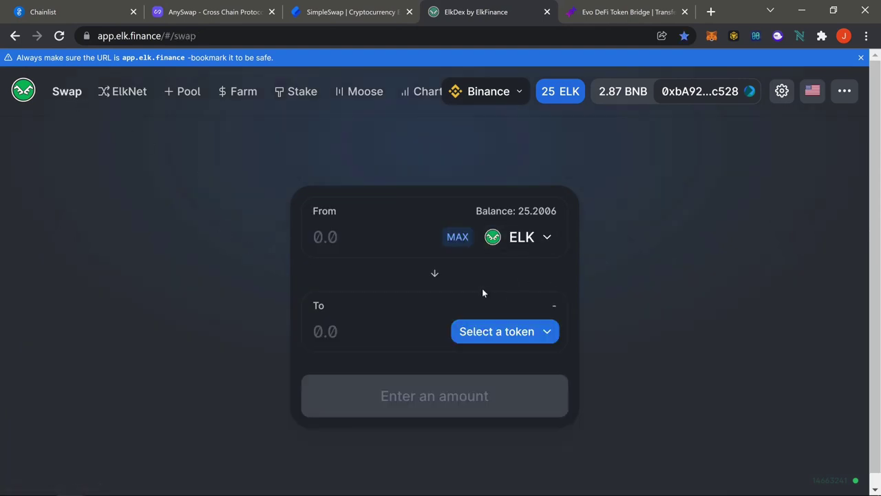
{"action": "left_click", "coordinate": [435, 275]}
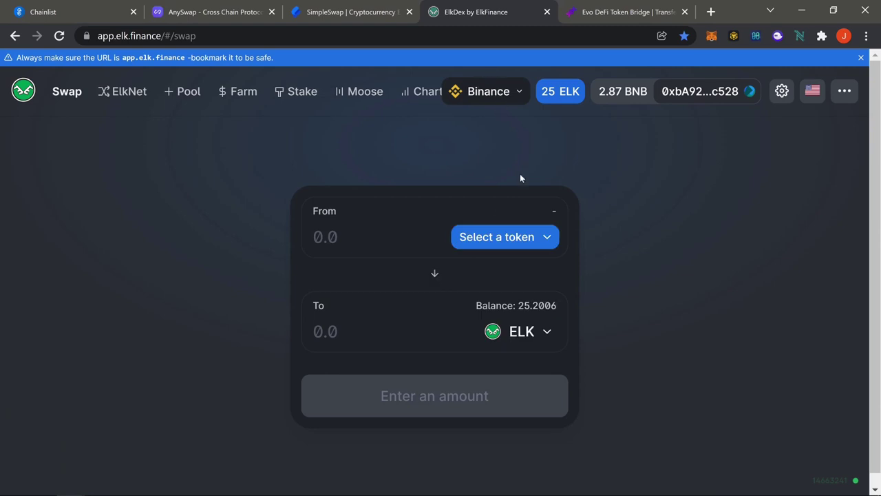
{"action": "left_click", "coordinate": [518, 241]}
{"action": "left_click", "coordinate": [446, 227]}
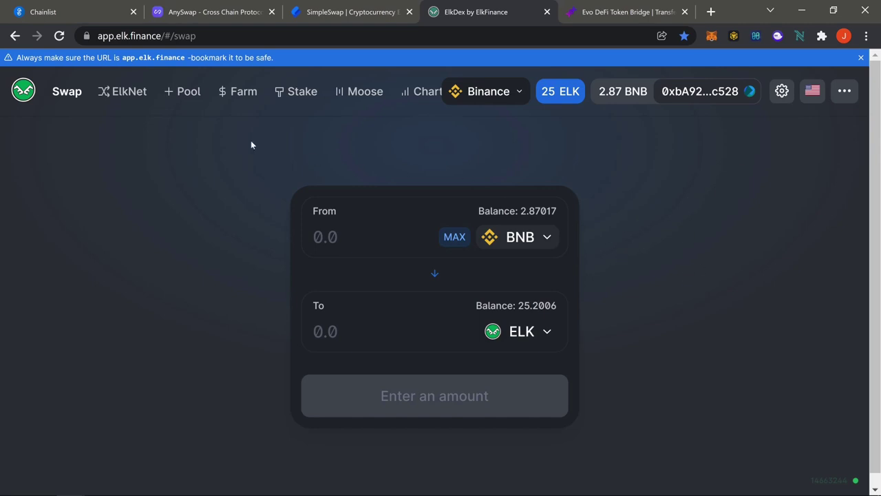
- On a reloaded ElkNet page, choose OKEx as the target chain and enable swapping 1 ELK for gas
{"action": "left_click", "coordinate": [128, 92]}
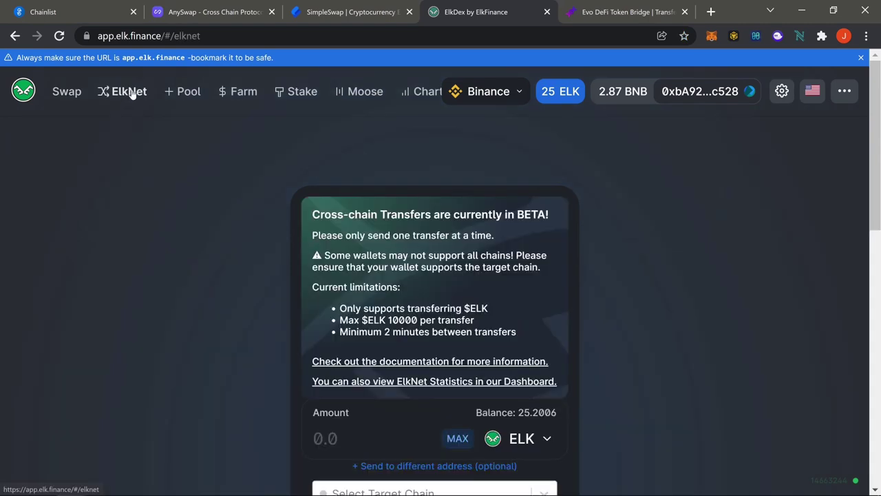
{"action": "scroll", "coordinate": [657, 282], "scroll_direction": "down", "scroll_amount": 4}
{"action": "left_click", "coordinate": [60, 37]}
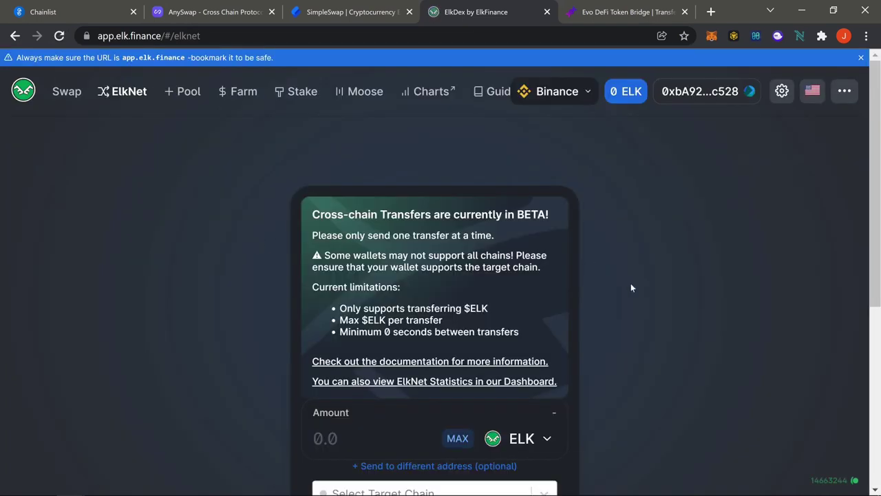
{"action": "scroll", "coordinate": [592, 313], "scroll_direction": "down", "scroll_amount": 2}
{"action": "left_click", "coordinate": [487, 356]}
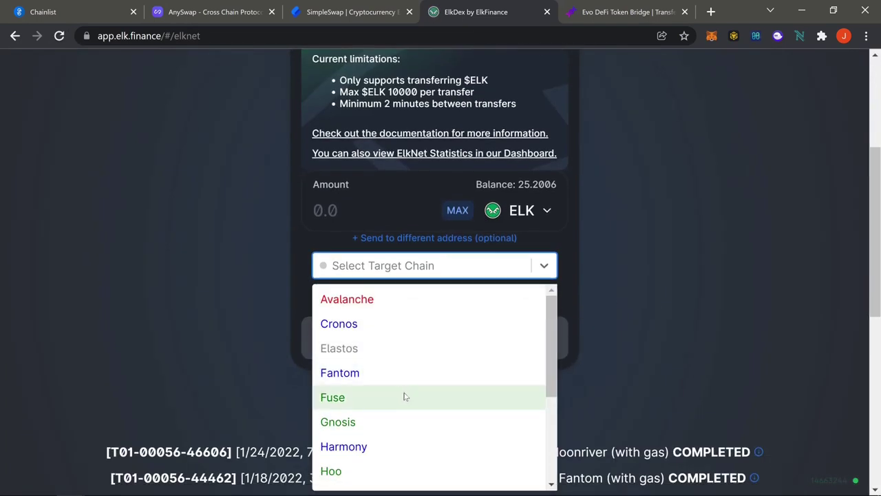
{"action": "scroll", "coordinate": [407, 395], "scroll_direction": "down", "scroll_amount": 3}
{"action": "left_click", "coordinate": [351, 427]}
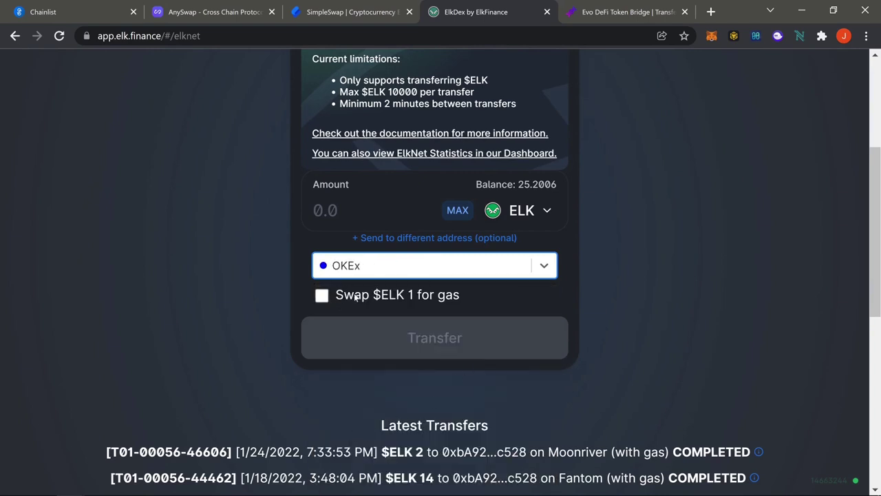
{"action": "left_click", "coordinate": [323, 296]}
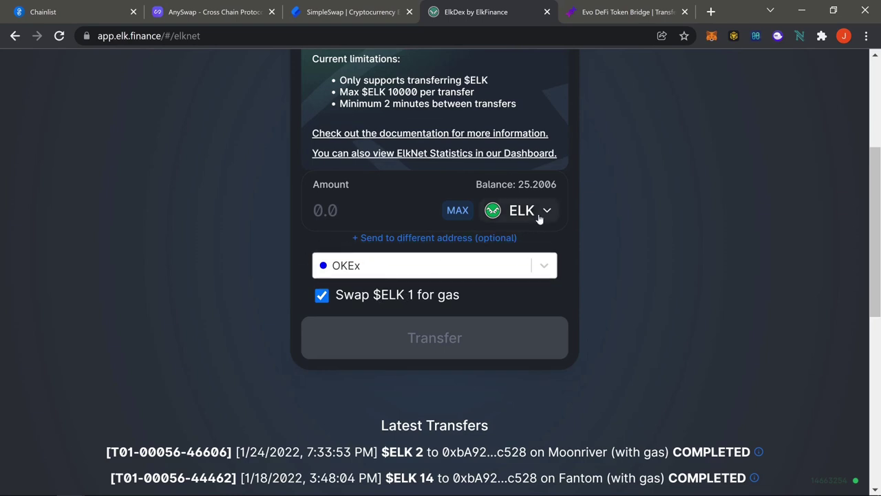
- Transfer 2 ELK to OKEx, confirm the transaction in MetaMask, and check the latest transfers
{"action": "scroll", "coordinate": [605, 272], "scroll_direction": "up", "scroll_amount": 1}
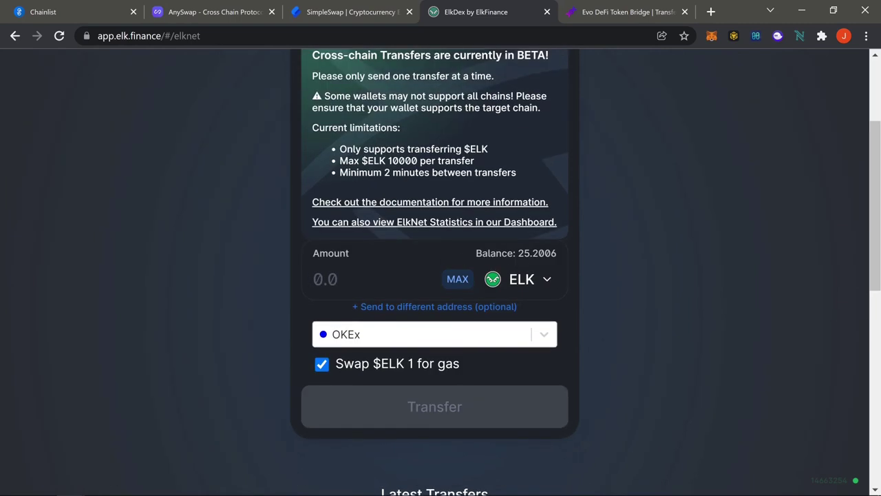
{"action": "type", "text": "2"}
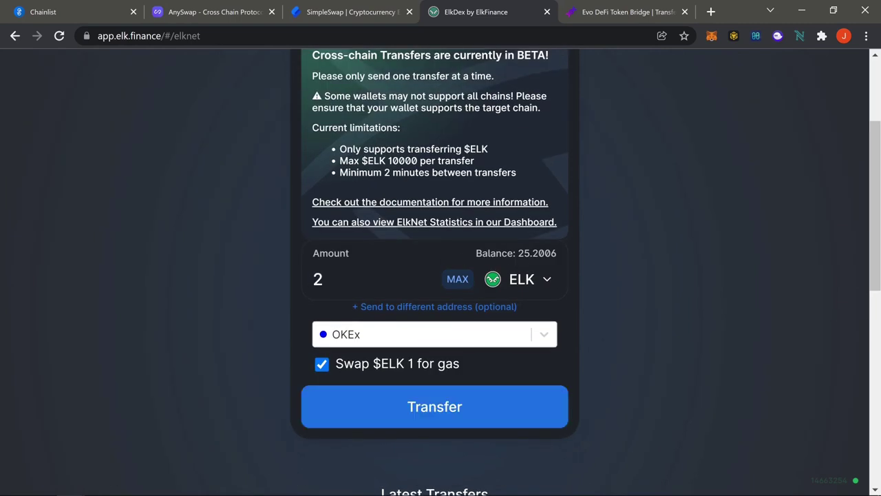
{"action": "scroll", "coordinate": [444, 341], "scroll_direction": "down", "scroll_amount": 1}
{"action": "left_click", "coordinate": [446, 339]}
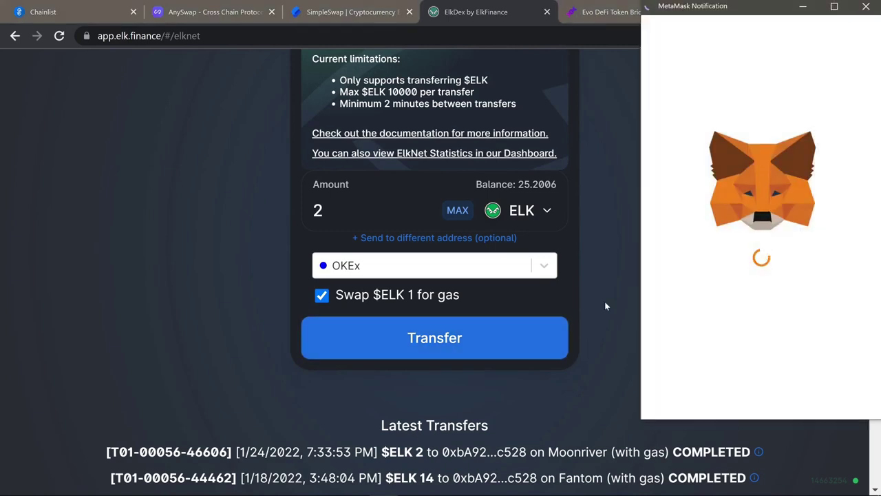
{"action": "scroll", "coordinate": [789, 351], "scroll_direction": "down", "scroll_amount": 1}
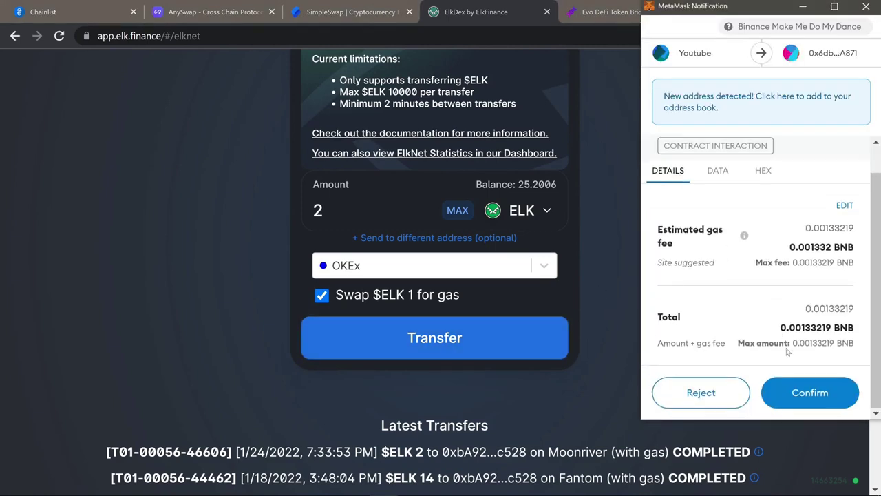
{"action": "left_click", "coordinate": [790, 399]}
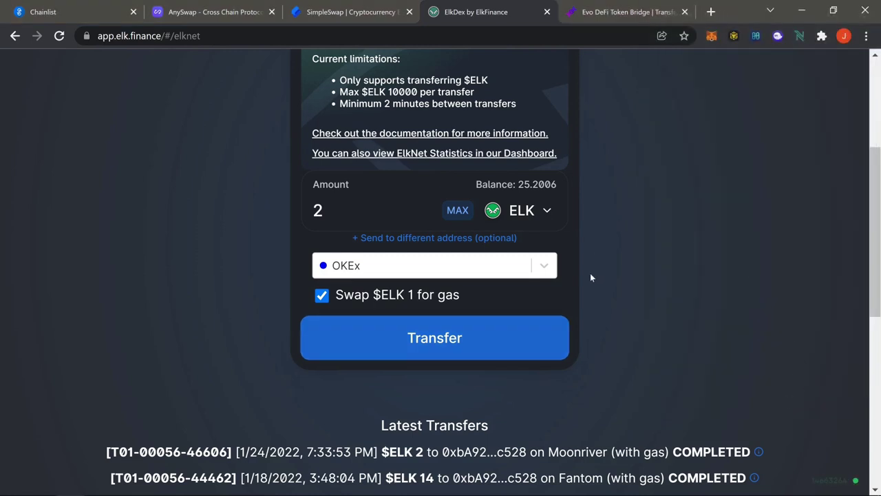
{"action": "scroll", "coordinate": [597, 279], "scroll_direction": "up", "scroll_amount": 1}
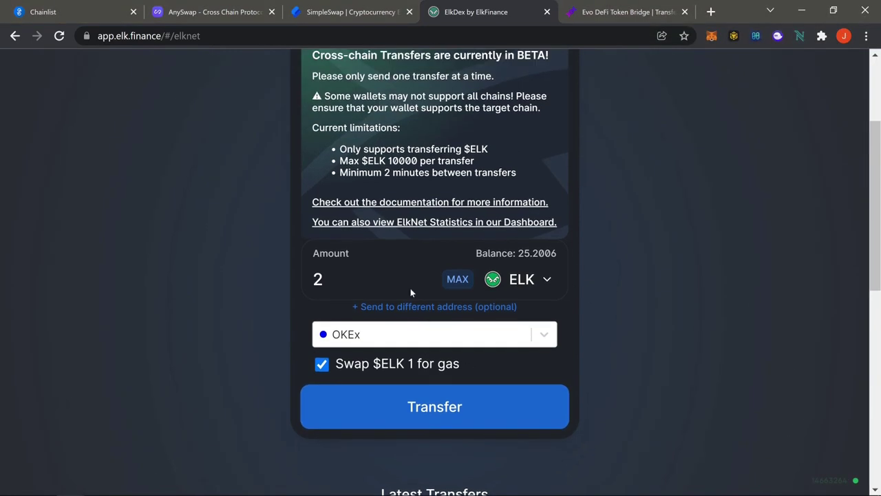
{"action": "scroll", "coordinate": [629, 330], "scroll_direction": "down", "scroll_amount": 3}
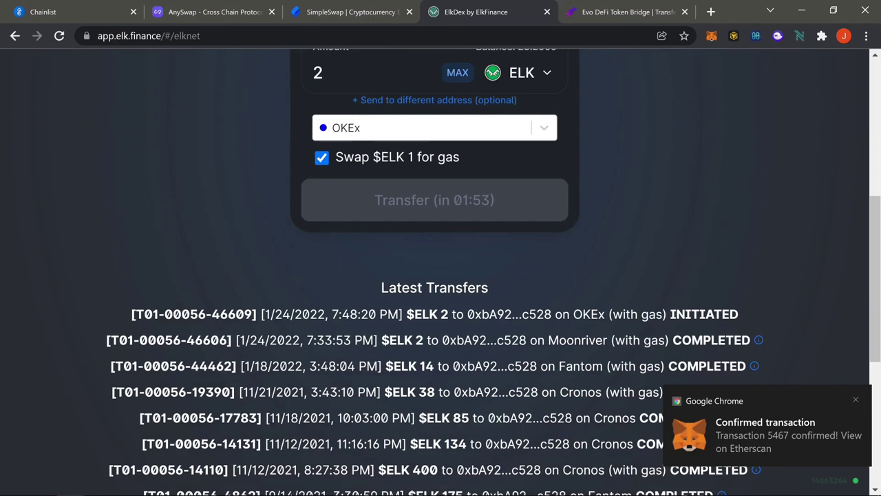
{"action": "scroll", "coordinate": [820, 340], "scroll_direction": "up", "scroll_amount": 1}
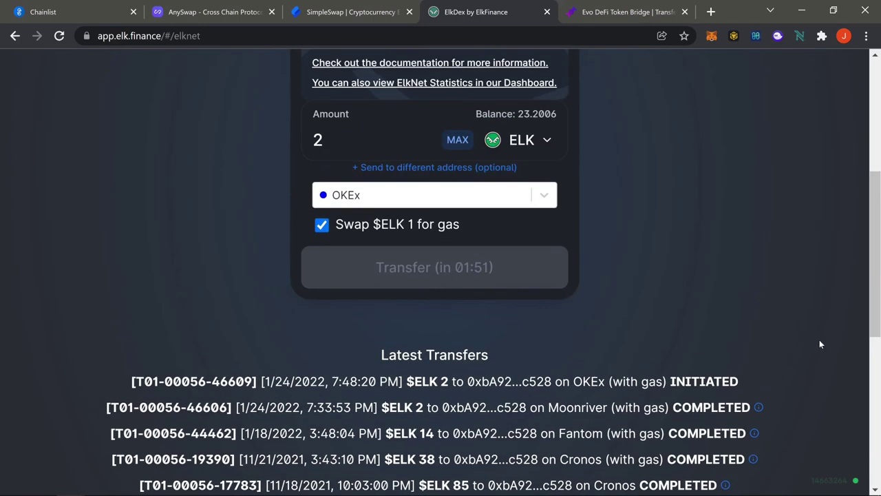
{"action": "scroll", "coordinate": [751, 361], "scroll_direction": "up", "scroll_amount": 1}
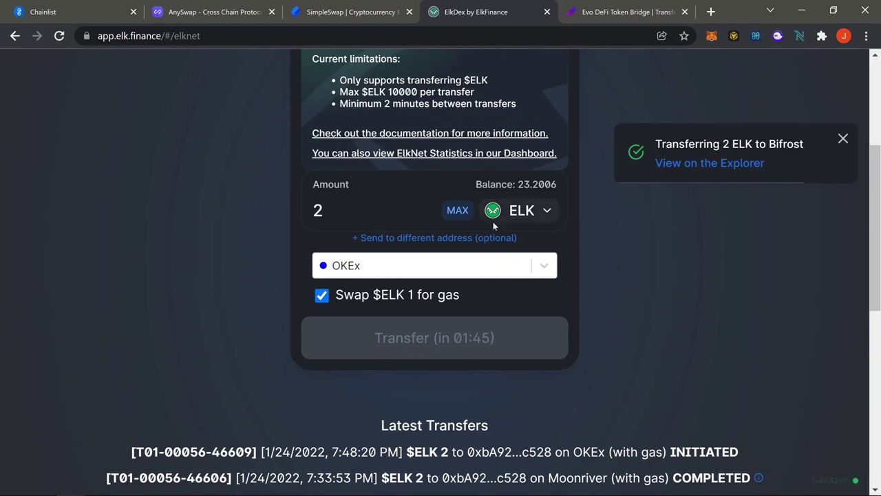
- Switch to EvoDeFi and examine the BSC to OKExChain form for USDC, including its OKT bonus note, recipient and commission
{"action": "left_click", "coordinate": [615, 14]}
{"action": "scroll", "coordinate": [622, 232], "scroll_direction": "down", "scroll_amount": 1}
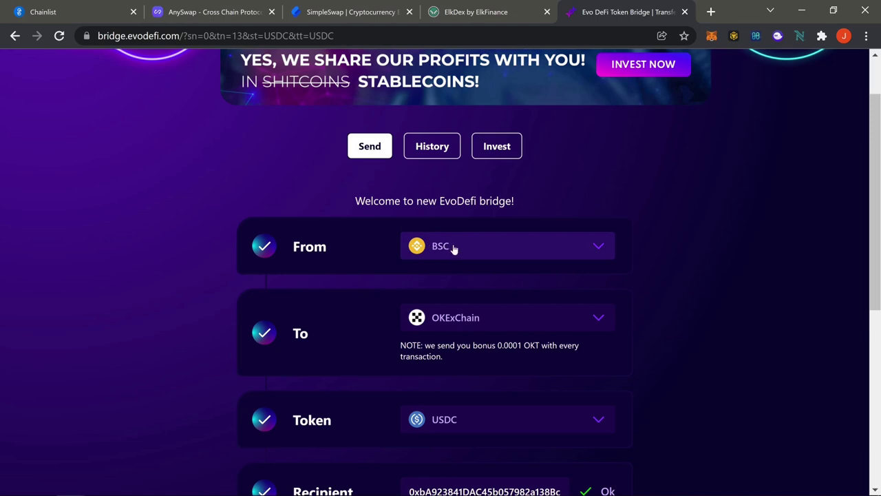
{"action": "scroll", "coordinate": [454, 249], "scroll_direction": "down", "scroll_amount": 2}
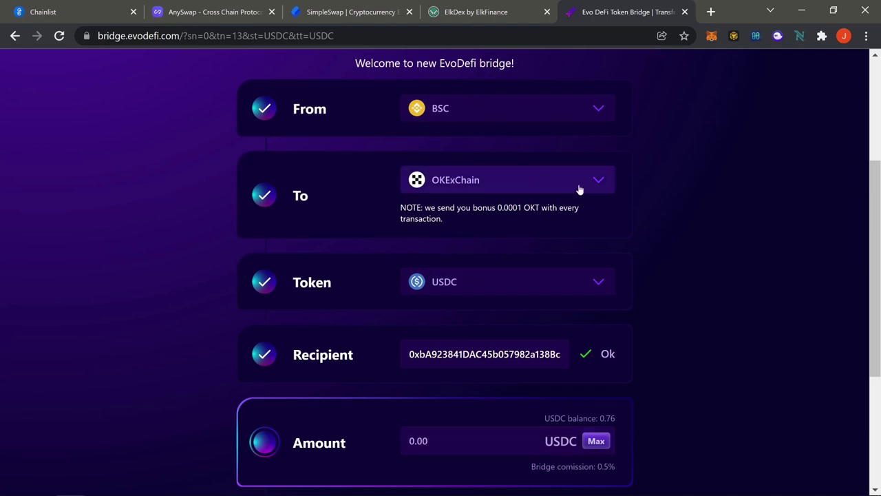
{"action": "scroll", "coordinate": [648, 289], "scroll_direction": "down", "scroll_amount": 1}
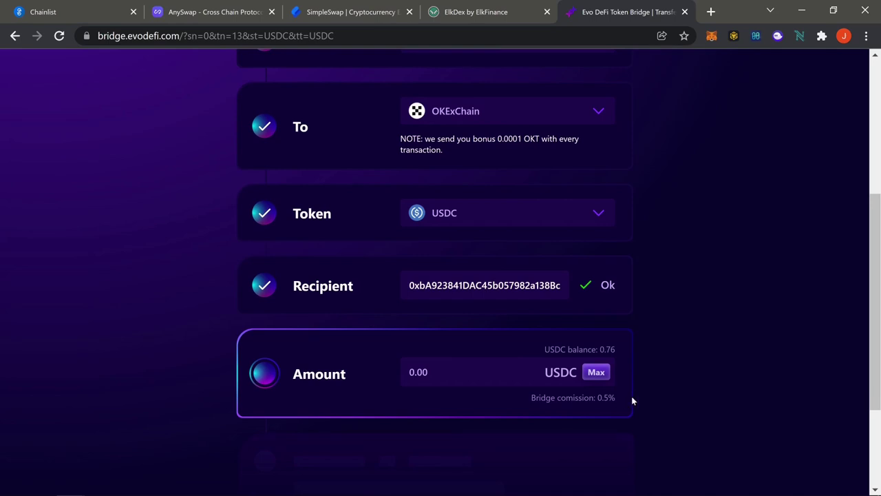
{"action": "scroll", "coordinate": [649, 365], "scroll_direction": "up", "scroll_amount": 2}
{"action": "scroll", "coordinate": [626, 287], "scroll_direction": "down", "scroll_amount": 2}
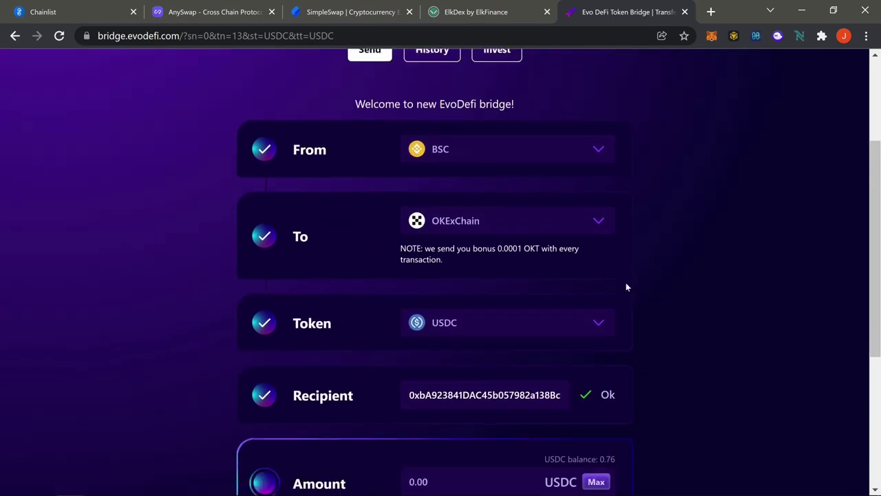
{"action": "scroll", "coordinate": [660, 263], "scroll_direction": "up", "scroll_amount": 2}
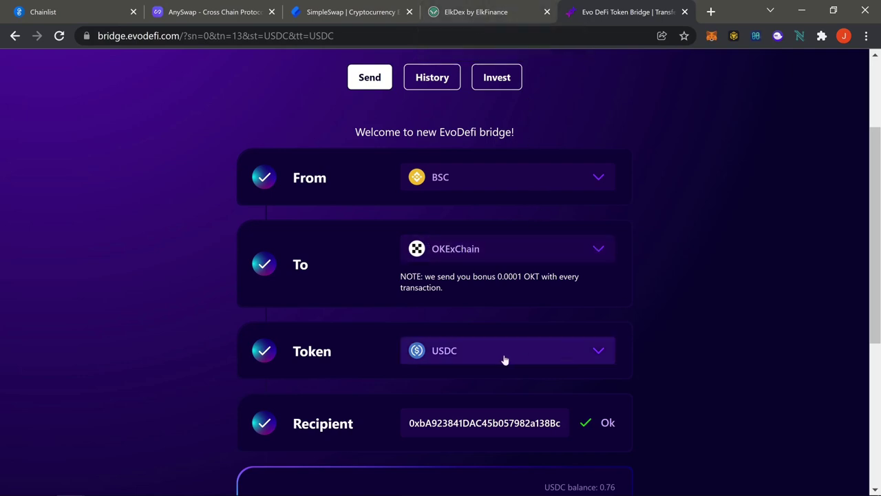
{"action": "scroll", "coordinate": [503, 361], "scroll_direction": "down", "scroll_amount": 2}
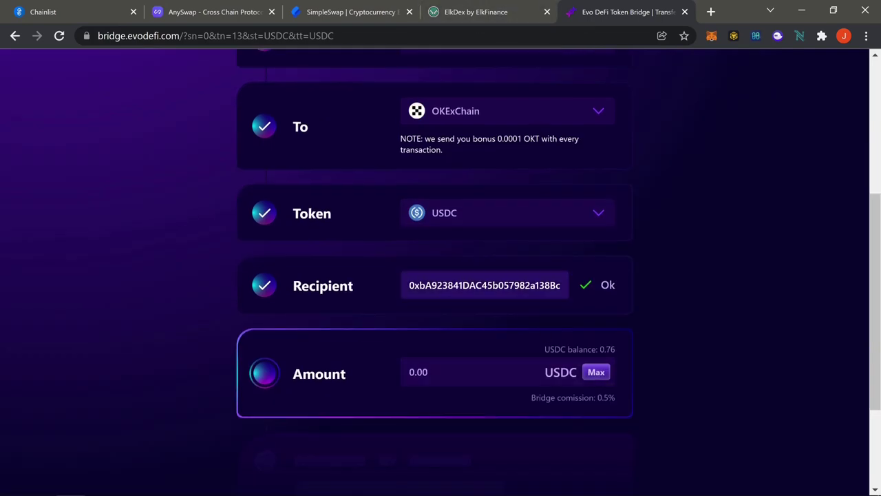
{"action": "scroll", "coordinate": [507, 301], "scroll_direction": "up", "scroll_amount": 4}
- Return to ElkNet, switch the MetaMask wallet to OKExChain Mainnet, and view its assets
{"action": "left_click", "coordinate": [497, 8]}
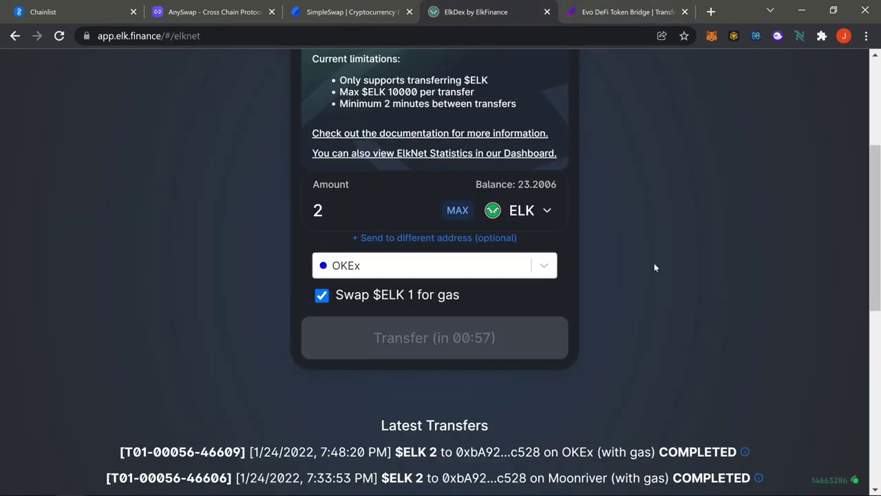
{"action": "scroll", "coordinate": [727, 347], "scroll_direction": "down", "scroll_amount": 1}
{"action": "scroll", "coordinate": [698, 373], "scroll_direction": "up", "scroll_amount": 5}
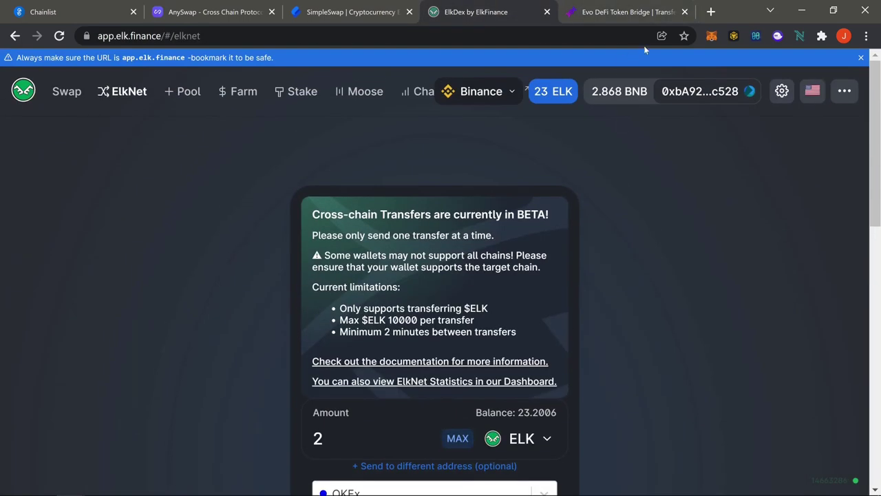
{"action": "left_click", "coordinate": [712, 37]}
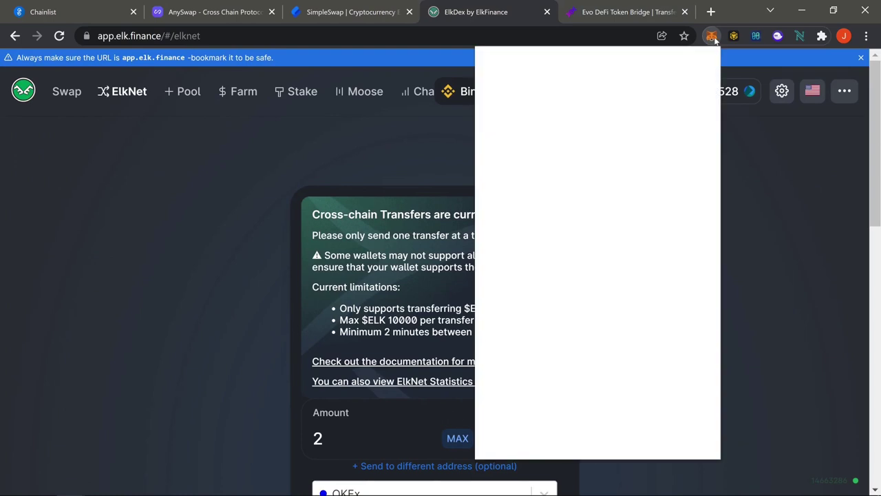
{"action": "left_click", "coordinate": [606, 71]}
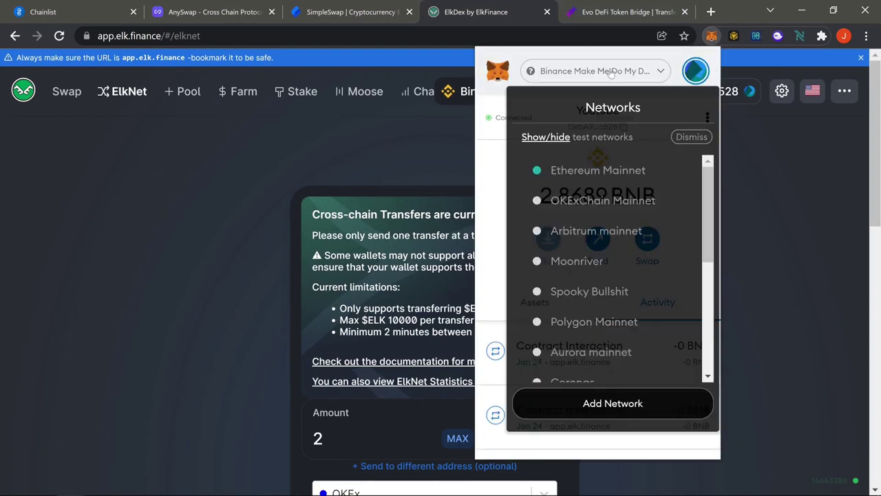
{"action": "key", "text": "Escape"}
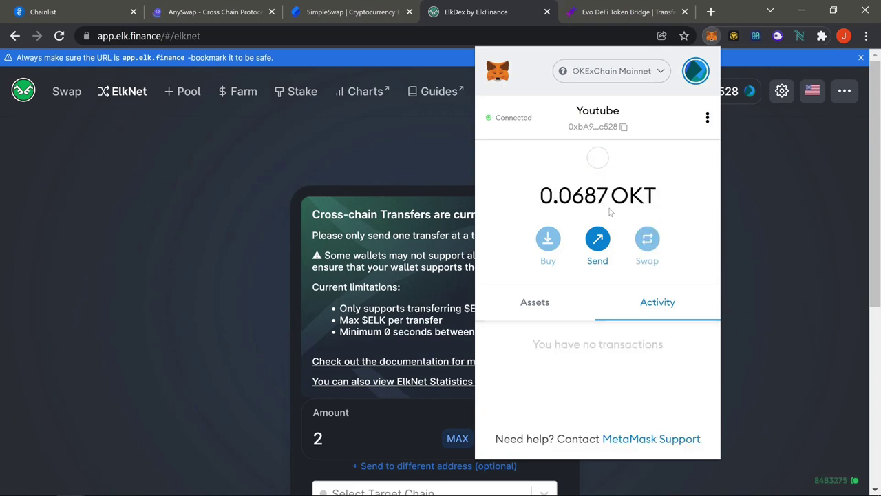
{"action": "left_click", "coordinate": [549, 305]}
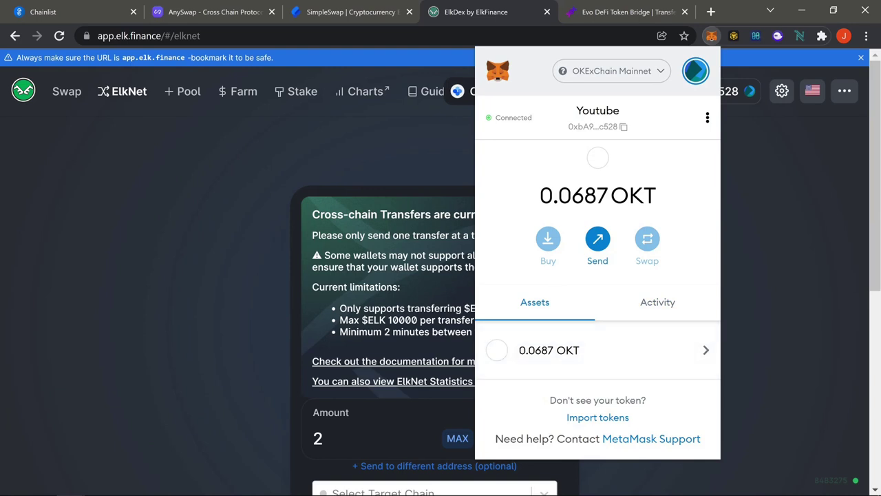
{"action": "left_click", "coordinate": [181, 276]}
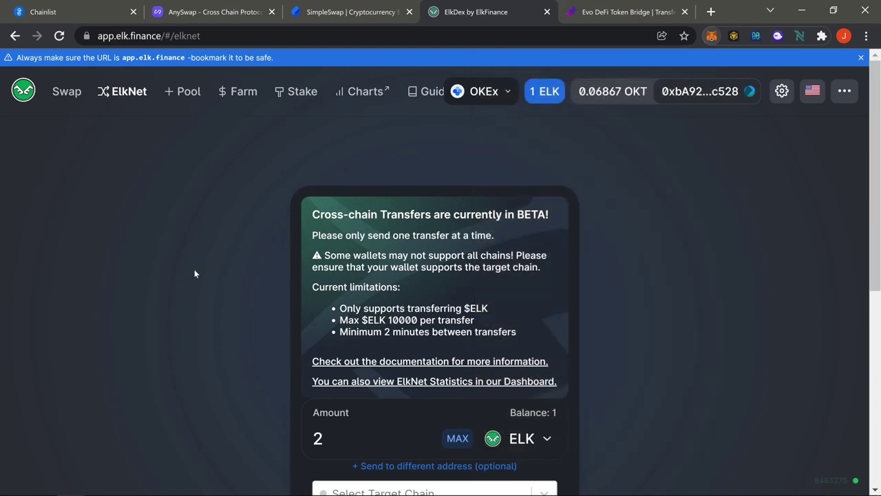
- Open the Elk swap page and set up a swap from ELK to OKT
{"action": "left_click", "coordinate": [67, 92]}
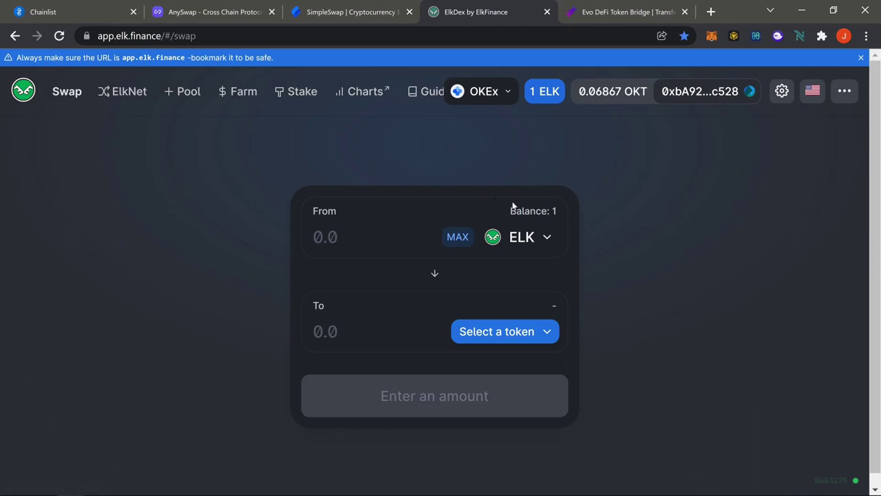
{"action": "left_click", "coordinate": [532, 238]}
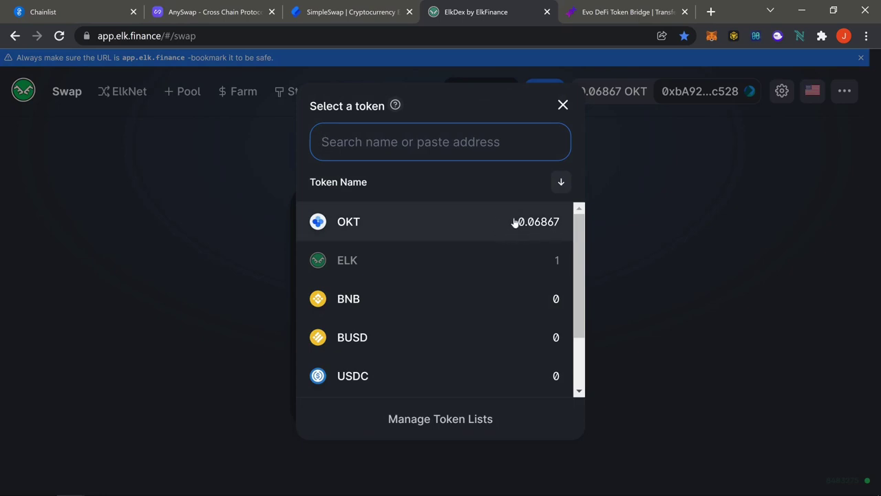
{"action": "left_click", "coordinate": [615, 217]}
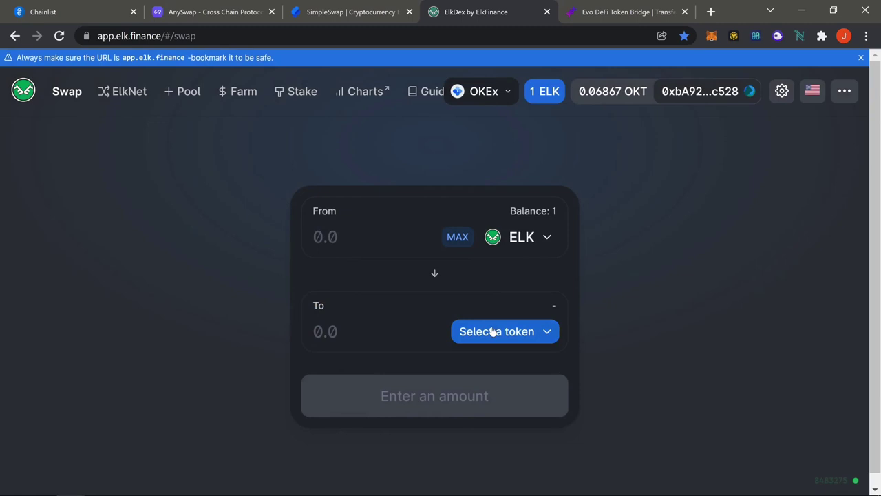
{"action": "left_click", "coordinate": [491, 330]}
{"action": "left_click", "coordinate": [458, 221]}
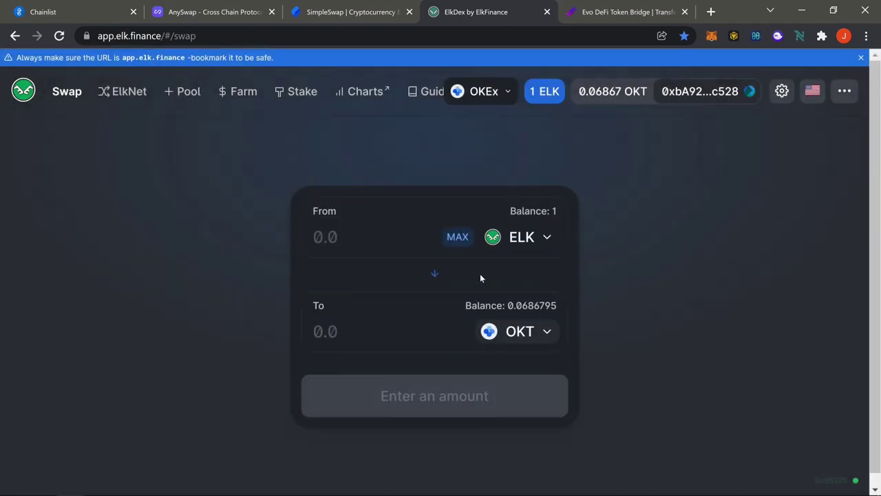
- Enter the maximum ELK balance as the swap amount, approve ELK spending and confirm the permission in MetaMask
{"action": "left_click", "coordinate": [454, 238]}
{"action": "left_click", "coordinate": [408, 409]}
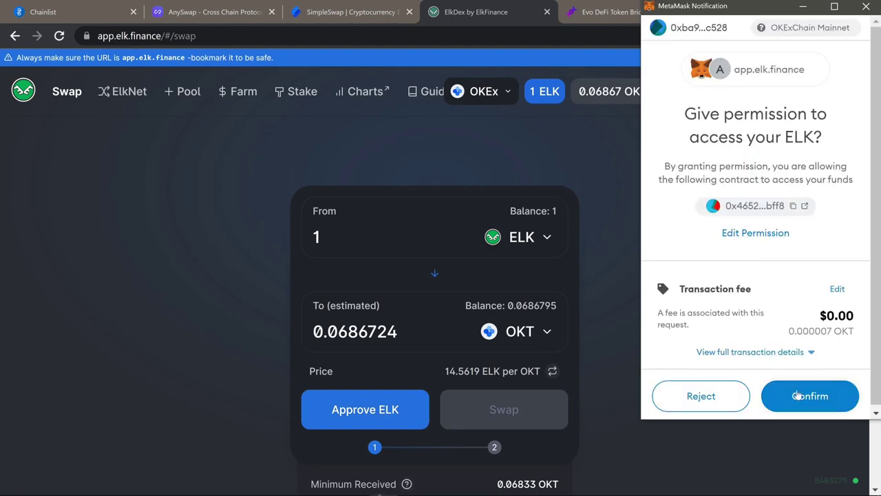
{"action": "left_click", "coordinate": [797, 395]}
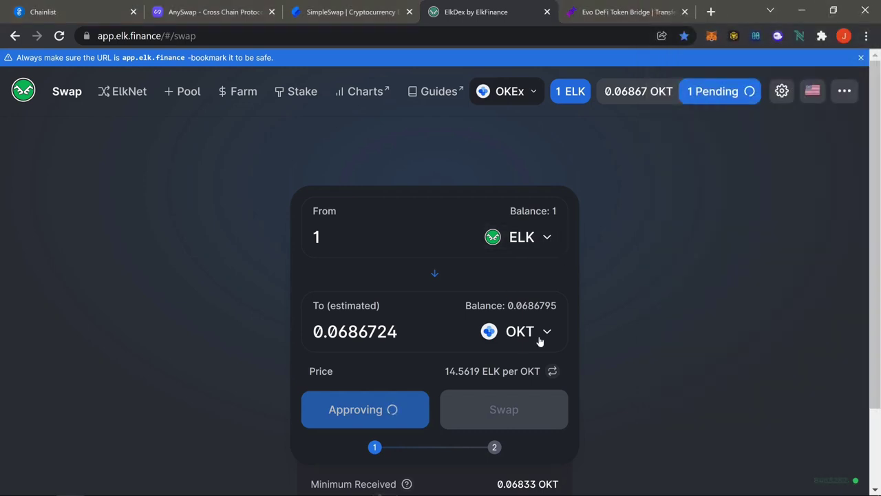
- Glance at the EvoDeFi bridge, then return to ElkNet and examine the available target chains for ELK transfers
{"action": "left_click", "coordinate": [596, 15]}
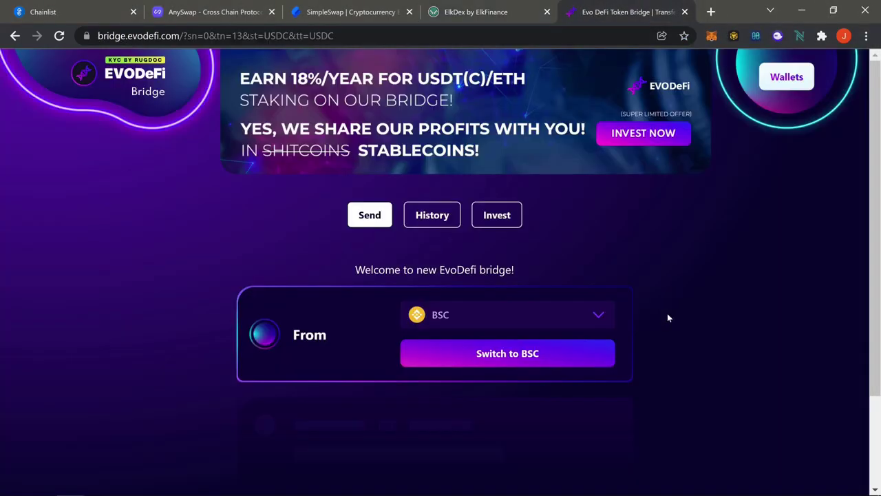
{"action": "left_click", "coordinate": [454, 12]}
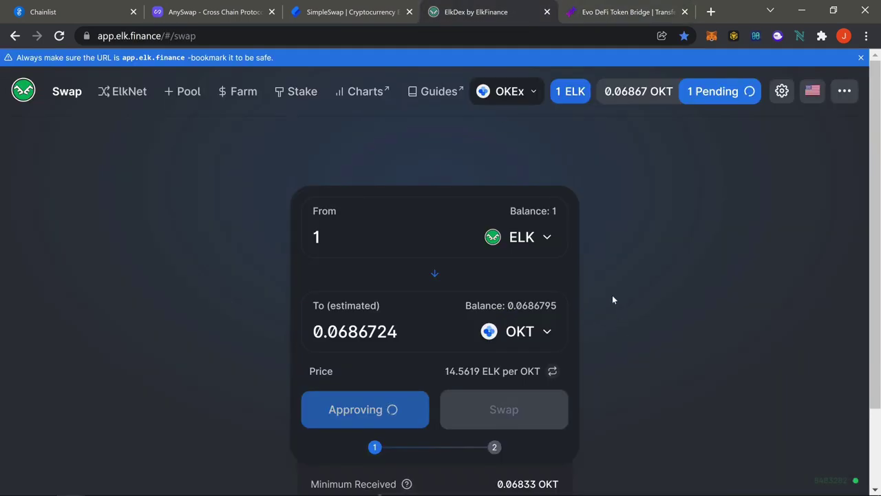
{"action": "left_click", "coordinate": [118, 94]}
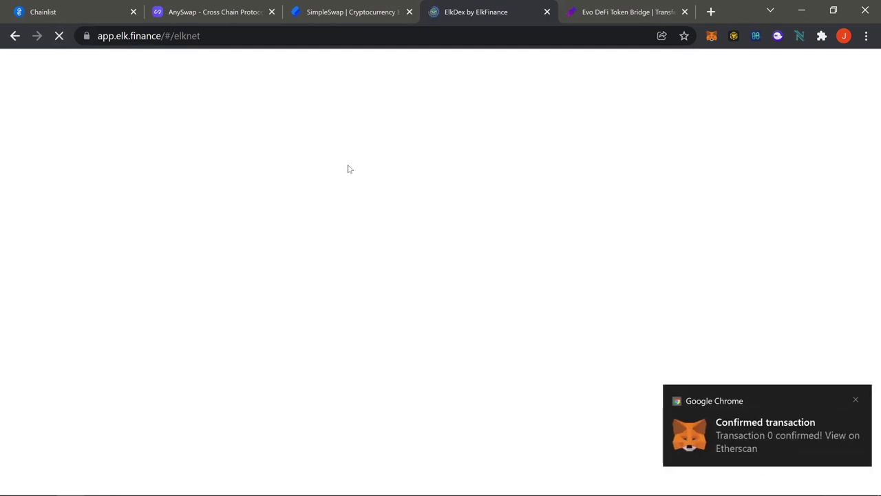
{"action": "scroll", "coordinate": [527, 317], "scroll_direction": "down", "scroll_amount": 2}
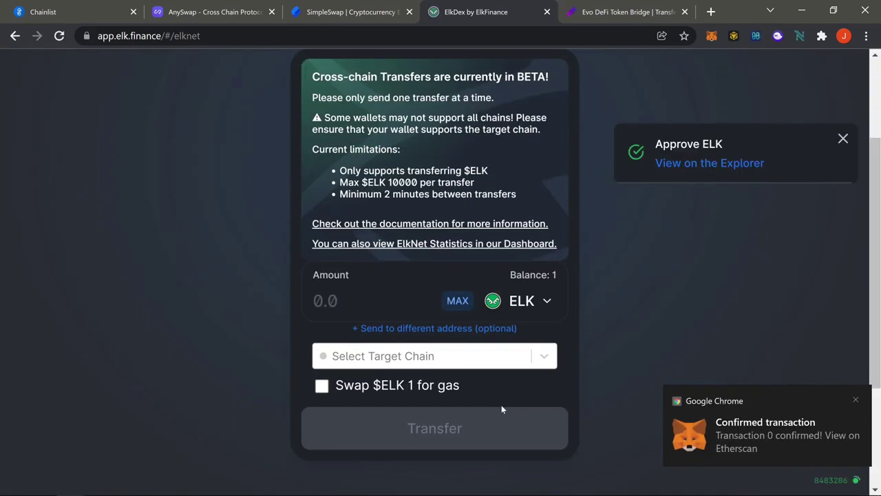
{"action": "left_click", "coordinate": [430, 366]}
{"action": "scroll", "coordinate": [413, 344], "scroll_direction": "down", "scroll_amount": 3}
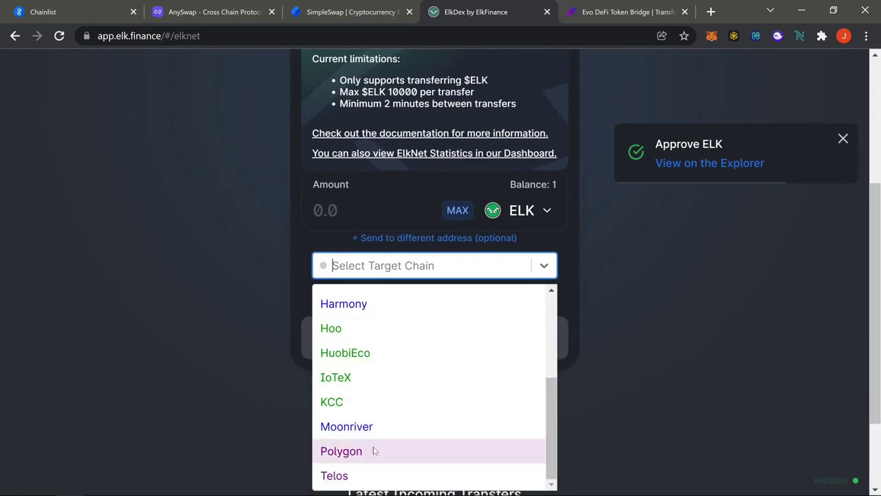
{"action": "scroll", "coordinate": [367, 455], "scroll_direction": "up", "scroll_amount": 3}
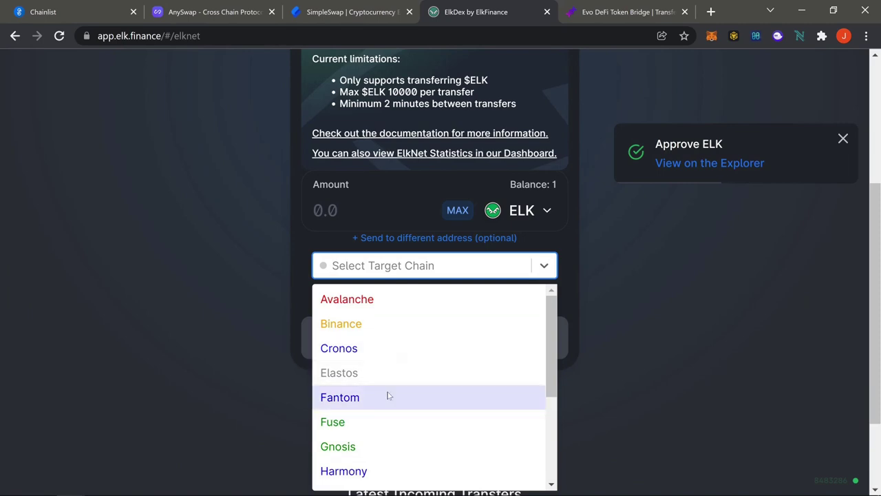
{"action": "scroll", "coordinate": [435, 413], "scroll_direction": "down", "scroll_amount": 3}
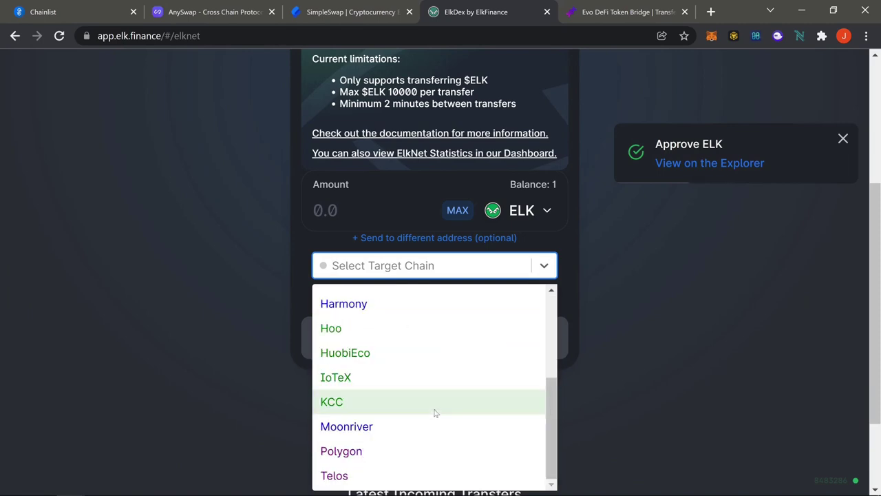
{"action": "scroll", "coordinate": [602, 297], "scroll_direction": "up", "scroll_amount": 4}
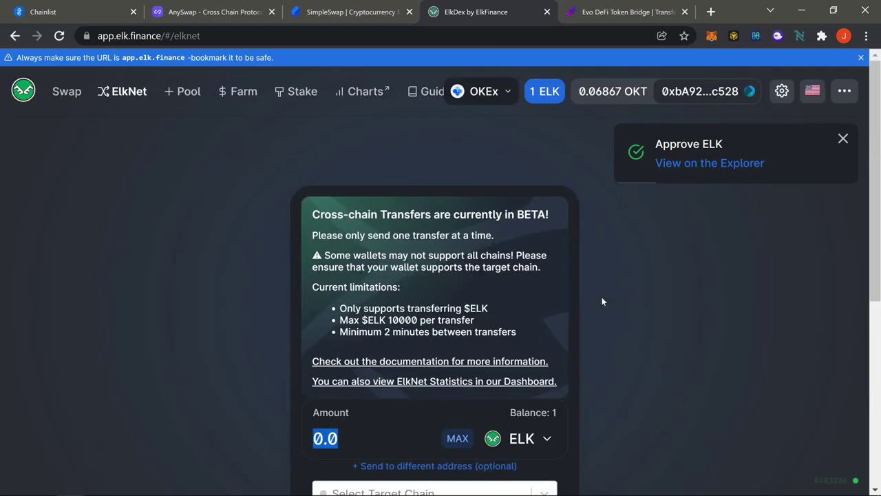
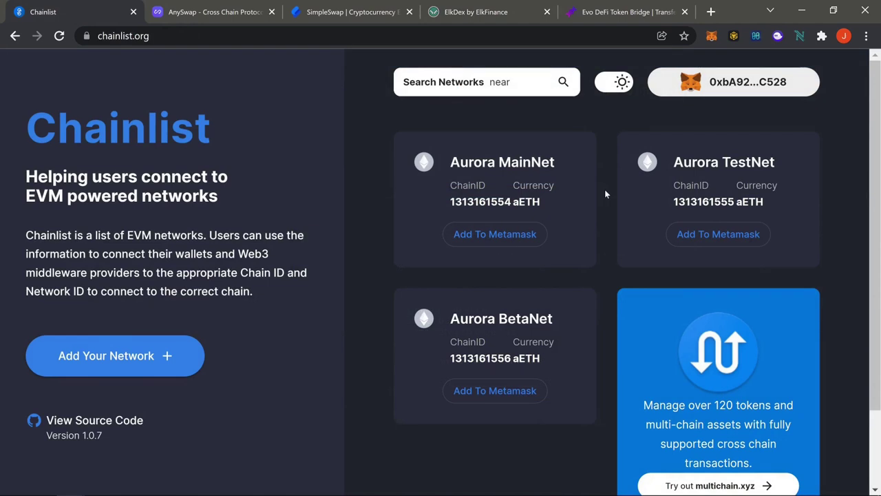
- On Chainlist, switch the MetaMask wallet from OKExChain Mainnet to the custom Binance network and close the wallet
{"action": "scroll", "coordinate": [606, 200], "scroll_direction": "down", "scroll_amount": 1}
{"action": "scroll", "coordinate": [606, 202], "scroll_direction": "up", "scroll_amount": 1}
{"action": "left_click", "coordinate": [712, 36]}
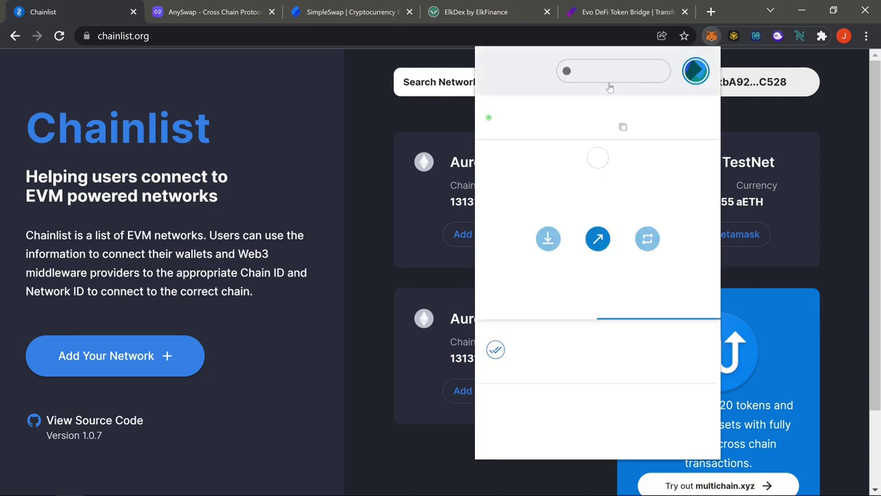
{"action": "left_click", "coordinate": [608, 75]}
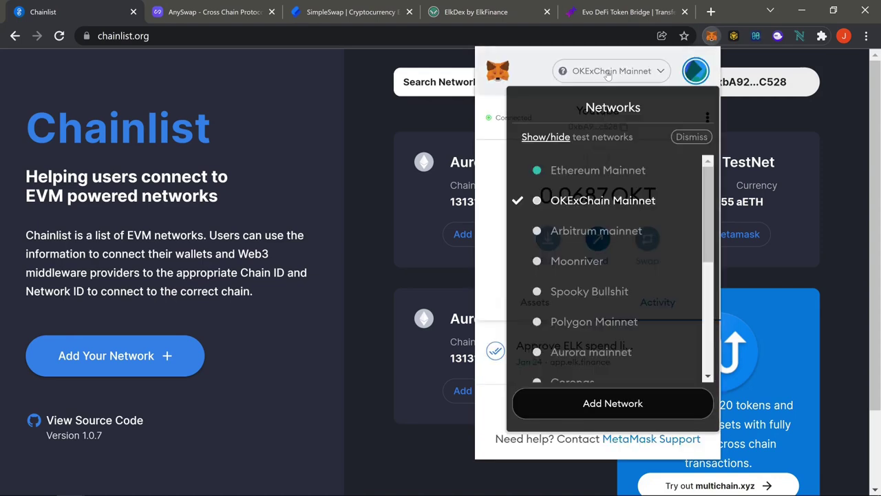
{"action": "scroll", "coordinate": [613, 342], "scroll_direction": "down", "scroll_amount": 5}
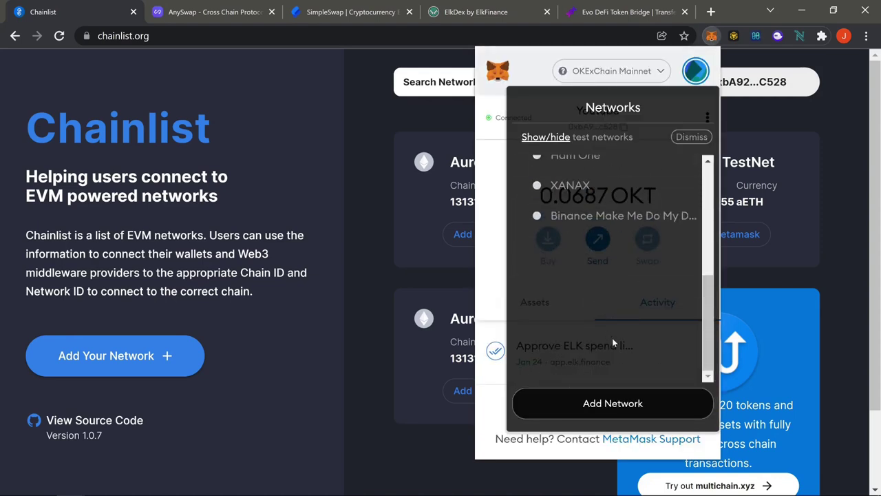
{"action": "left_click", "coordinate": [612, 219]}
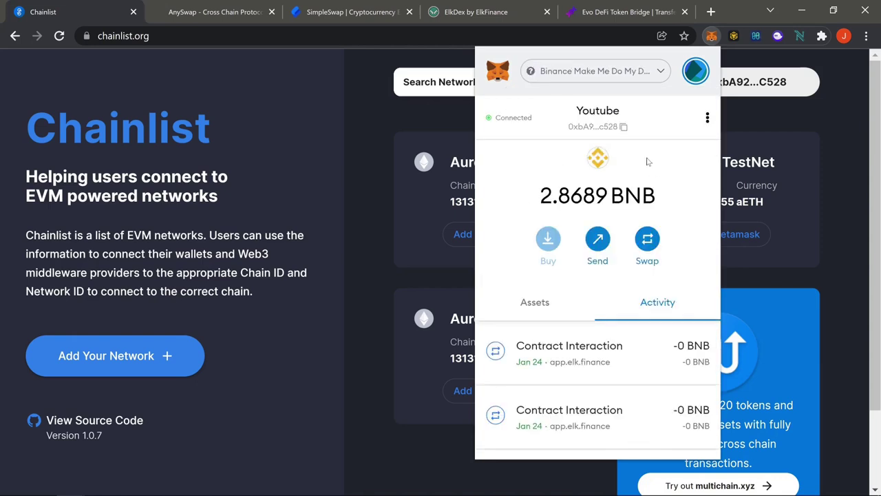
{"action": "left_click", "coordinate": [370, 173]}
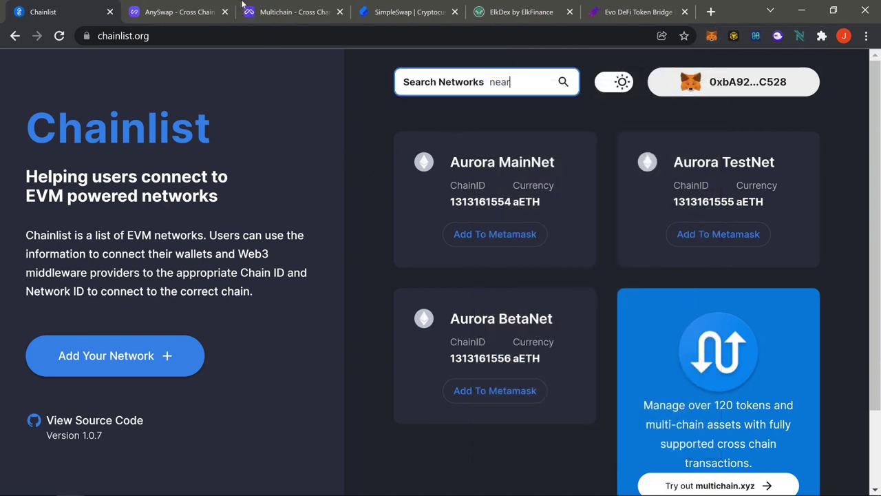
- Compare the rebranded Multichain router with the AnySwap bridge, and examine the AVAX transfer from BSC to Aurora, including fees and limits
{"action": "left_click", "coordinate": [294, 12]}
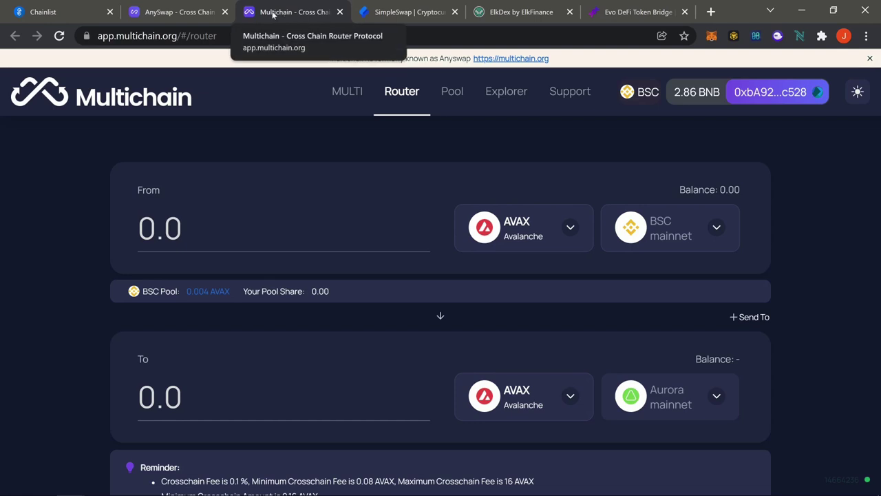
{"action": "left_click", "coordinate": [179, 15]}
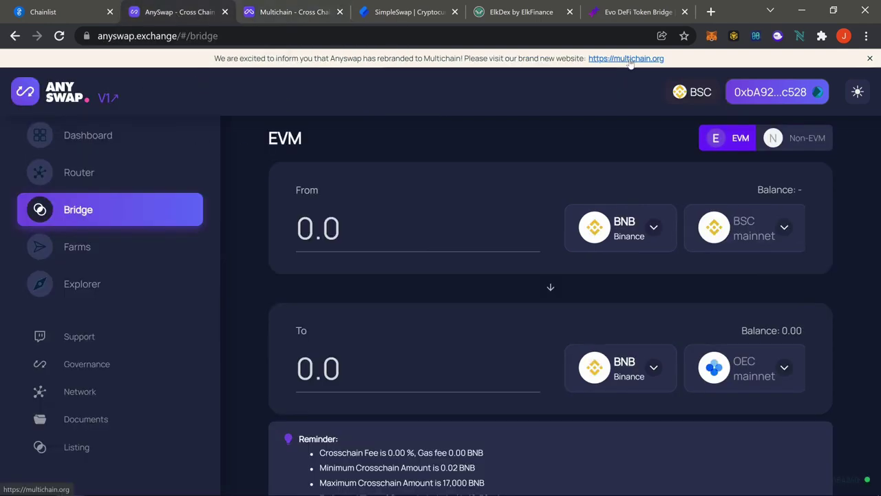
{"action": "left_click", "coordinate": [306, 11]}
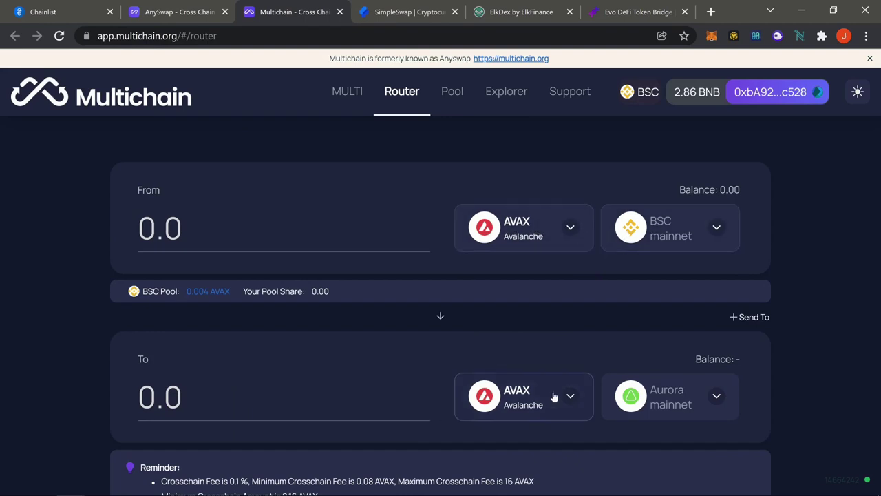
{"action": "scroll", "coordinate": [556, 395], "scroll_direction": "down", "scroll_amount": 2}
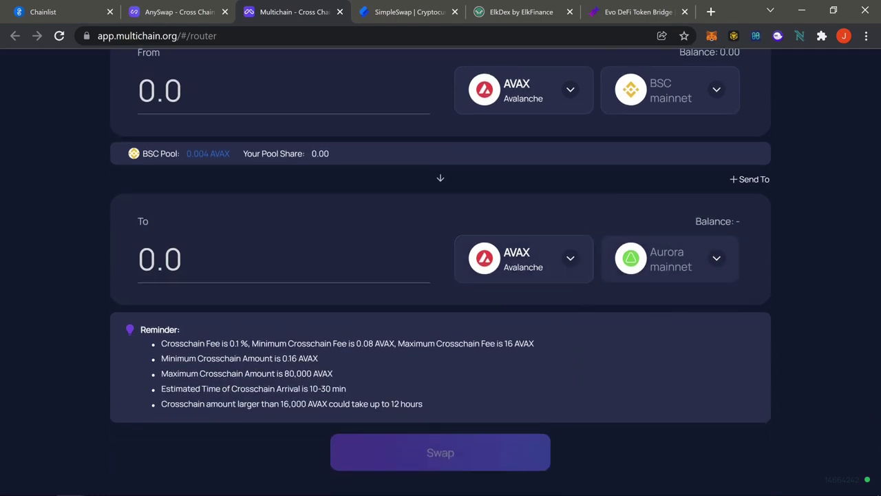
{"action": "scroll", "coordinate": [564, 246], "scroll_direction": "up", "scroll_amount": 1}
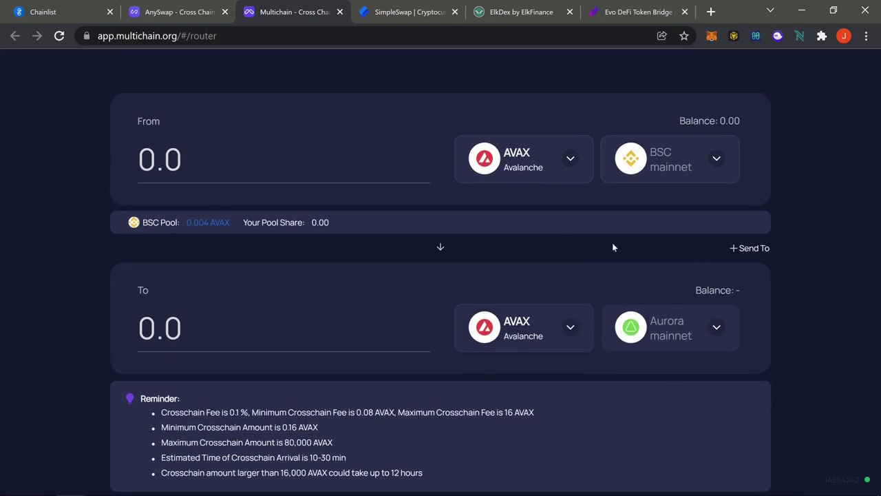
{"action": "scroll", "coordinate": [613, 244], "scroll_direction": "down", "scroll_amount": 2}
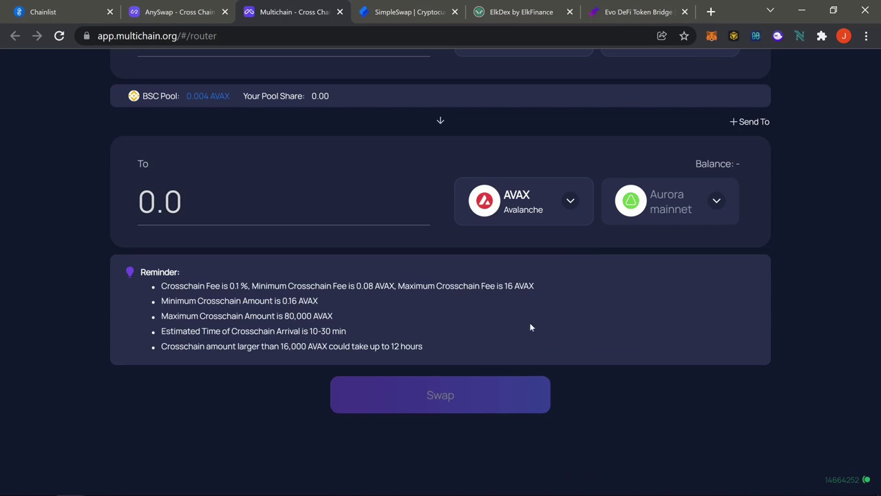
{"action": "scroll", "coordinate": [562, 313], "scroll_direction": "up", "scroll_amount": 2}
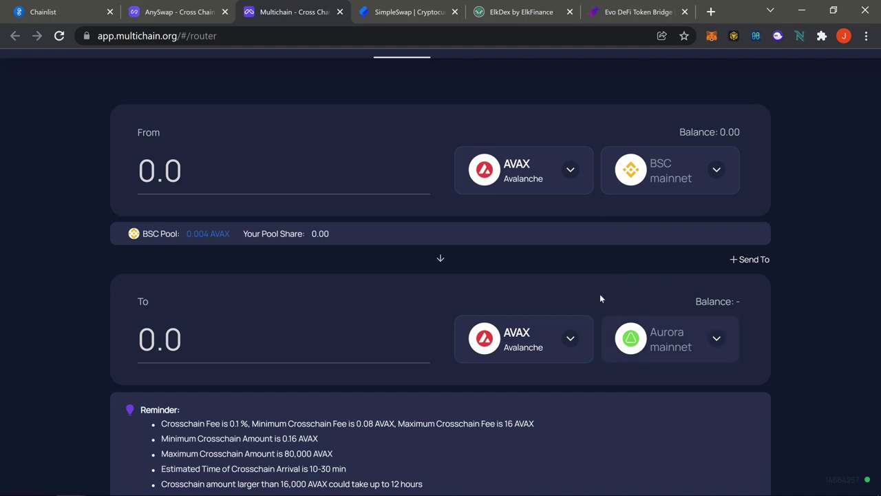
{"action": "scroll", "coordinate": [600, 298], "scroll_direction": "up", "scroll_amount": 2}
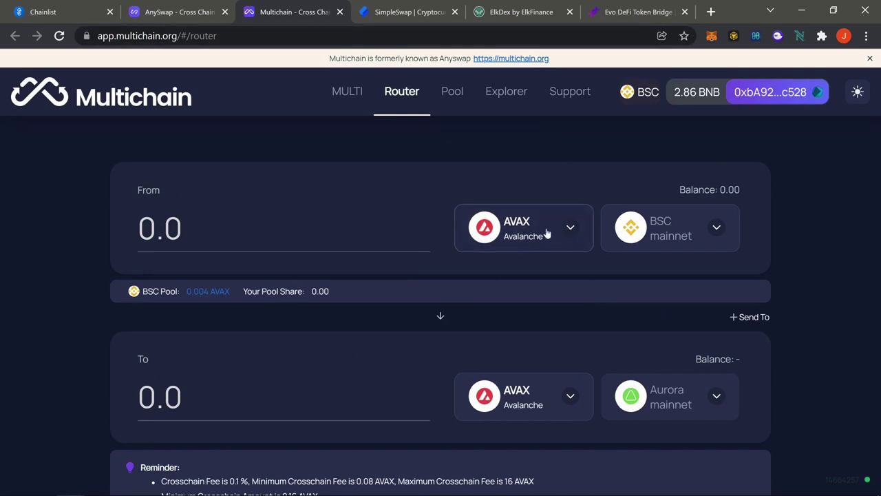
- Open the ApeSwap swap page in a new tab and choose AVAX as the token to receive for BNB
{"action": "left_click", "coordinate": [711, 11]}
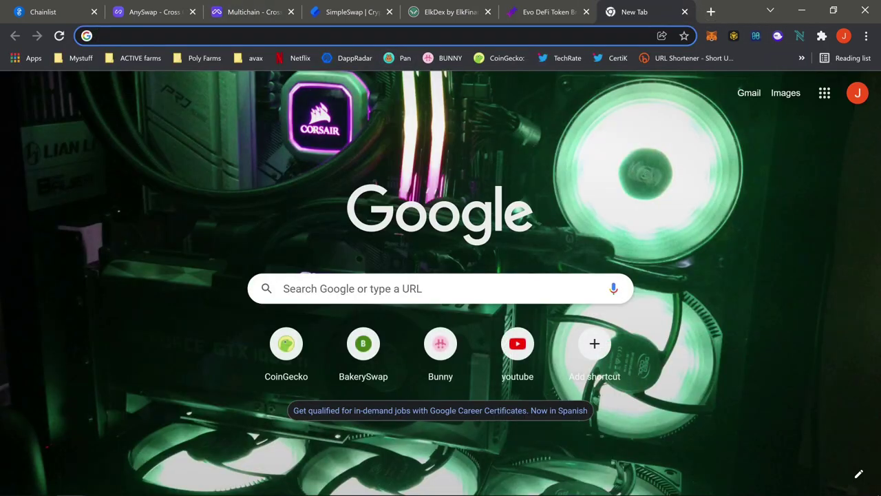
{"action": "type", "text": "apesw"}
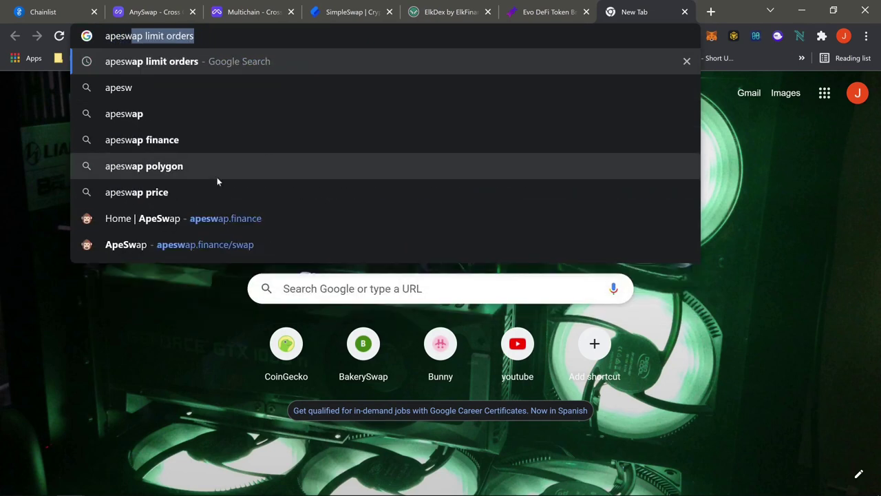
{"action": "left_click", "coordinate": [218, 245]}
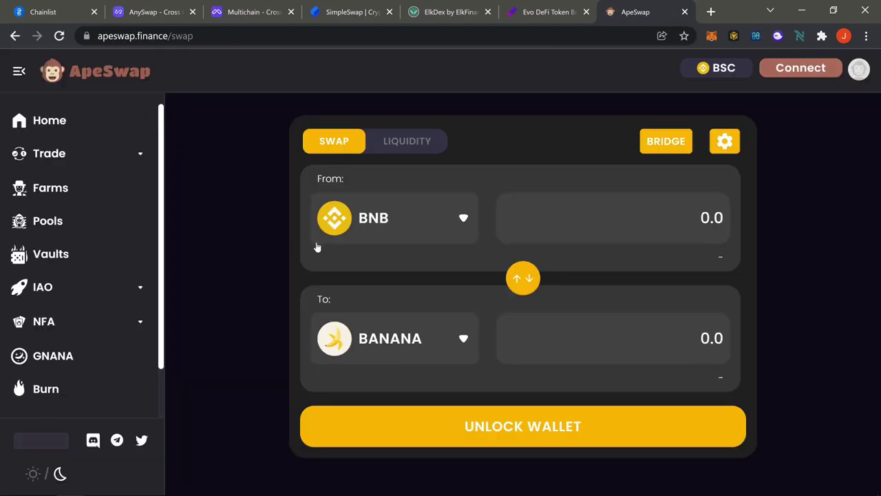
{"action": "left_click", "coordinate": [445, 348]}
{"action": "scroll", "coordinate": [483, 281], "scroll_direction": "down", "scroll_amount": 2}
{"action": "scroll", "coordinate": [448, 289], "scroll_direction": "down", "scroll_amount": 4}
{"action": "scroll", "coordinate": [430, 293], "scroll_direction": "up", "scroll_amount": 2}
{"action": "left_click", "coordinate": [430, 352]}
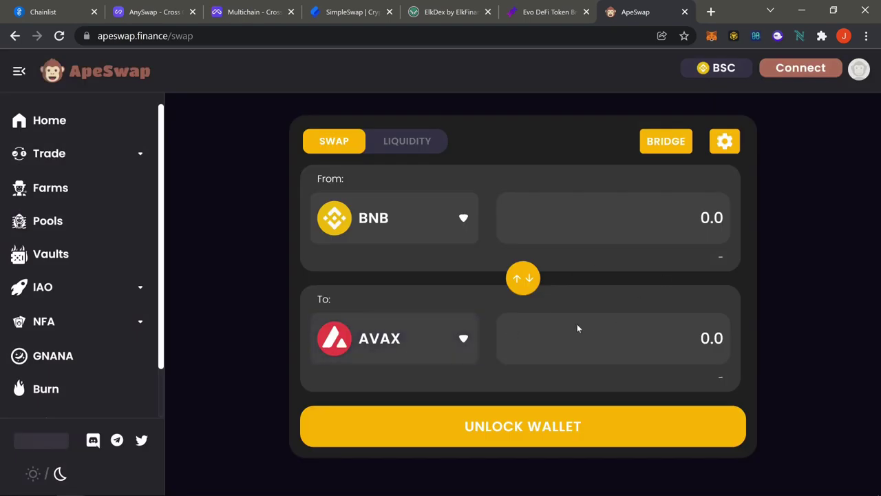
- Open wannaswap.finance/exchange/swap in a new tab and allow it to switch the MetaMask network to Aurora mainnet
{"action": "left_click", "coordinate": [252, 11]}
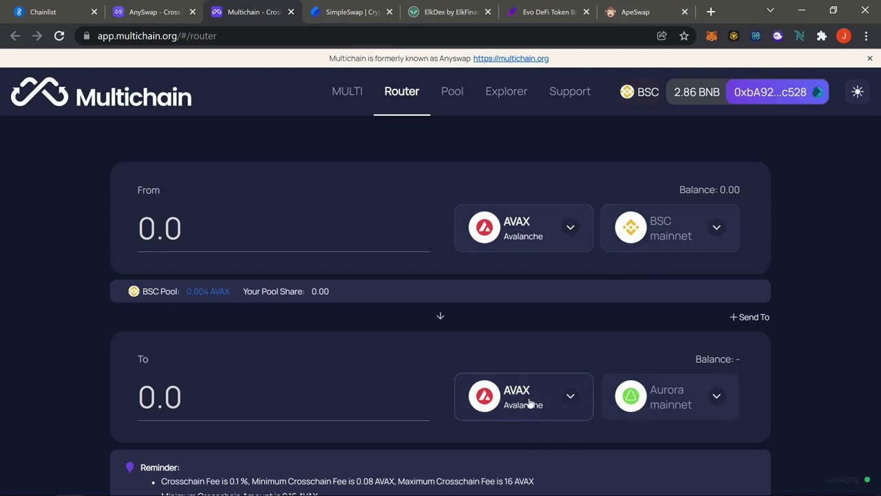
{"action": "left_click", "coordinate": [712, 12]}
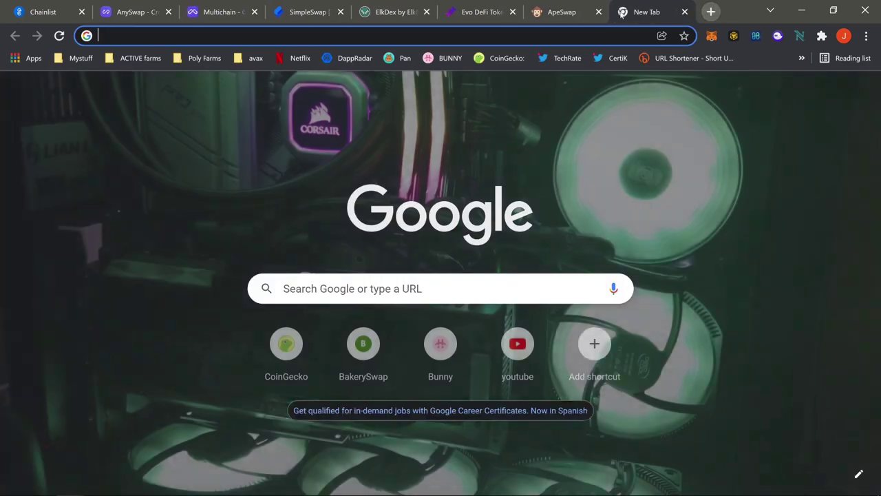
{"action": "type", "text": "wannaswap.finance/exchange/swap"}
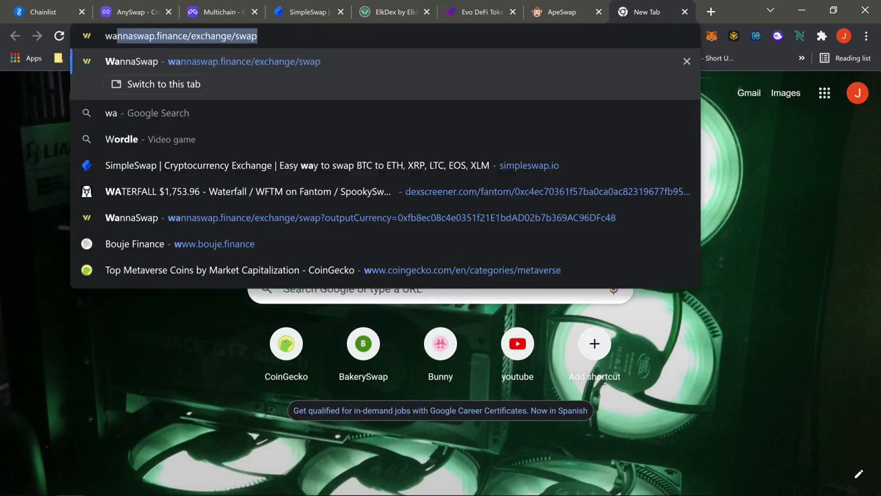
{"action": "key", "text": "Return"}
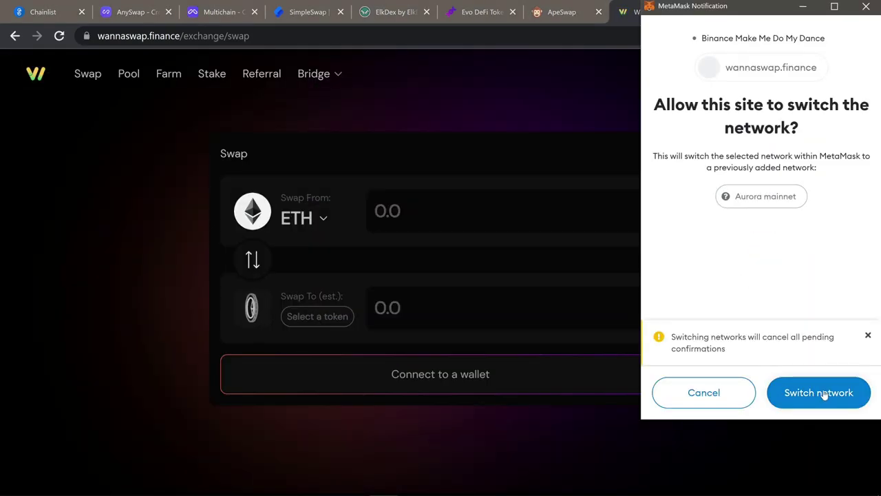
{"action": "left_click", "coordinate": [820, 393]}
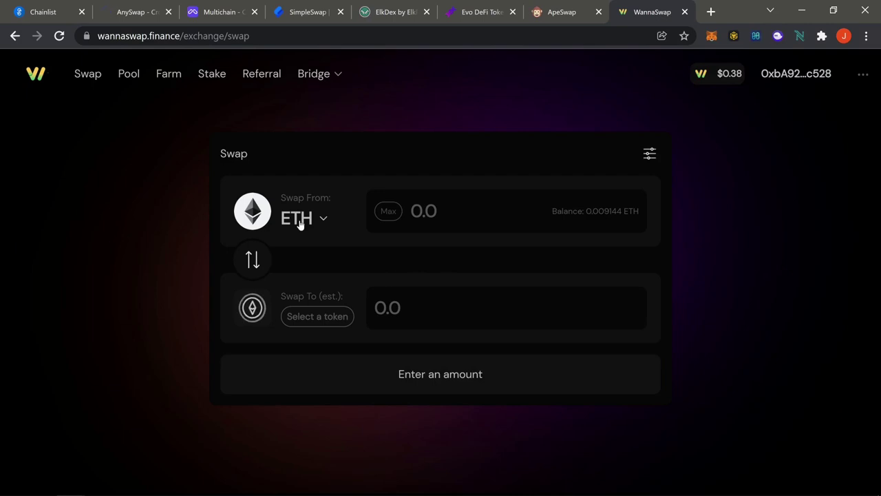
- On WannaSwap, choose AVAX as the token to swap from and AURORA as the token to receive, then return to Multichain
{"action": "left_click", "coordinate": [300, 219]}
{"action": "scroll", "coordinate": [378, 308], "scroll_direction": "down", "scroll_amount": 6}
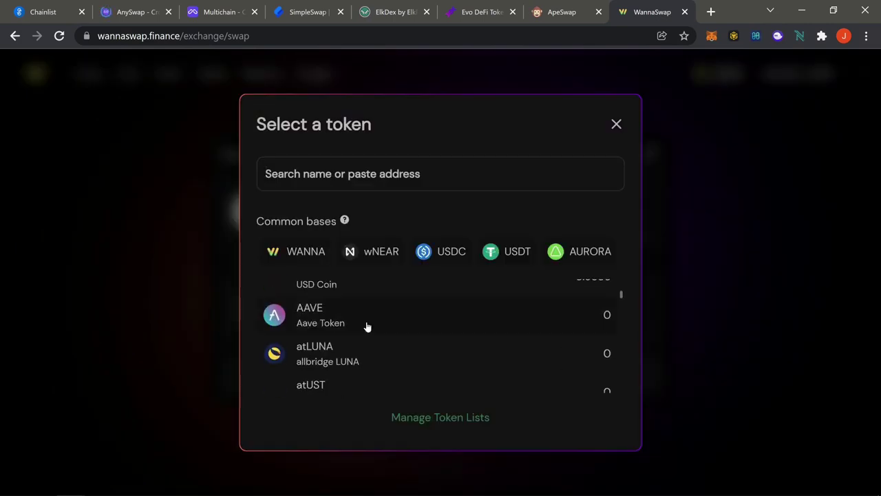
{"action": "scroll", "coordinate": [367, 326], "scroll_direction": "up", "scroll_amount": 1}
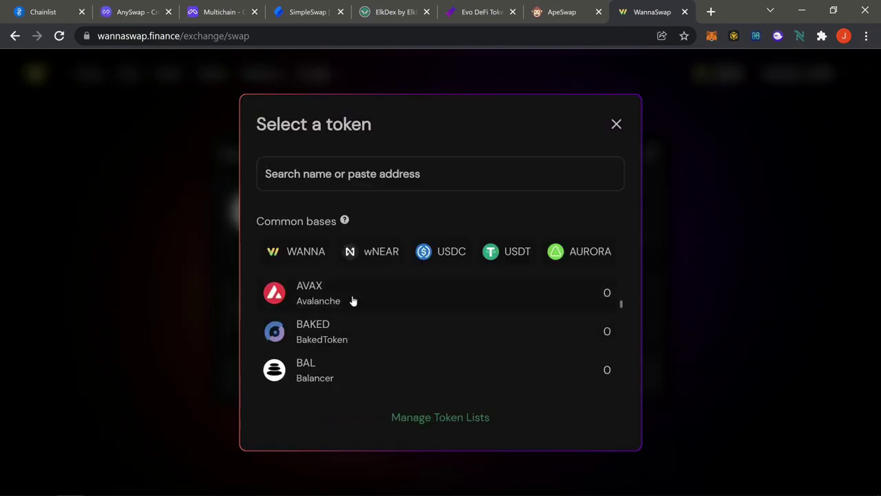
{"action": "left_click", "coordinate": [352, 299]}
{"action": "left_click", "coordinate": [339, 315]}
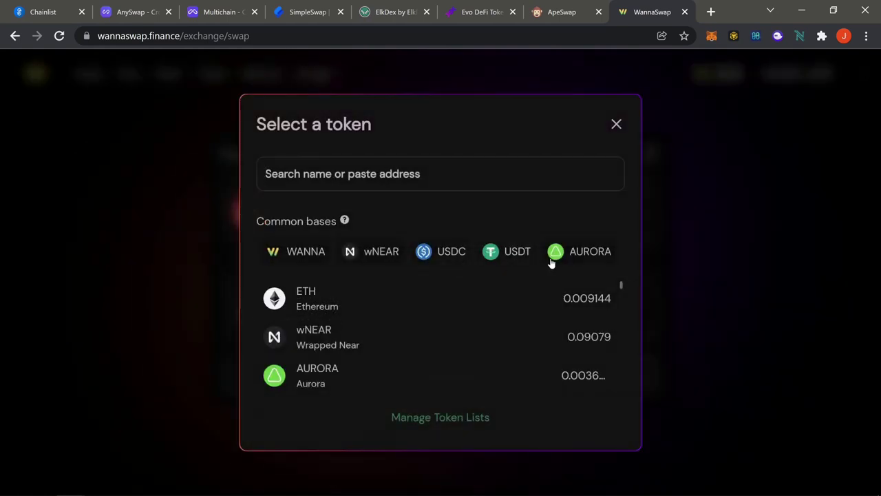
{"action": "left_click", "coordinate": [579, 253]}
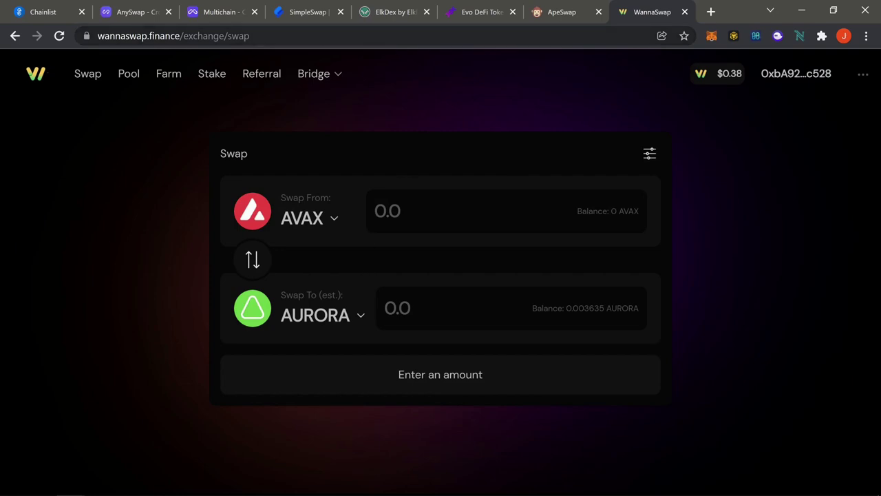
{"action": "left_click", "coordinate": [233, 14]}
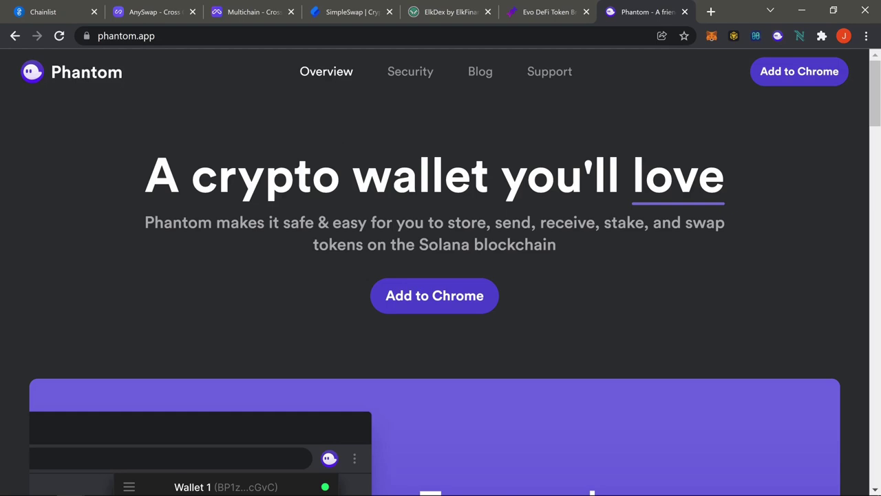
- Look through the Phantom wallet overview page and its listed features
{"action": "scroll", "coordinate": [466, 223], "scroll_direction": "down", "scroll_amount": 1}
{"action": "scroll", "coordinate": [482, 248], "scroll_direction": "down", "scroll_amount": 4}
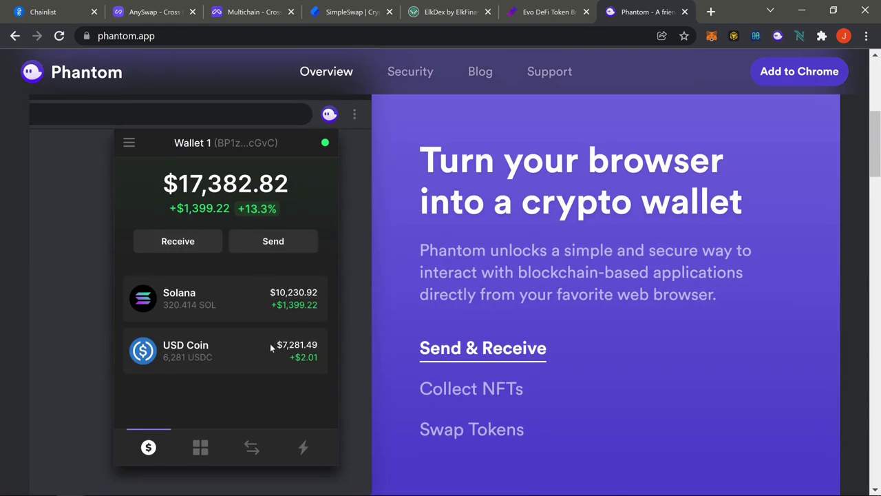
{"action": "scroll", "coordinate": [602, 180], "scroll_direction": "down", "scroll_amount": 7}
{"action": "scroll", "coordinate": [615, 254], "scroll_direction": "up", "scroll_amount": 7}
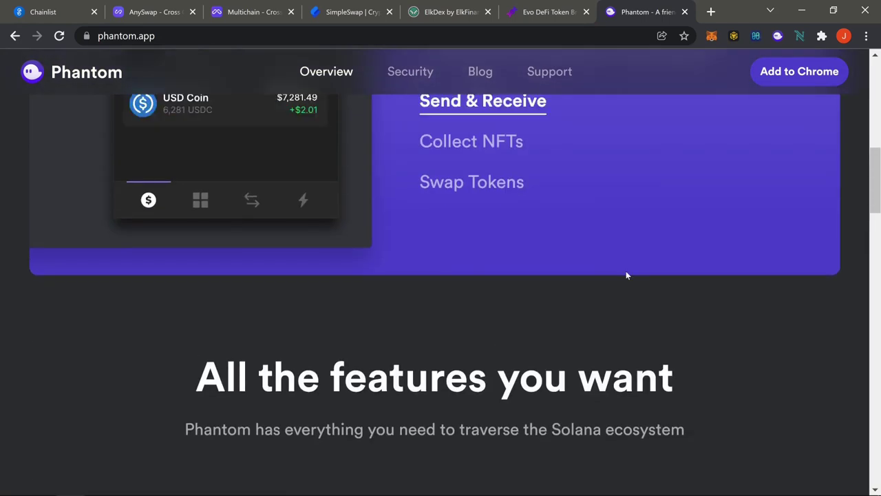
{"action": "scroll", "coordinate": [628, 275], "scroll_direction": "up", "scroll_amount": 5}
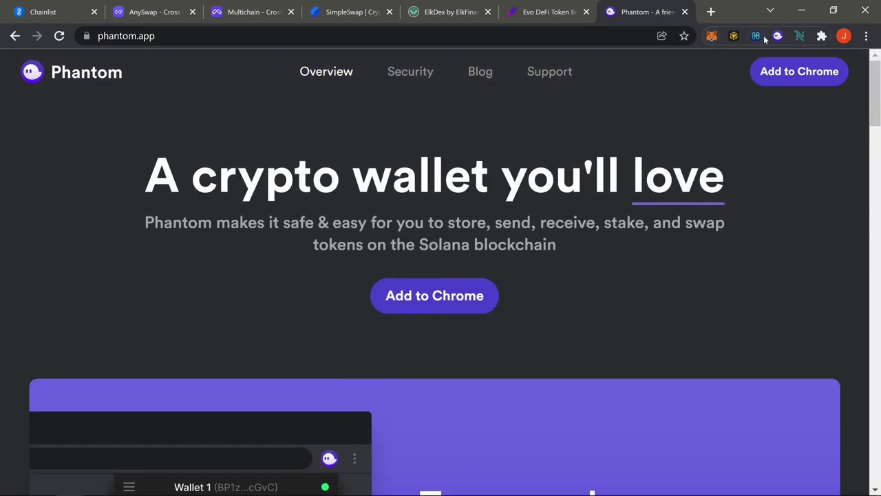
- Unlock the Phantom wallet extension with the wallet password, check its token balances and close it
{"action": "left_click", "coordinate": [777, 36]}
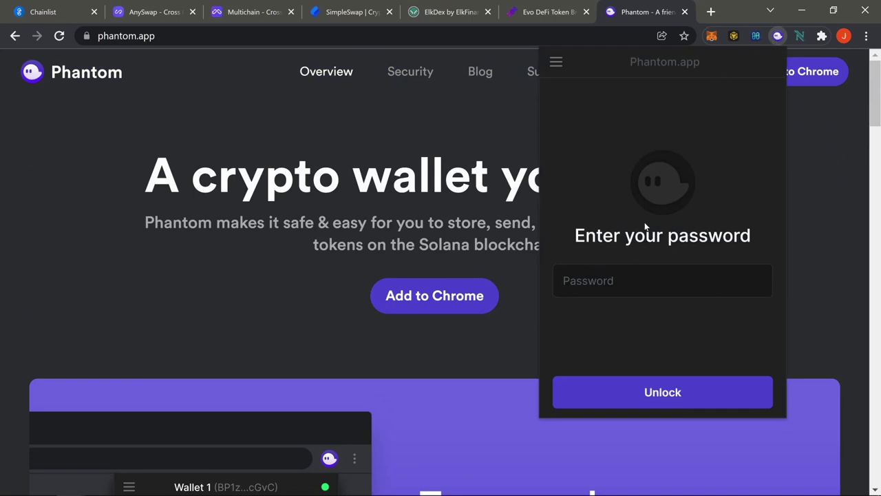
{"action": "type", "text": "•••••"}
{"action": "key", "text": "Return"}
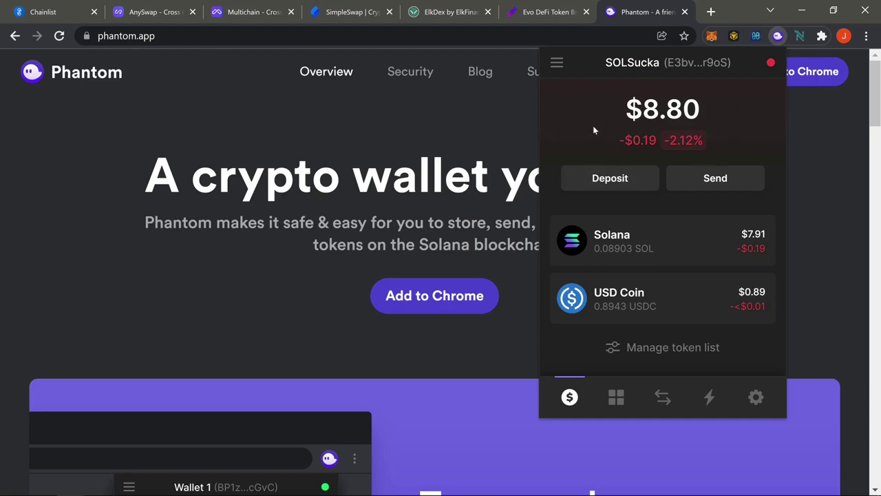
{"action": "left_click", "coordinate": [397, 141]}
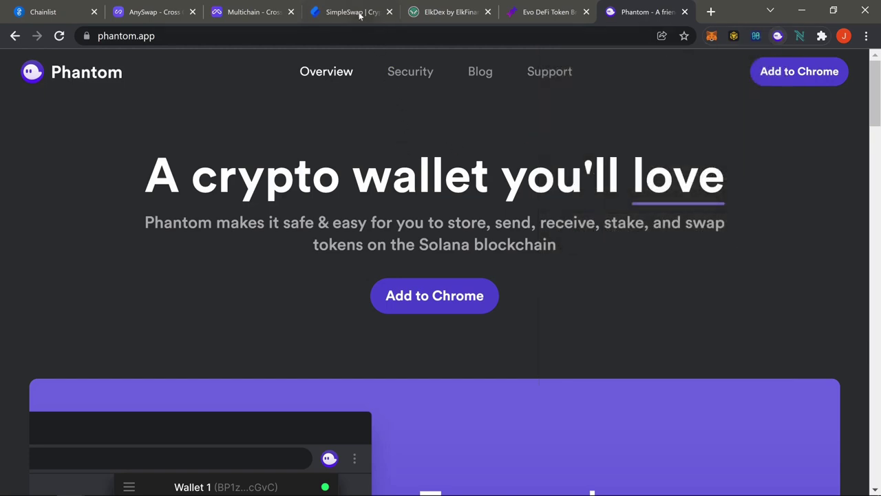
- Return to SimpleSwap's home page, then glance at the coins held in the Exodus wallet and minimize it
{"action": "left_click", "coordinate": [358, 12]}
{"action": "scroll", "coordinate": [703, 299], "scroll_direction": "up", "scroll_amount": 1}
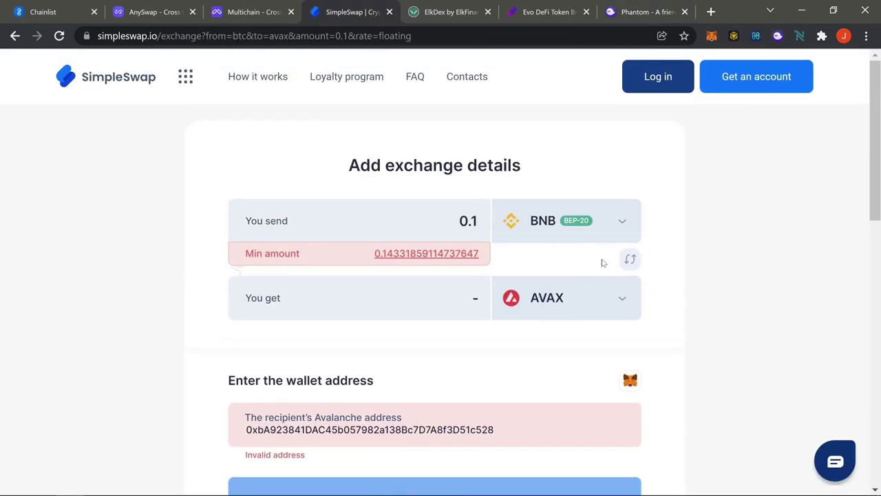
{"action": "left_click", "coordinate": [118, 78]}
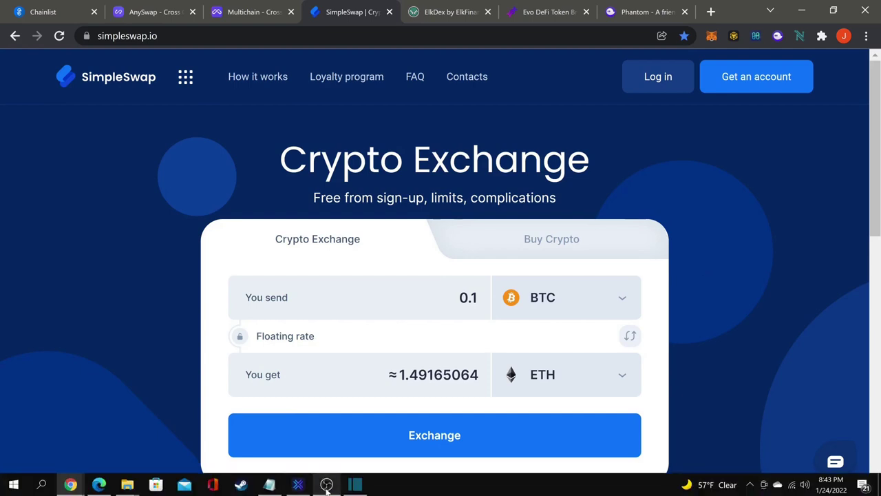
{"action": "left_click", "coordinate": [297, 485]}
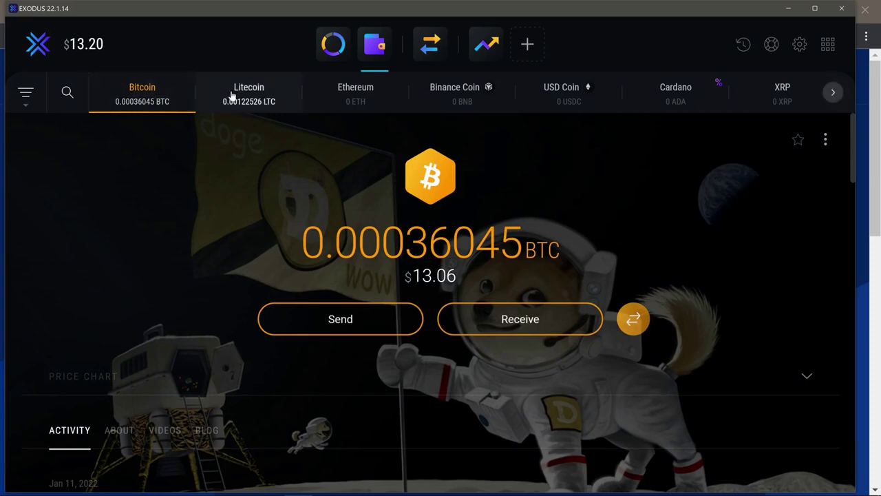
{"action": "left_click", "coordinate": [787, 8]}
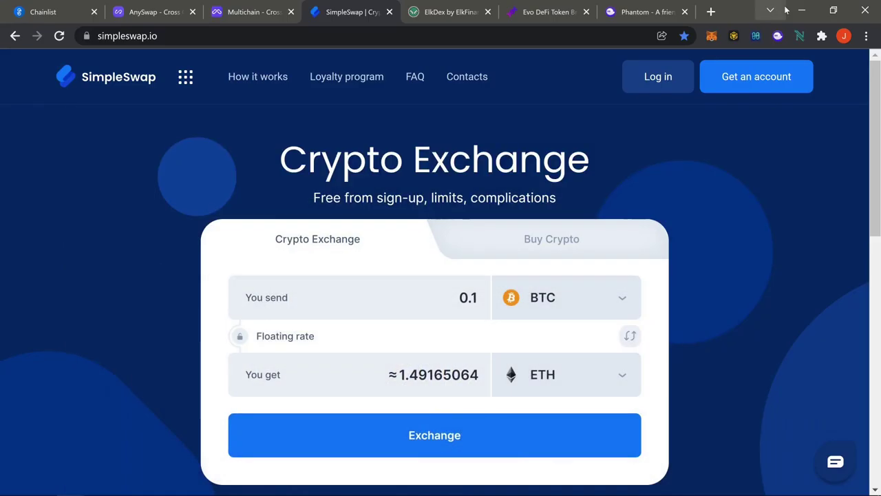
- Set the SimpleSwap exchange to send LTC and receive SOL
{"action": "scroll", "coordinate": [600, 275], "scroll_direction": "down", "scroll_amount": 2}
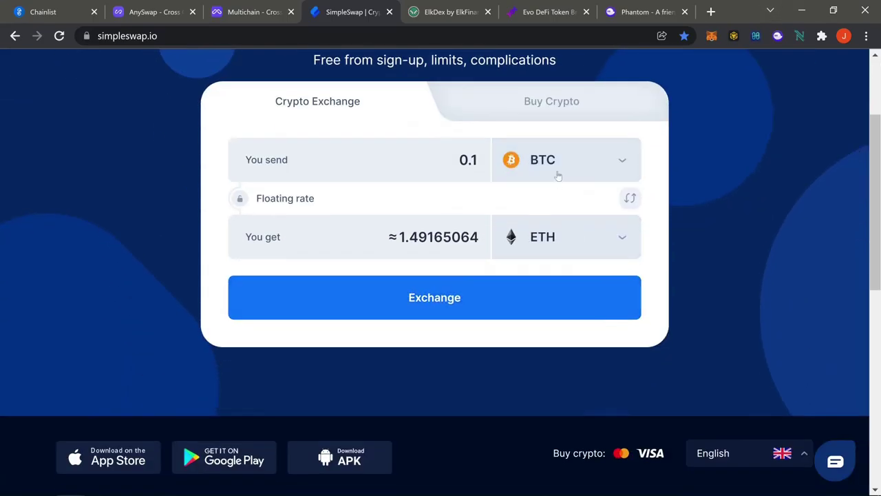
{"action": "left_click", "coordinate": [536, 236]}
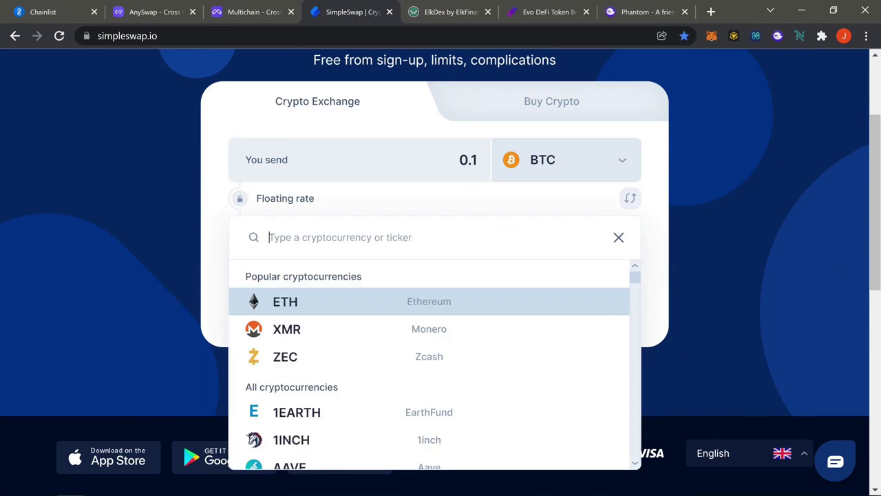
{"action": "type", "text": "so"}
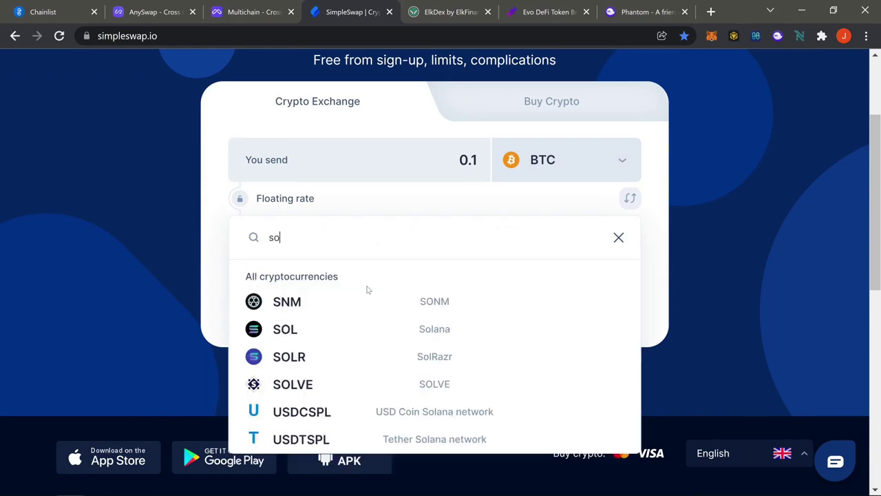
{"action": "left_click", "coordinate": [374, 332]}
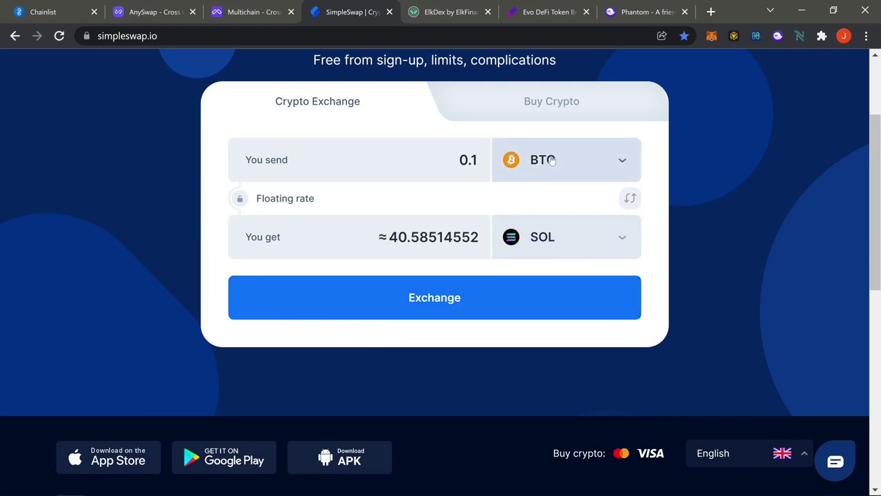
{"action": "left_click", "coordinate": [556, 166]}
{"action": "left_click", "coordinate": [408, 278]}
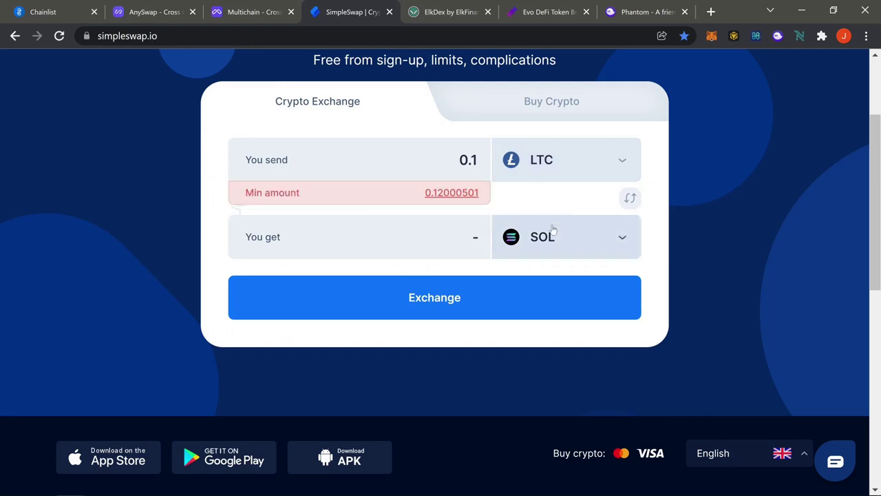
- Set the amount to send to the minimum of 0.12000501 LTC and proceed to the exchange details
{"action": "left_click", "coordinate": [471, 159]}
{"action": "left_click", "coordinate": [461, 193]}
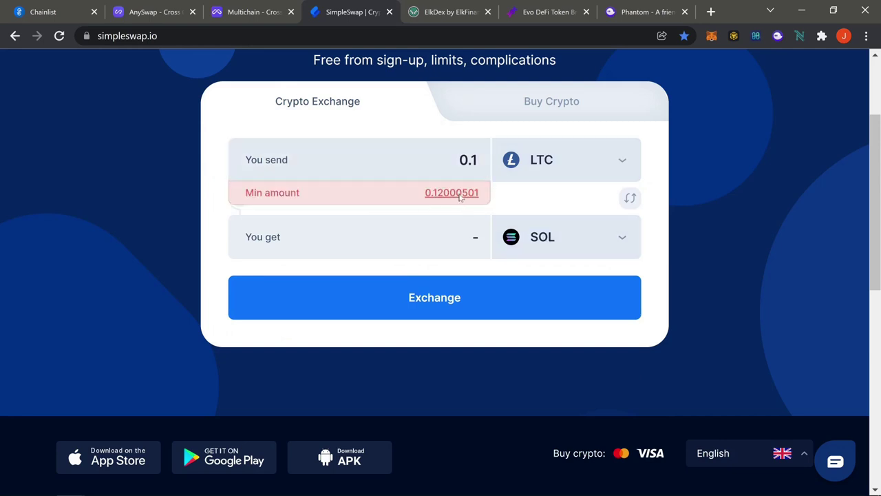
{"action": "left_click", "coordinate": [447, 297]}
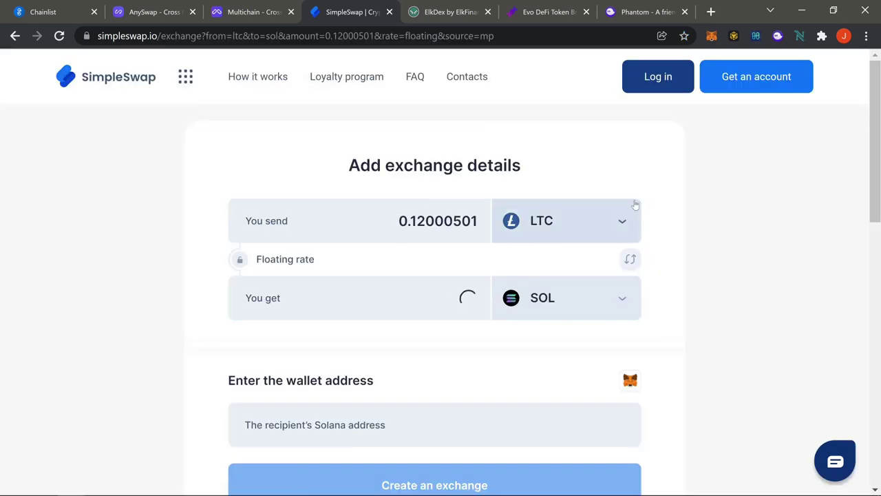
- Copy the Solana address from the Phantom wallet and paste it as the recipient's address for the exchange
{"action": "scroll", "coordinate": [673, 193], "scroll_direction": "down", "scroll_amount": 2}
{"action": "left_click", "coordinate": [247, 292]}
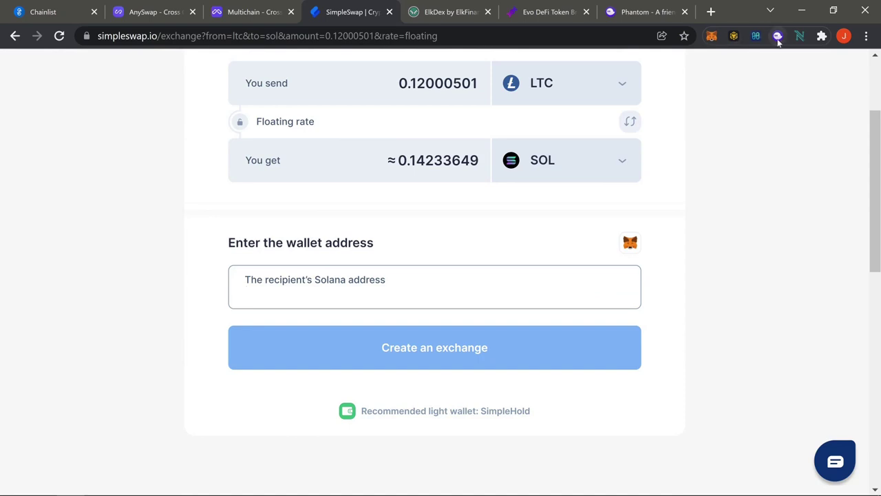
{"action": "left_click", "coordinate": [778, 36]}
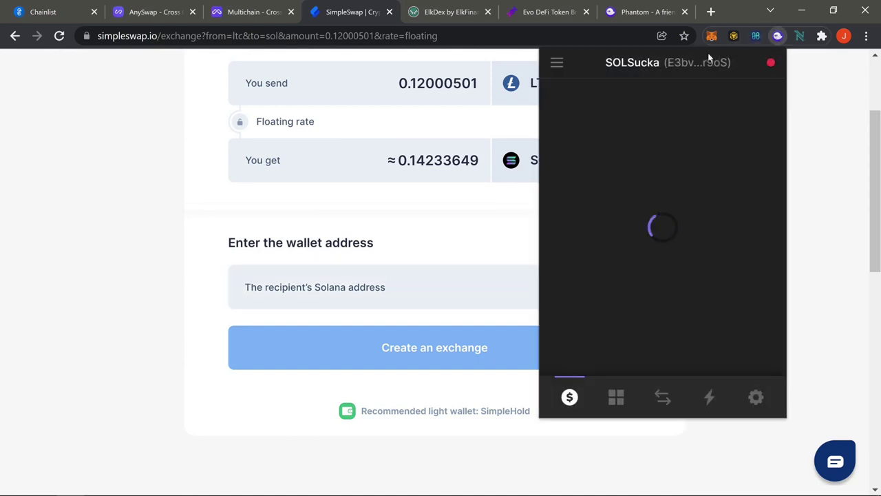
{"action": "left_click", "coordinate": [710, 63]}
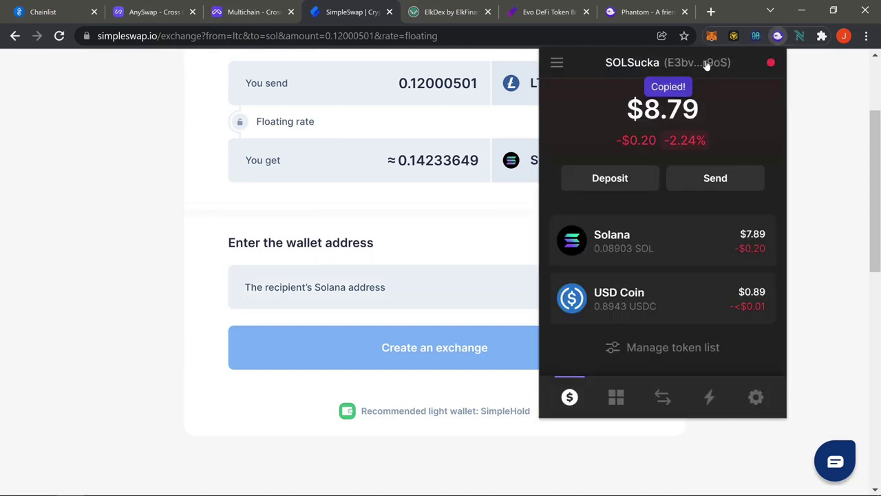
{"action": "left_click", "coordinate": [297, 286]}
{"action": "right_click", "coordinate": [280, 291]}
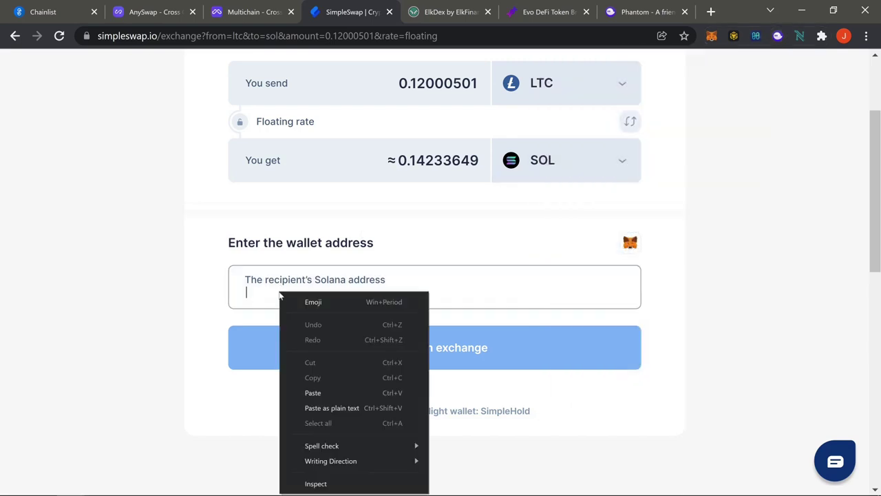
{"action": "left_click", "coordinate": [317, 392]}
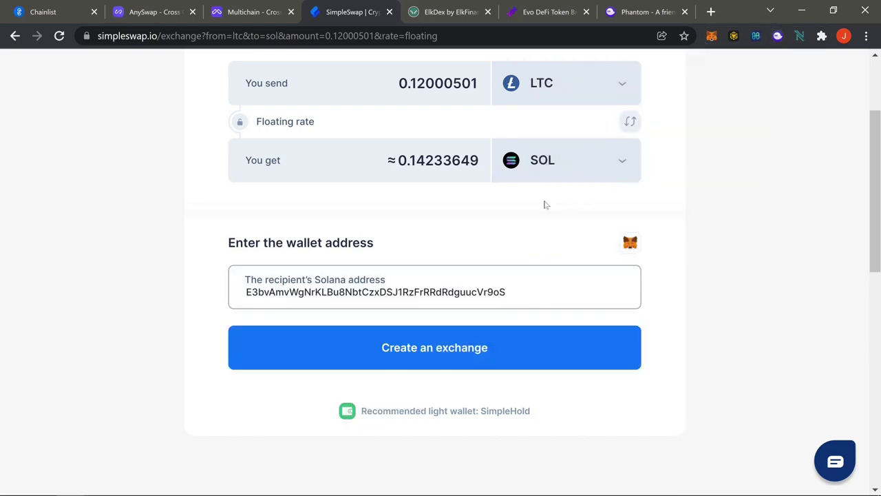
- Create the LTC to SOL exchange and review its deposit instructions and operation details
{"action": "scroll", "coordinate": [546, 205], "scroll_direction": "up", "scroll_amount": 1}
{"action": "left_click", "coordinate": [462, 416]}
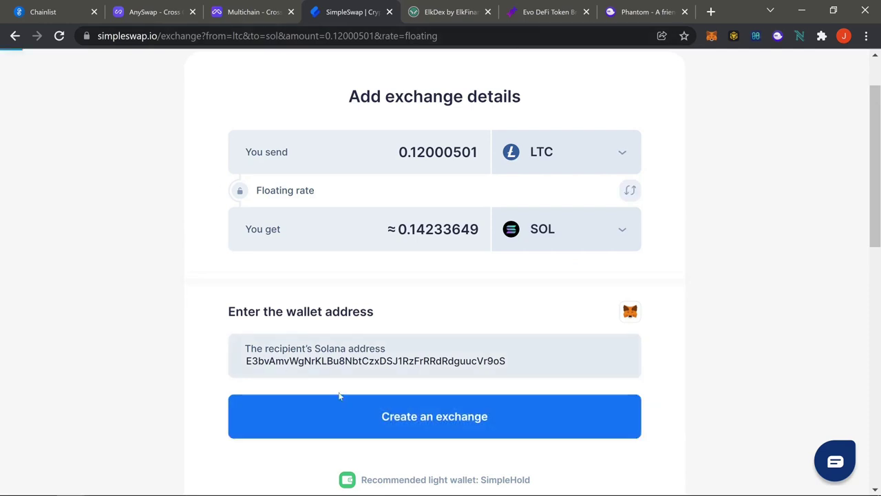
{"action": "scroll", "coordinate": [419, 235], "scroll_direction": "down", "scroll_amount": 1}
{"action": "scroll", "coordinate": [418, 235], "scroll_direction": "down", "scroll_amount": 1}
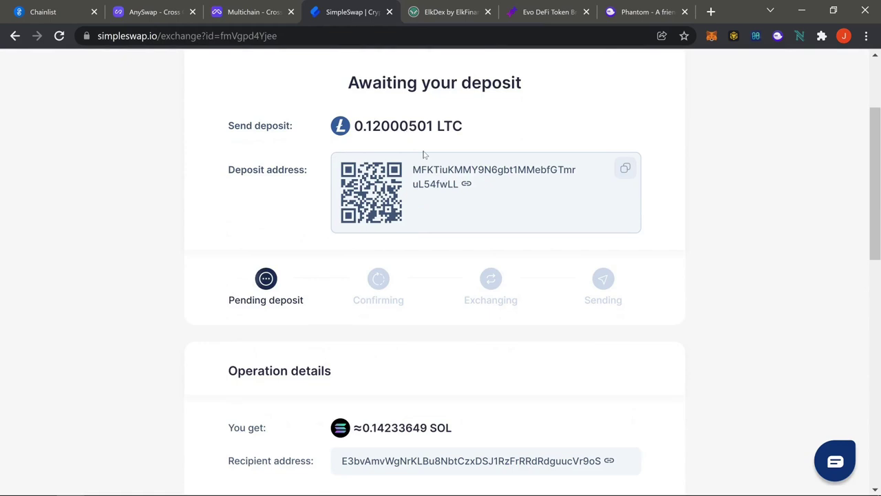
{"action": "scroll", "coordinate": [367, 235], "scroll_direction": "down", "scroll_amount": 2}
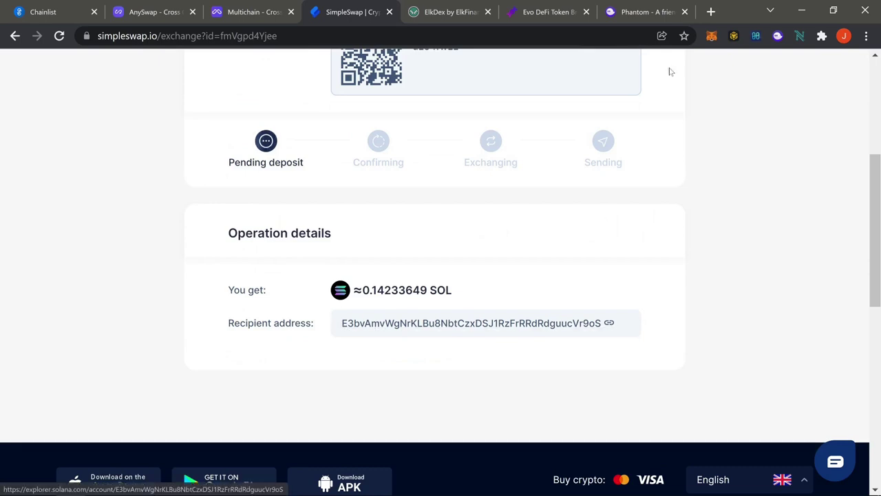
- Review the LTC deposit instructions, the progress stages and the operation details of the created exchange
{"action": "scroll", "coordinate": [700, 293], "scroll_direction": "up", "scroll_amount": 4}
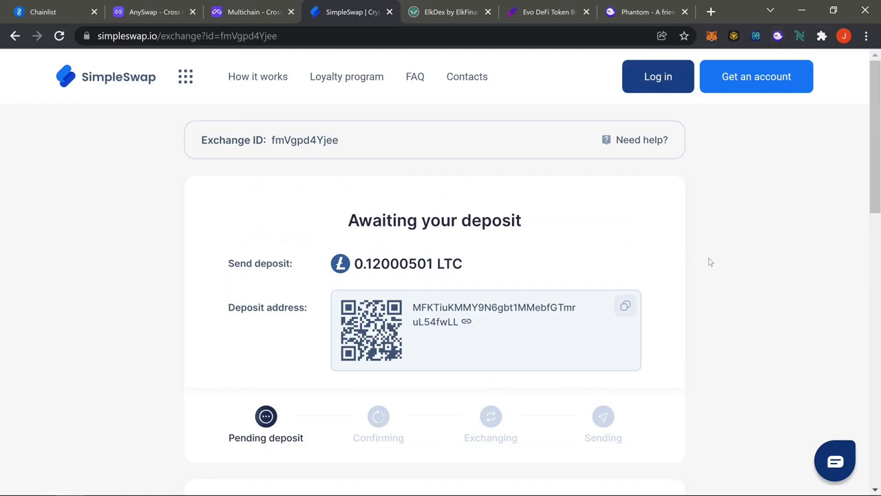
{"action": "scroll", "coordinate": [702, 237], "scroll_direction": "down", "scroll_amount": 1}
{"action": "scroll", "coordinate": [702, 236], "scroll_direction": "down", "scroll_amount": 2}
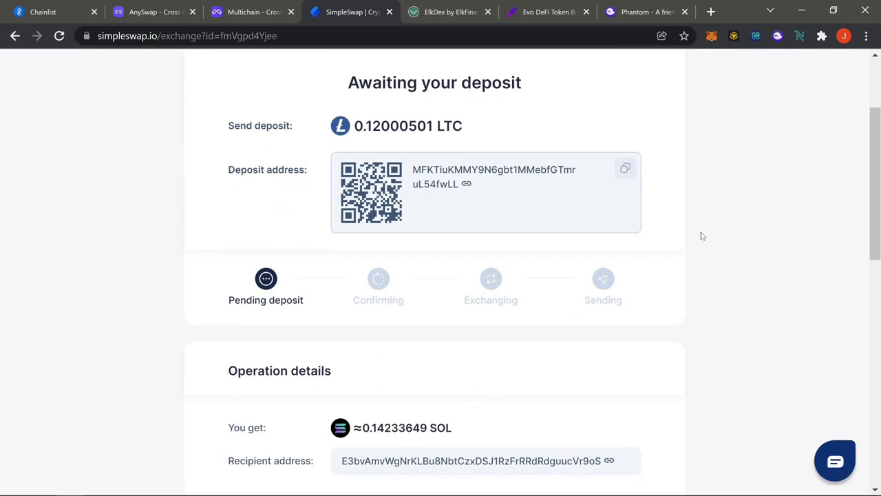
{"action": "scroll", "coordinate": [703, 236], "scroll_direction": "down", "scroll_amount": 2}
{"action": "scroll", "coordinate": [703, 236], "scroll_direction": "up", "scroll_amount": 4}
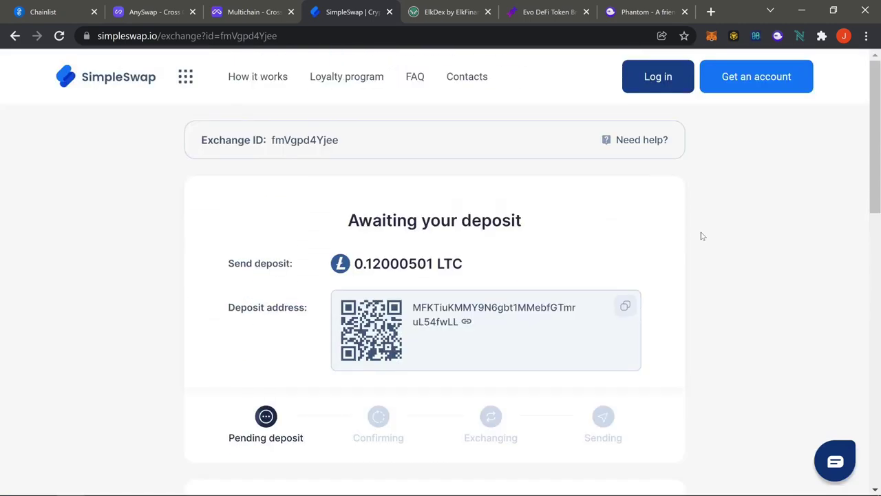
- Start a new SimpleSwap exchange that sends the minimum of 0.14331859114737647 BNB (BEP-20) and receives SOL
{"action": "left_click", "coordinate": [125, 81]}
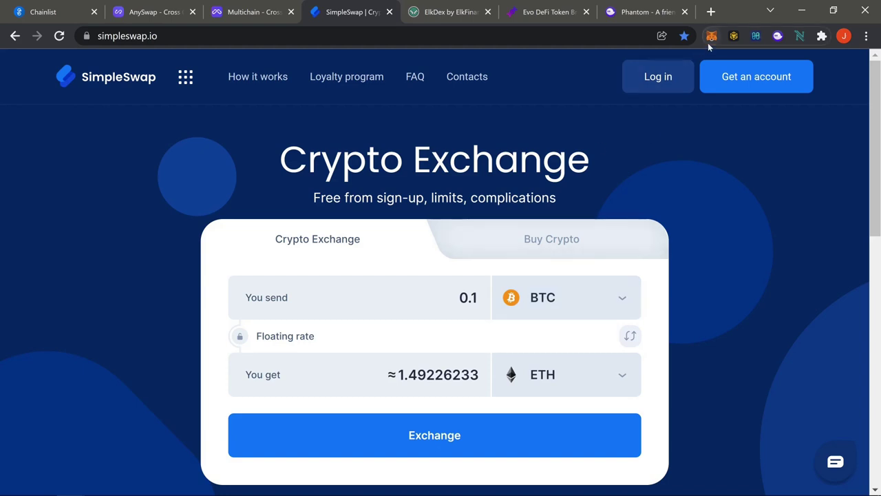
{"action": "left_click", "coordinate": [582, 286]}
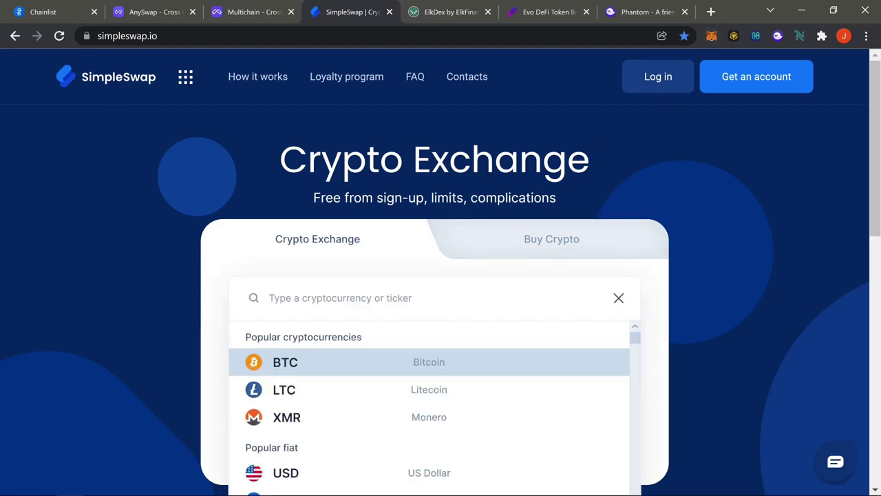
{"action": "type", "text": "bnb"}
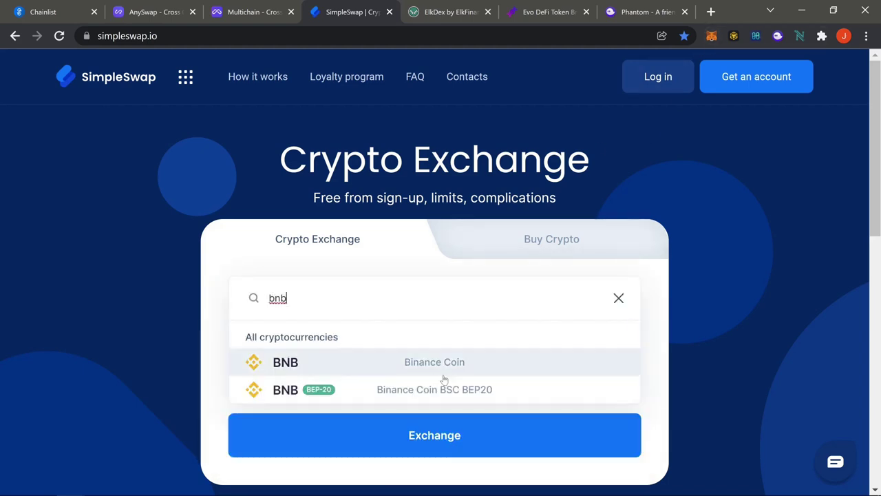
{"action": "left_click", "coordinate": [455, 394]}
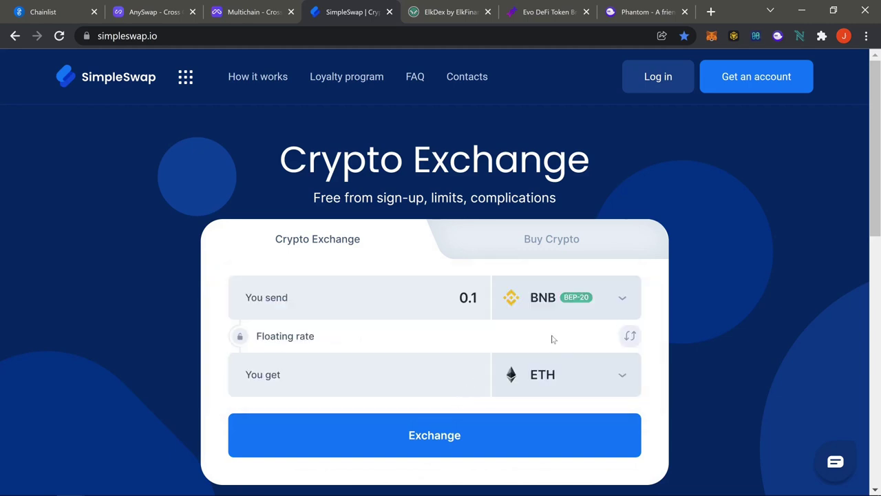
{"action": "left_click", "coordinate": [551, 374]}
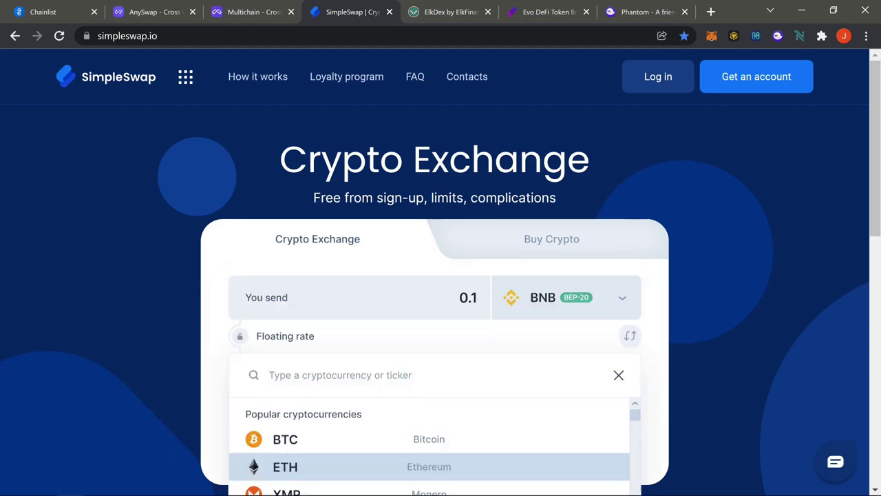
{"action": "type", "text": "sol"}
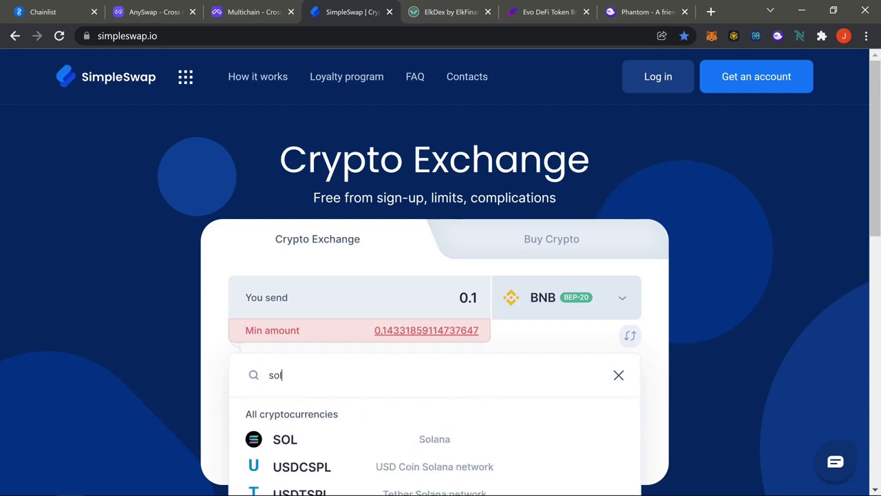
{"action": "left_click", "coordinate": [426, 443]}
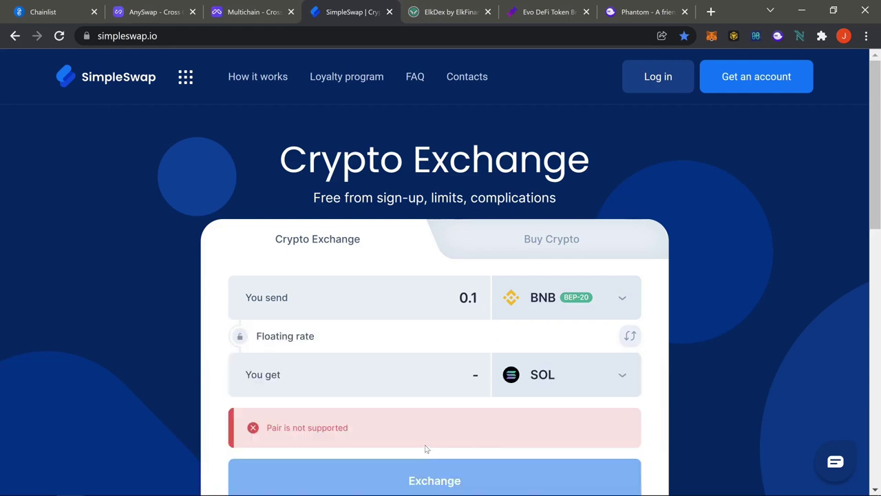
{"action": "left_click", "coordinate": [466, 312]}
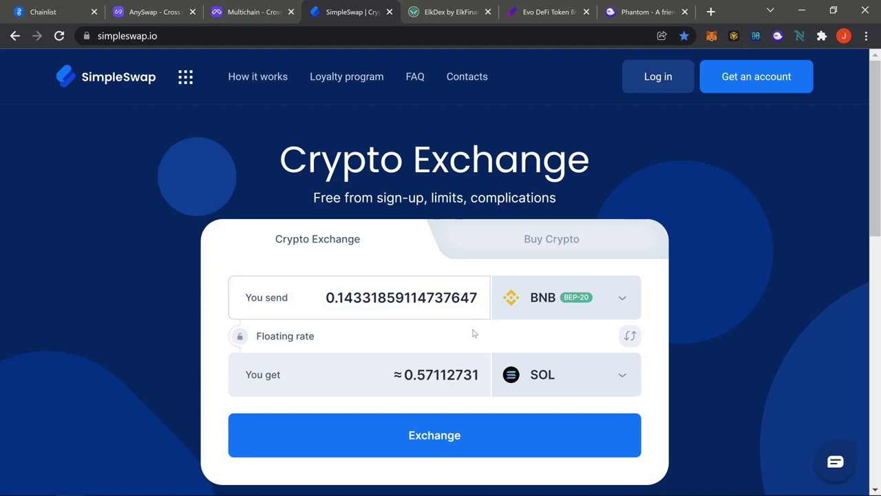
- Switch the MetaMask wallet from the Aurora mainnet to the Binance network
{"action": "scroll", "coordinate": [513, 337], "scroll_direction": "down", "scroll_amount": 1}
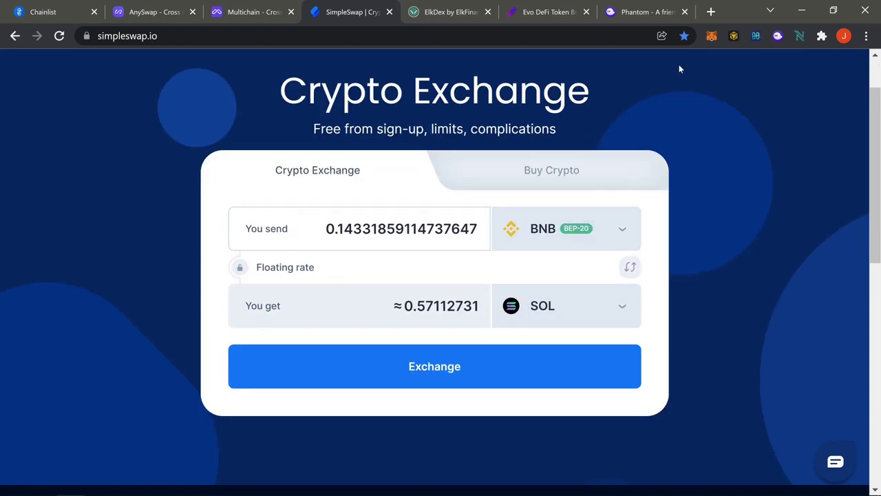
{"action": "left_click", "coordinate": [712, 36]}
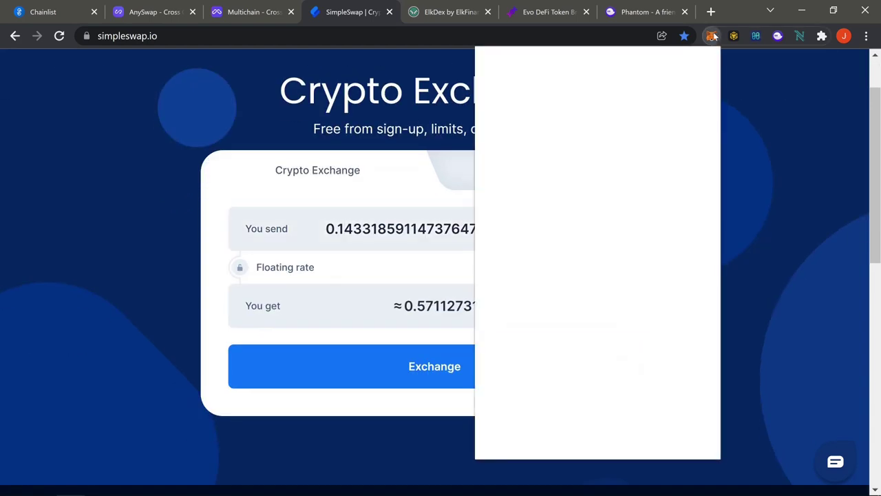
{"action": "left_click", "coordinate": [625, 71]}
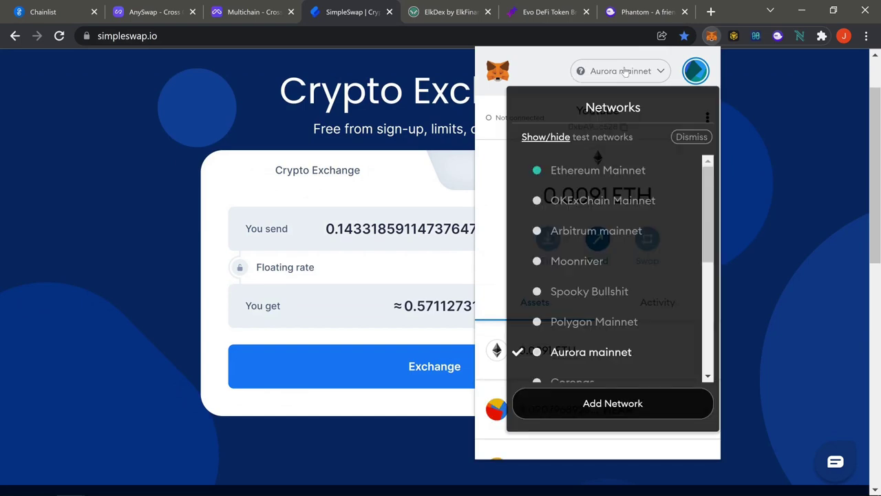
{"action": "scroll", "coordinate": [612, 196], "scroll_direction": "down", "scroll_amount": 5}
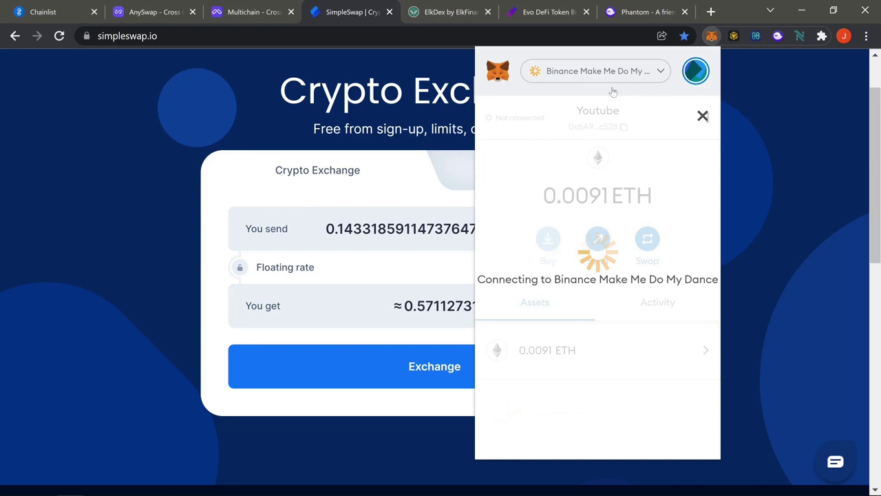
{"action": "left_click", "coordinate": [425, 265]}
- Proceed with the BNB to SOL exchange, paste the Phantom wallet's Solana address as the recipient and create the exchange
{"action": "left_click", "coordinate": [475, 366]}
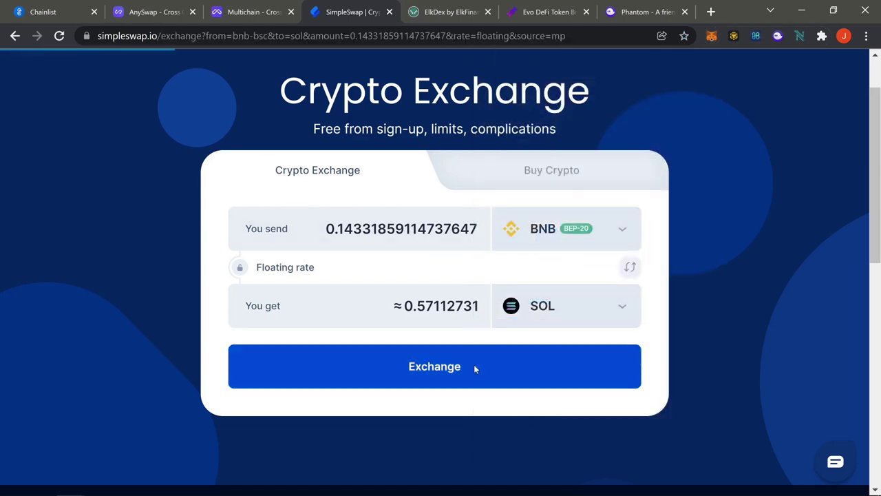
{"action": "scroll", "coordinate": [721, 269], "scroll_direction": "down", "scroll_amount": 3}
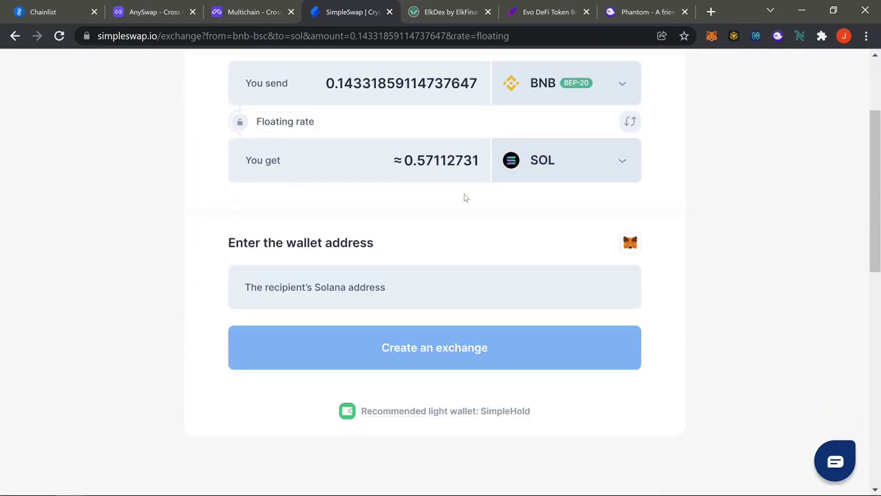
{"action": "left_click", "coordinate": [321, 299]}
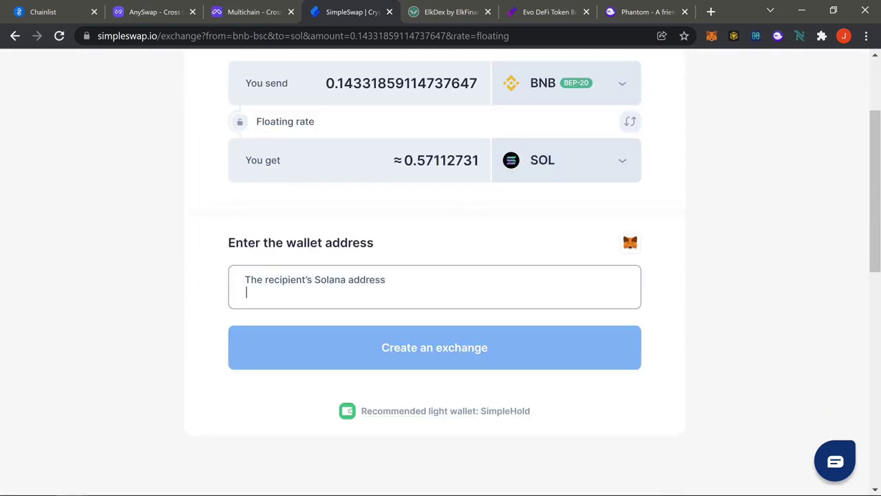
{"action": "right_click", "coordinate": [321, 300]}
{"action": "left_click", "coordinate": [325, 193]}
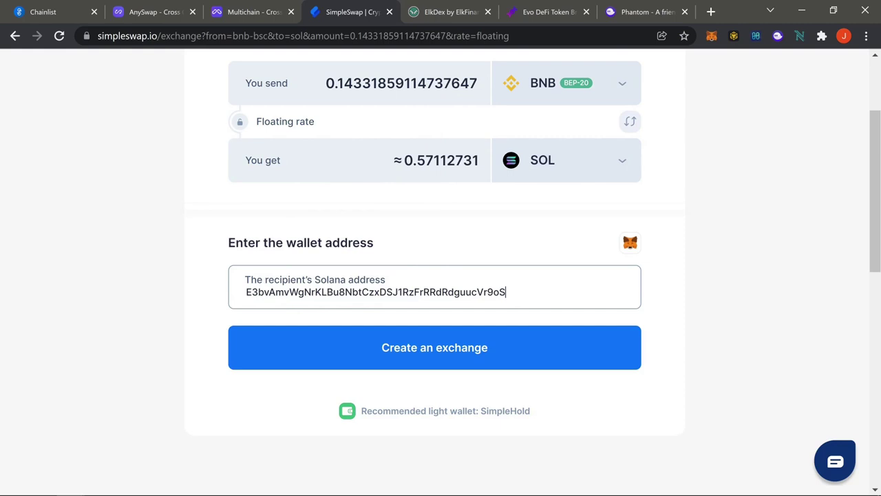
{"action": "left_click", "coordinate": [474, 350]}
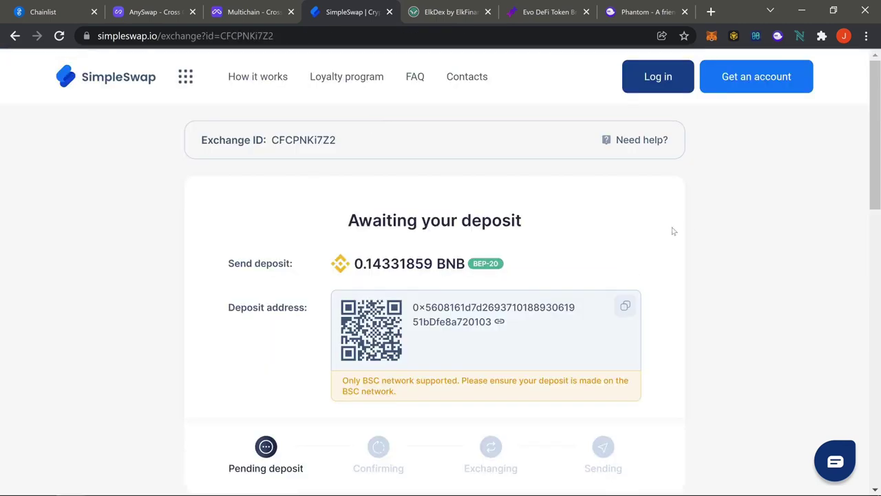
- Begin a BNB transfer in MetaMask with the exchange's deposit address pasted as the recipient, and close the wallet without sending
{"action": "scroll", "coordinate": [692, 230], "scroll_direction": "down", "scroll_amount": 2}
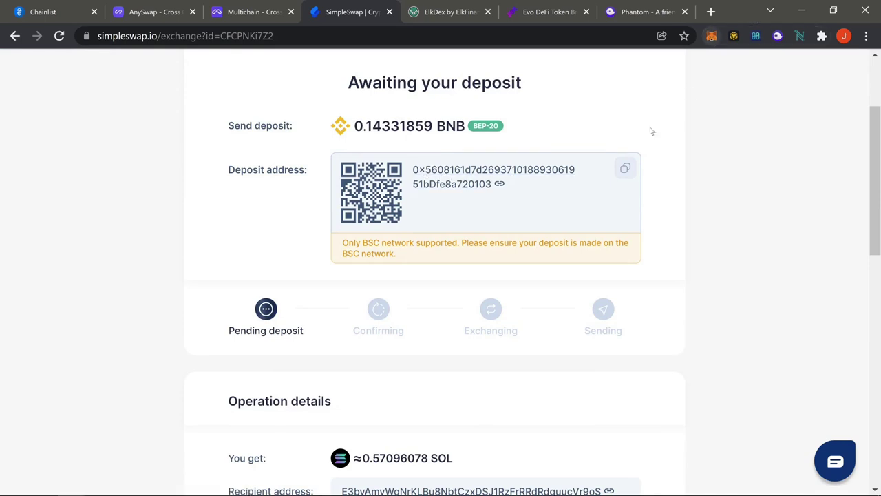
{"action": "left_click", "coordinate": [711, 37]}
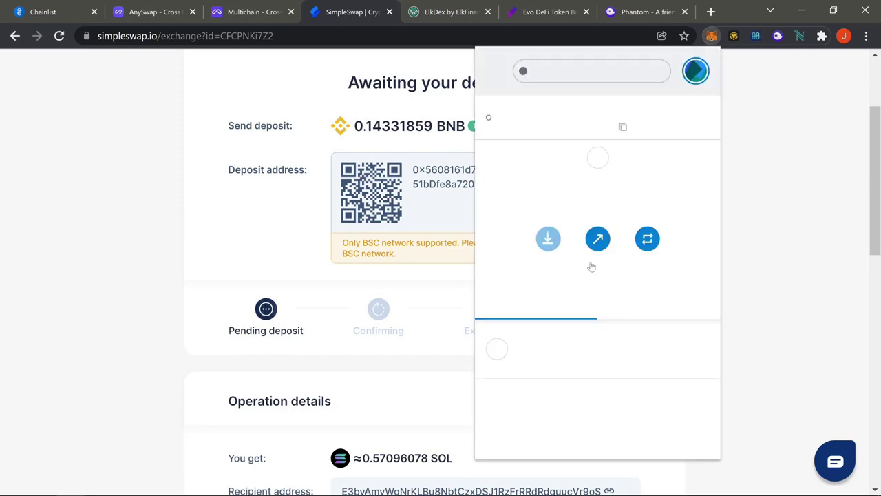
{"action": "left_click", "coordinate": [598, 242]}
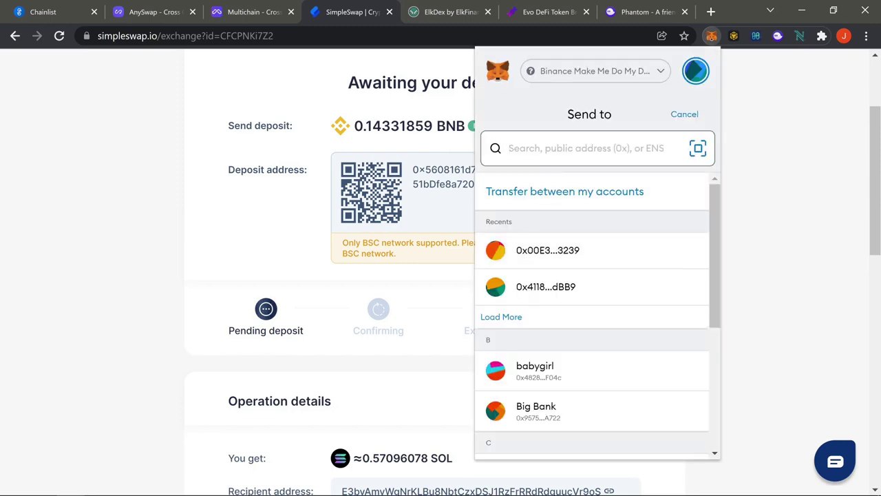
{"action": "right_click", "coordinate": [519, 146]}
{"action": "left_click", "coordinate": [555, 246]}
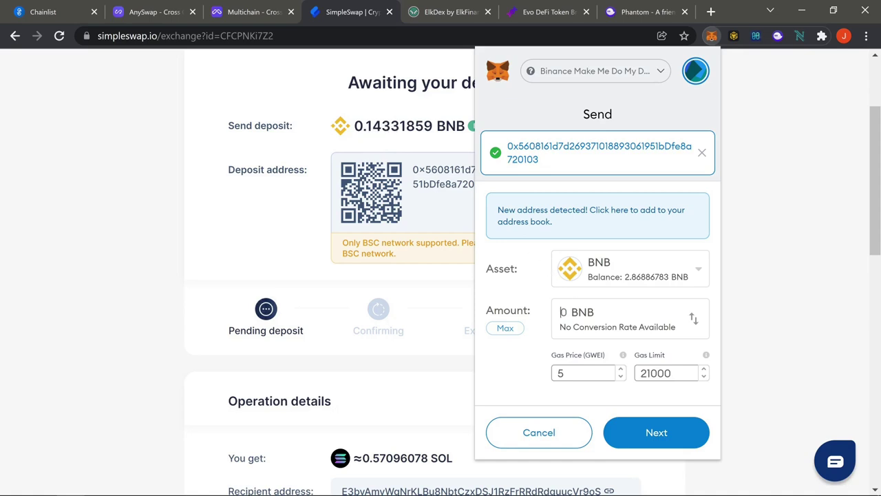
{"action": "left_click", "coordinate": [242, 236]}
- Review the operation details and deposit instructions of the BNB to SOL exchange
{"action": "scroll", "coordinate": [626, 317], "scroll_direction": "down", "scroll_amount": 3}
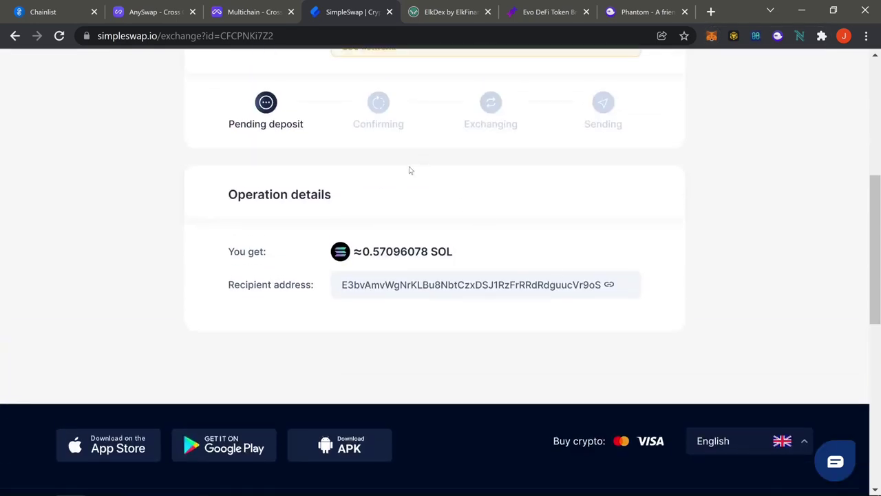
{"action": "scroll", "coordinate": [319, 185], "scroll_direction": "up", "scroll_amount": 1}
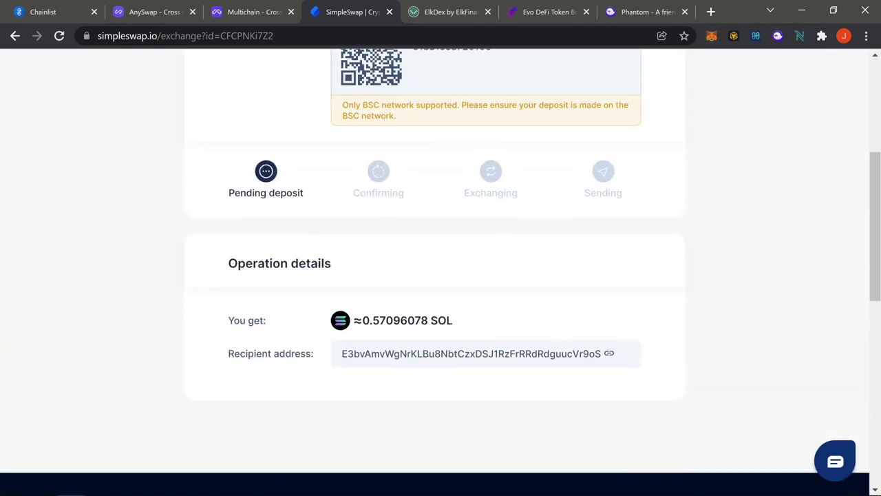
{"action": "scroll", "coordinate": [693, 272], "scroll_direction": "up", "scroll_amount": 4}
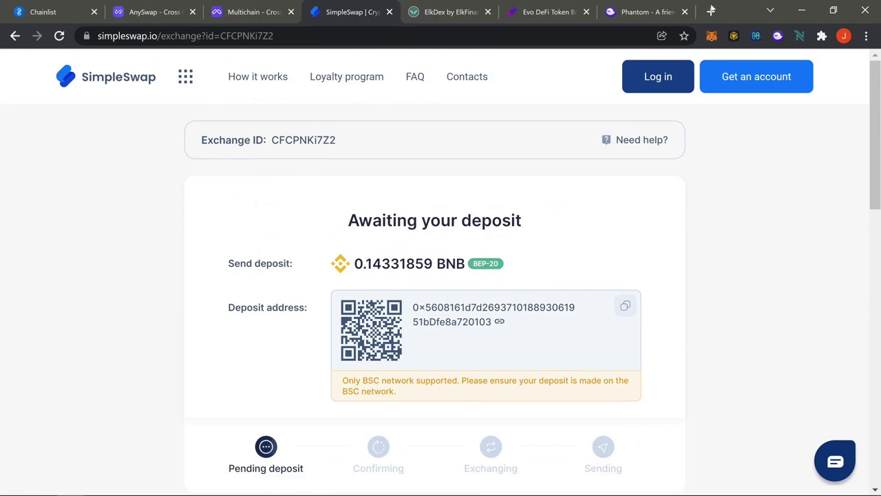
- Look at the Phantom and MetaMask wallets and the Exodus desktop wallet, and return to the exchange page
{"action": "left_click", "coordinate": [778, 35]}
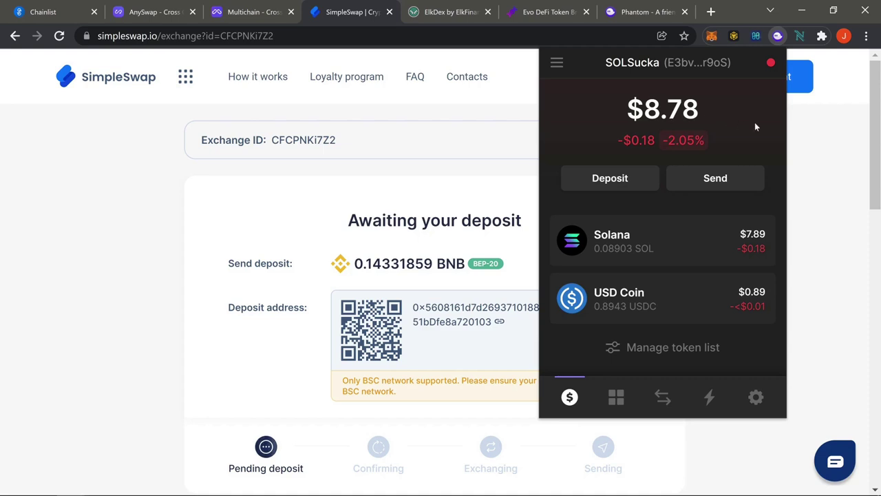
{"action": "left_click", "coordinate": [451, 110]}
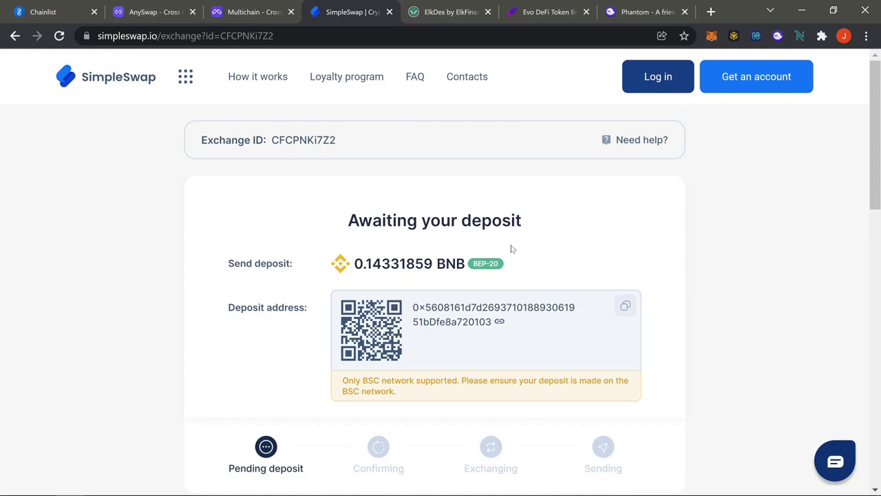
{"action": "left_click", "coordinate": [711, 35]}
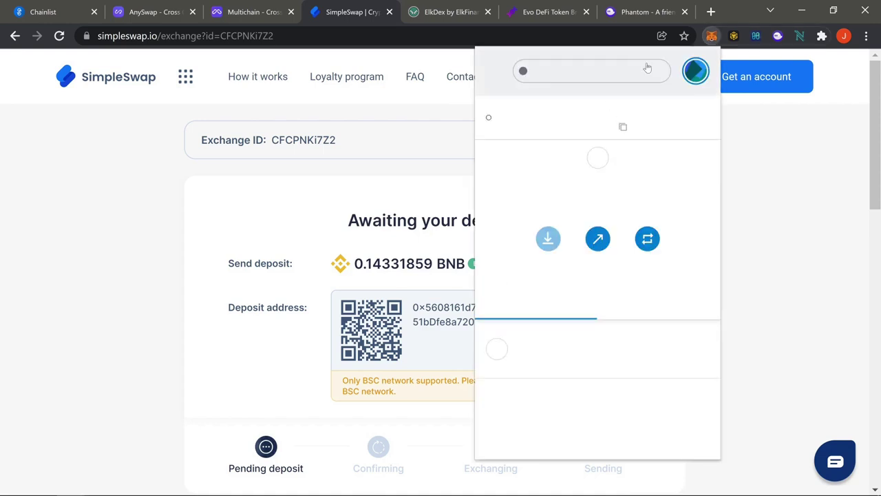
{"action": "left_click", "coordinate": [443, 166]}
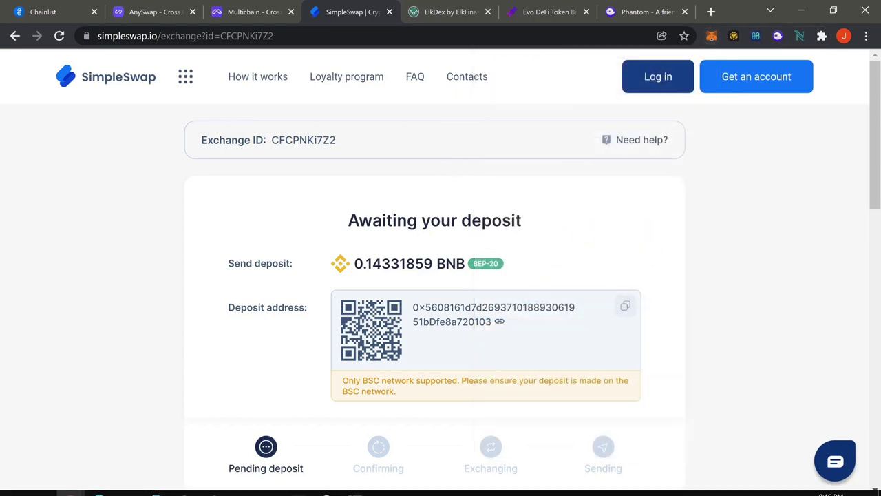
{"action": "left_click", "coordinate": [298, 485]}
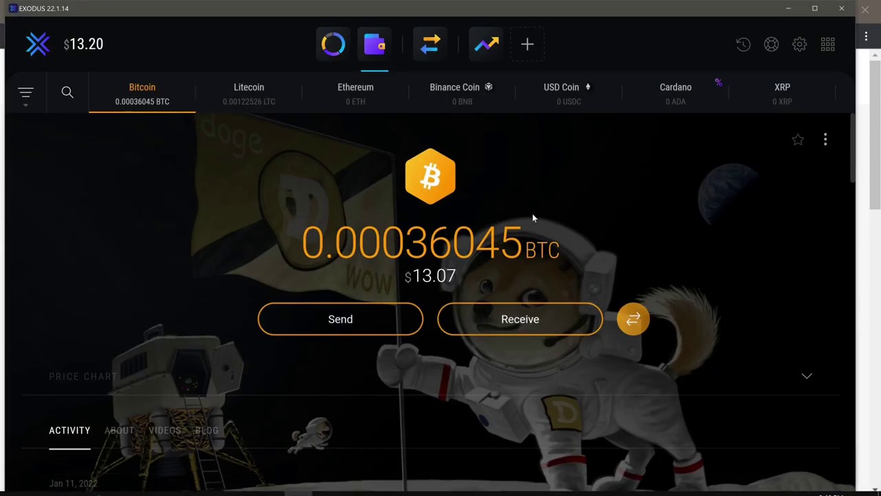
{"action": "left_click", "coordinate": [788, 9]}
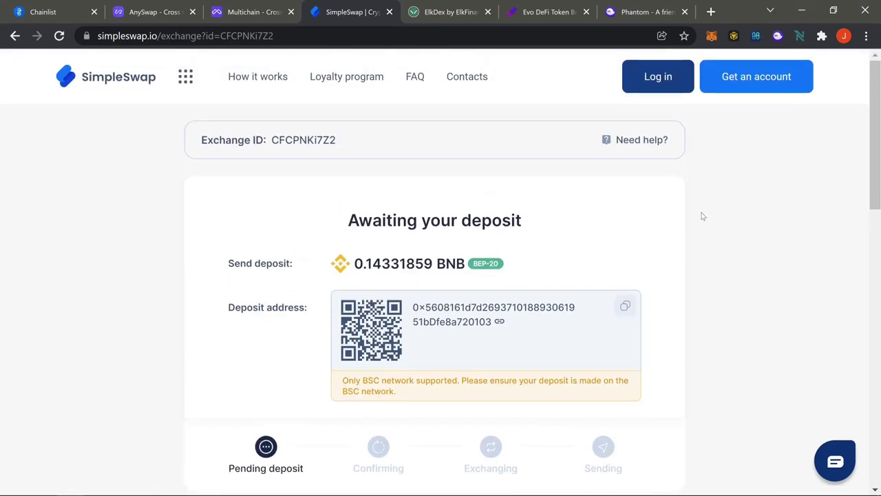
- Leave the exchange page and view the Nami wallet website
{"action": "left_click", "coordinate": [129, 77]}
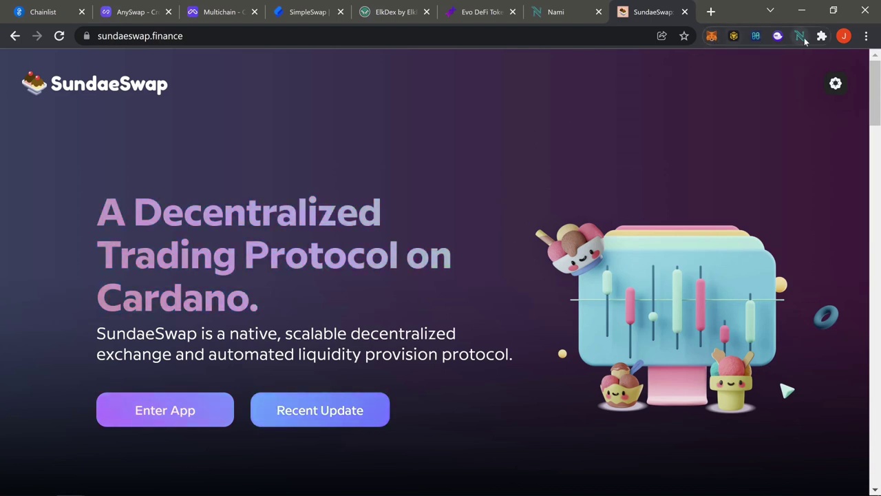
{"action": "left_click", "coordinate": [562, 13]}
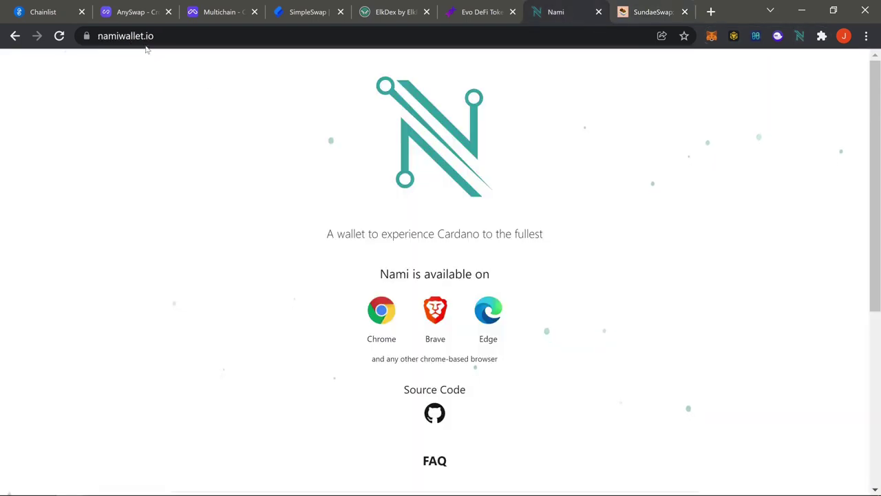
- Look over the Nami wallet website and extension, view the SundaeSwap site, and return to the Nami page
{"action": "scroll", "coordinate": [410, 208], "scroll_direction": "down", "scroll_amount": 1}
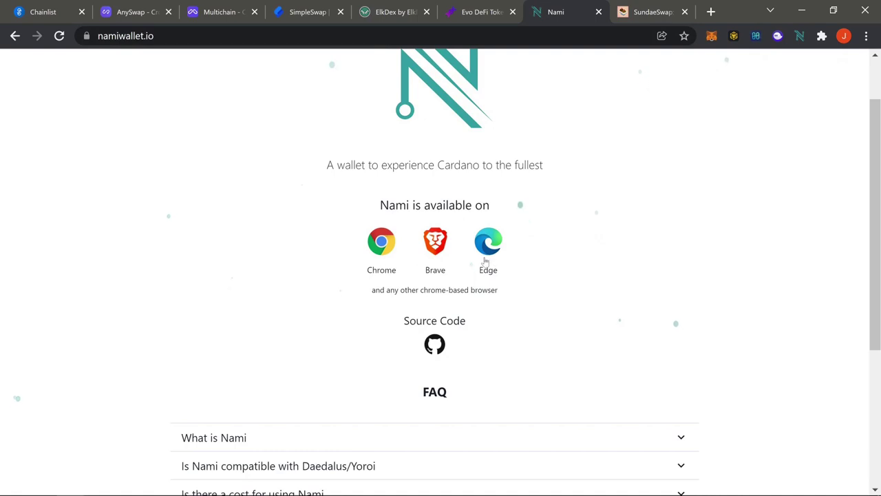
{"action": "scroll", "coordinate": [629, 263], "scroll_direction": "up", "scroll_amount": 1}
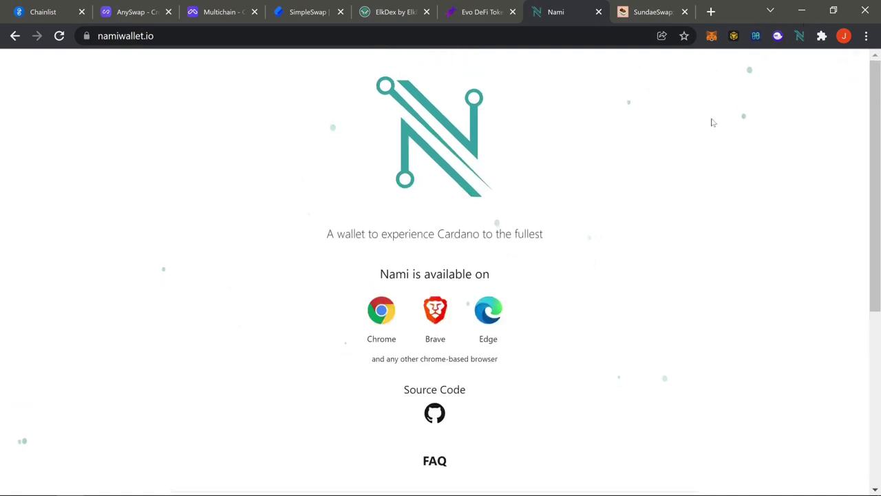
{"action": "left_click", "coordinate": [799, 37]}
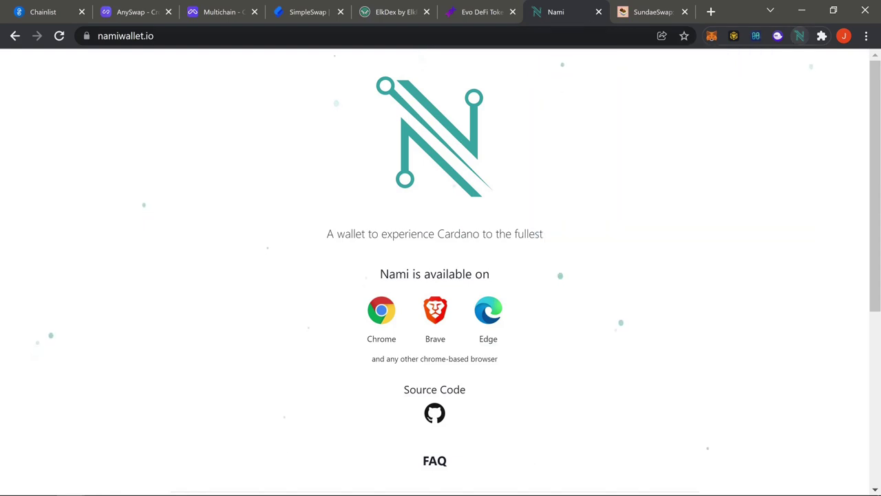
{"action": "left_click", "coordinate": [640, 11]}
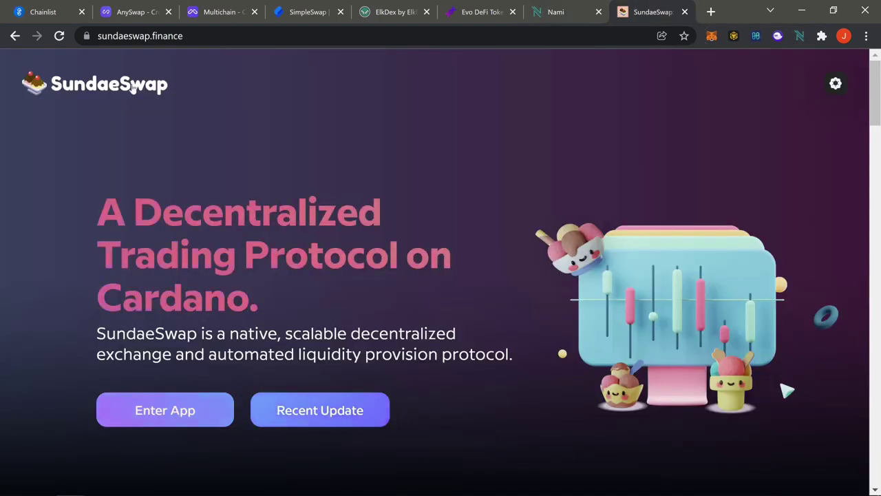
{"action": "left_click", "coordinate": [556, 9]}
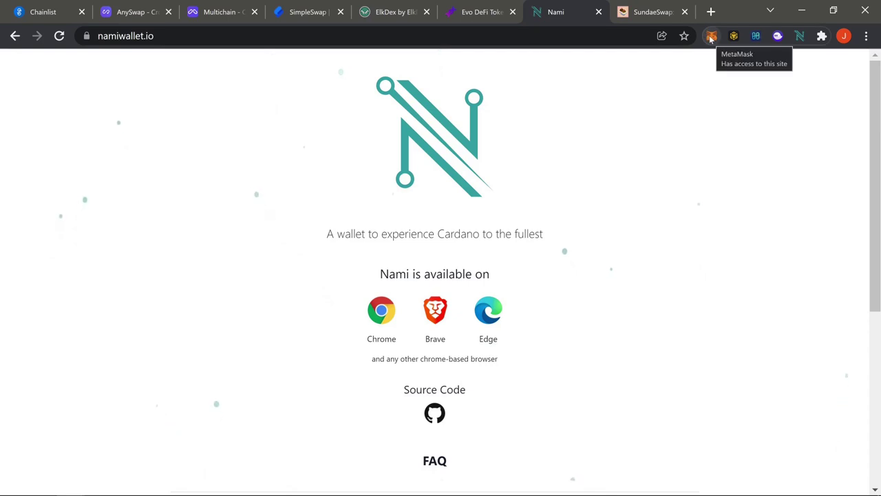
- Go to the SimpleSwap exchange page and look at the balances in the Exodus desktop wallet and MetaMask
{"action": "left_click", "coordinate": [307, 12]}
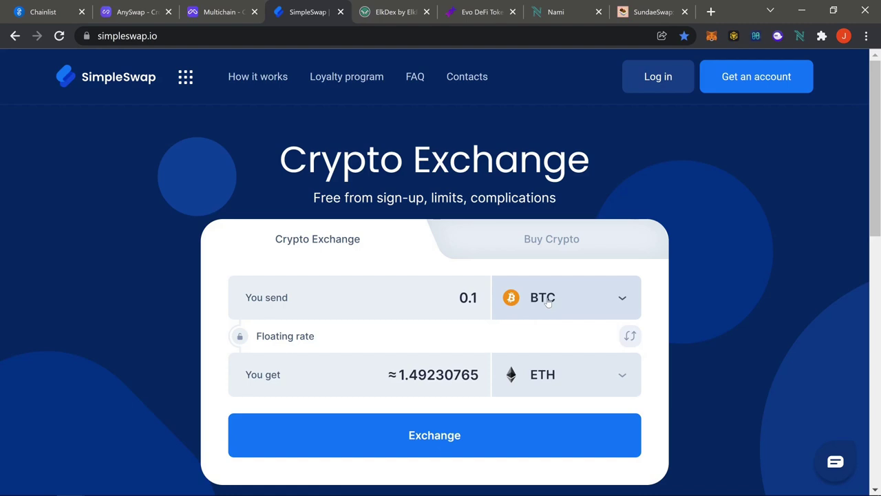
{"action": "left_click", "coordinate": [307, 486]}
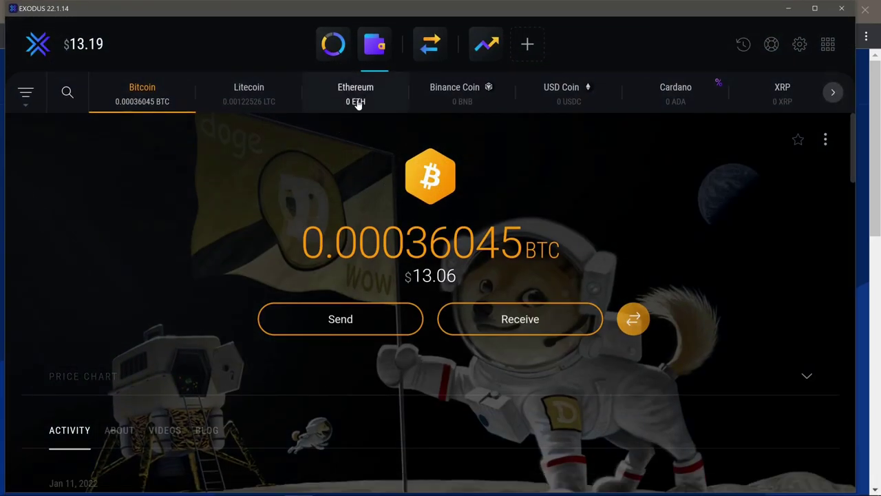
{"action": "left_click", "coordinate": [786, 9]}
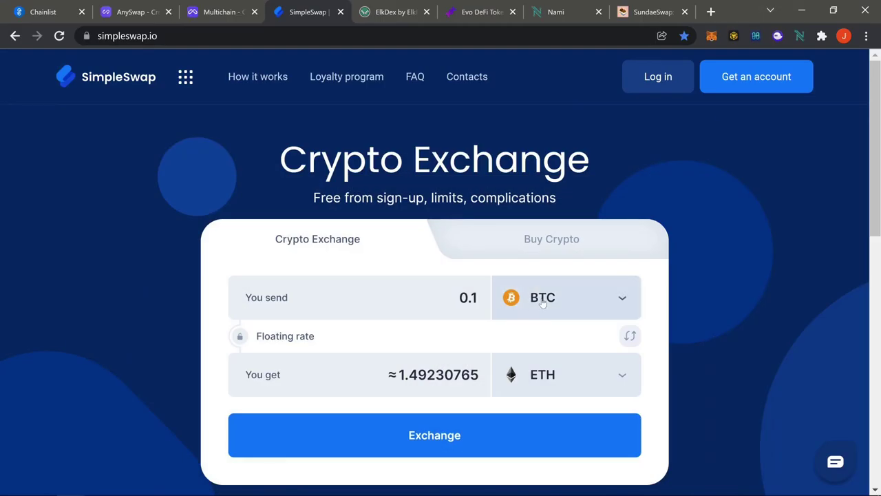
{"action": "left_click", "coordinate": [712, 36]}
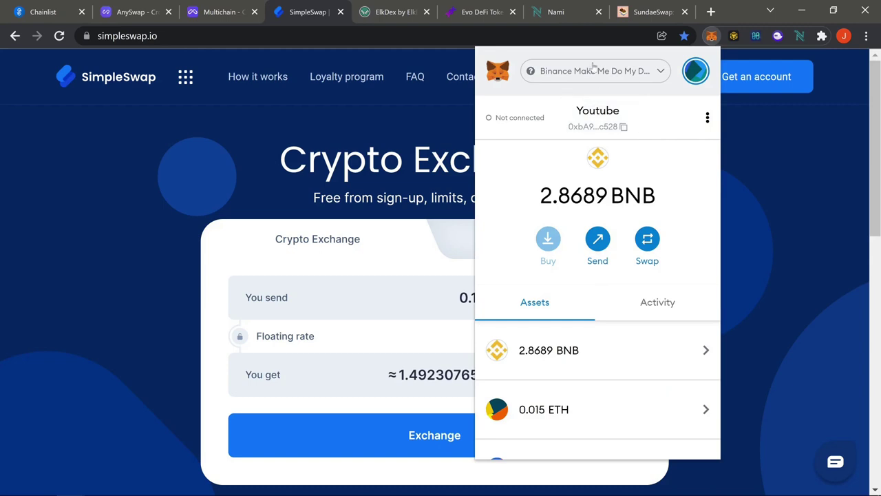
{"action": "left_click", "coordinate": [427, 278]}
- Try to set the currency to send to BNB BEP-20, and check the BNB network and balance in MetaMask
{"action": "left_click", "coordinate": [565, 298]}
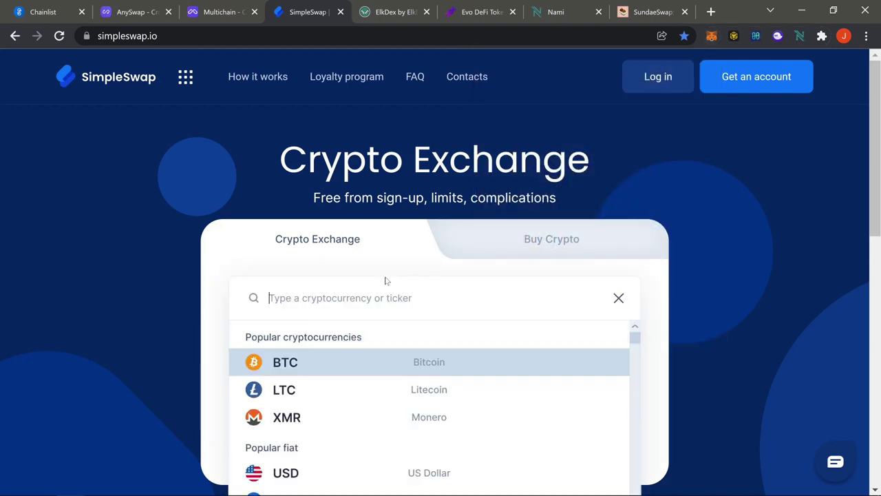
{"action": "type", "text": "bnb"}
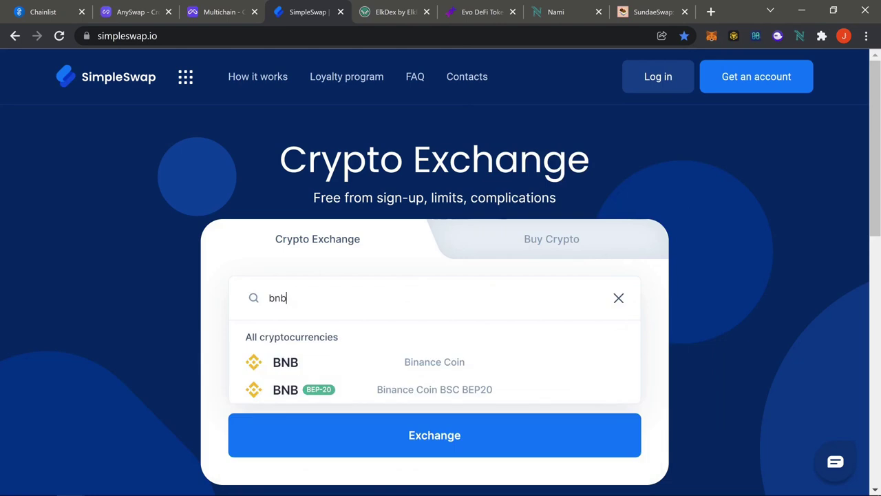
{"action": "scroll", "coordinate": [384, 321], "scroll_direction": "down", "scroll_amount": 1}
{"action": "left_click", "coordinate": [451, 321]}
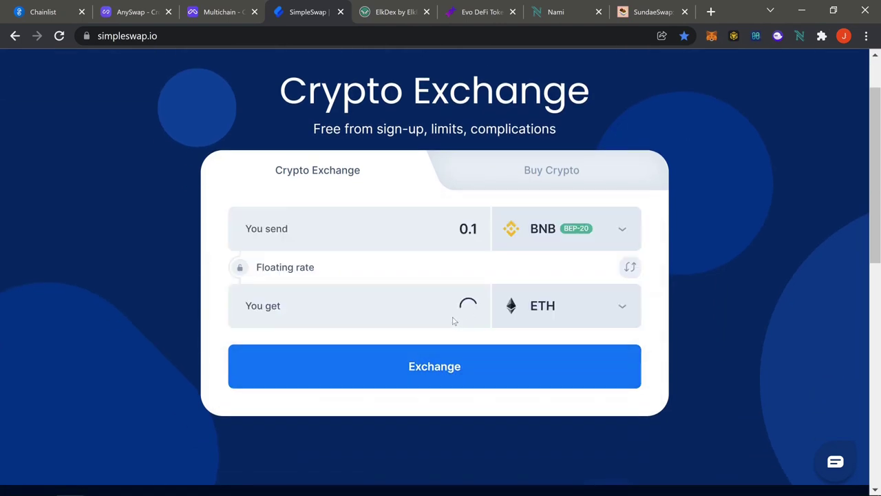
{"action": "left_click", "coordinate": [711, 35]}
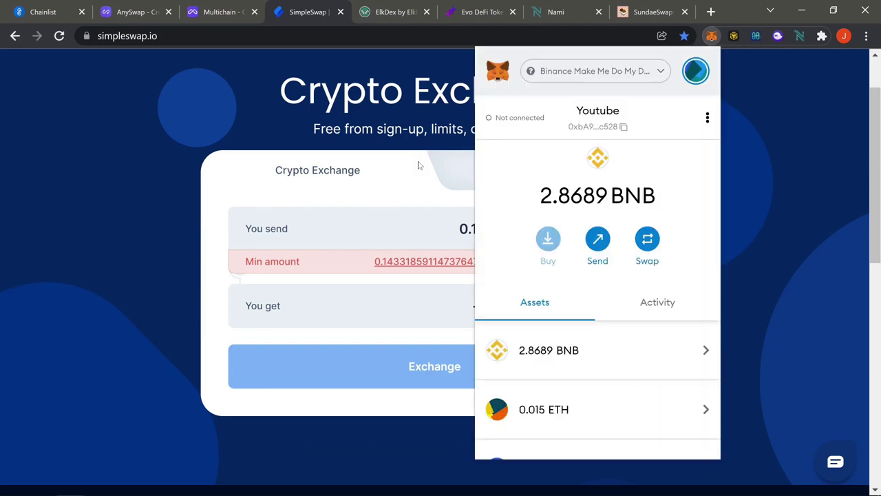
{"action": "left_click", "coordinate": [418, 166]}
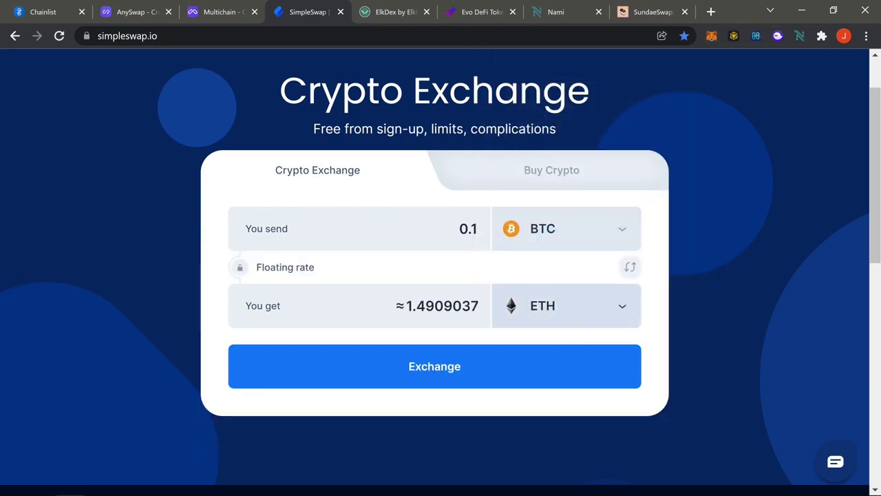
- Set up an exchange from BNB BEP-20 to ADA with the minimum amount of 0.14331859114737647 BNB, and proceed to the exchange details
{"action": "left_click", "coordinate": [566, 305]}
{"action": "type", "text": "ad"}
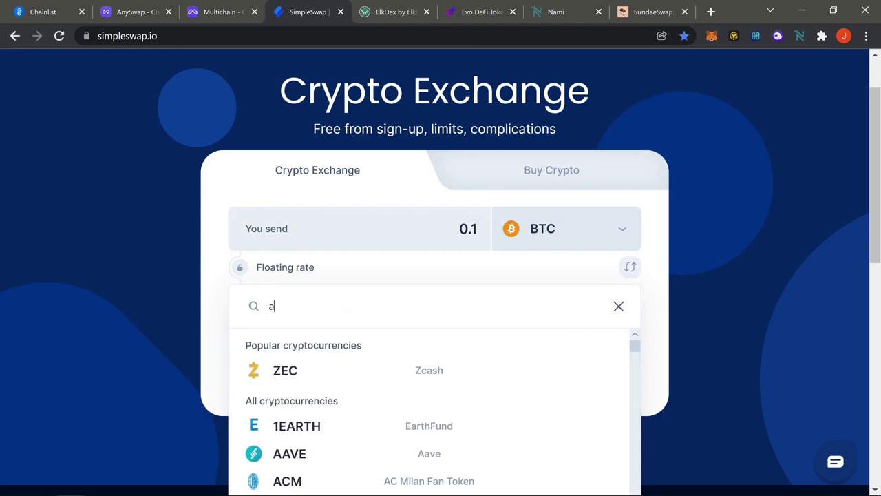
{"action": "left_click", "coordinate": [450, 370]}
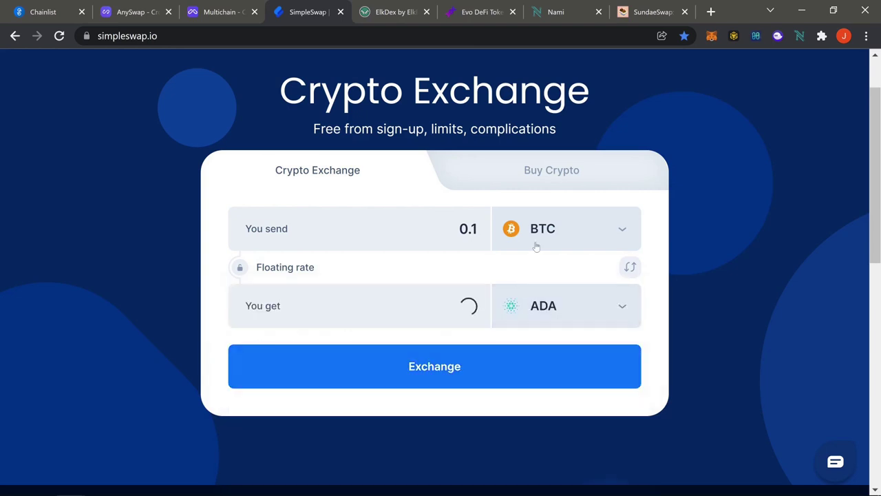
{"action": "left_click", "coordinate": [535, 241]}
{"action": "type", "text": "bn"}
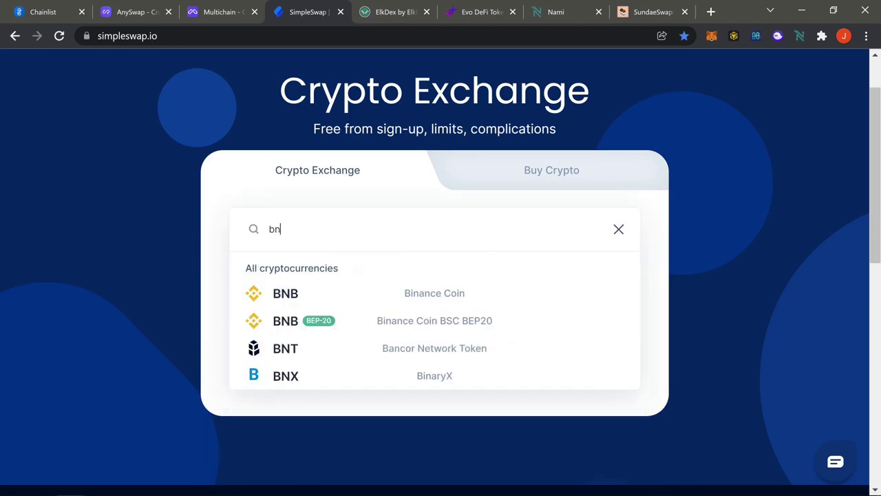
{"action": "left_click", "coordinate": [423, 332]}
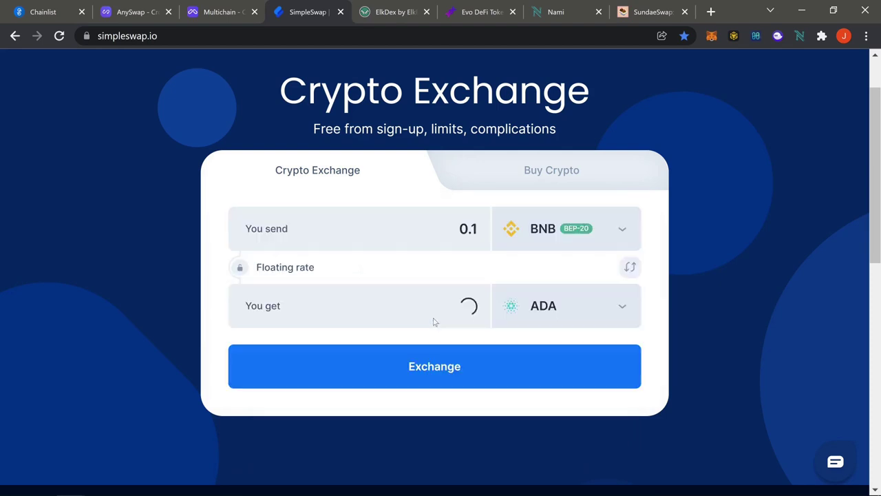
{"action": "left_click", "coordinate": [465, 267]}
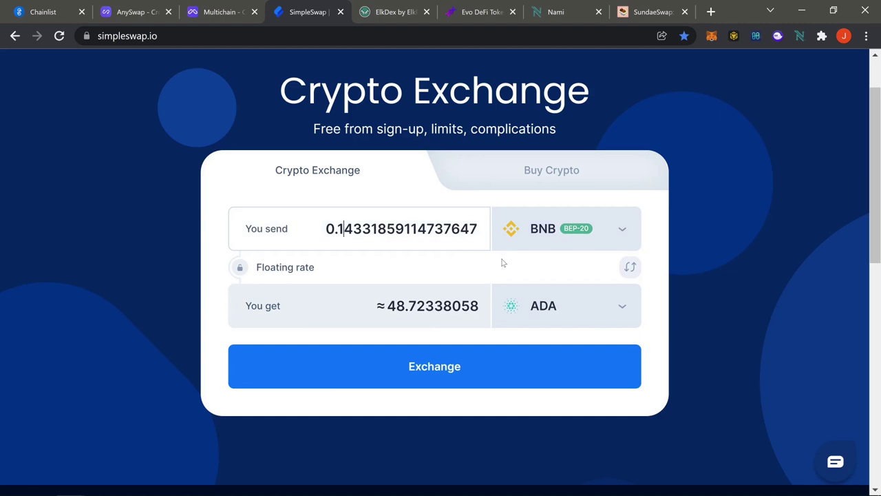
{"action": "left_click", "coordinate": [455, 363]}
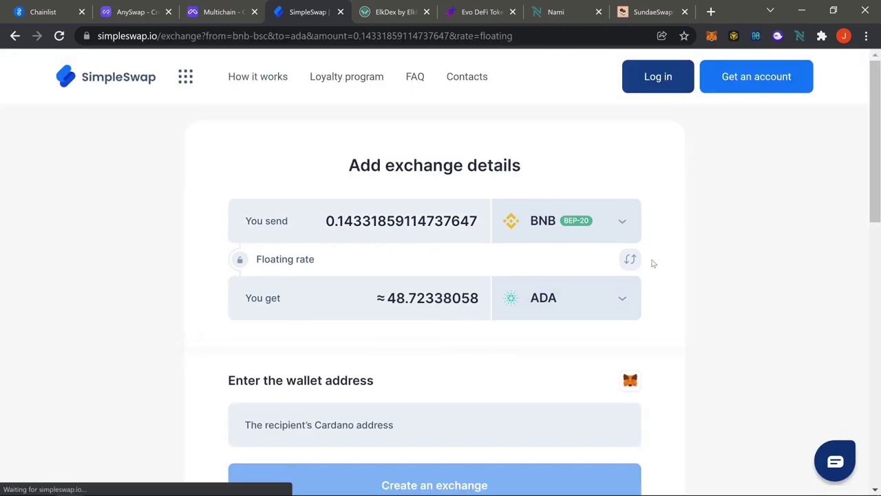
- Paste the Nami wallet's receiving address as the recipient's Cardano address, and create the exchange
{"action": "scroll", "coordinate": [661, 255], "scroll_direction": "down", "scroll_amount": 2}
{"action": "left_click", "coordinate": [328, 303]}
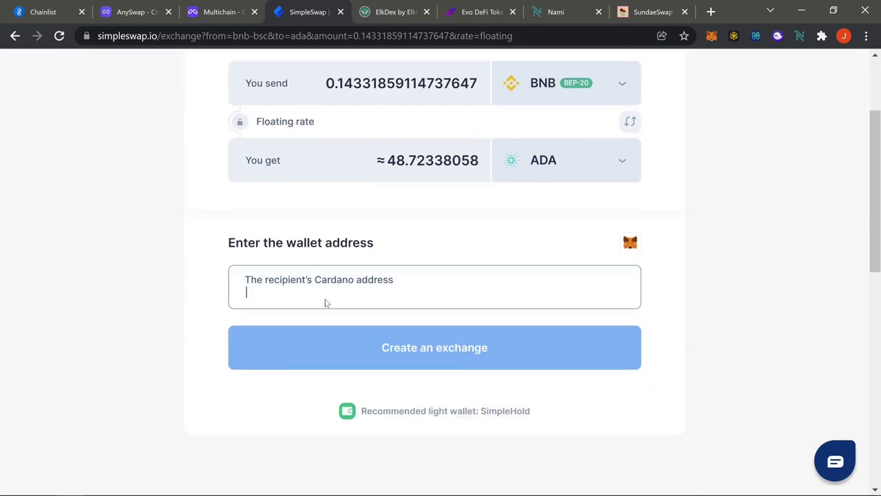
{"action": "left_click", "coordinate": [800, 36]}
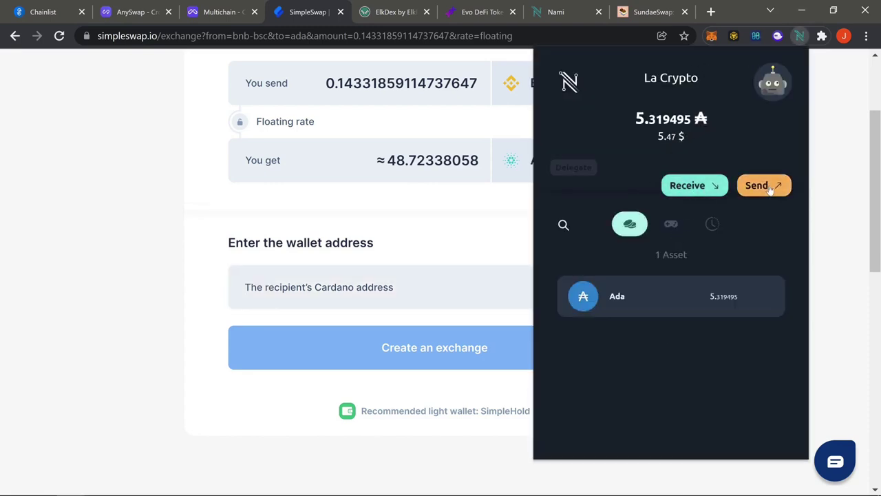
{"action": "left_click", "coordinate": [708, 192]}
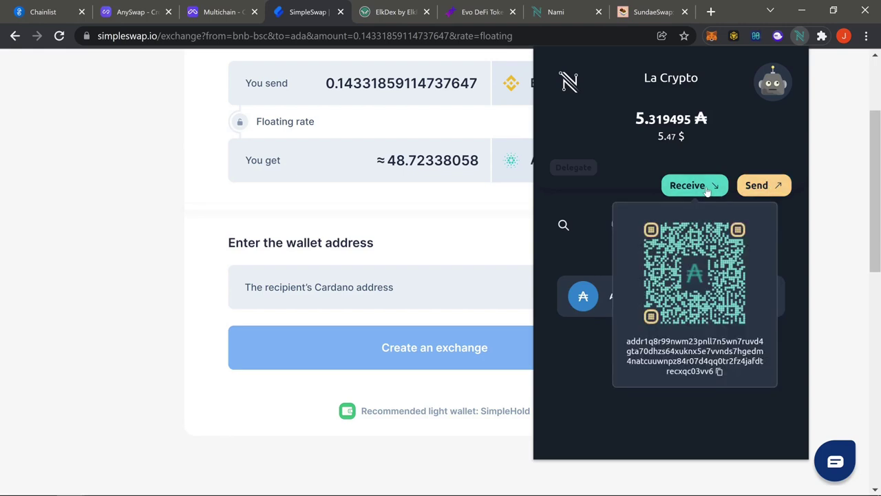
{"action": "left_click", "coordinate": [719, 372]}
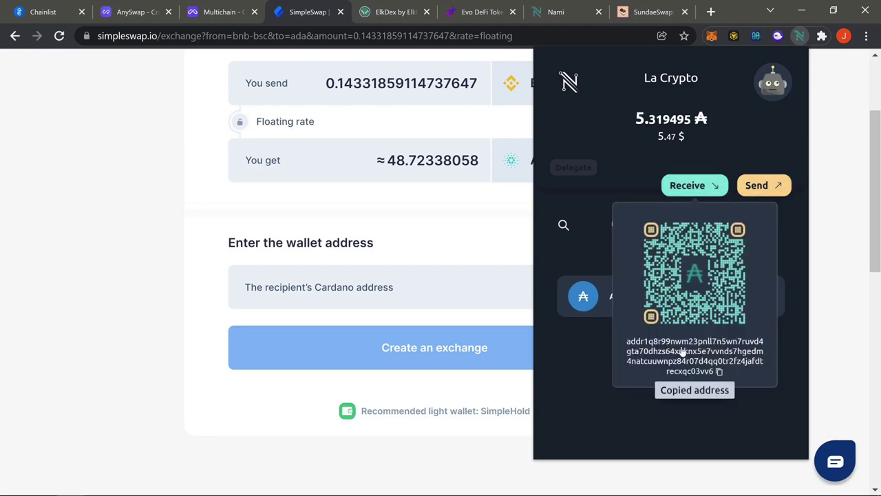
{"action": "left_click", "coordinate": [350, 295]}
{"action": "right_click", "coordinate": [279, 299]}
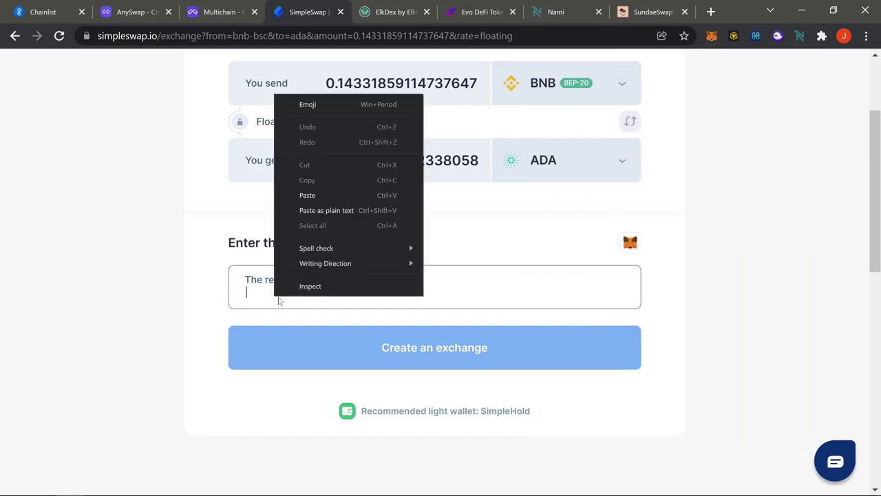
{"action": "left_click", "coordinate": [315, 197]}
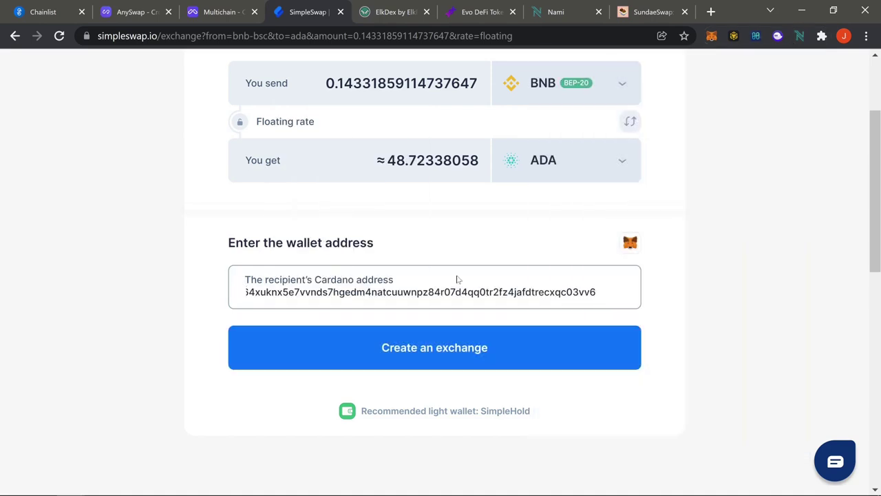
{"action": "left_click", "coordinate": [442, 338]}
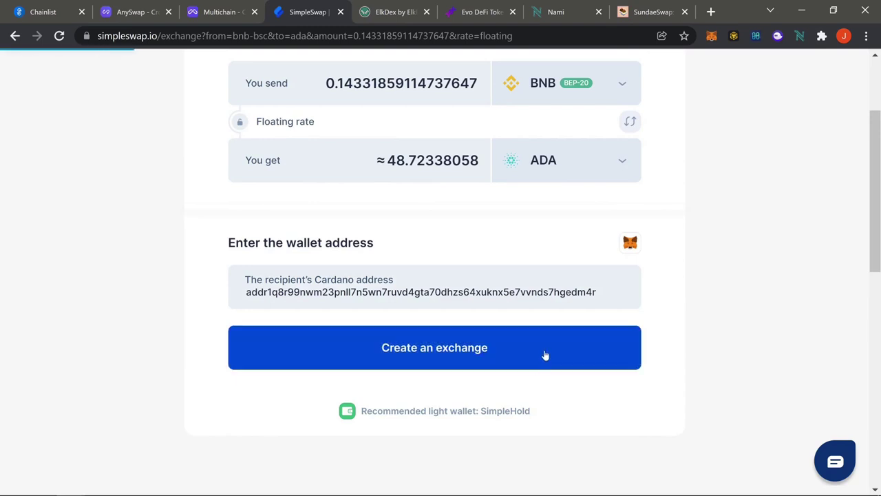
- Start a BNB transfer in MetaMask with the exchange's copied deposit address as the recipient, and cancel the transfer
{"action": "scroll", "coordinate": [673, 238], "scroll_direction": "down", "scroll_amount": 1}
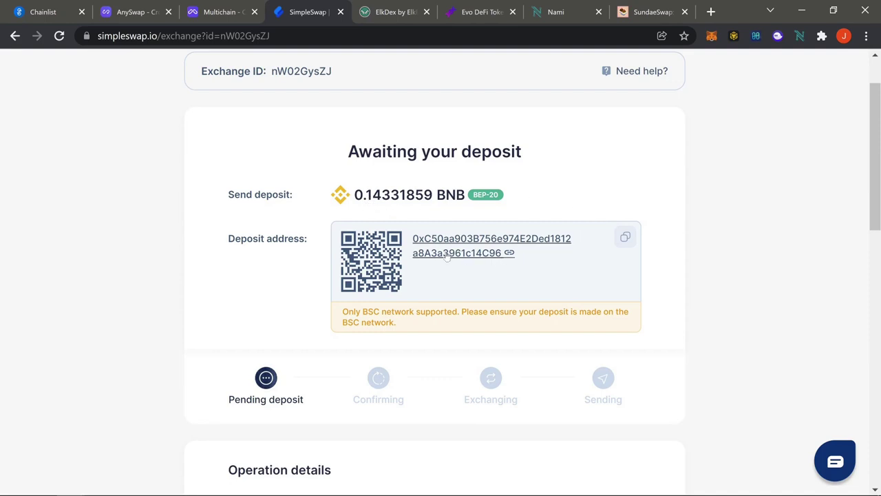
{"action": "left_click", "coordinate": [625, 237]}
{"action": "left_click", "coordinate": [710, 36]}
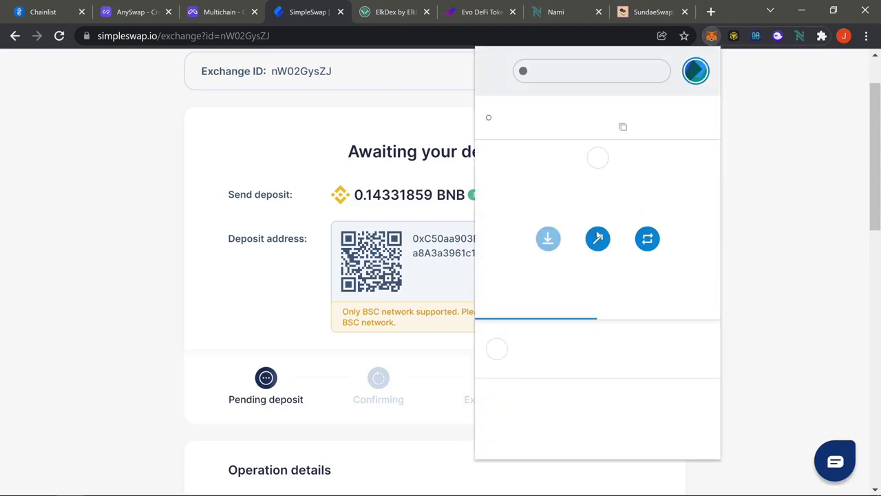
{"action": "left_click", "coordinate": [593, 234]}
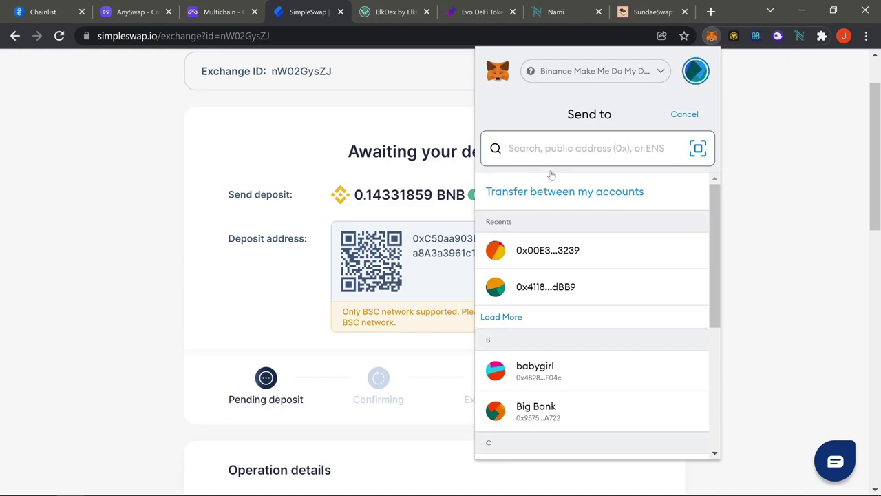
{"action": "right_click", "coordinate": [527, 150]}
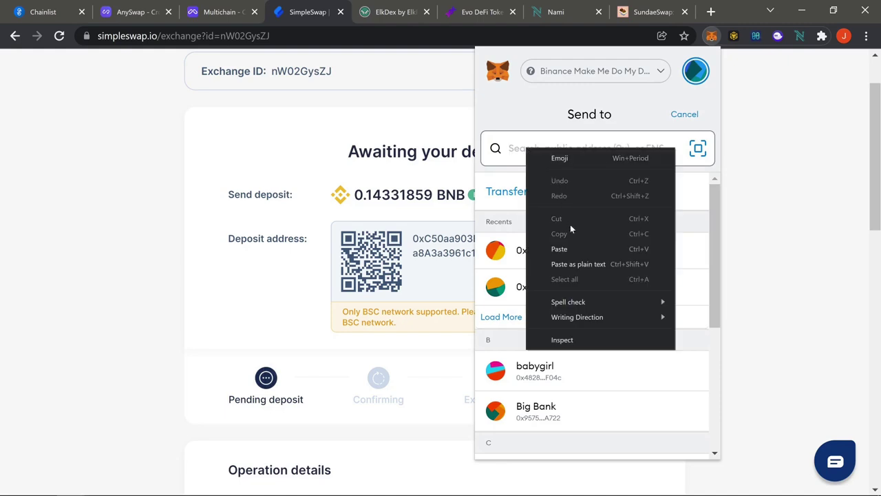
{"action": "left_click", "coordinate": [559, 248]}
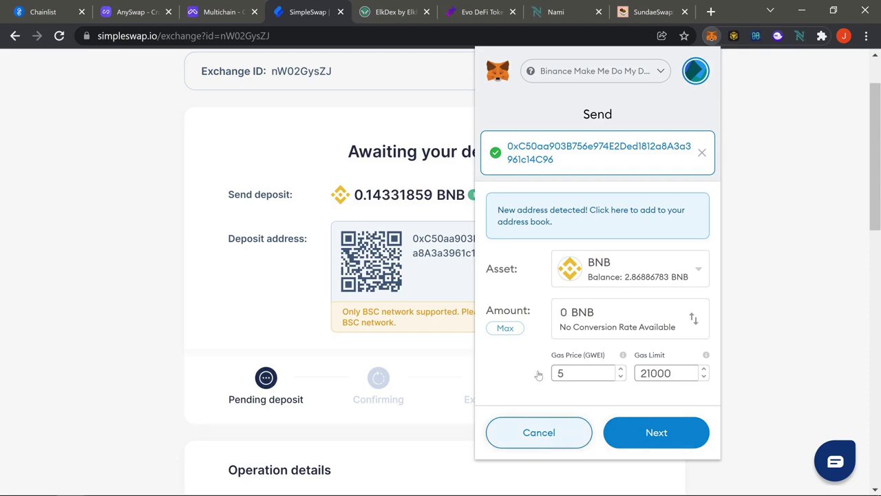
{"action": "left_click", "coordinate": [540, 433]}
{"action": "left_click", "coordinate": [778, 191]}
- Review the deposit instructions and operation details of the BNB to ADA exchange
{"action": "scroll", "coordinate": [713, 162], "scroll_direction": "down", "scroll_amount": 1}
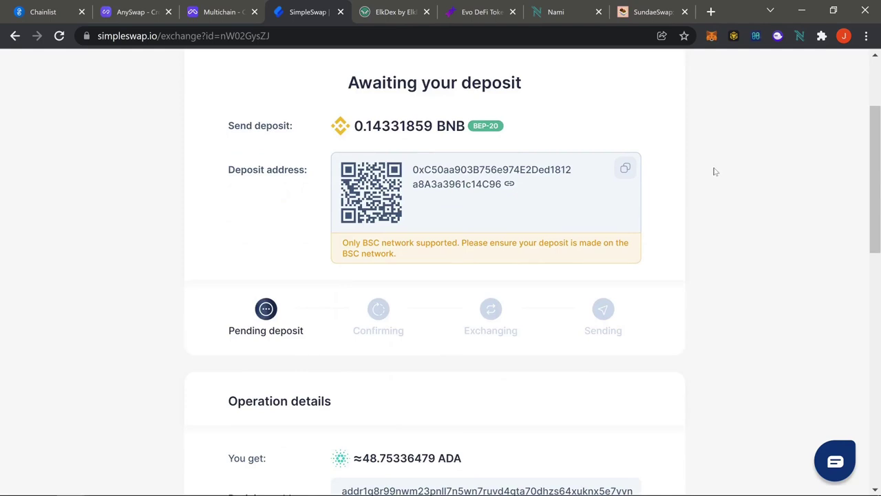
{"action": "scroll", "coordinate": [713, 206], "scroll_direction": "down", "scroll_amount": 2}
{"action": "scroll", "coordinate": [714, 248], "scroll_direction": "up", "scroll_amount": 3}
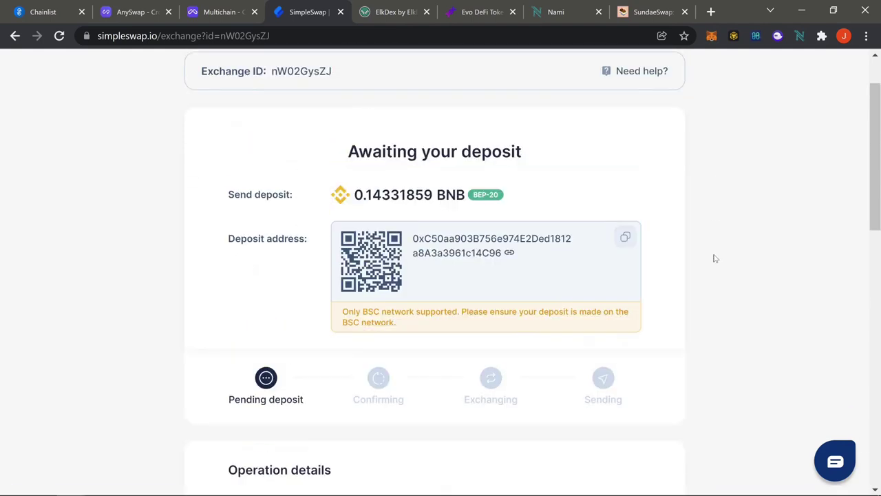
{"action": "scroll", "coordinate": [714, 259], "scroll_direction": "up", "scroll_amount": 1}
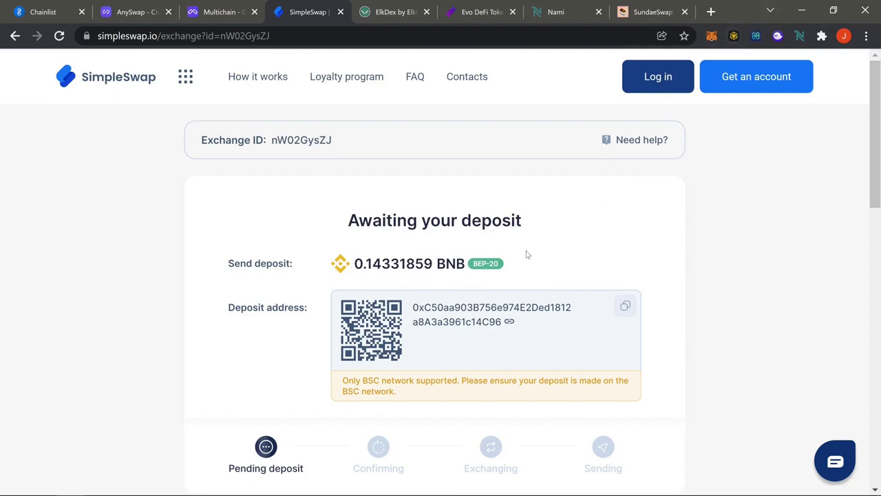
- Check the BNB balance in MetaMask, and revisit the SundaeSwap, Nami and SimpleSwap exchange pages
{"action": "left_click", "coordinate": [712, 36]}
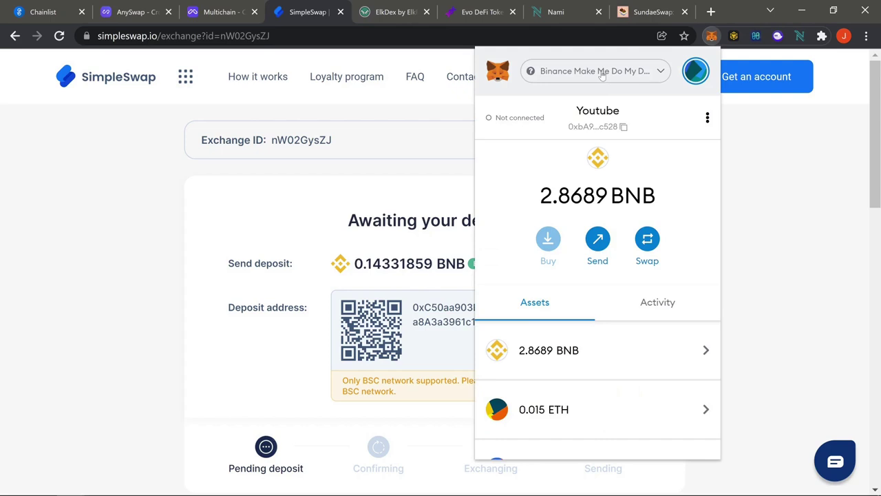
{"action": "left_click", "coordinate": [755, 150]}
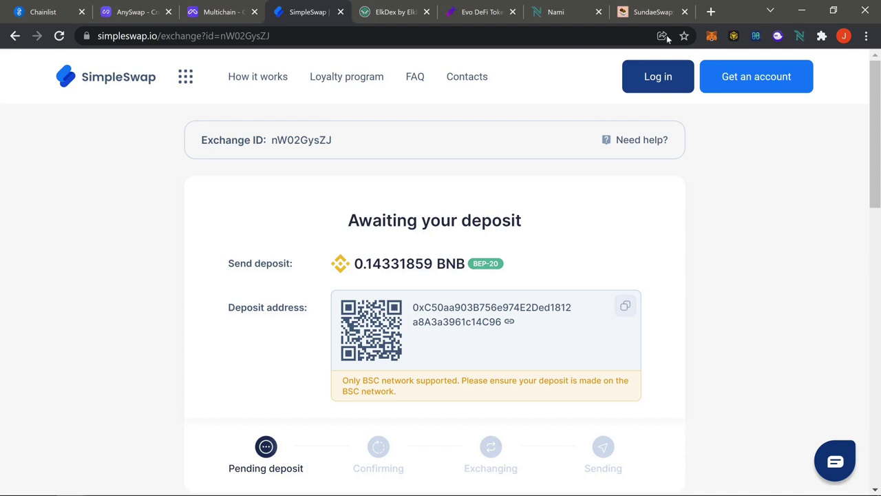
{"action": "left_click", "coordinate": [651, 13]}
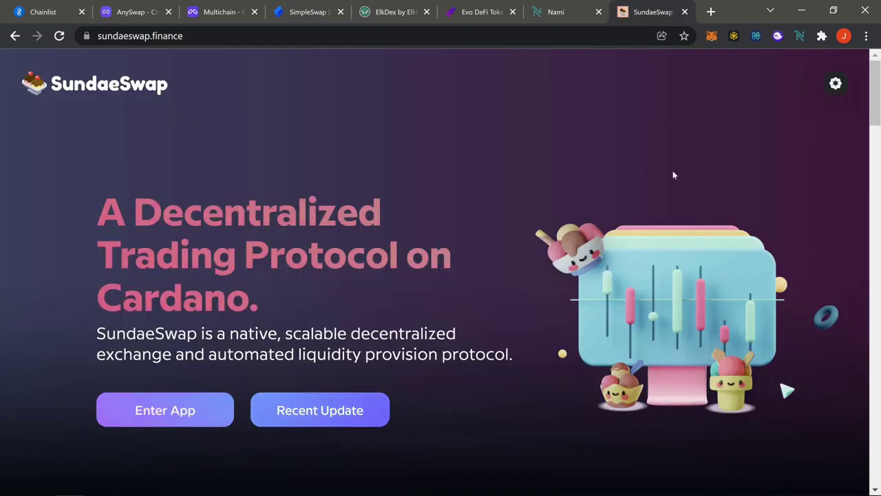
{"action": "left_click", "coordinate": [576, 12]}
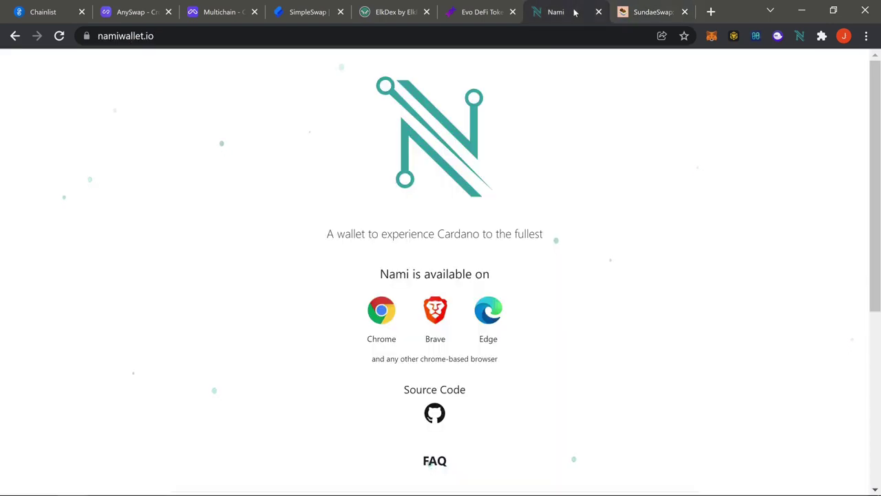
{"action": "left_click", "coordinate": [329, 13]}
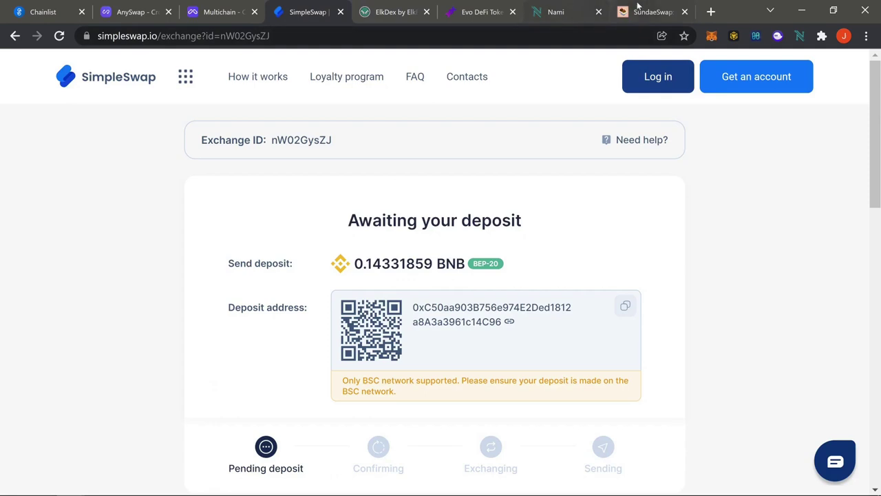
{"action": "left_click", "coordinate": [637, 12]}
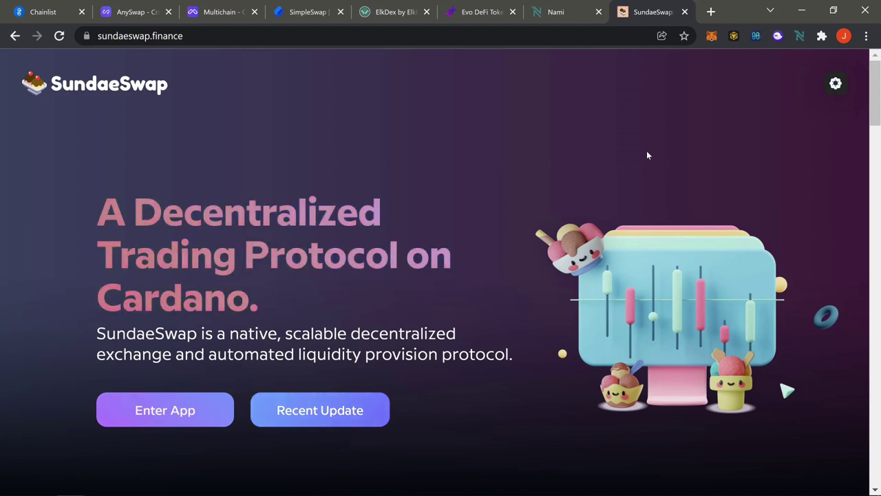
- Return to ElkDex's ElkNet transfer page and examine which target chains are offered for ELK transfers
{"action": "key", "text": "ctrl+1"}
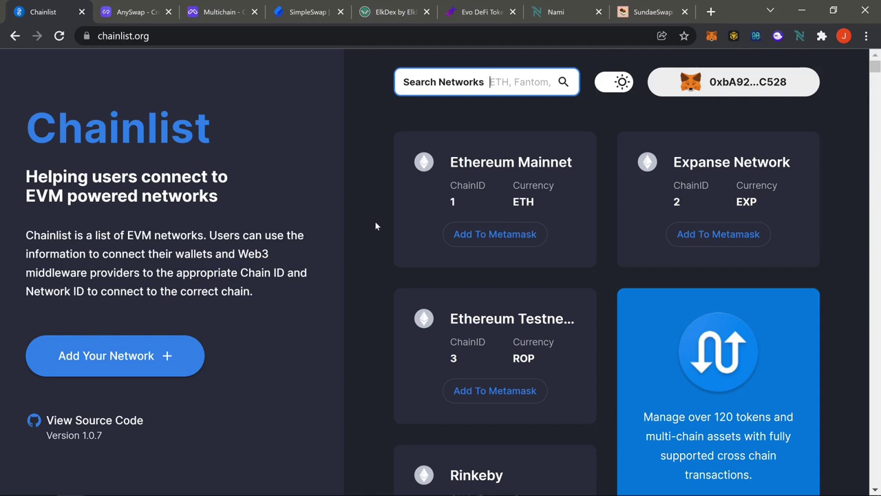
{"action": "left_click", "coordinate": [393, 11]}
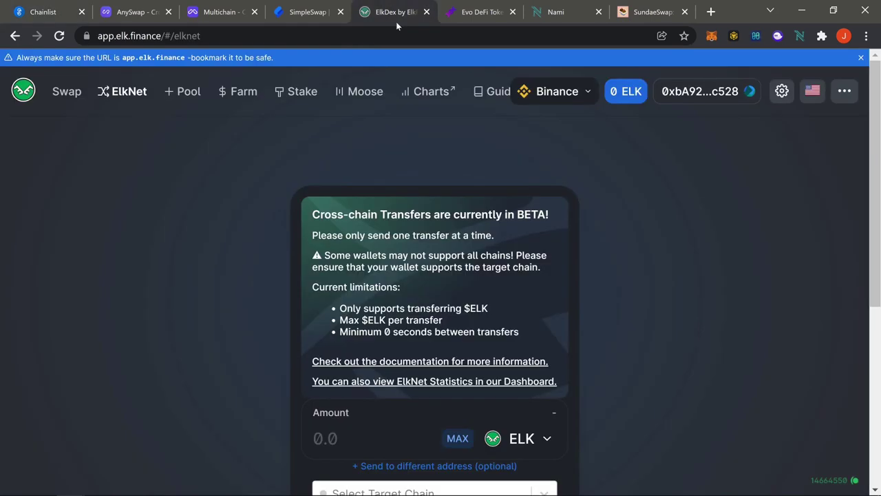
{"action": "scroll", "coordinate": [620, 228], "scroll_direction": "down", "scroll_amount": 3}
{"action": "left_click", "coordinate": [463, 286]}
{"action": "scroll", "coordinate": [461, 310], "scroll_direction": "down", "scroll_amount": 2}
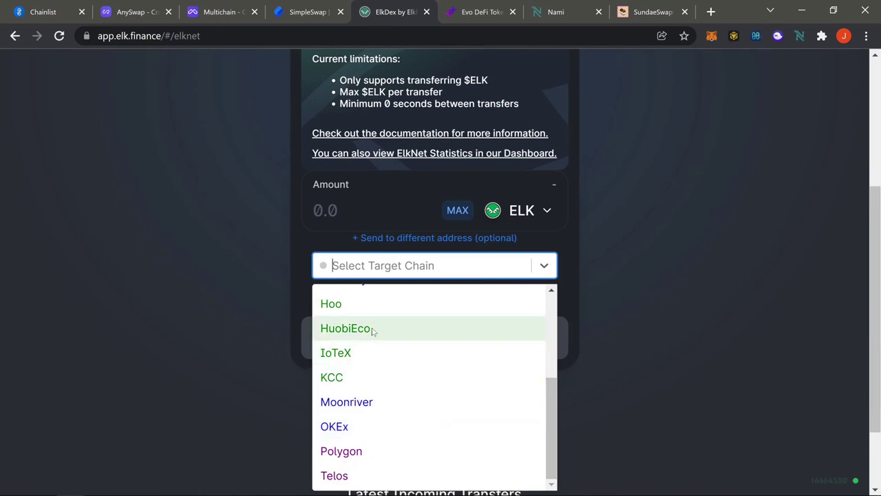
{"action": "scroll", "coordinate": [372, 332], "scroll_direction": "up", "scroll_amount": 3}
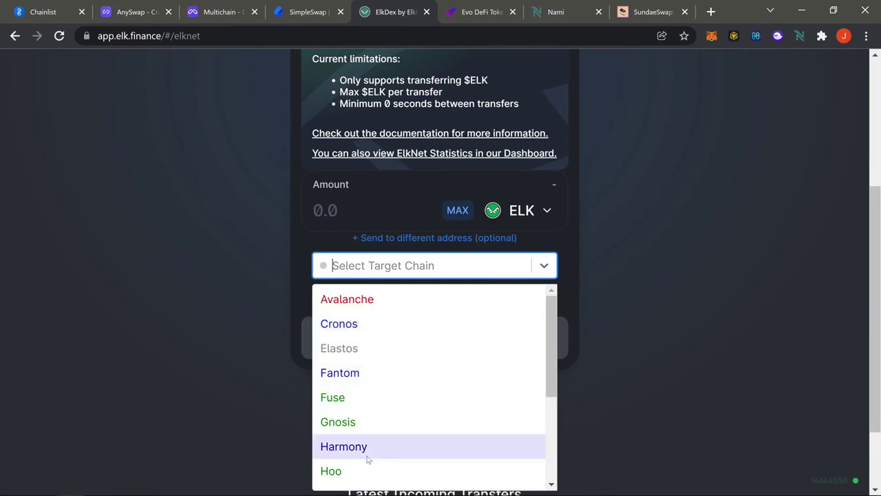
{"action": "scroll", "coordinate": [368, 459], "scroll_direction": "down", "scroll_amount": 3}
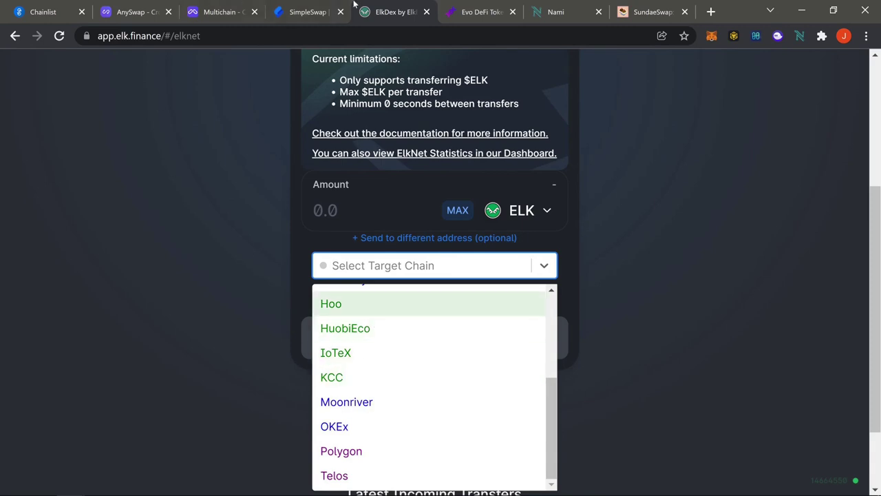
- Search Chainlist's networks for "huo"
{"action": "left_click", "coordinate": [53, 14]}
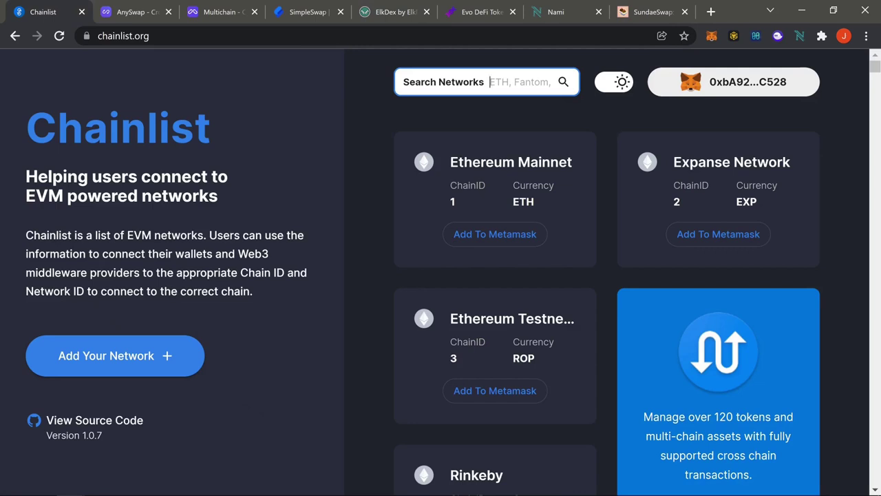
{"action": "type", "text": "huo"}
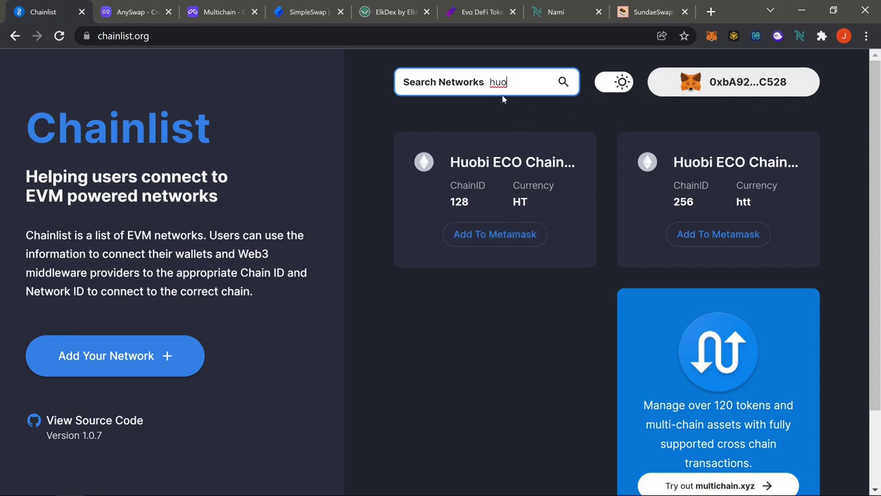
- Go back to the ElkNet transfer form and browse its target chain choices down to HuobiEco
{"action": "left_click", "coordinate": [369, 21]}
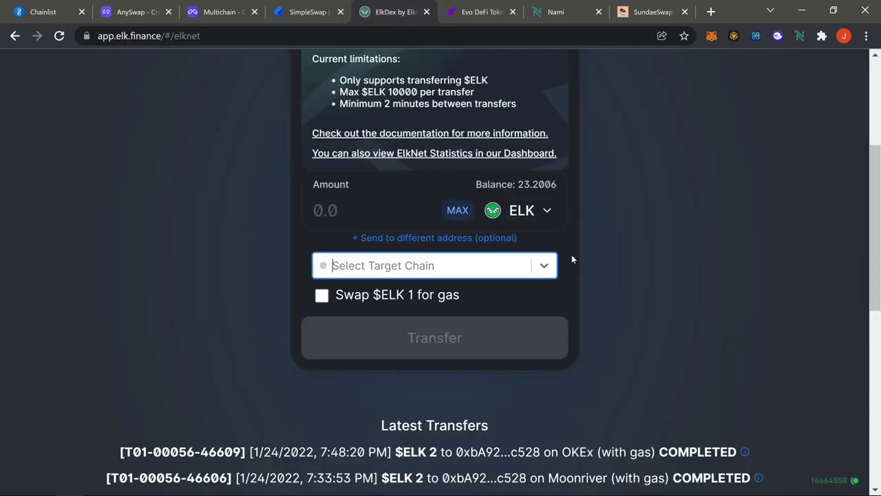
{"action": "scroll", "coordinate": [571, 255], "scroll_direction": "up", "scroll_amount": 3}
{"action": "scroll", "coordinate": [567, 239], "scroll_direction": "down", "scroll_amount": 3}
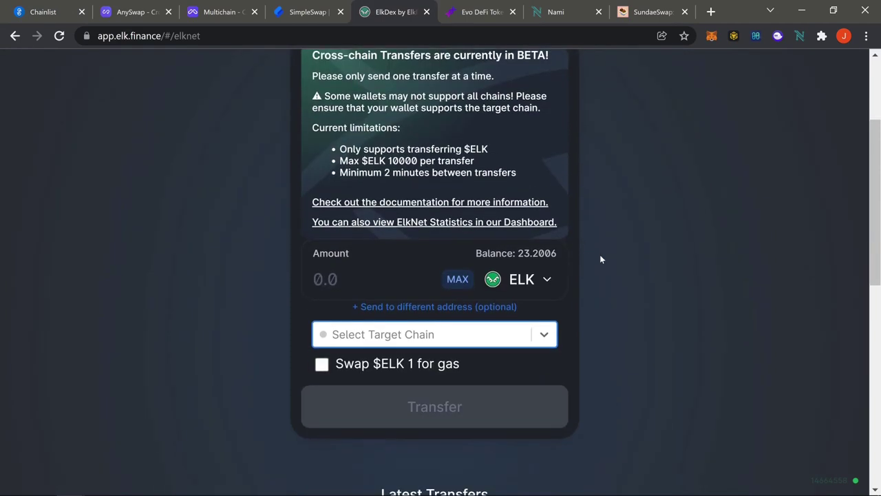
{"action": "left_click", "coordinate": [443, 345]}
{"action": "scroll", "coordinate": [445, 341], "scroll_direction": "down", "scroll_amount": 3}
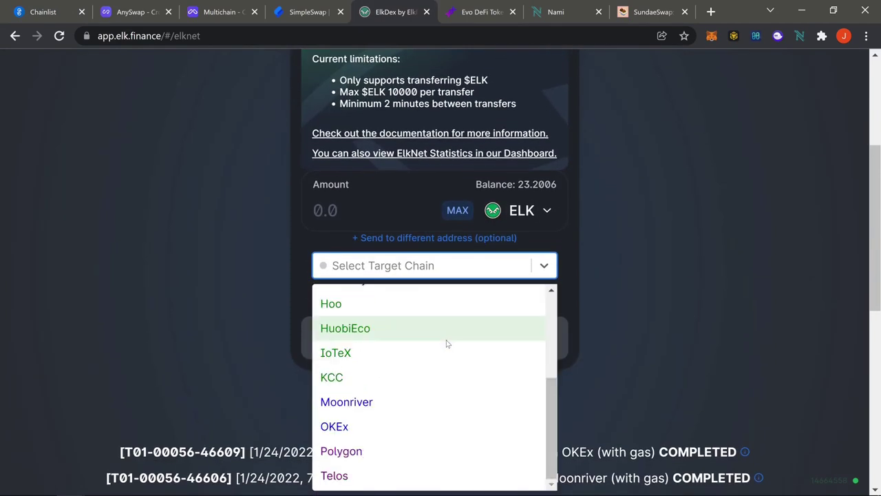